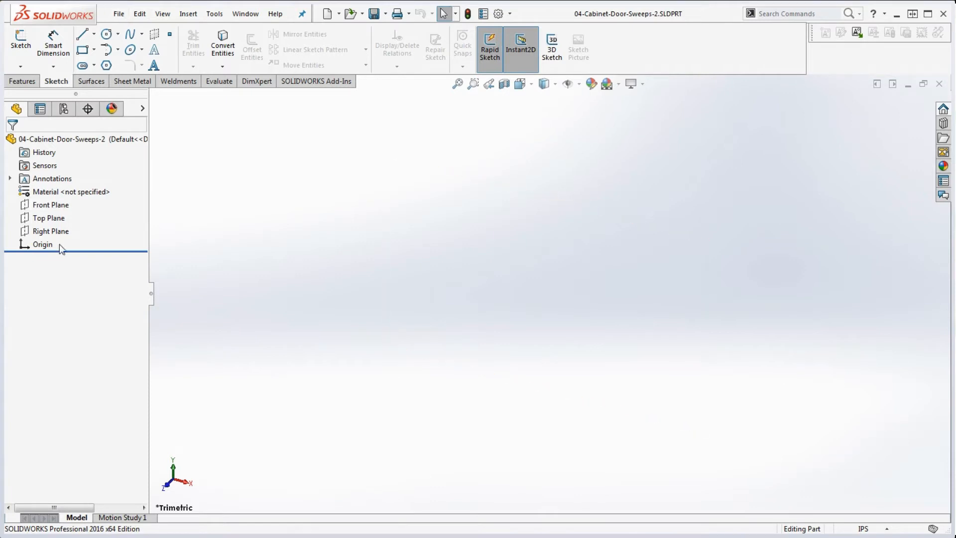
Assign Beech from the Woods category of SOLIDWORKS Materials as the part's material
right_click(75, 193)
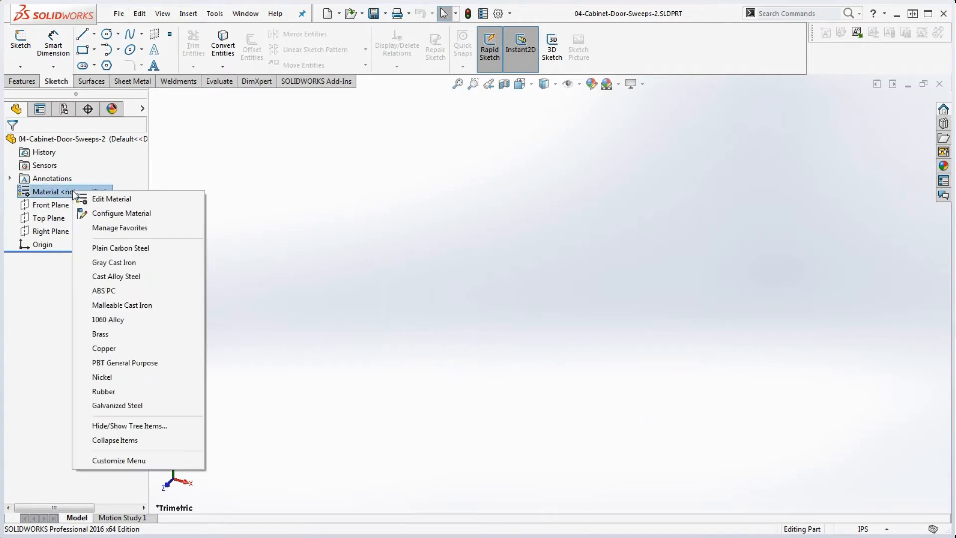
left_click(127, 200)
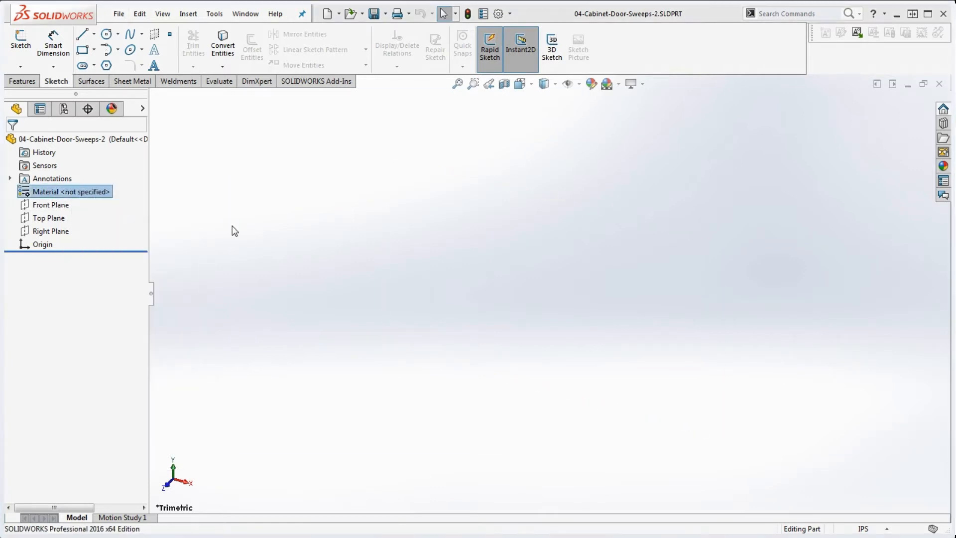
left_click(268, 143)
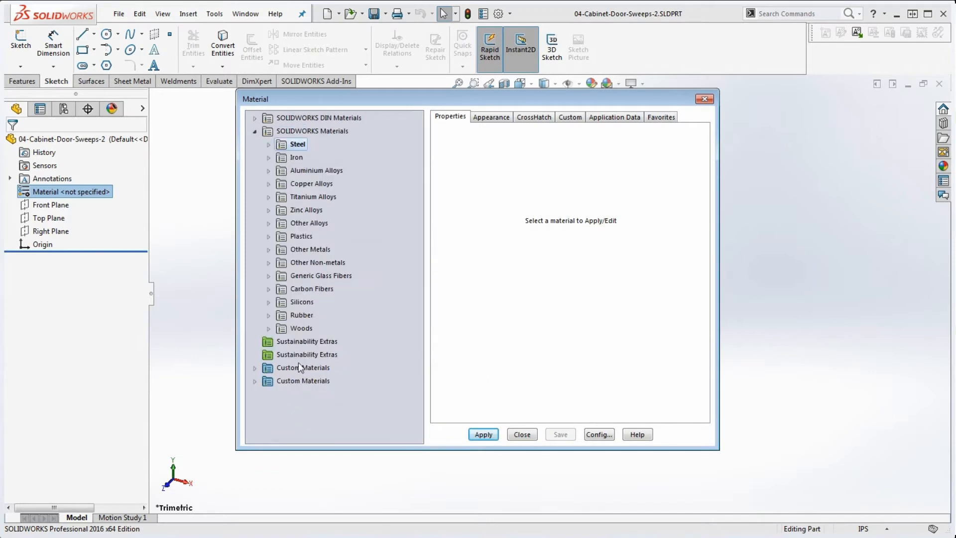
left_click(269, 329)
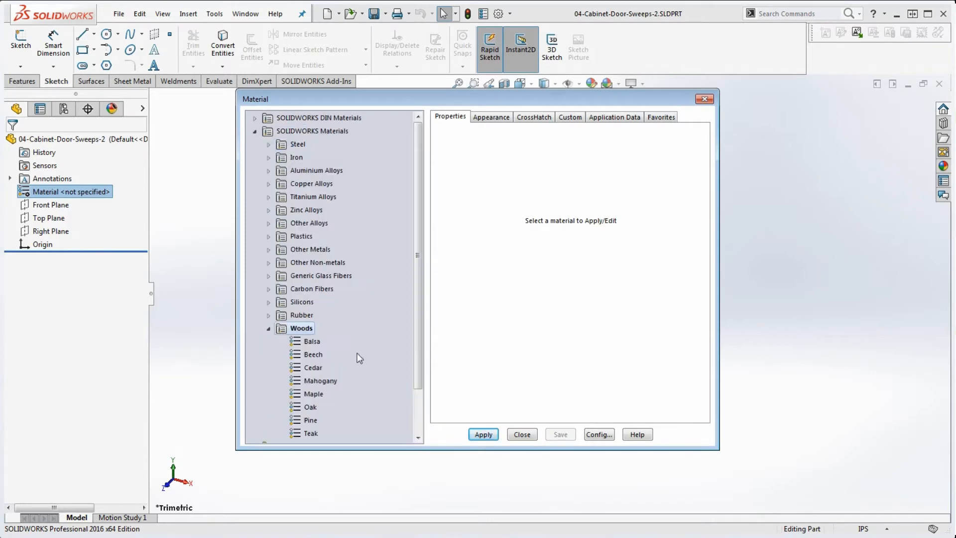
left_click(314, 355)
left_click(483, 434)
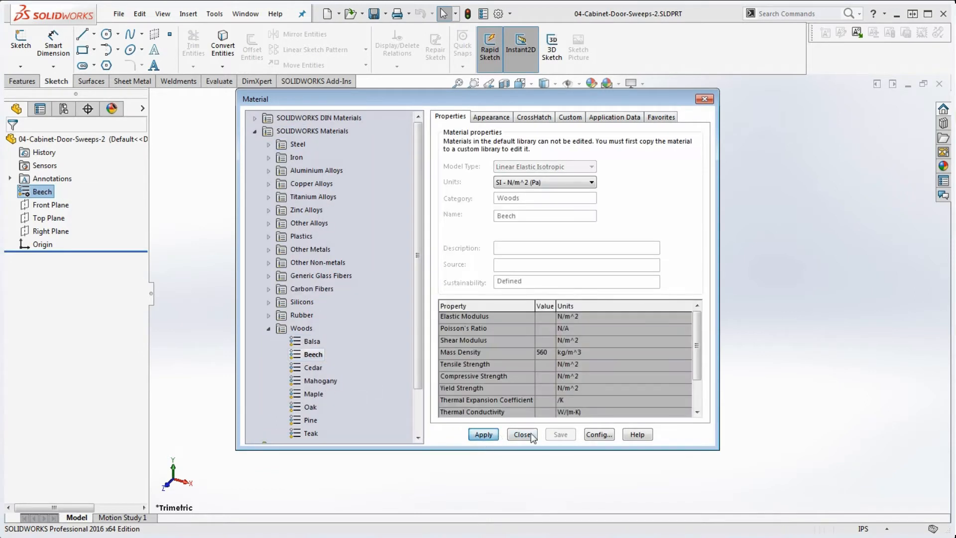
left_click(522, 434)
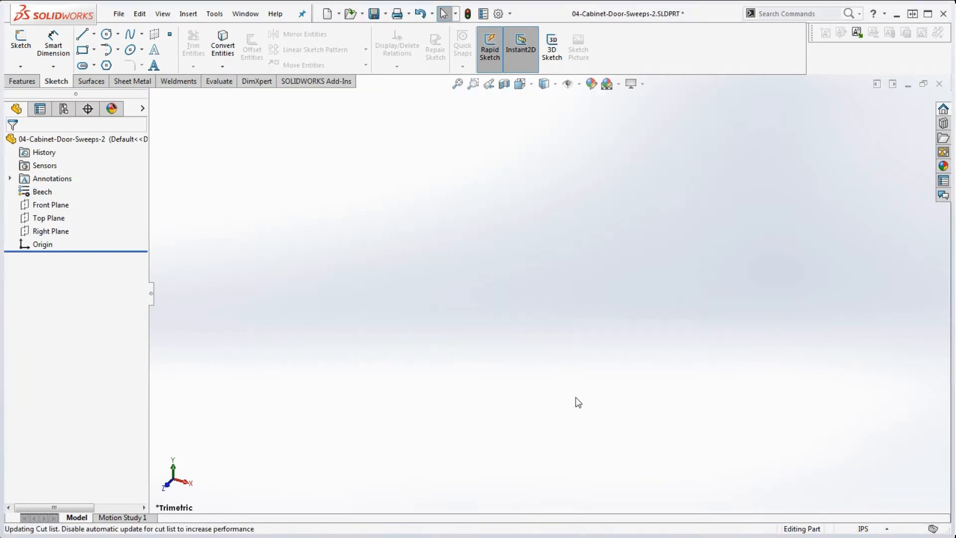
Sketch a tall center rectangle on the Front Plane, centered on the origin
left_click(61, 203)
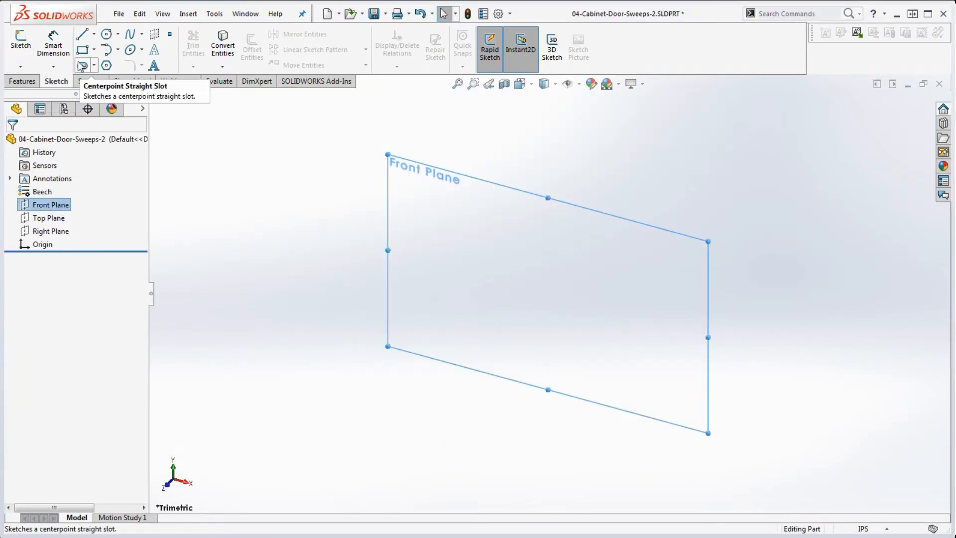
left_click(93, 49)
left_click(85, 80)
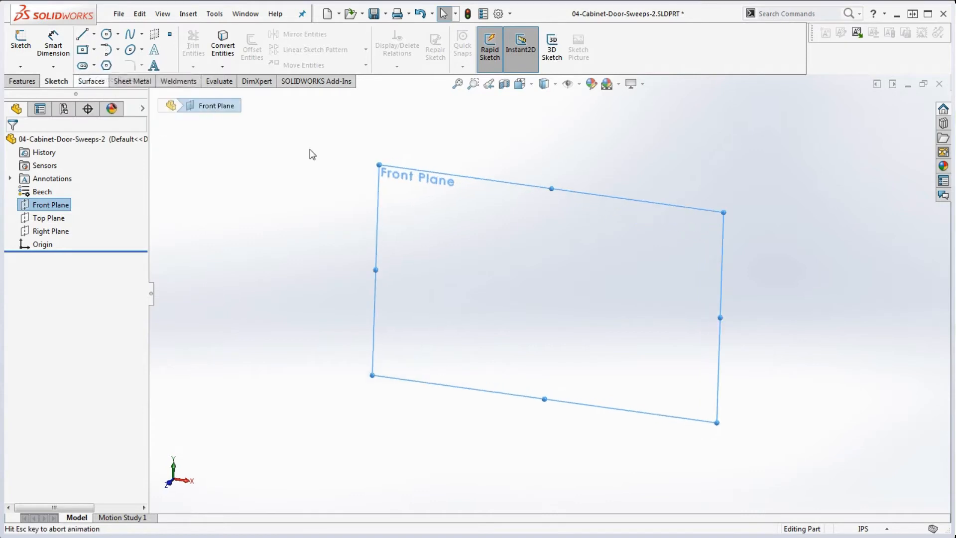
left_click(550, 294)
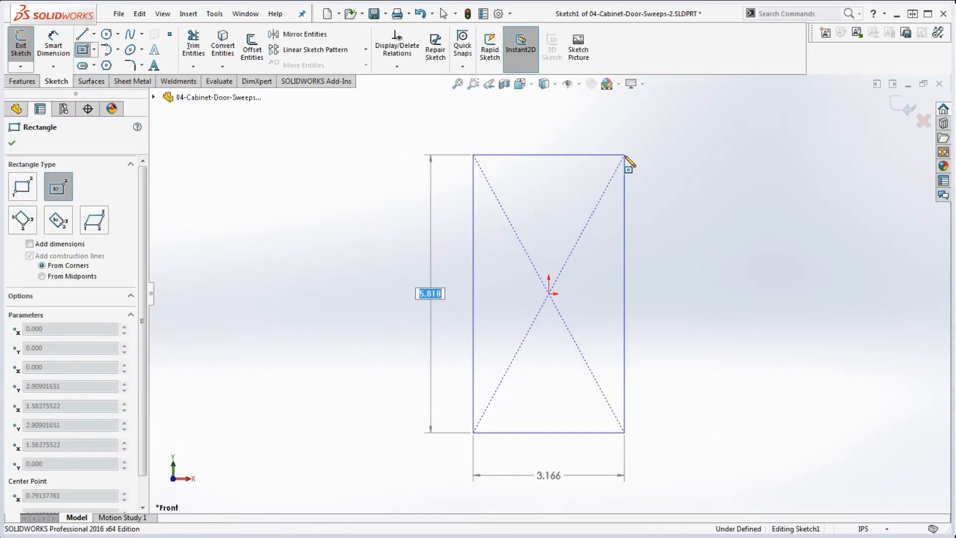
left_click(600, 152)
key("Escape")
Dimension the rectangle 11.5 in wide and 34 in high
left_click(64, 36)
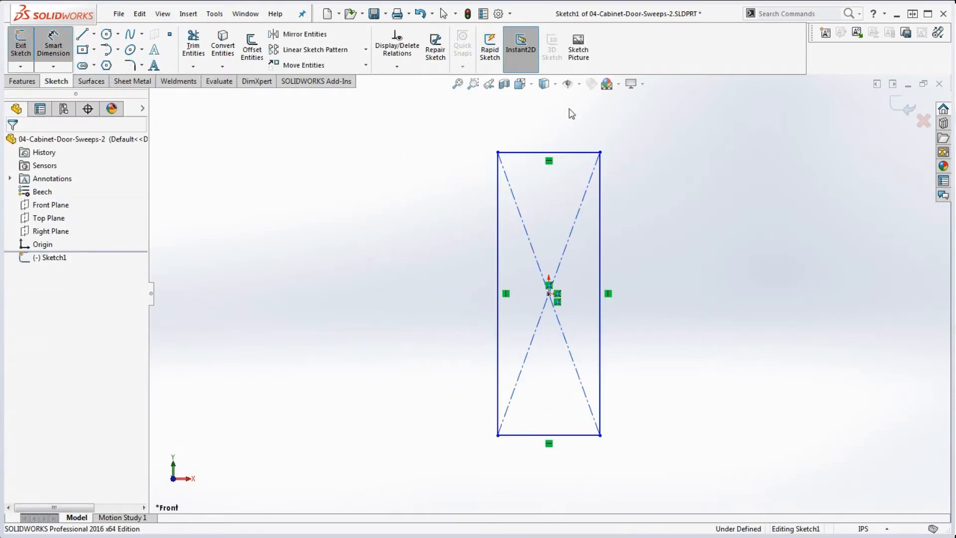
left_click(580, 151)
left_click(572, 141)
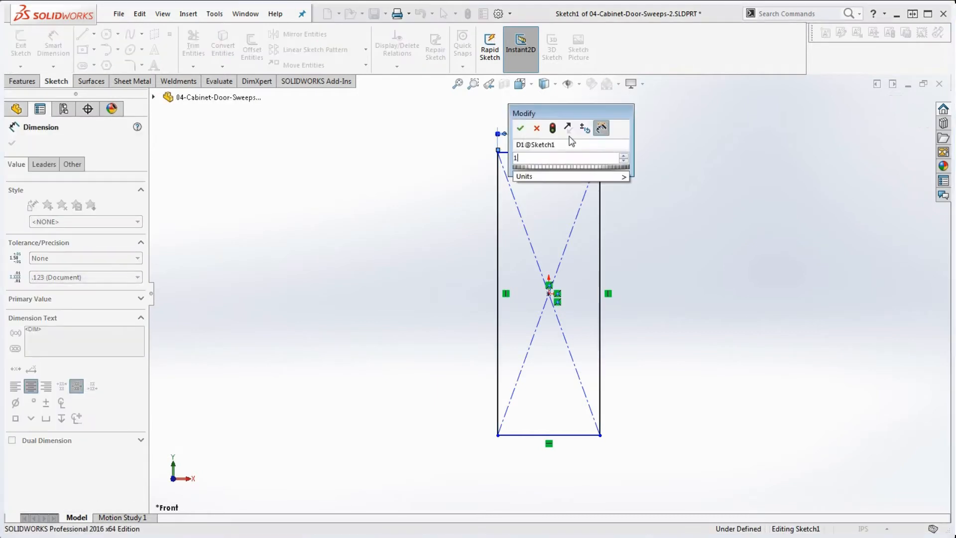
type("11.5")
key("Return")
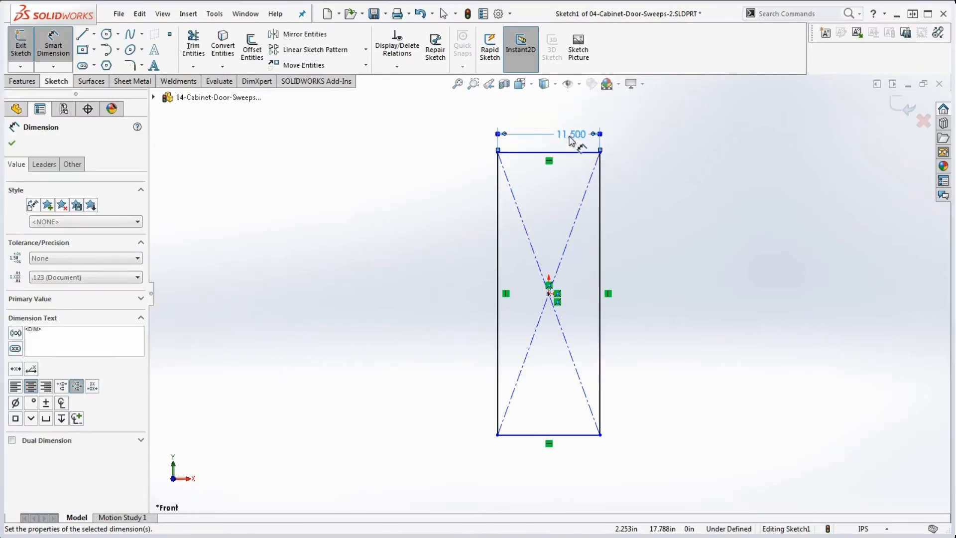
left_click(601, 223)
left_click(641, 229)
type("34")
key("Return")
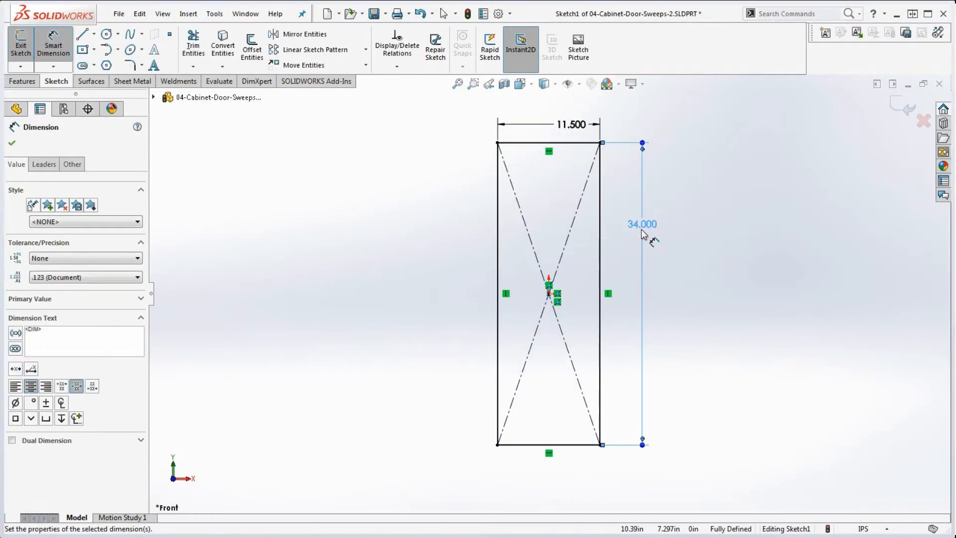
Extrude the rectangle 0.75 in toward the rear with a 6° inward draft, following the cabinet door drawing
left_click(21, 81)
left_click(23, 64)
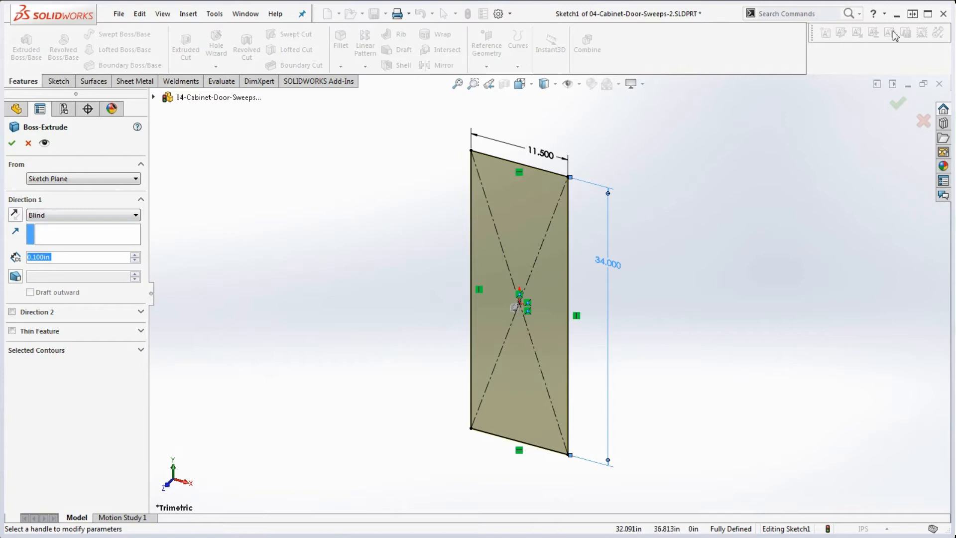
mouse_move(863, 0)
left_mouse_down()
mouse_move(863, 16)
mouse_move(858, 1)
left_mouse_up()
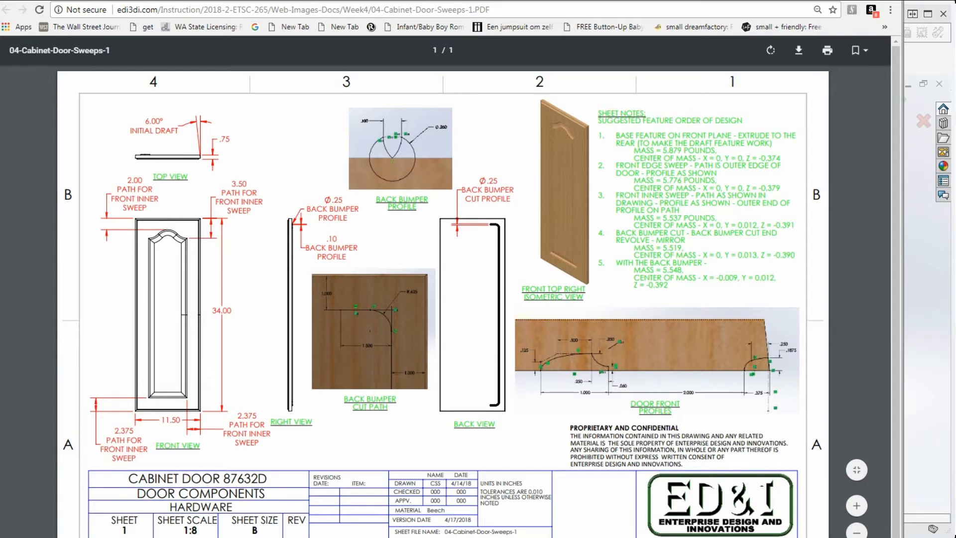
left_click_drag(199, 0, 955, 124)
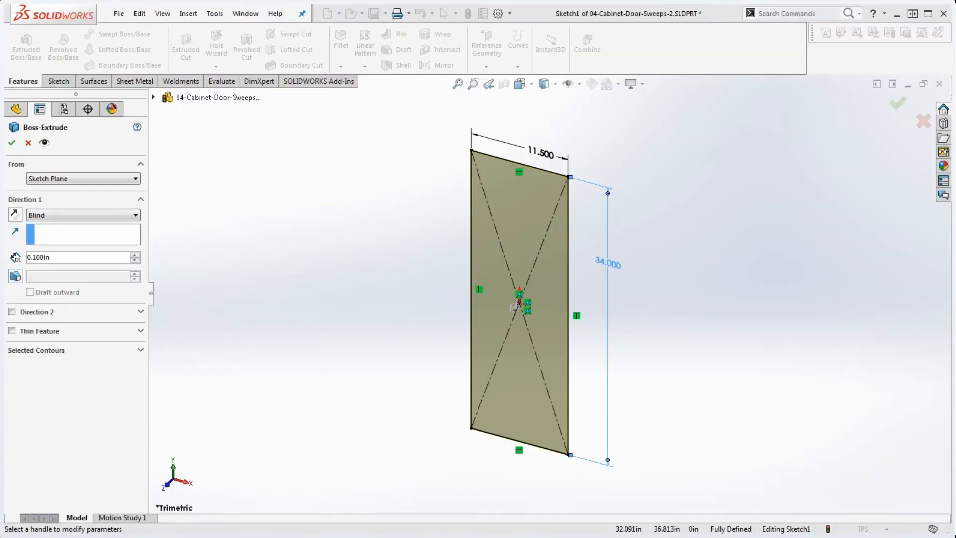
double_click(65, 257)
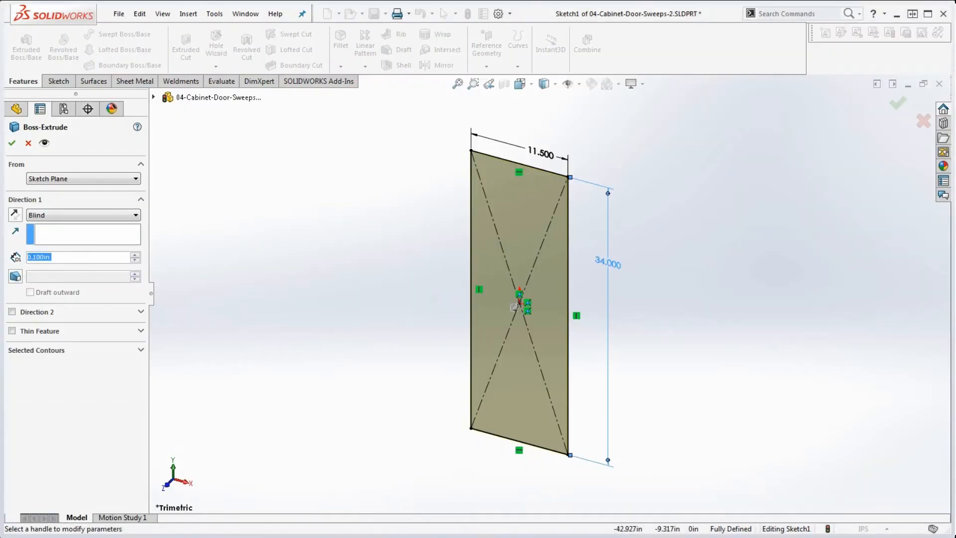
type("0.75")
key("Return")
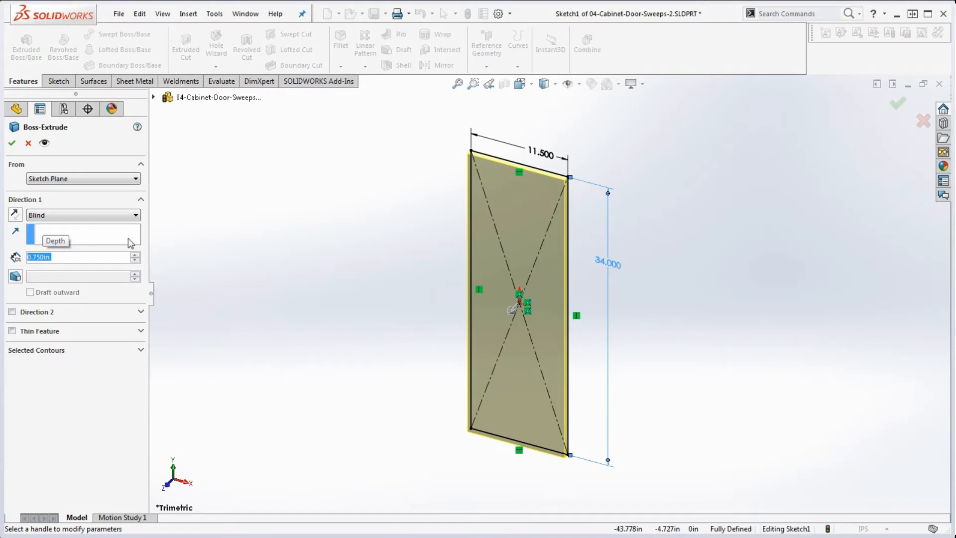
left_click(15, 216)
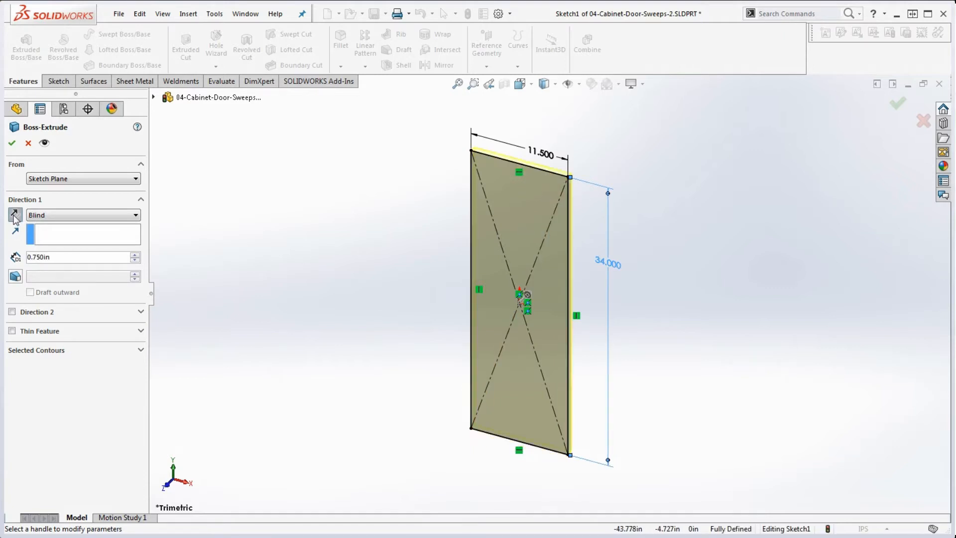
left_click(15, 276)
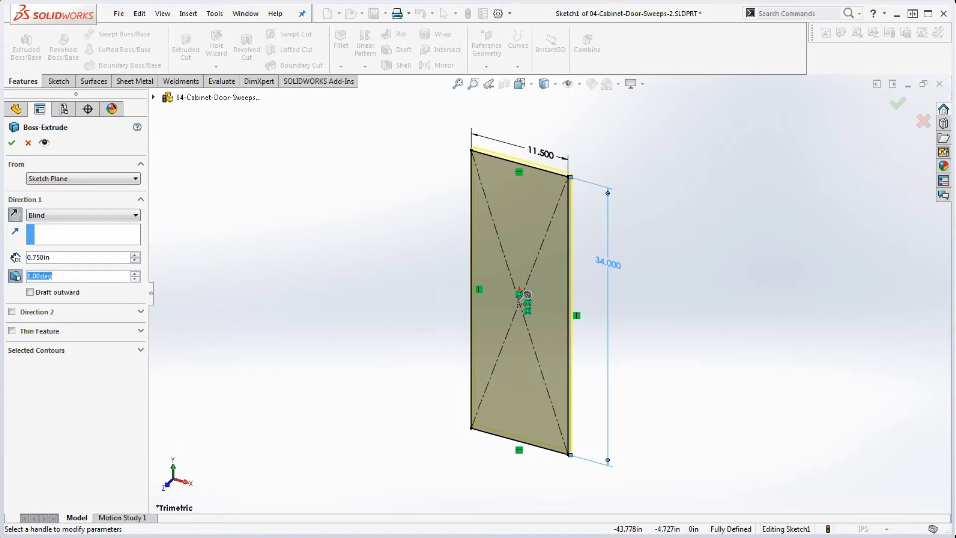
type("6")
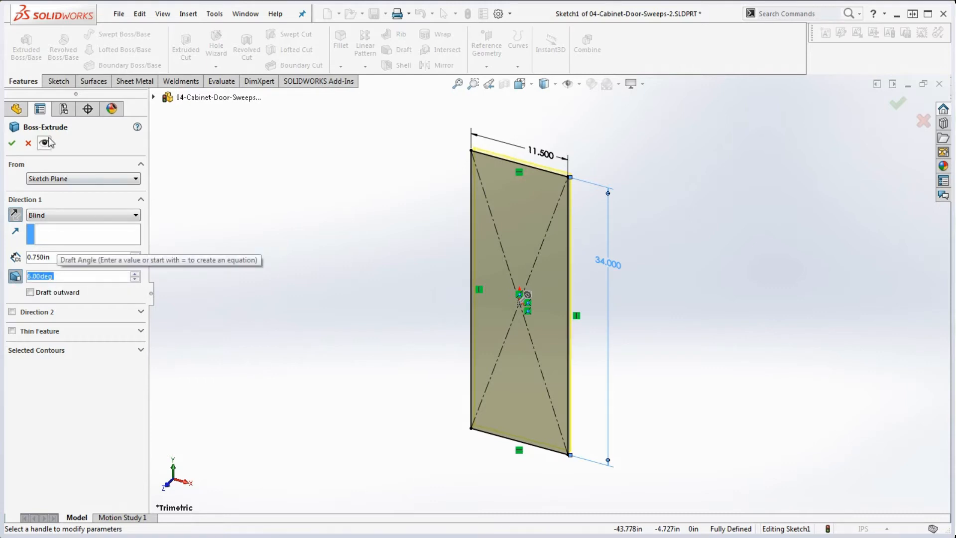
left_click(13, 144)
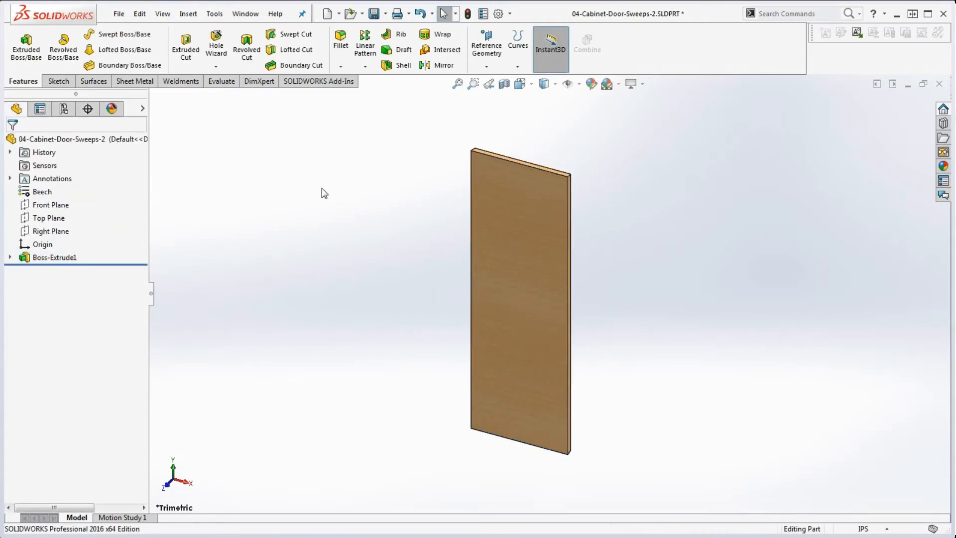
Evaluate the door's mass properties using custom units with three decimal places and the highest accuracy level
left_click(222, 81)
left_click(88, 50)
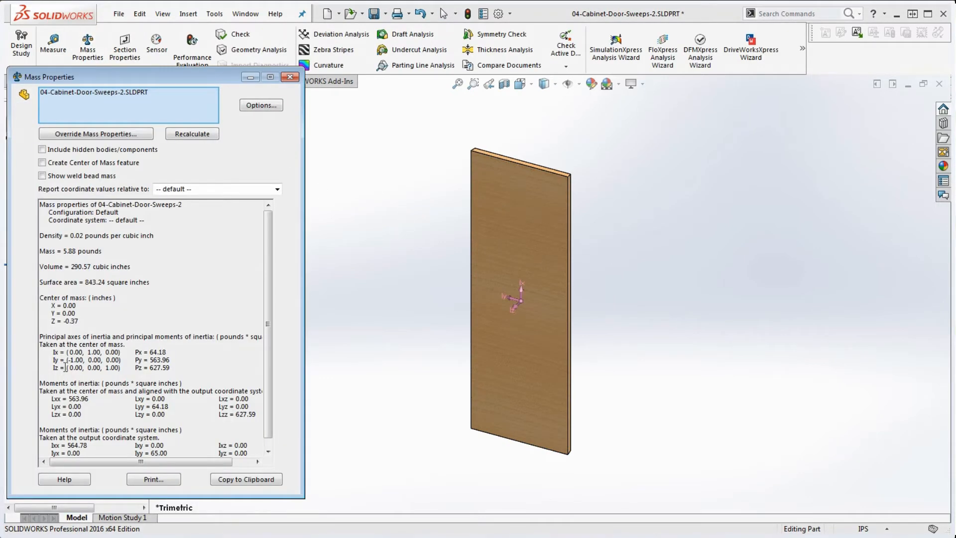
left_click(261, 105)
left_click(613, 202)
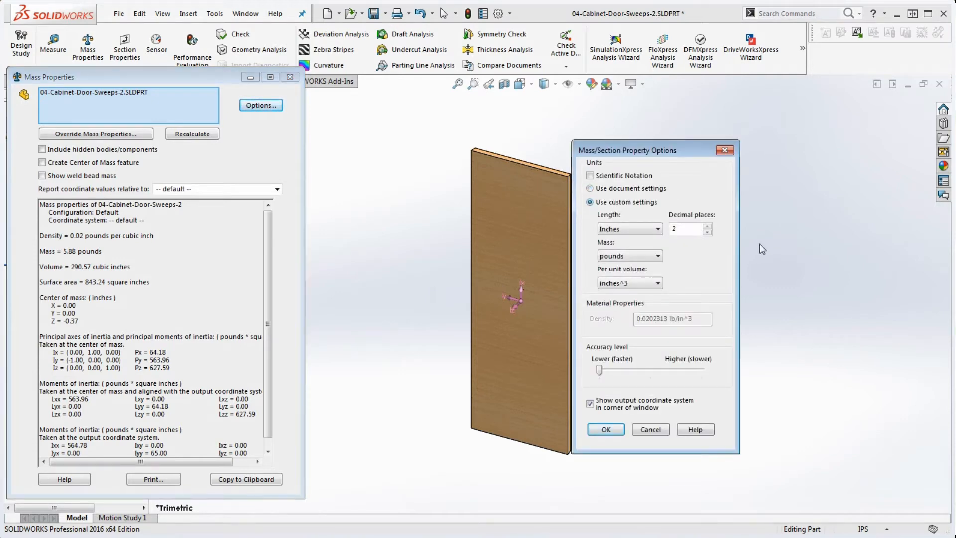
left_click(706, 226)
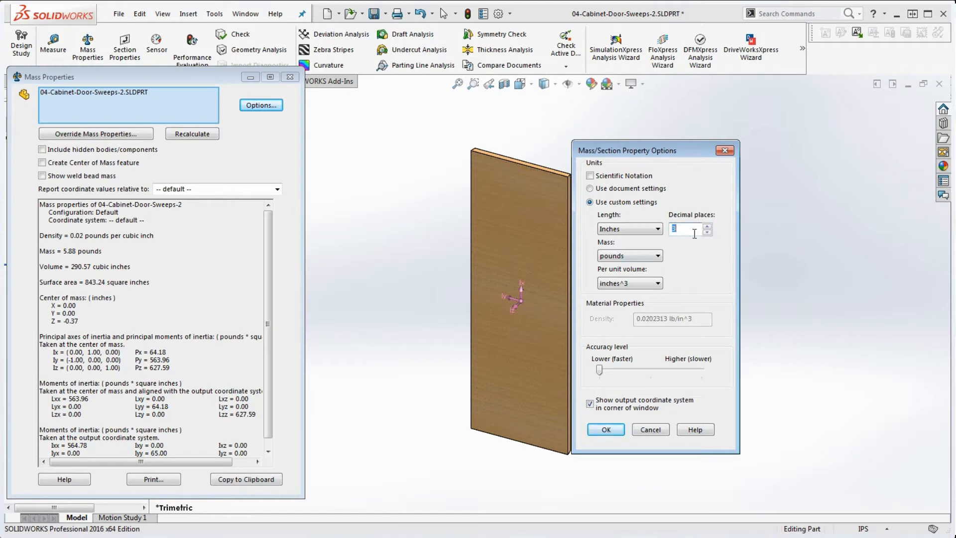
left_click_drag(600, 371, 701, 371)
left_click(607, 429)
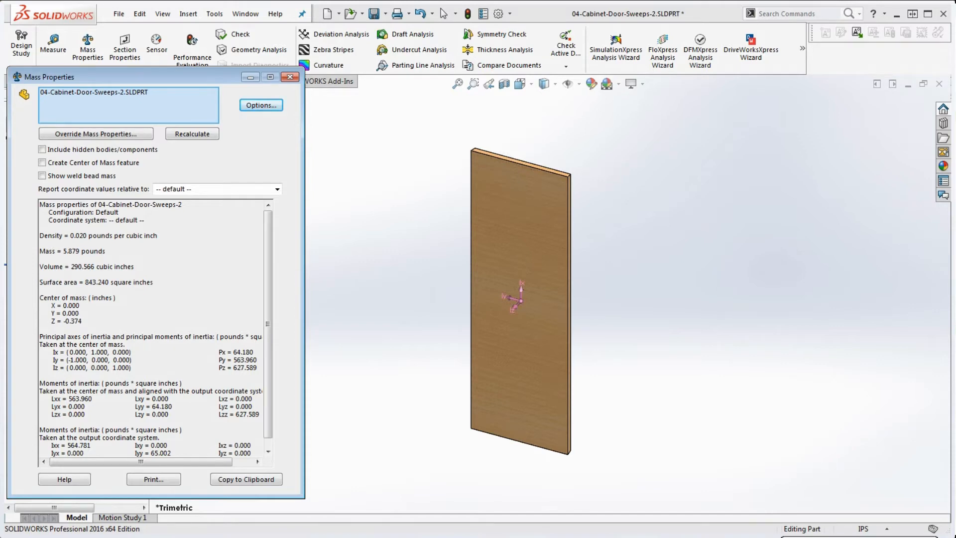
Compare the door's mass and center of mass with the drawing's sheet notes, and close the mass properties report
left_click_drag(955, 68, 285, 6)
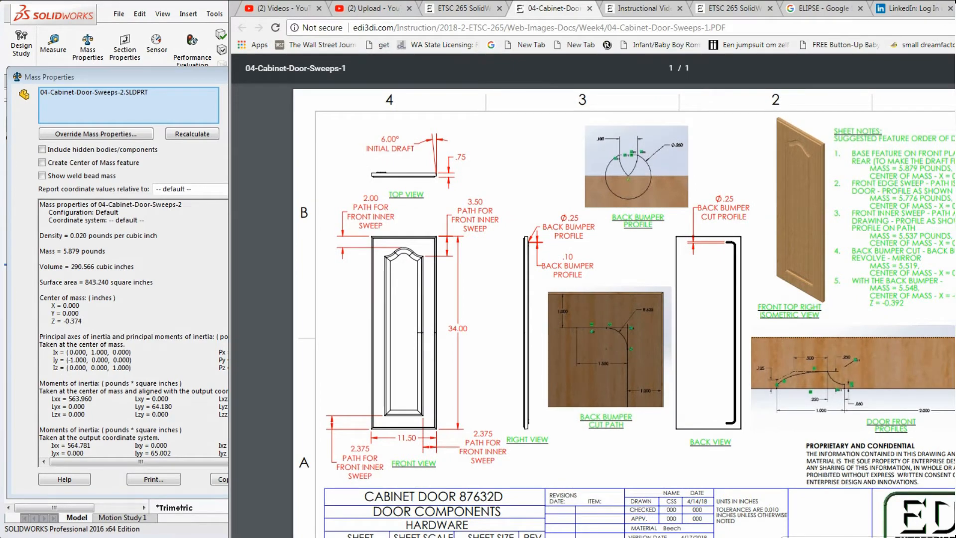
left_click_drag(285, 3, 955, 5)
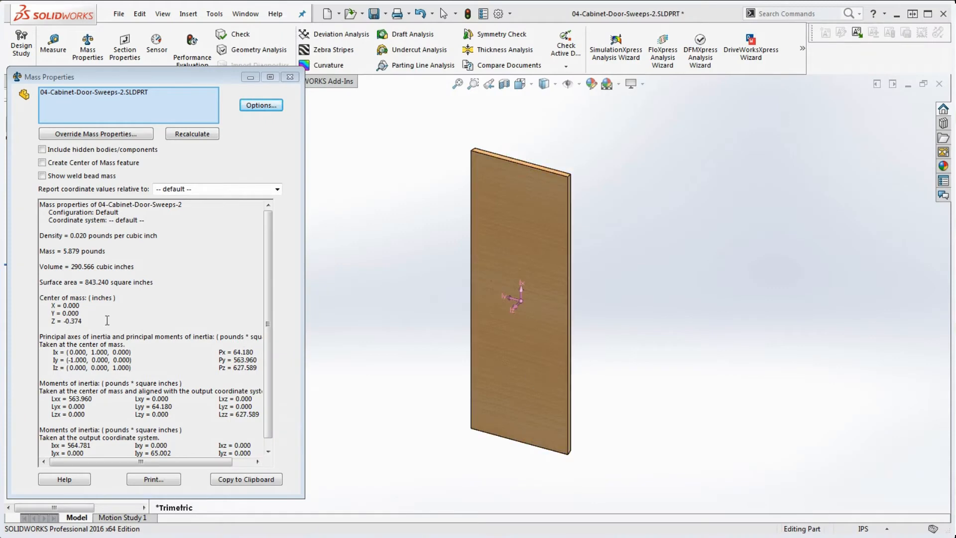
left_click(290, 77)
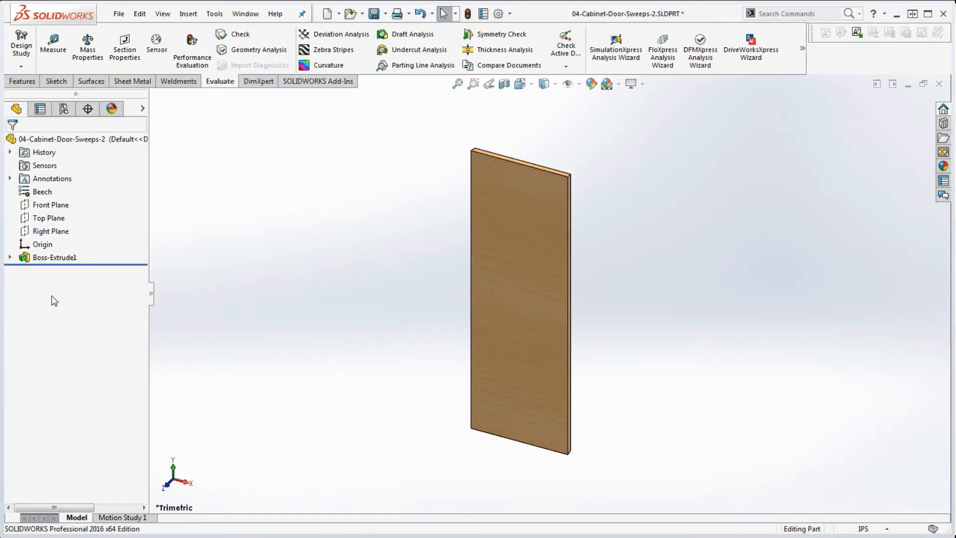
Rename the door's extrusion feature as Base Feature
left_click(70, 260)
left_click(70, 259)
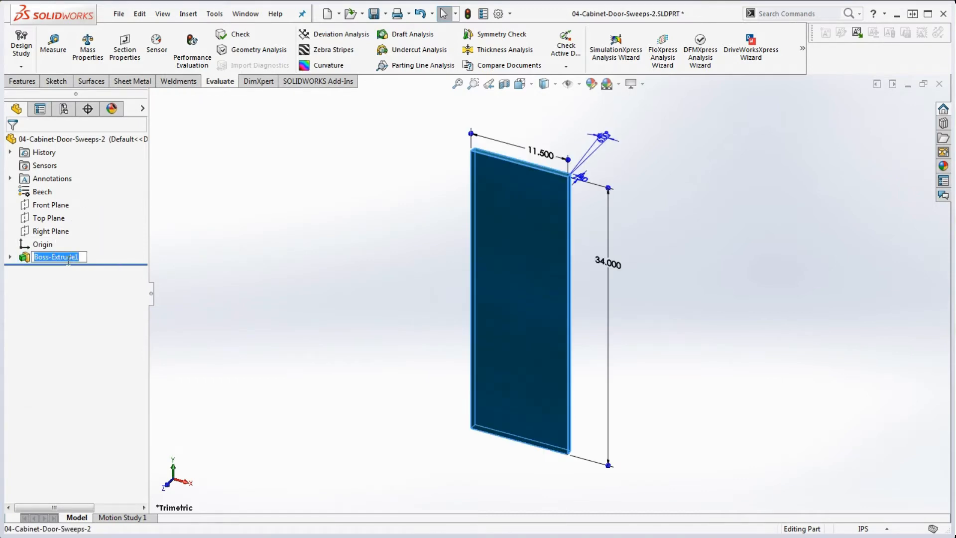
left_click(82, 258)
key("BackSpace")
key("BackSpace")
key("BackSpace")
key("BackSpace")
key("BackSpace")
key("BackSpace")
key("BackSpace")
key("BackSpace")
key("BackSpace")
key("BackSpace")
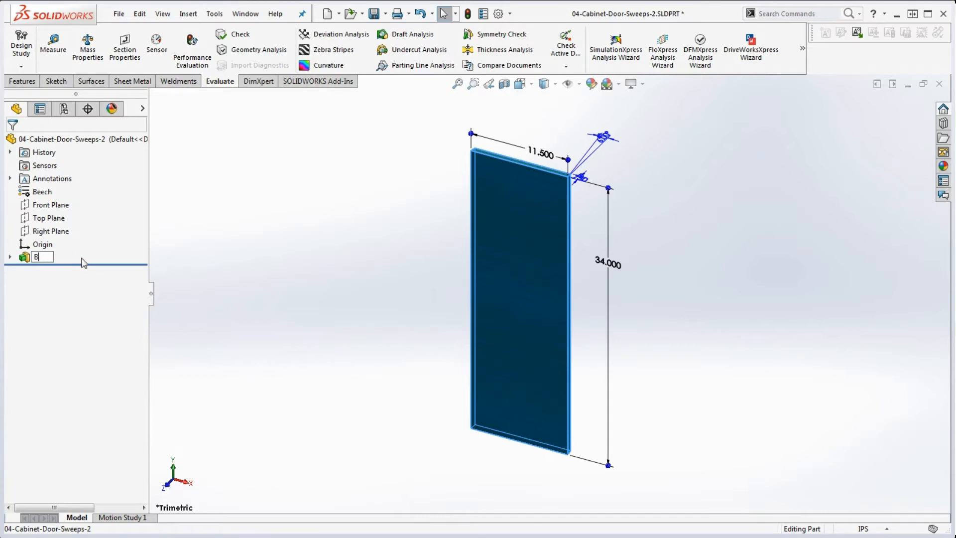
type("Base Fe")
type("ure")
left_click(399, 291)
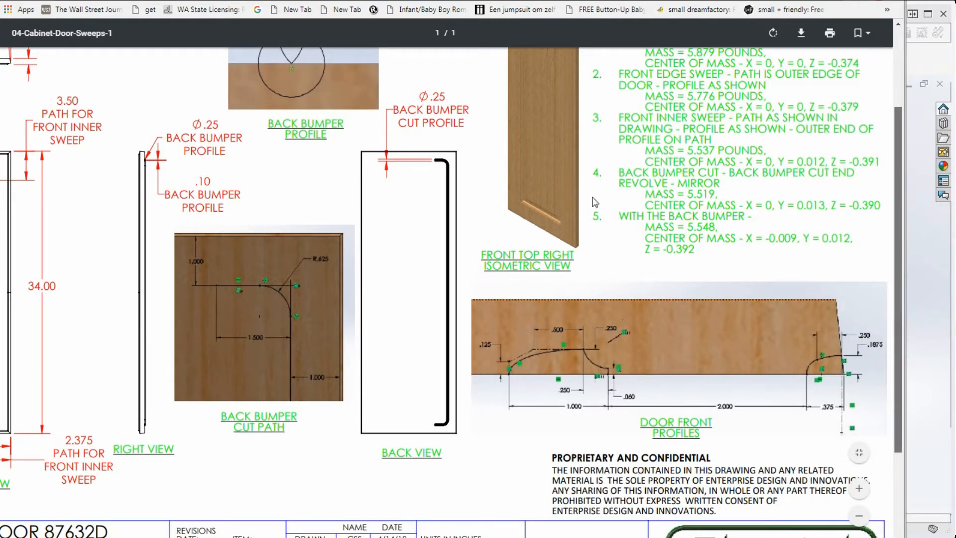
Examine the suggested feature order and the door front profiles in the cabinet door PDF drawing in the browser
scroll(613, 234, "up", 3)
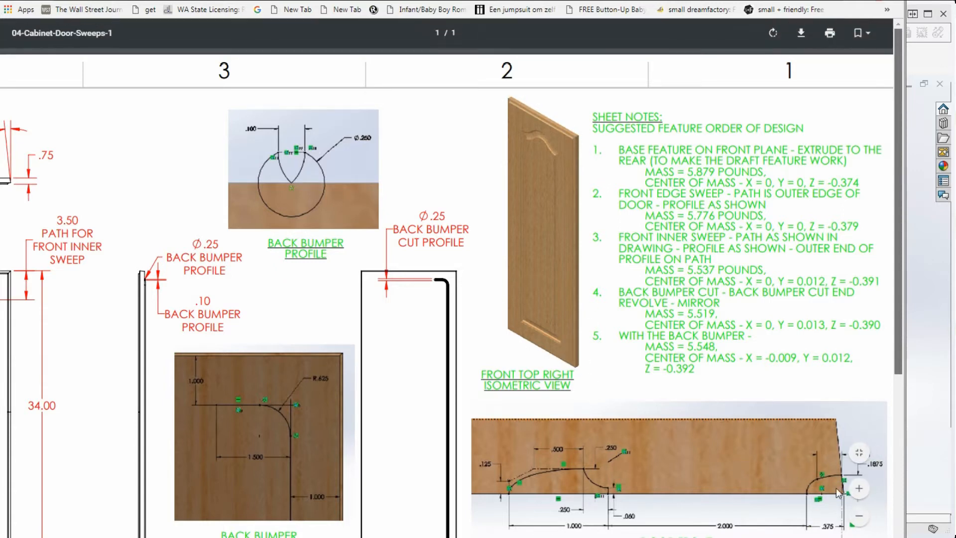
scroll(894, 350, "down", 3)
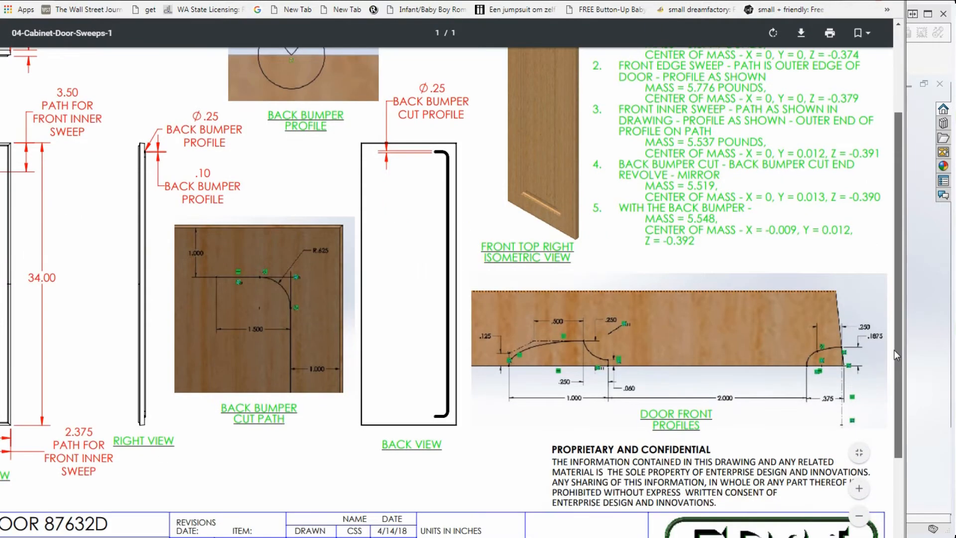
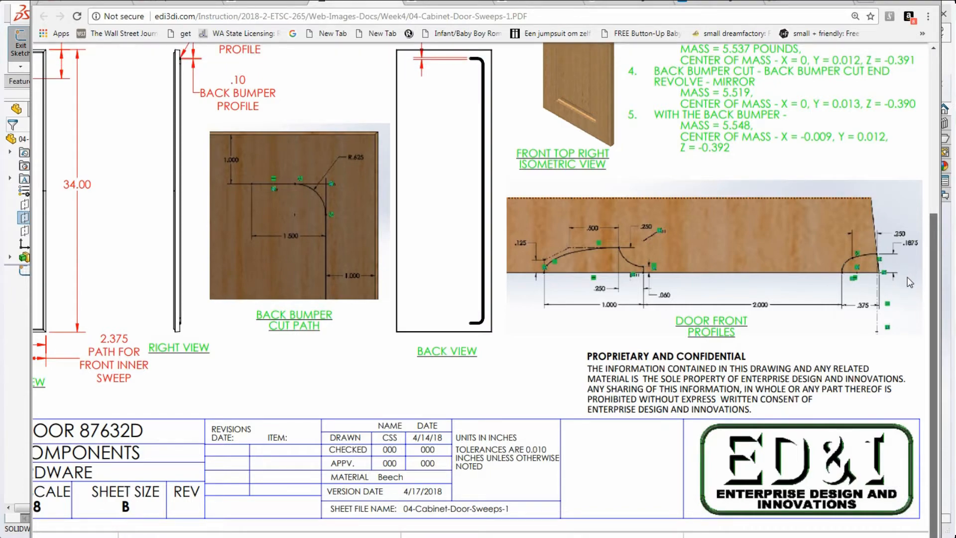
Review the front edge sweep profile's dimensions in the cabinet door drawing and switch back to the SOLIDWORKS sketch
scroll(907, 274, "up", 4)
scroll(900, 342, "down", 2)
scroll(900, 343, "down", 2)
scroll(892, 449, "up", 4)
scroll(900, 363, "down", 2)
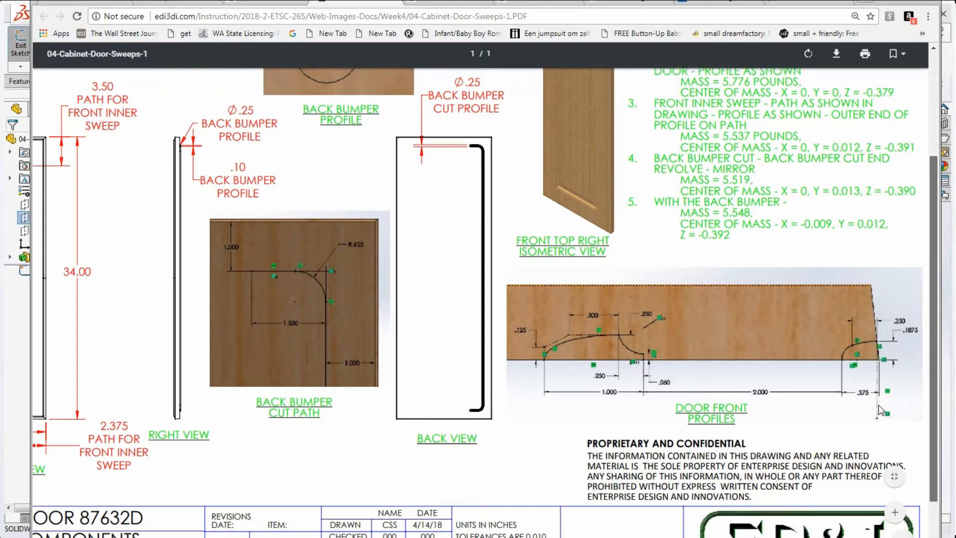
scroll(865, 410, "up", 2)
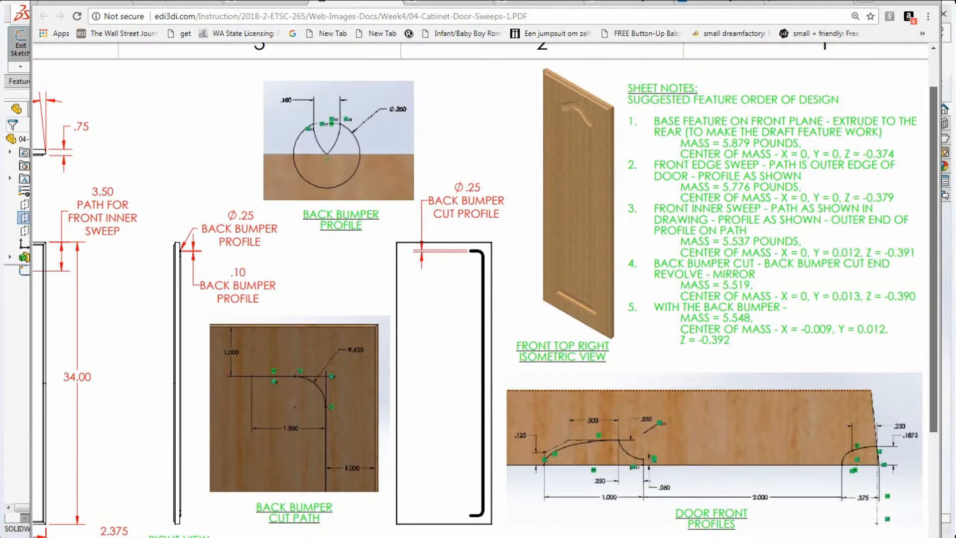
left_click_drag(912, 1, 955, 9)
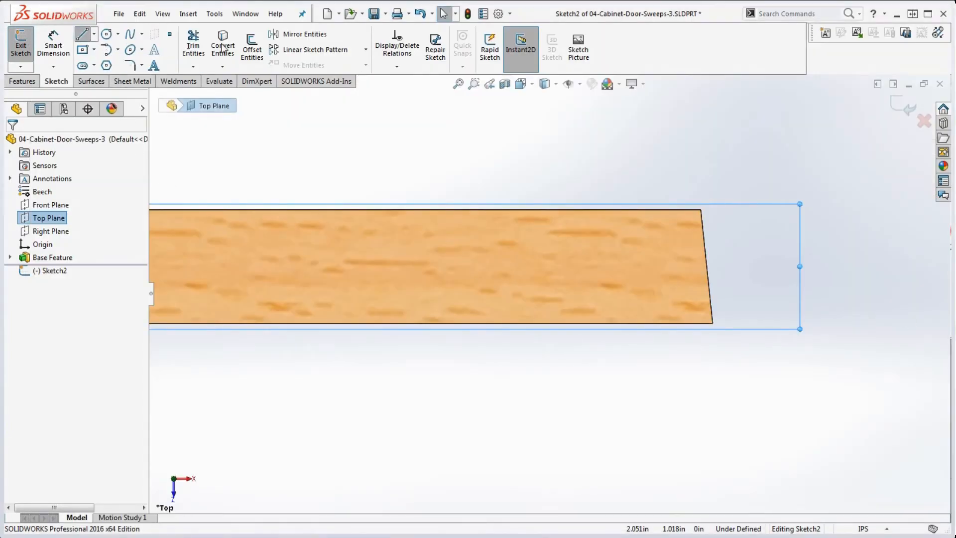
Sketch a short line from the door section's front corner and make it collinear with the drafted side edge
left_click(712, 323)
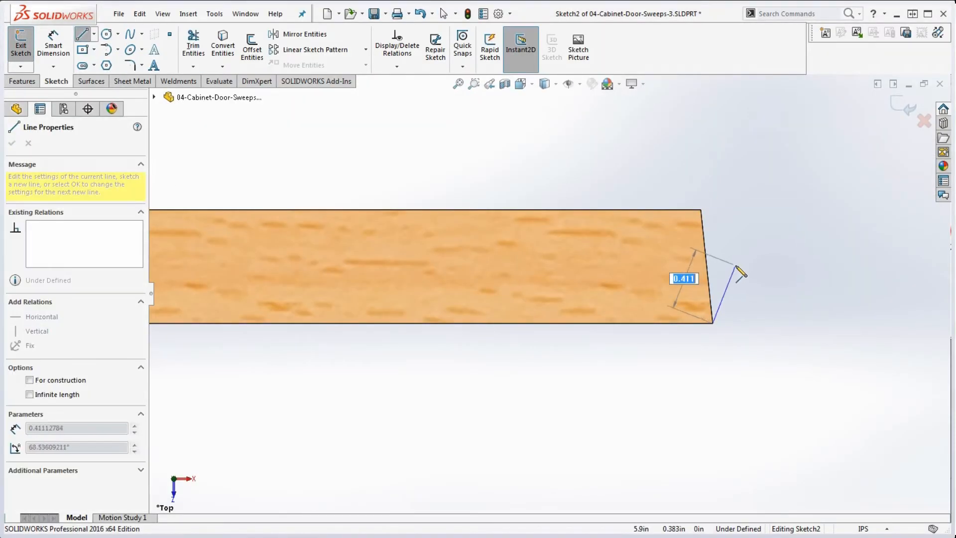
left_click(685, 250)
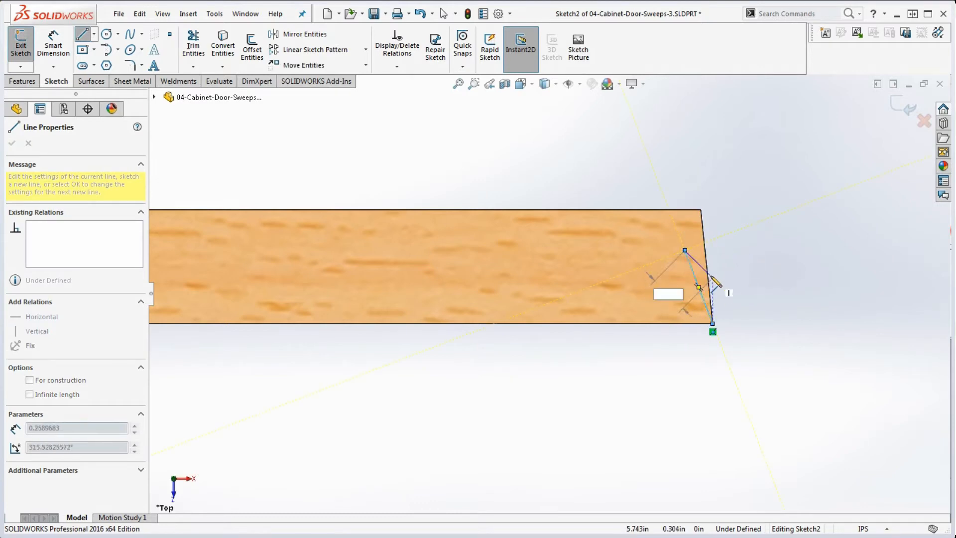
key("Escape")
left_click(692, 267)
left_click(709, 276, "ctrl")
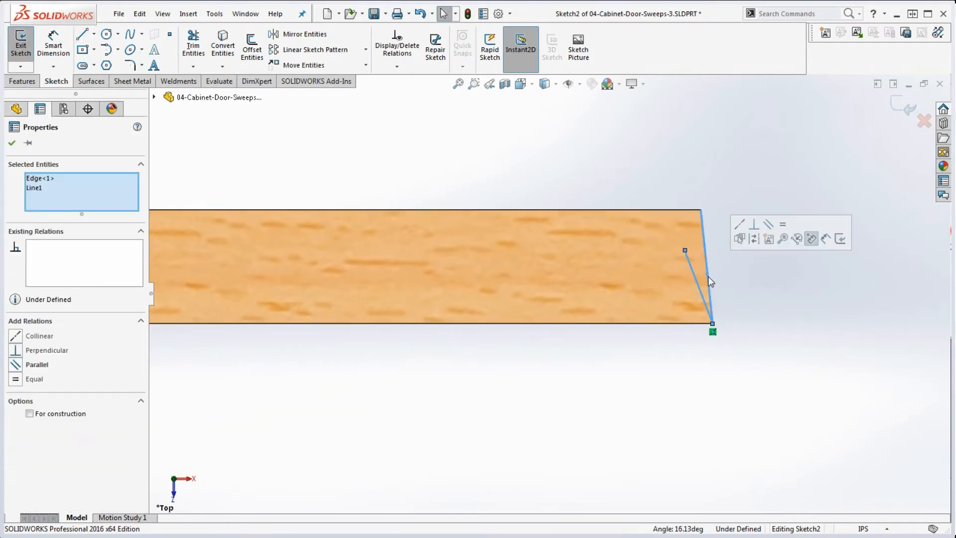
left_click(740, 225)
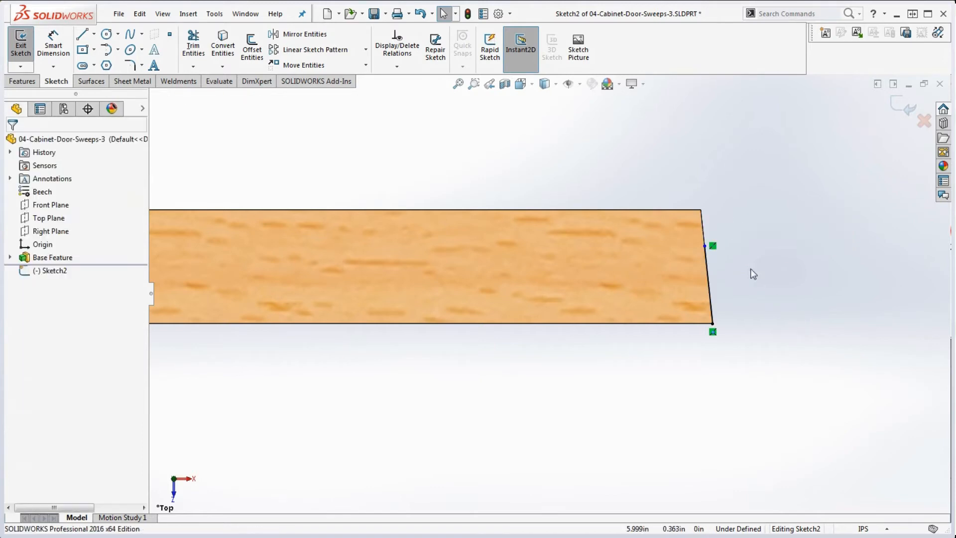
left_click(708, 267)
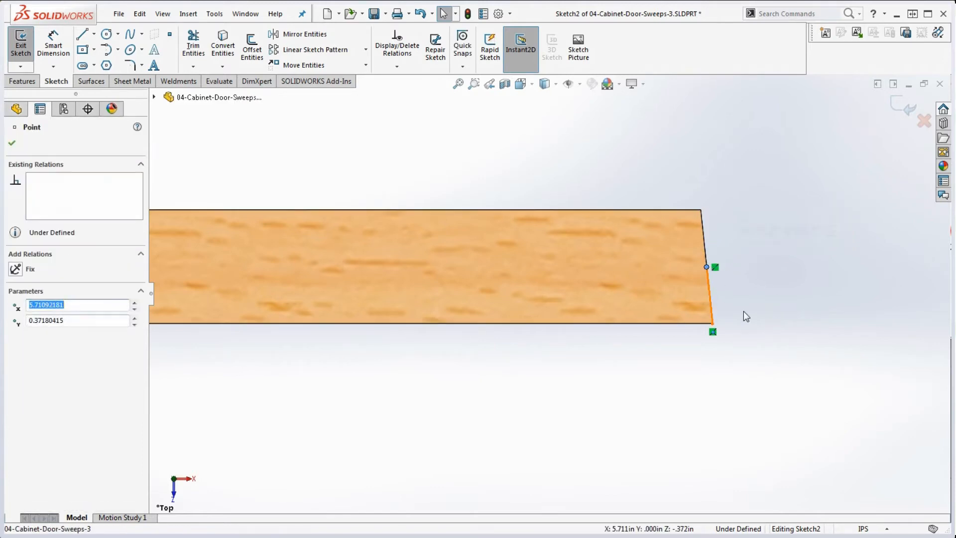
key("Escape")
left_click(55, 40)
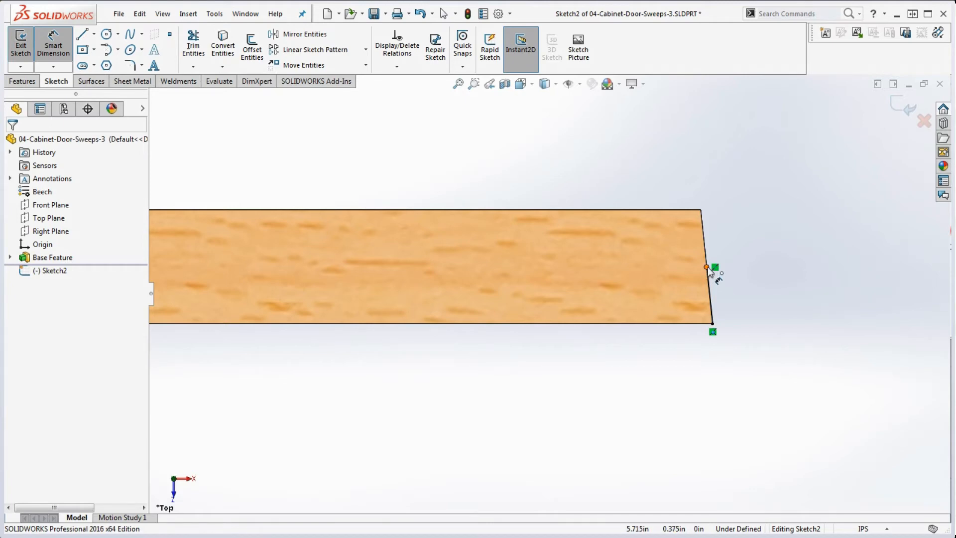
left_click(707, 267)
left_click(692, 328)
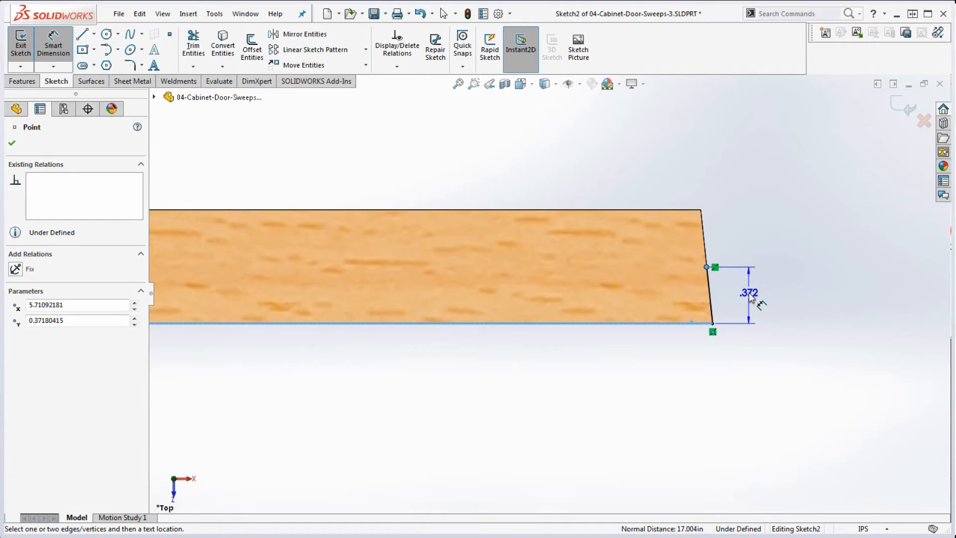
key("Escape")
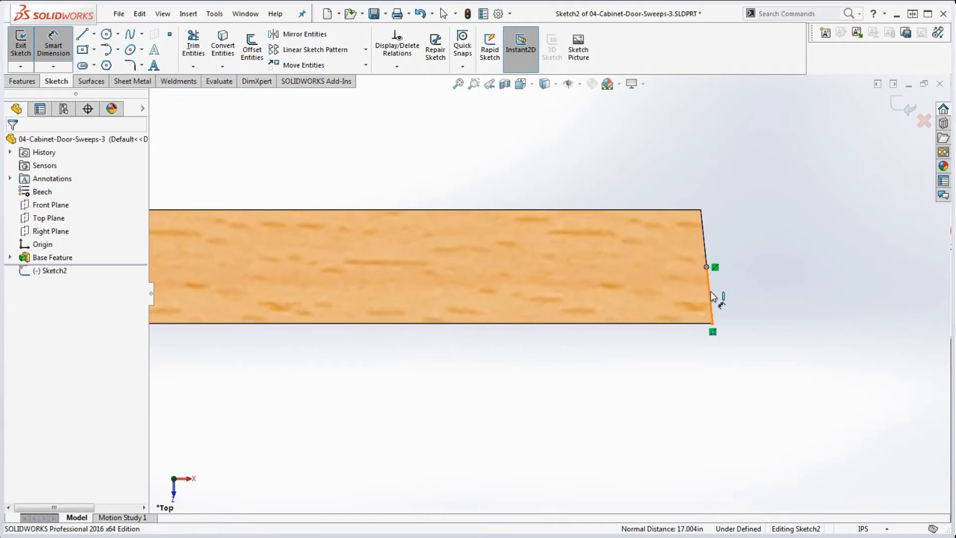
left_click(711, 295)
key("Escape")
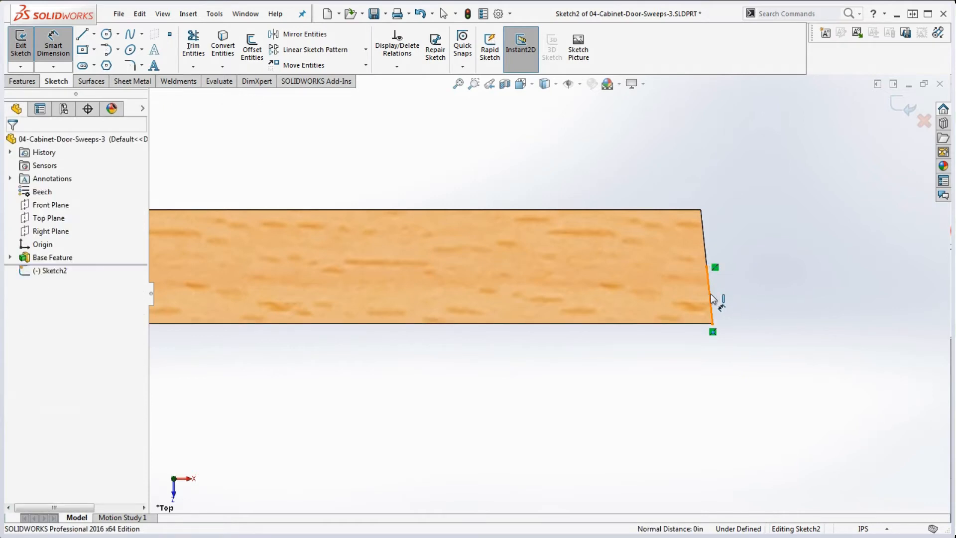
left_click(711, 296)
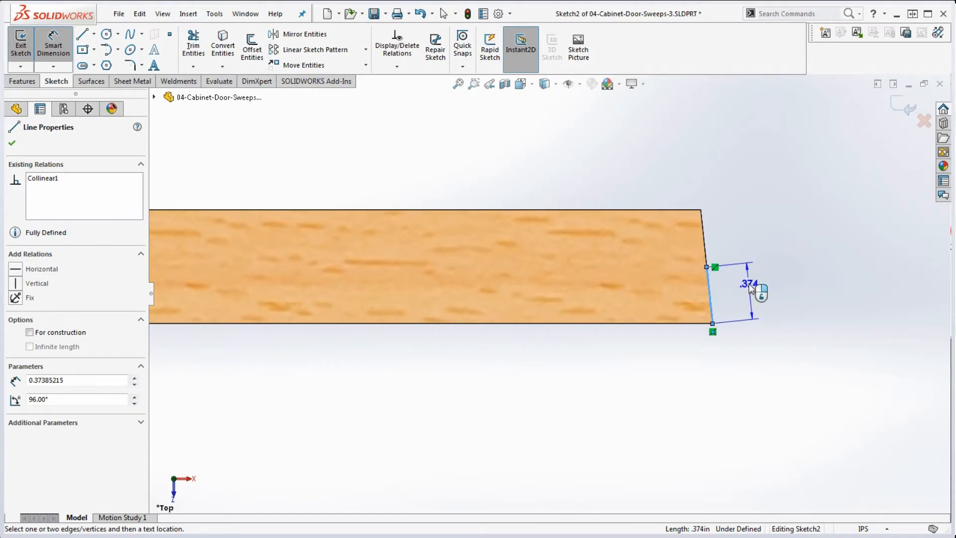
key("Escape")
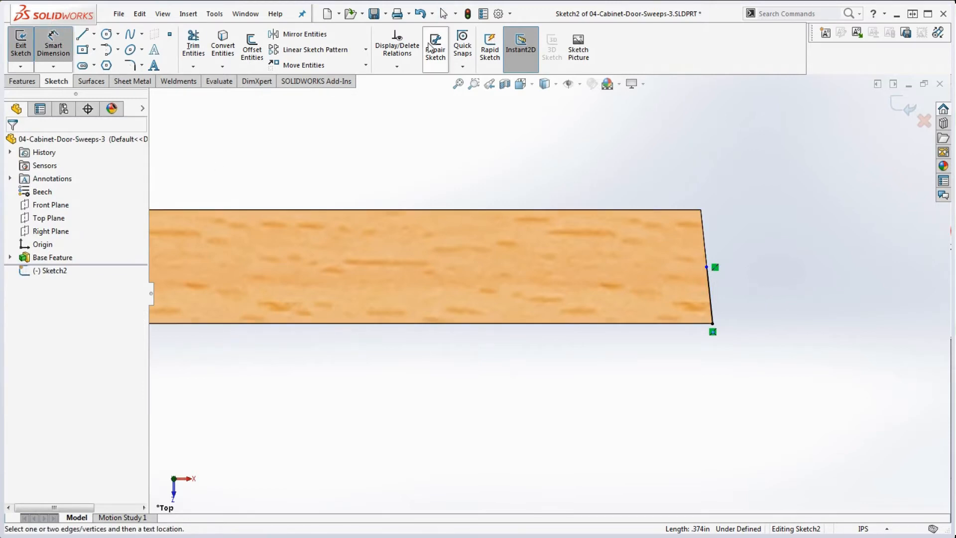
Dimension the vertical distance from the door's front edge to the slanted line's upper endpoint as .1875 in
left_click(673, 324)
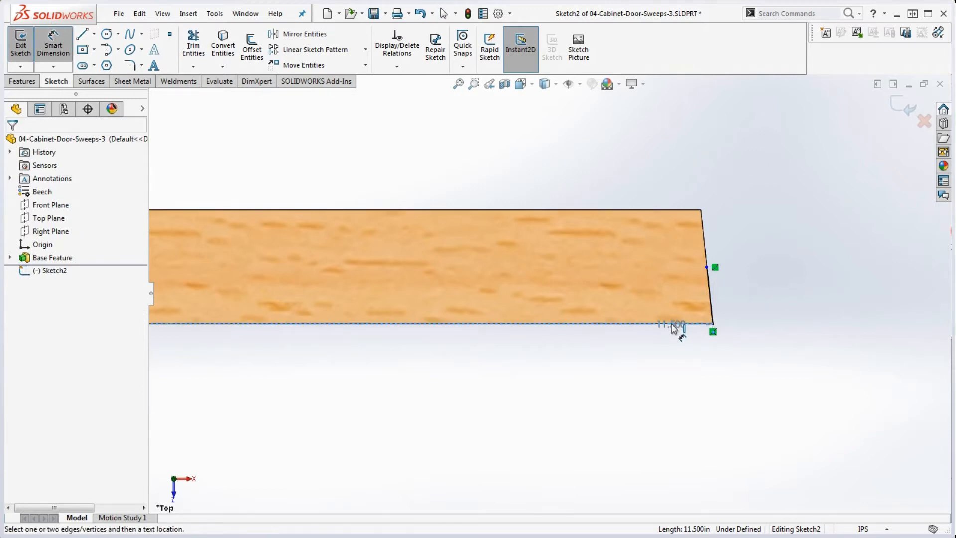
left_click(707, 268)
left_click(748, 298)
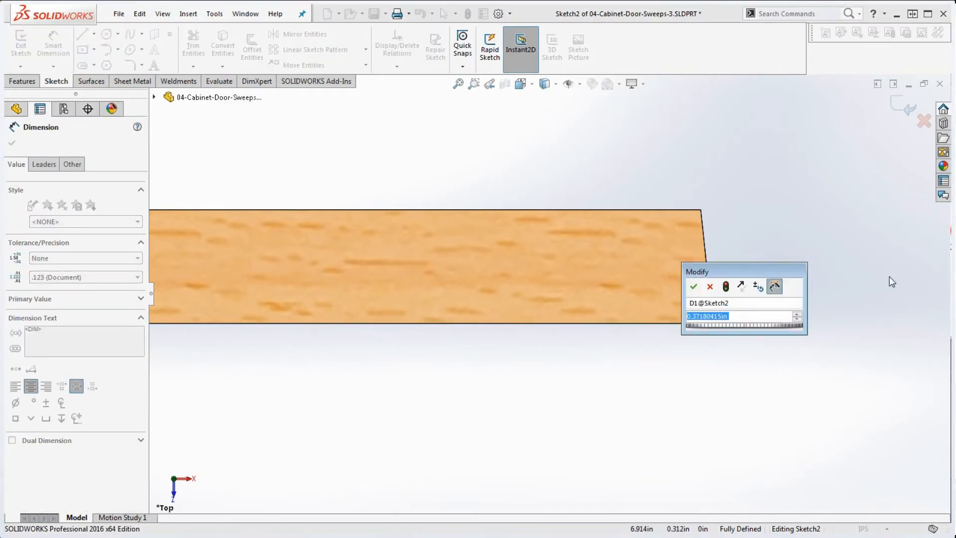
type("3/16")
key("Return")
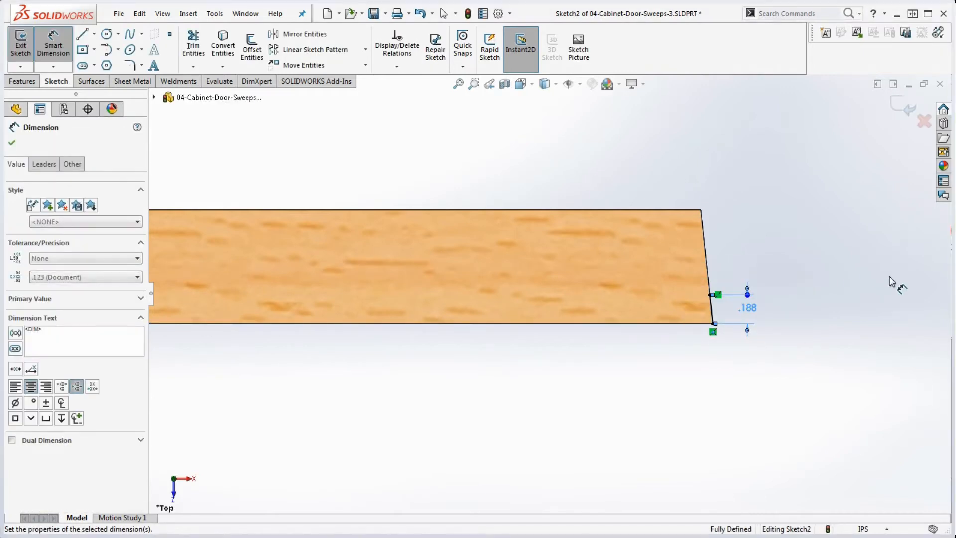
left_click(753, 309)
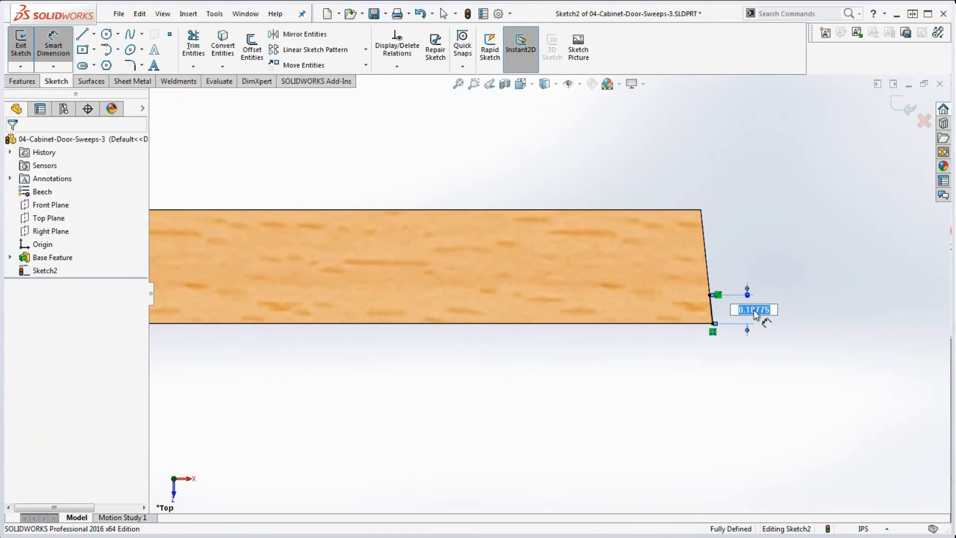
key("BackSpace")
key("Return")
type(".1875")
key("Return")
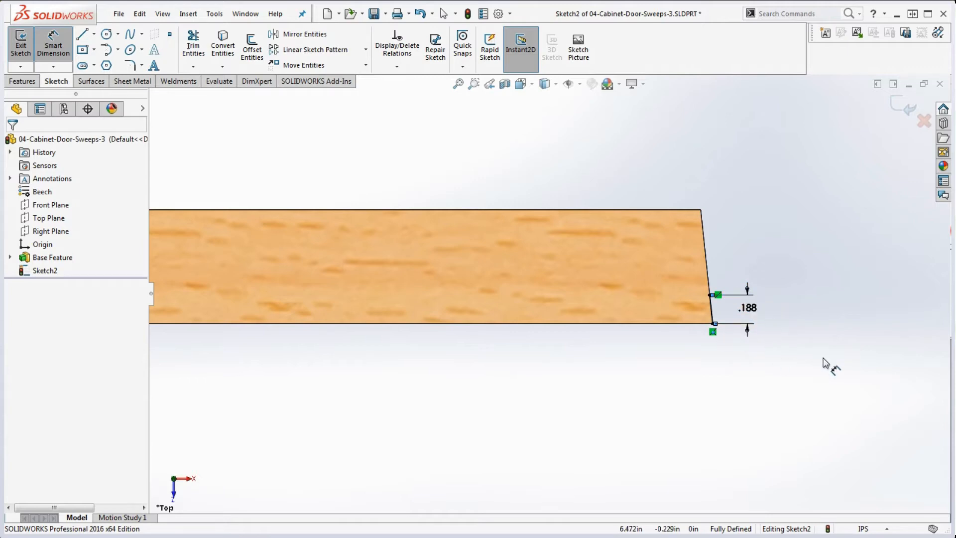
key("Escape")
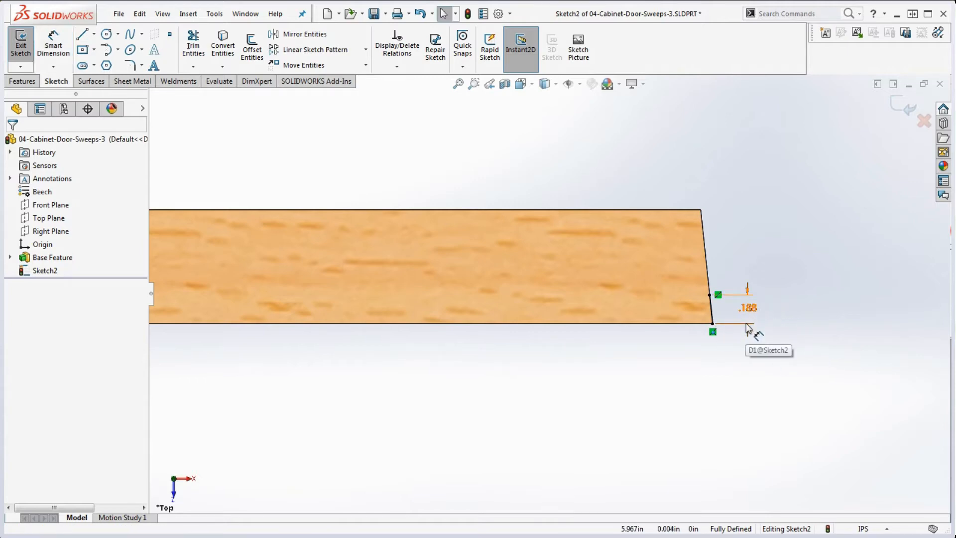
Set the slanted line's vertical dimension to four-decimal precision (.1234)
left_click(747, 329)
left_click(72, 278)
left_click(62, 315)
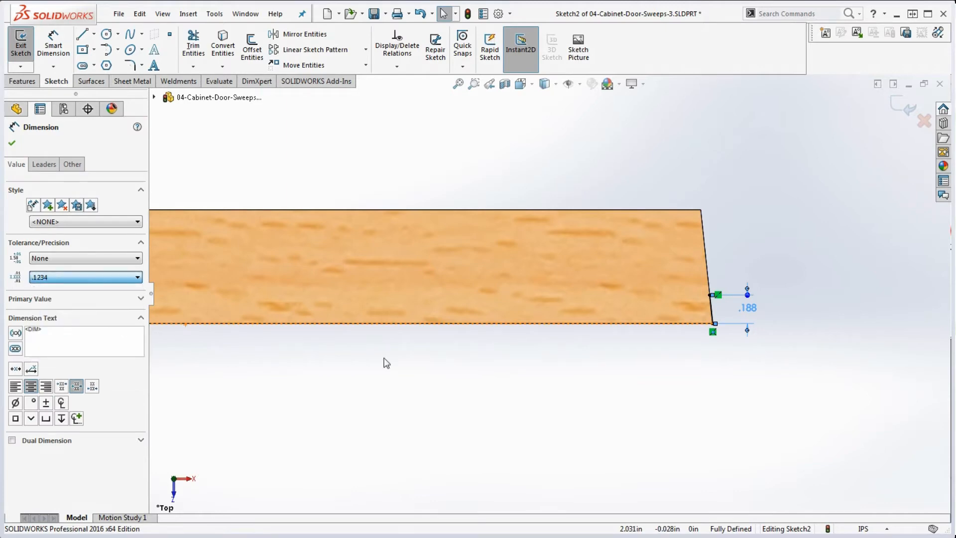
left_click(762, 414)
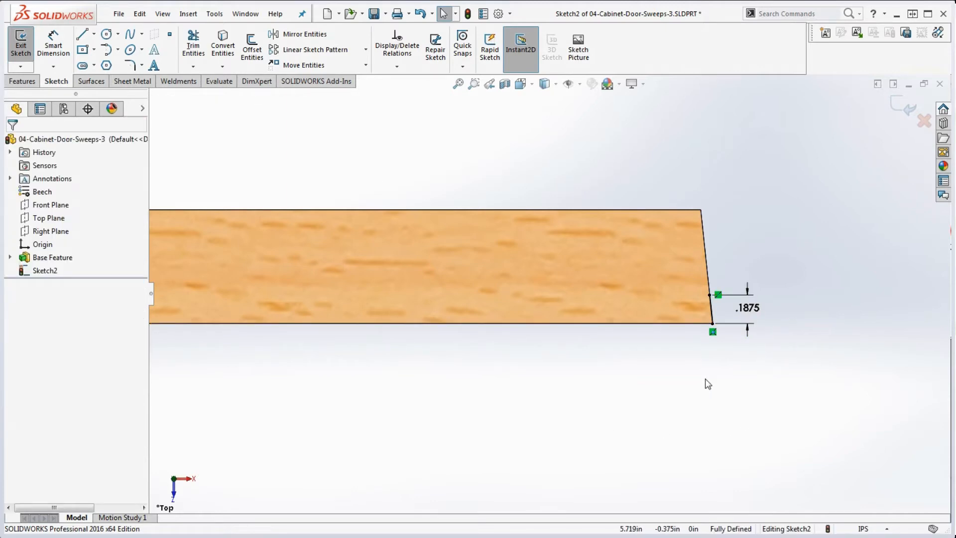
Draw a vertical centerline from the slanted line's upper endpoint to about 0.77 in beyond the door's front edge
scroll(697, 339, "down", 3)
scroll(607, 271, "down", 3)
scroll(608, 262, "up", 3)
scroll(607, 261, "down", 1)
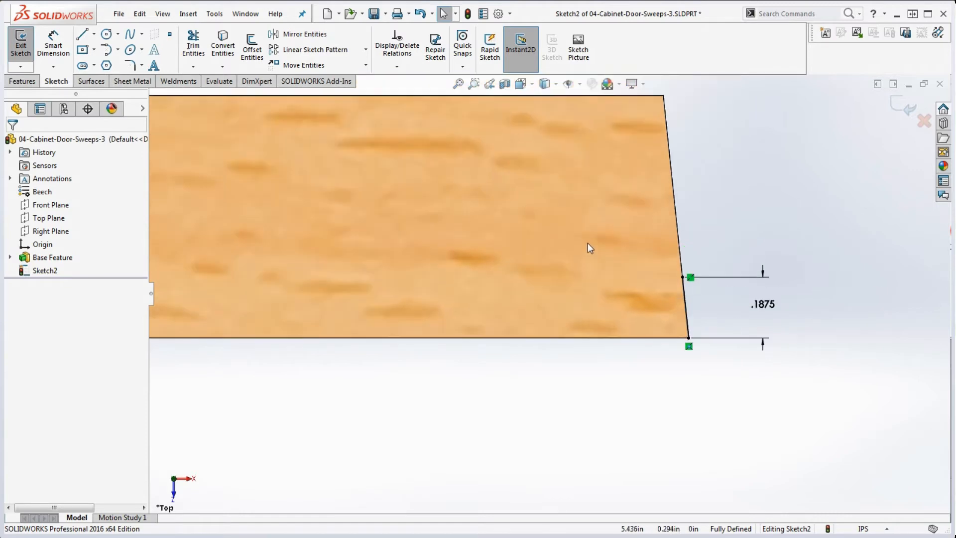
left_click(93, 33)
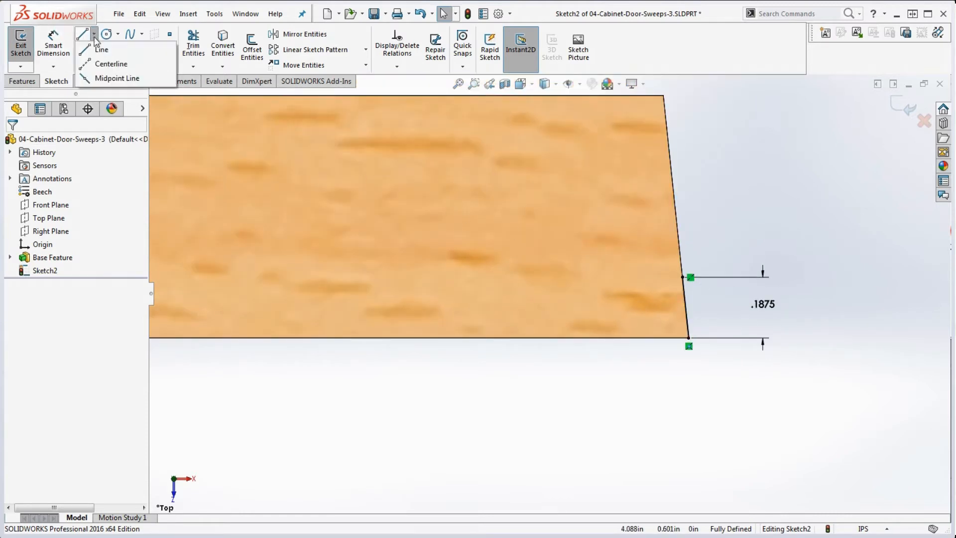
left_click(91, 69)
left_click(682, 277)
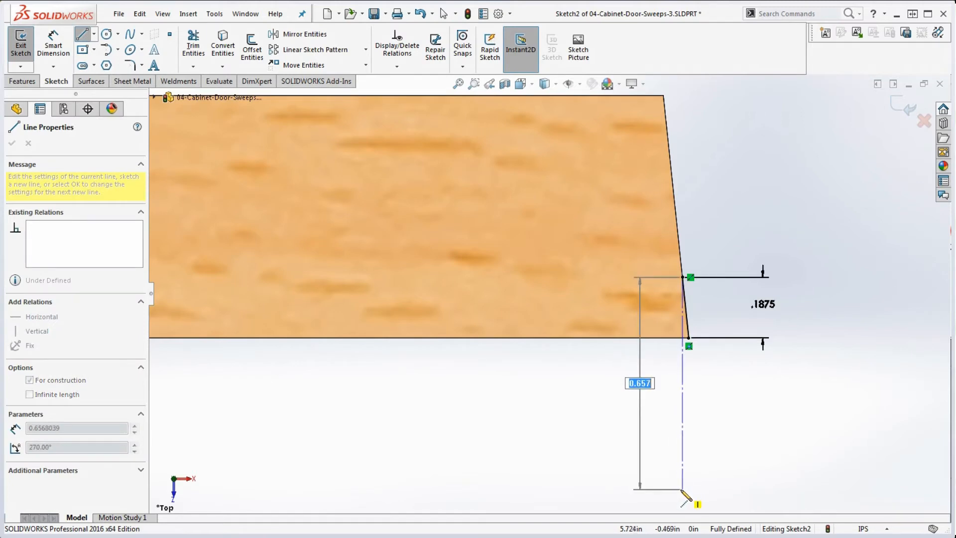
double_click(681, 489)
scroll(697, 438, "up", 2)
key("Escape")
left_click(627, 462)
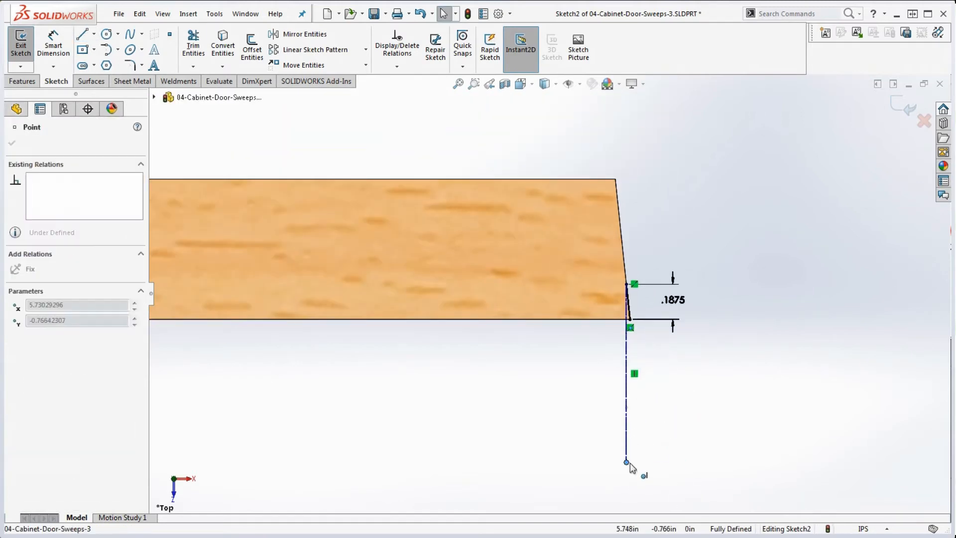
left_click(685, 422)
scroll(661, 347, "down", 4)
key("Escape")
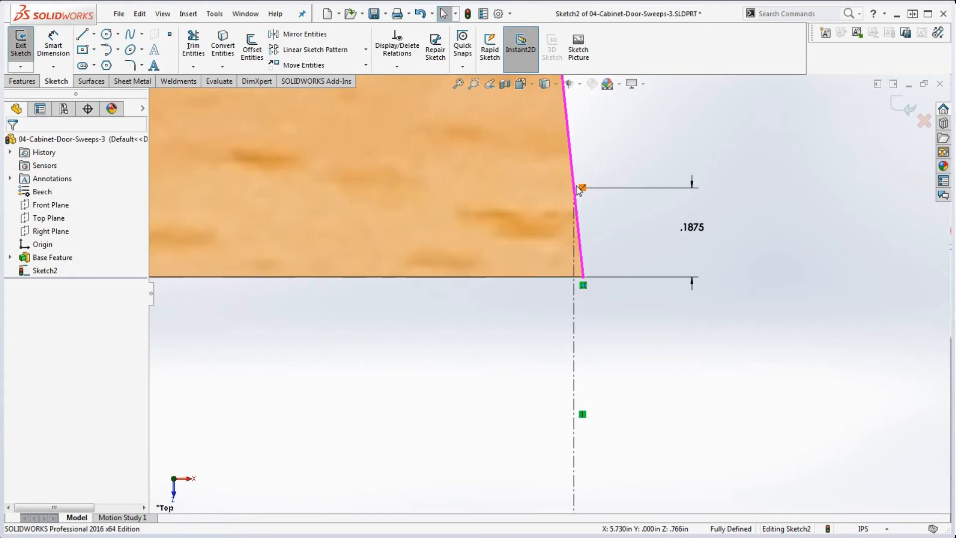
Sketch a line about 0.40 in long from the front corner inward along the door's front edge
left_click(82, 34)
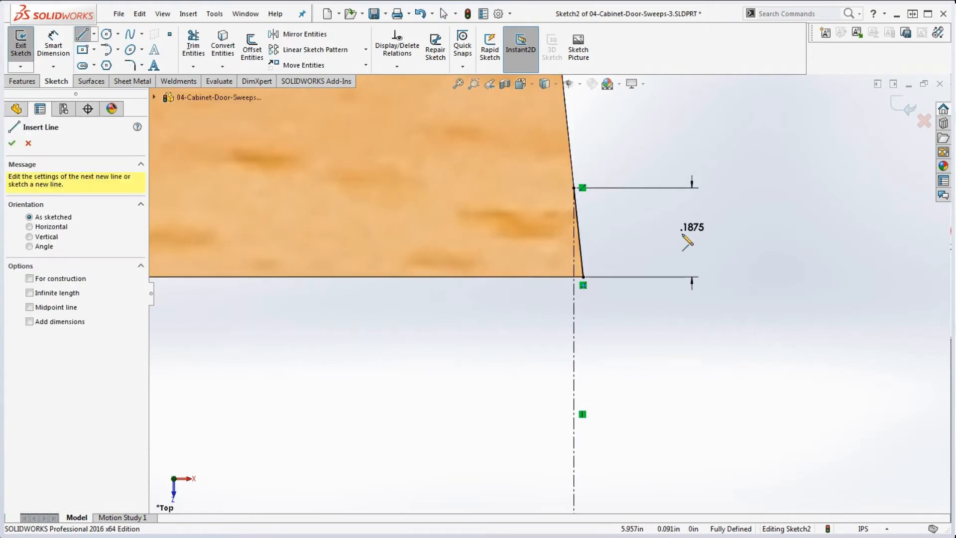
left_click(583, 277)
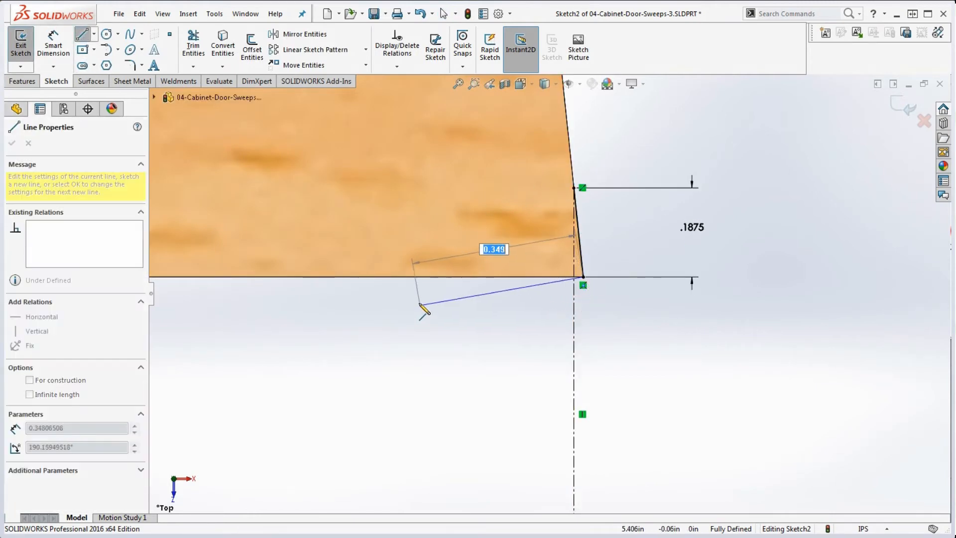
left_click(393, 277)
key("Escape")
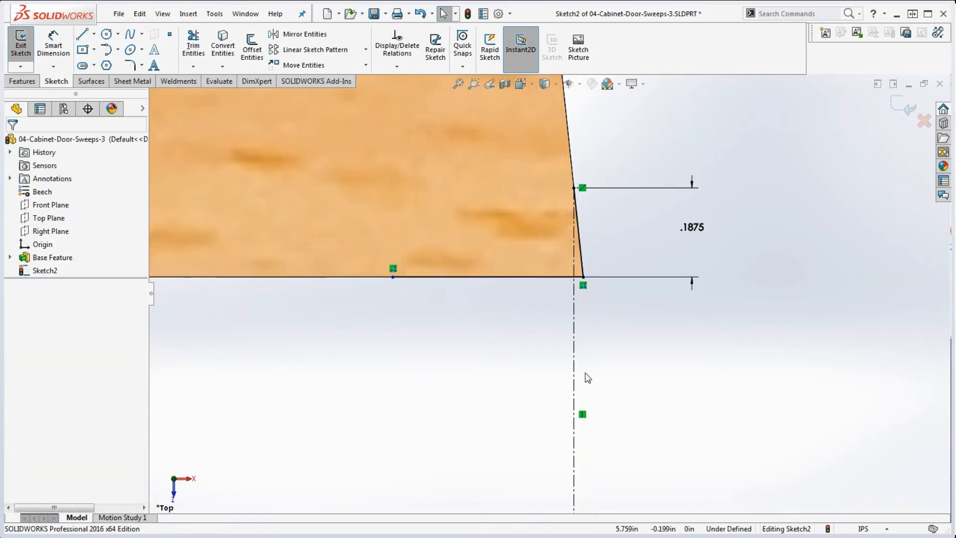
Dimension the length of the line along the front edge as .375 in
key("d")
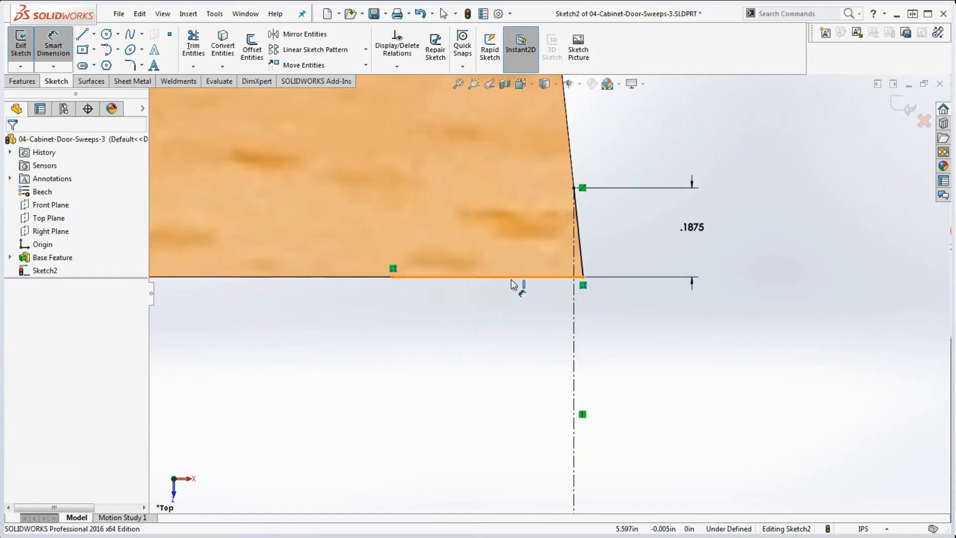
left_click(513, 278)
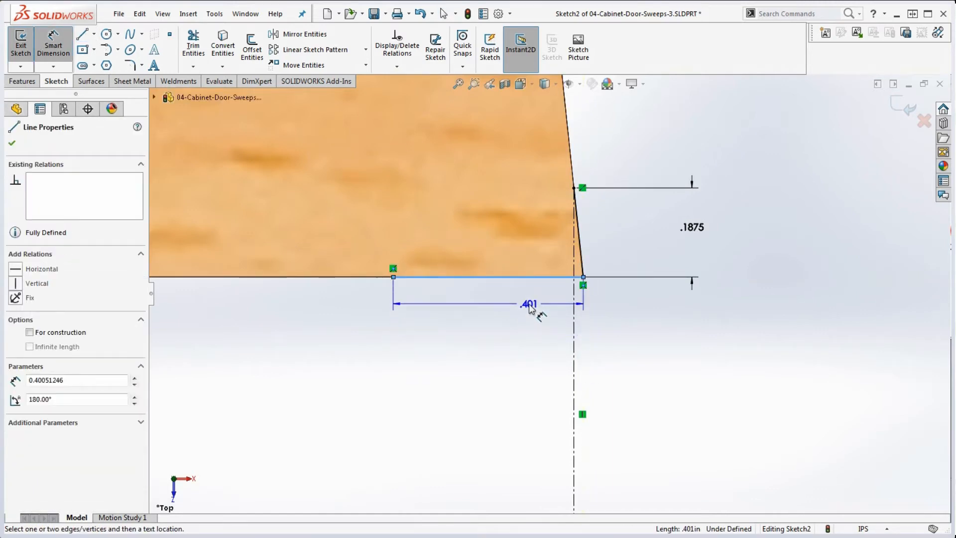
left_click(485, 323)
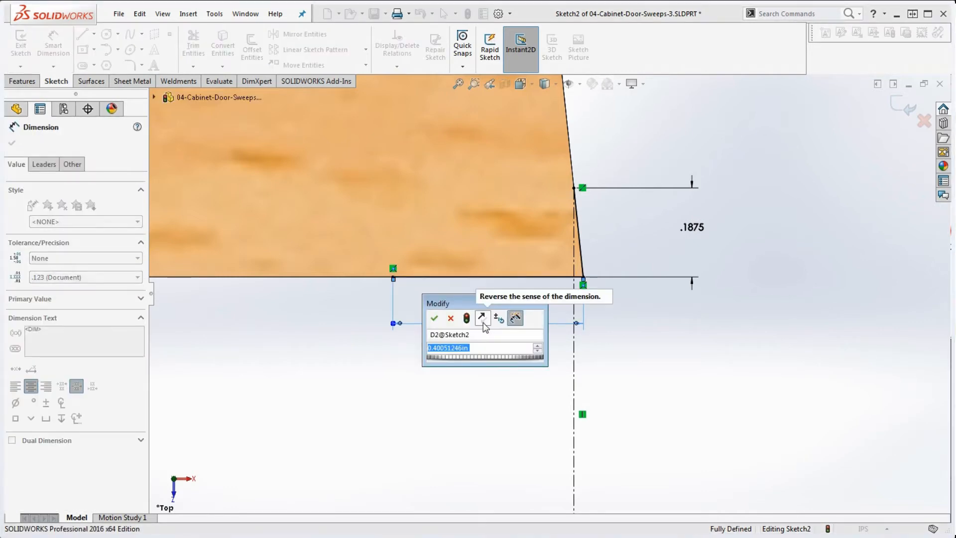
type(".375")
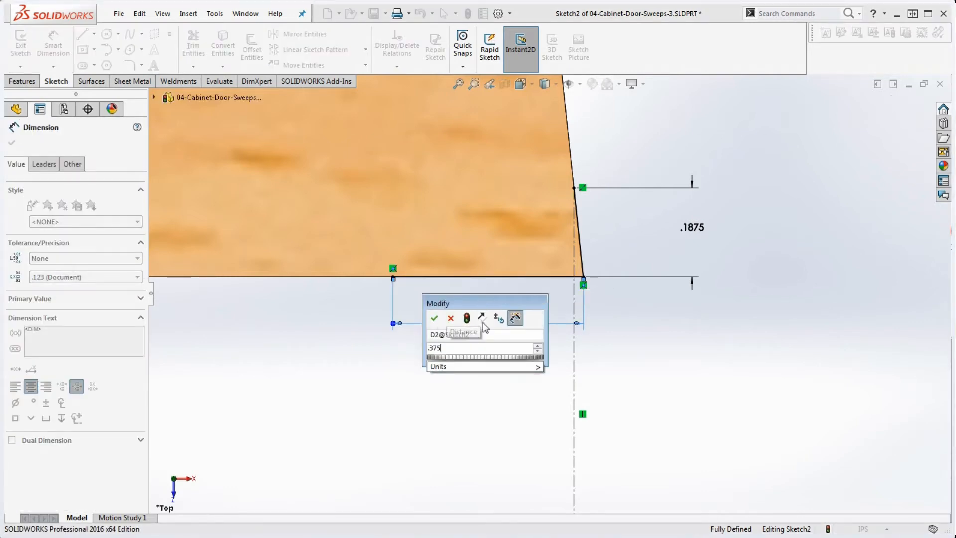
key("Return")
left_click(702, 349)
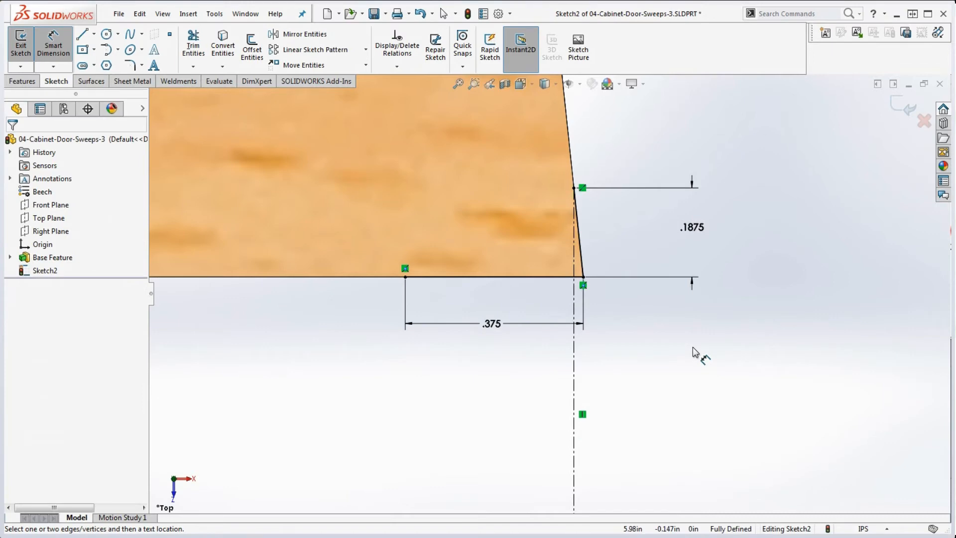
Draw a three-point arc from the slanted line's upper endpoint into the door, spanning about 0.24 in horizontally
key("Escape")
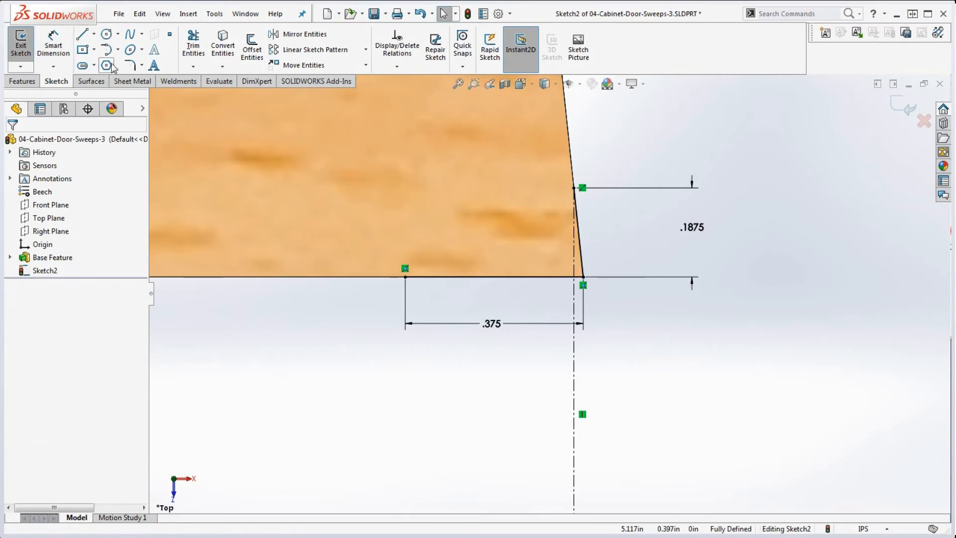
left_click(118, 50)
left_click(133, 94)
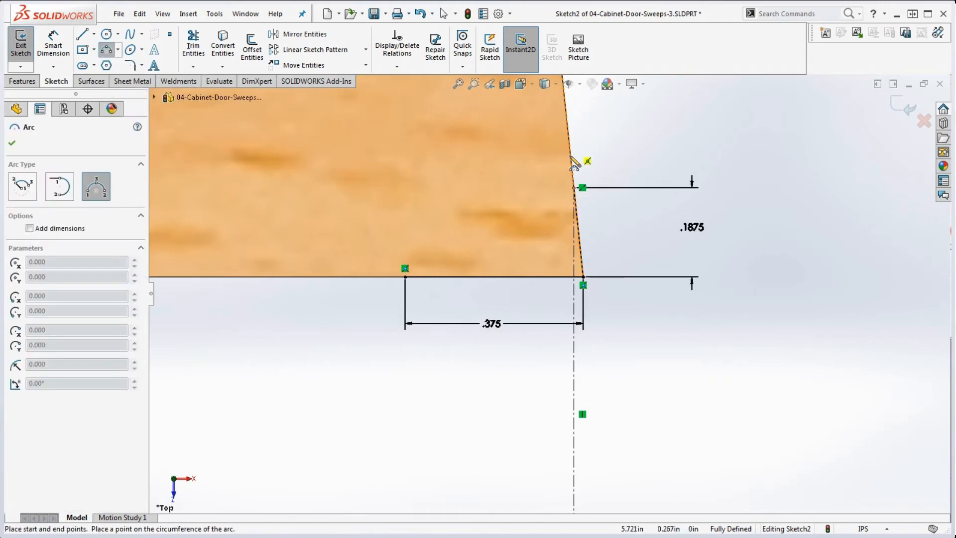
left_click(575, 189)
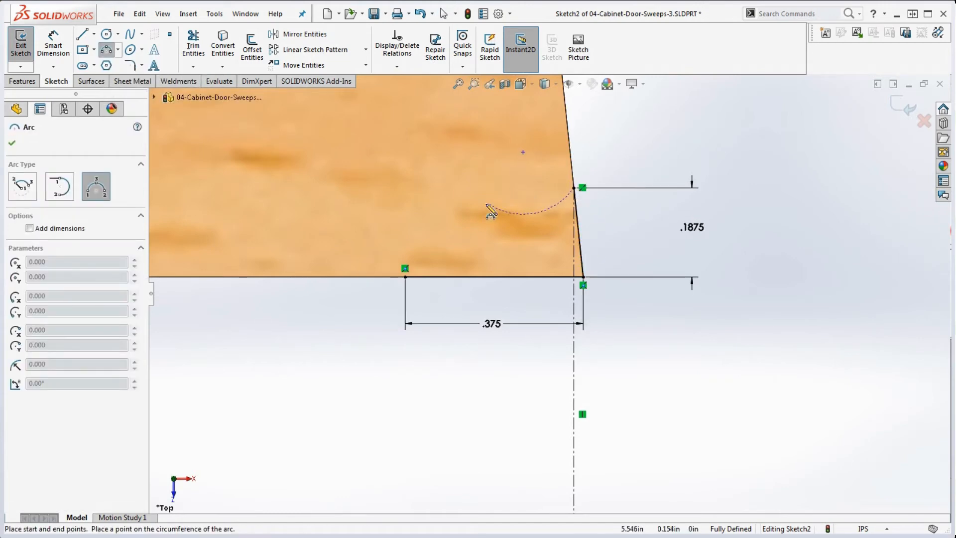
left_click(462, 215)
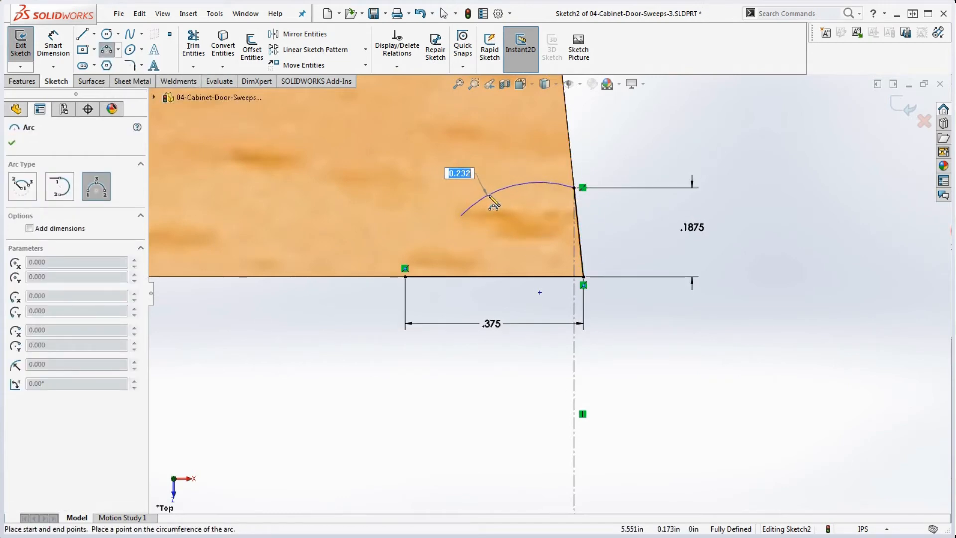
left_click(492, 201)
key("Escape")
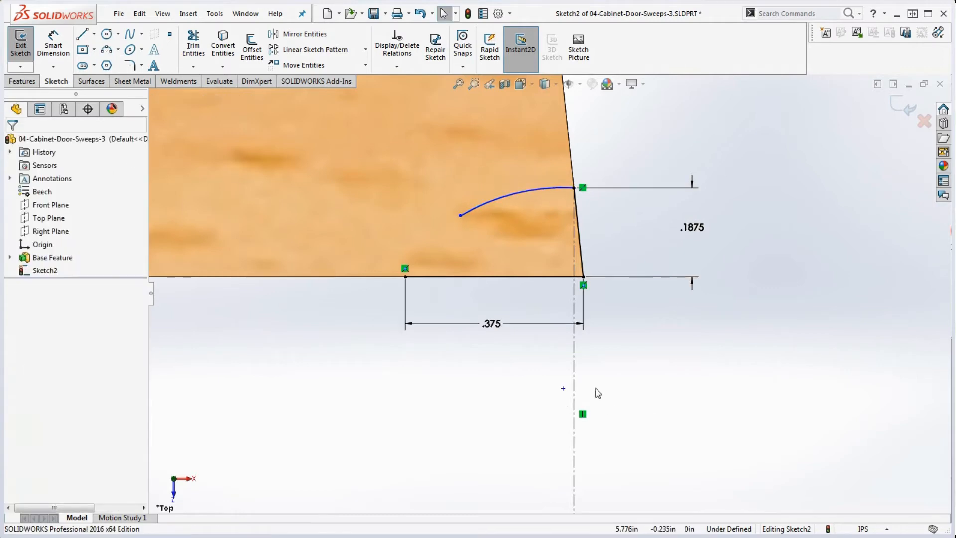
Make the arc's center point coincident with the vertical centerline and raise the arc's inner endpoint slightly
left_click(563, 389)
left_click(573, 394, "ctrl")
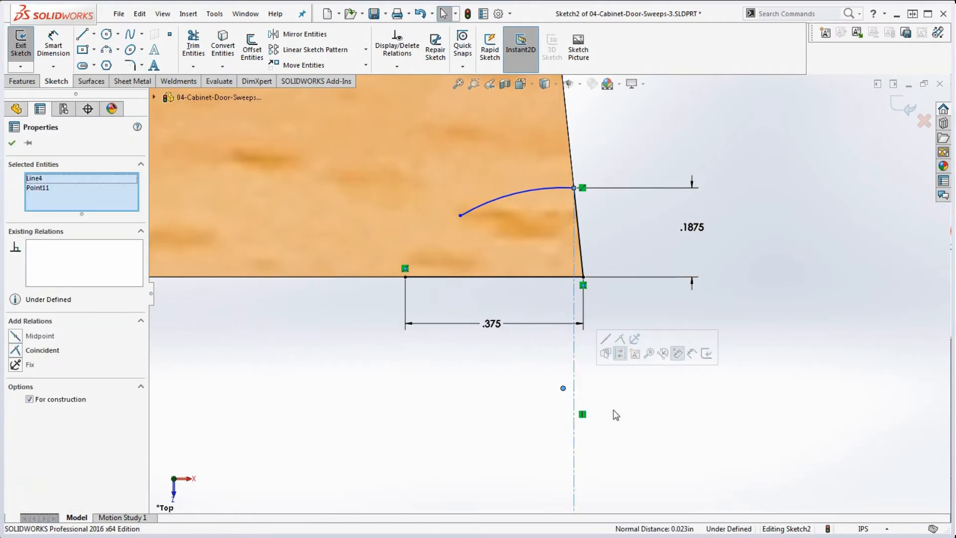
left_click(43, 350)
left_click(331, 426)
mouse_move(471, 217)
left_mouse_down()
mouse_move(453, 196)
mouse_move(458, 206)
left_mouse_up()
Check the Door Front Profiles in the PDF drawing and dimension the arc's inner endpoint .25 in horizontally from the vertical centerline
left_click_drag(955, 95, 835, 37)
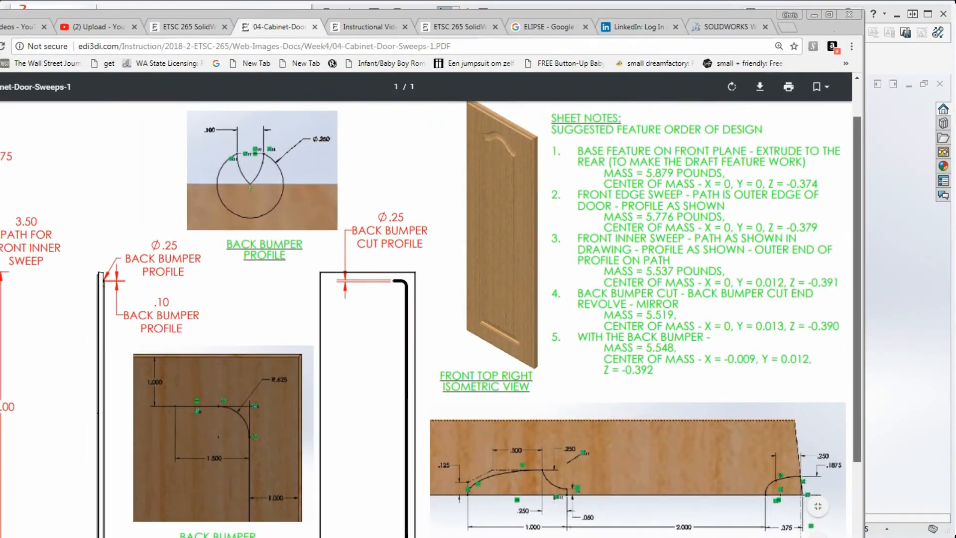
left_click(857, 490)
scroll(816, 283, "up", 2)
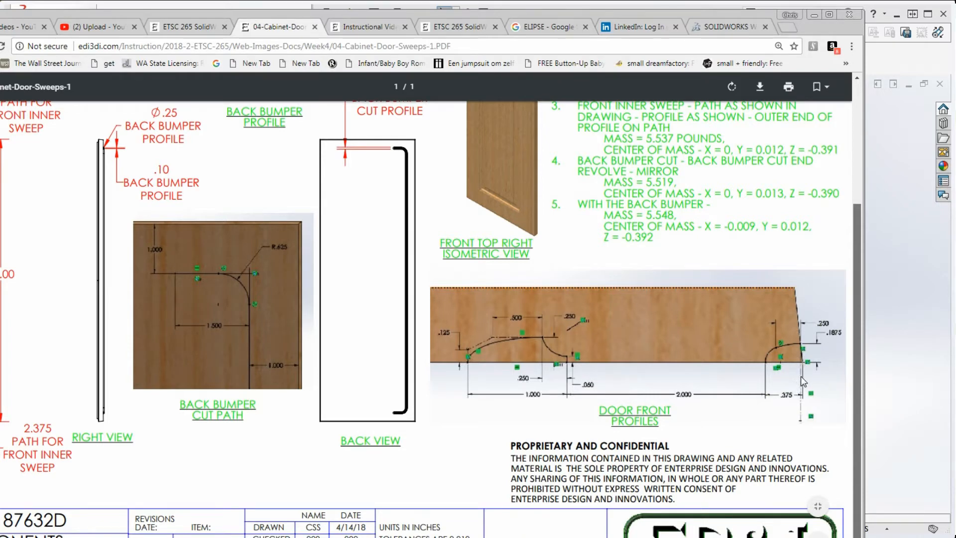
scroll(775, 348, "up", 3)
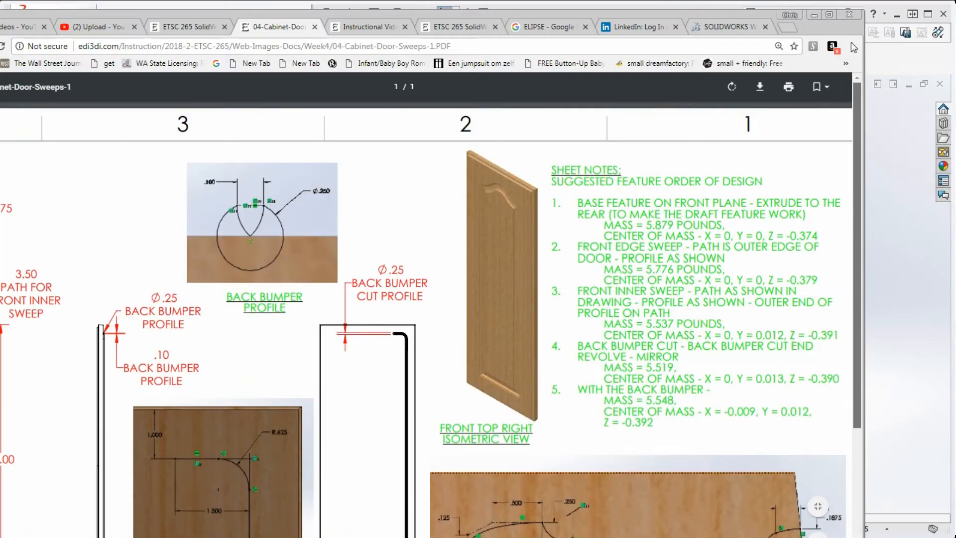
left_click_drag(829, 26, 955, 74)
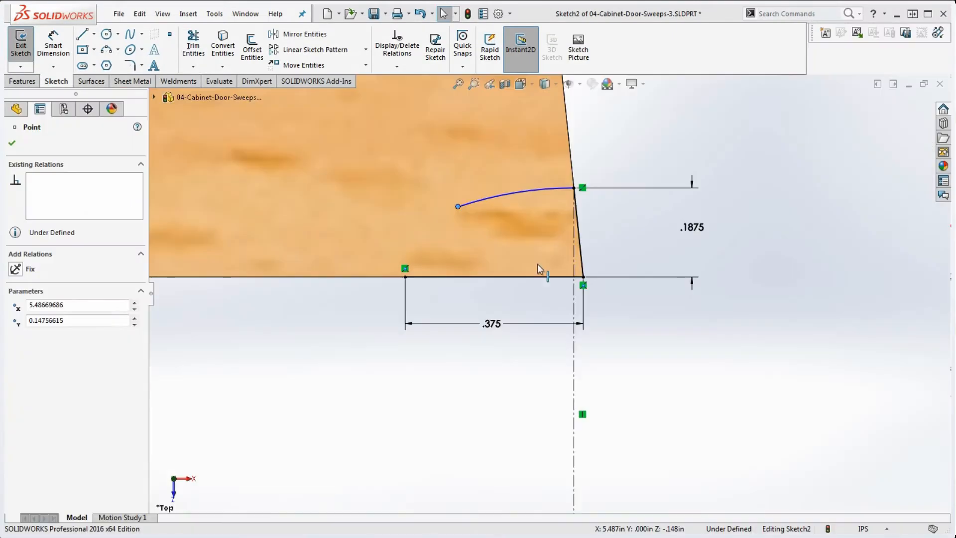
left_click(54, 46)
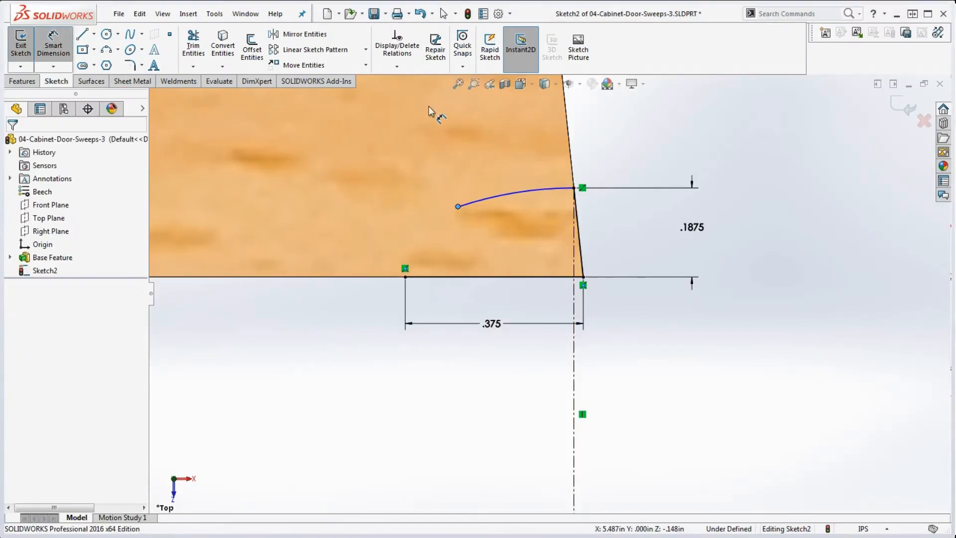
left_click(575, 396)
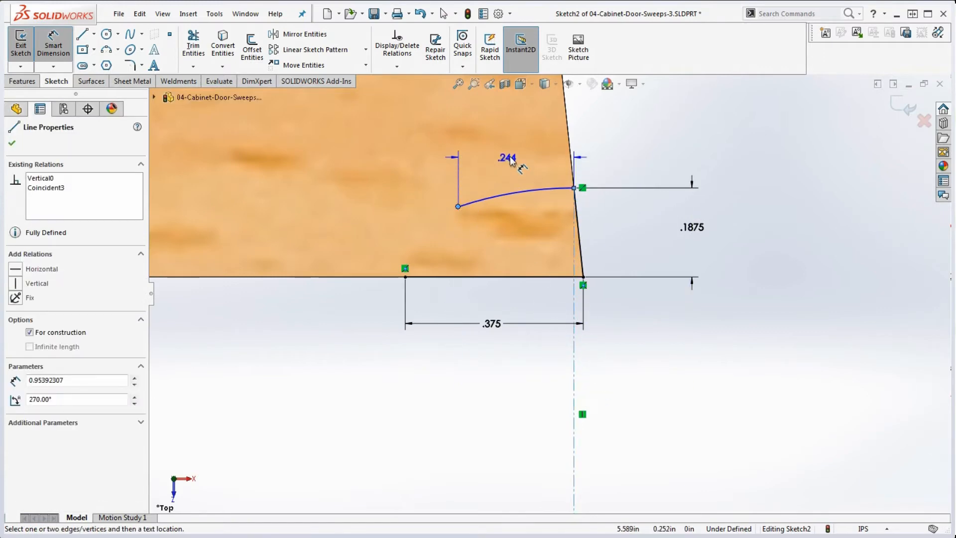
left_click(528, 157)
type(".25")
key("Return")
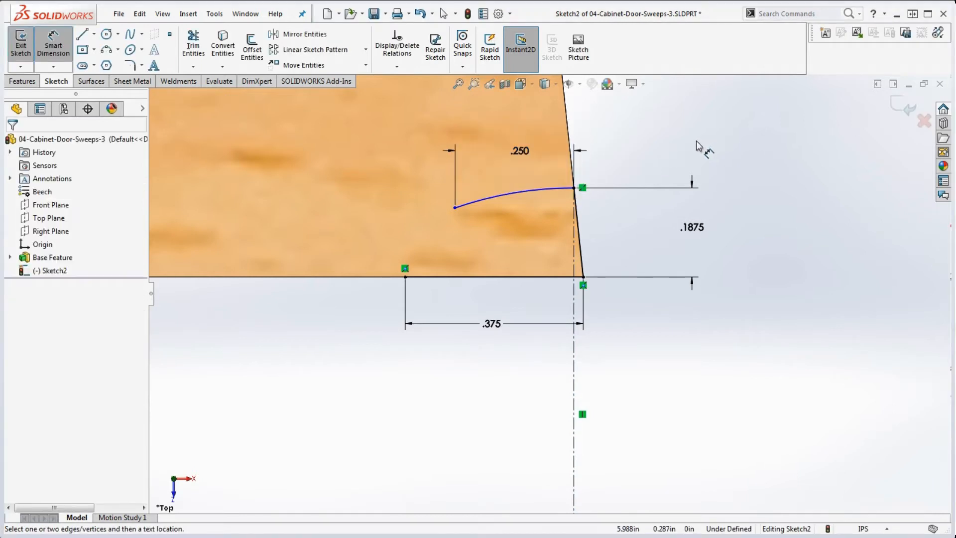
Lower the arc's inner endpoint slightly and draw a tangent arc from it to the inner end of the .375 in line
key("Escape")
mouse_move(455, 207)
left_mouse_down()
mouse_move(458, 175)
mouse_move(471, 214)
left_mouse_up()
left_click(665, 383)
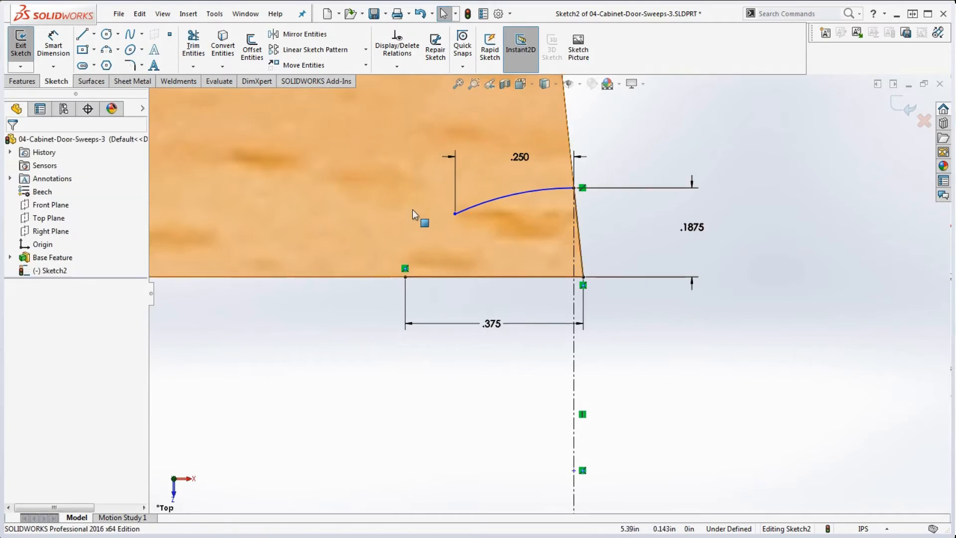
left_click(120, 50)
left_click(145, 81)
left_click(455, 214)
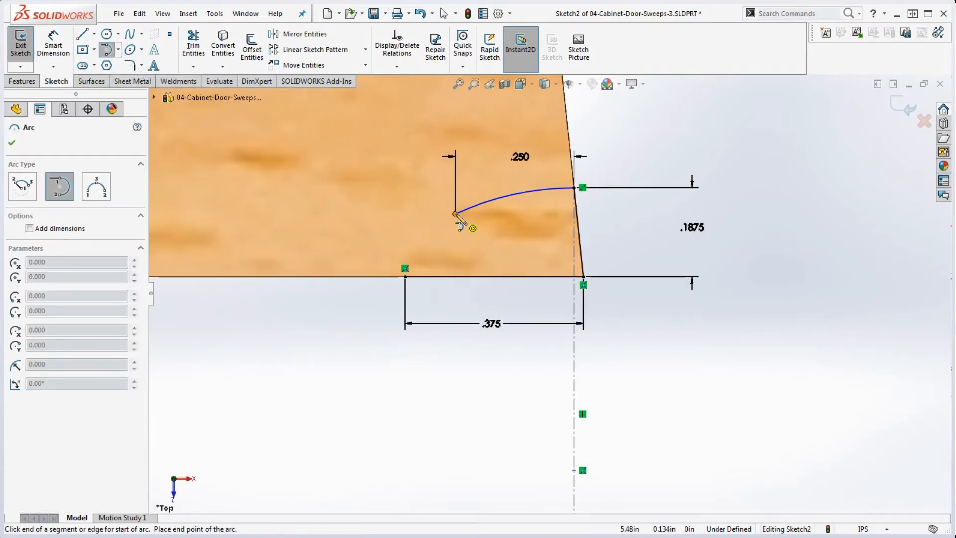
left_click(405, 277)
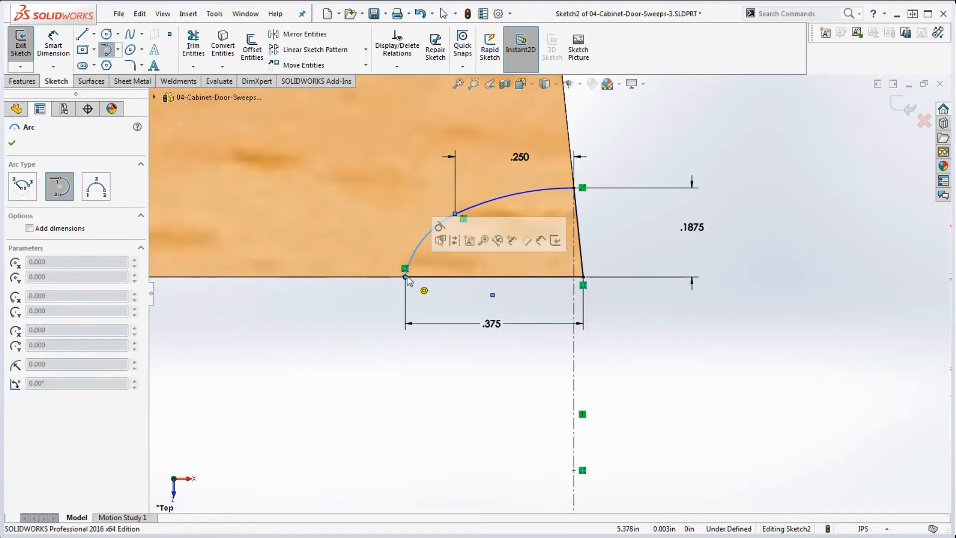
key("Escape")
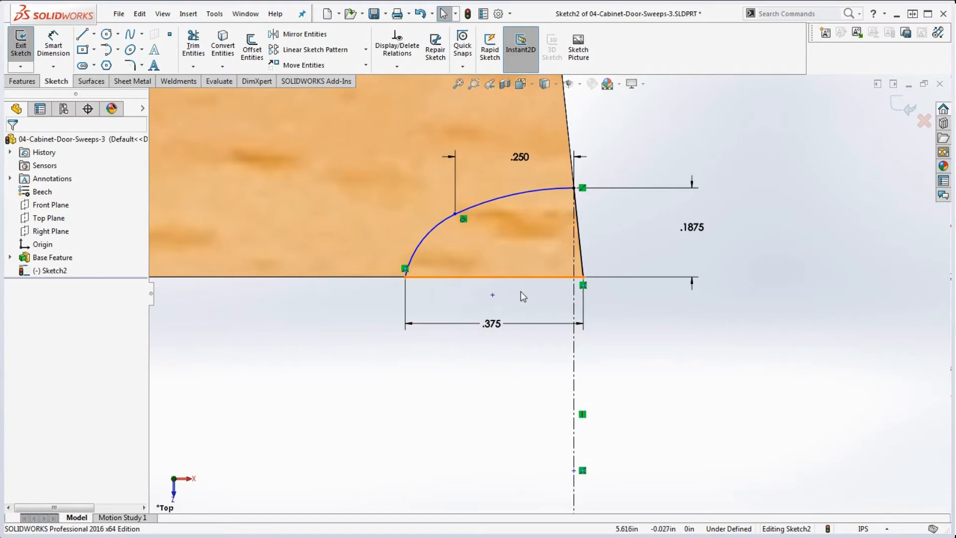
Make the tangent arc's center point coincident with the .375 in line on the door's front edge
left_click(492, 297)
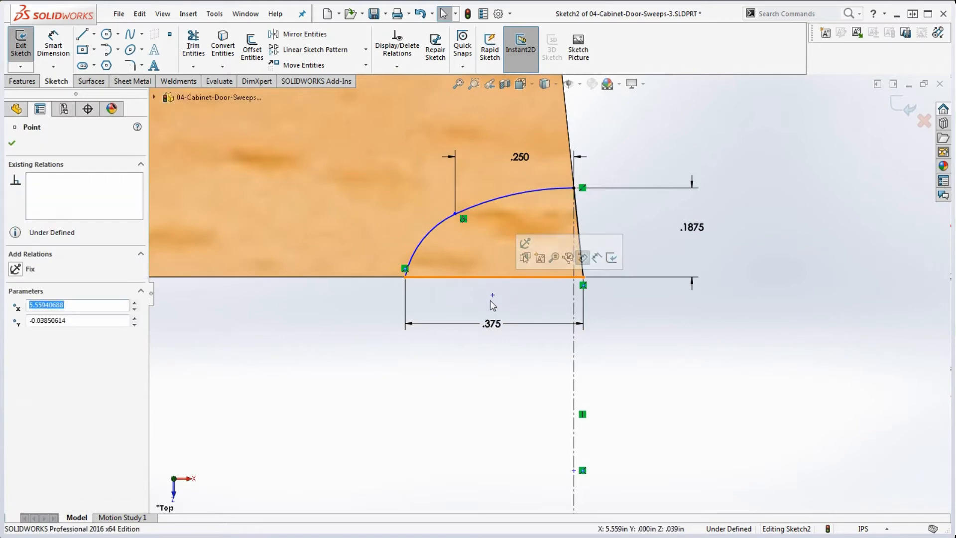
left_click(494, 278)
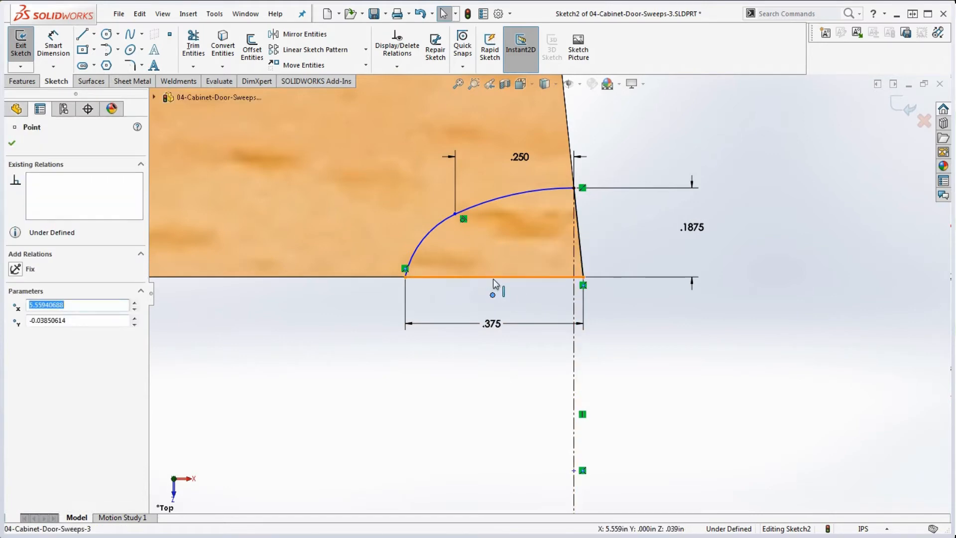
left_click(493, 295, "ctrl")
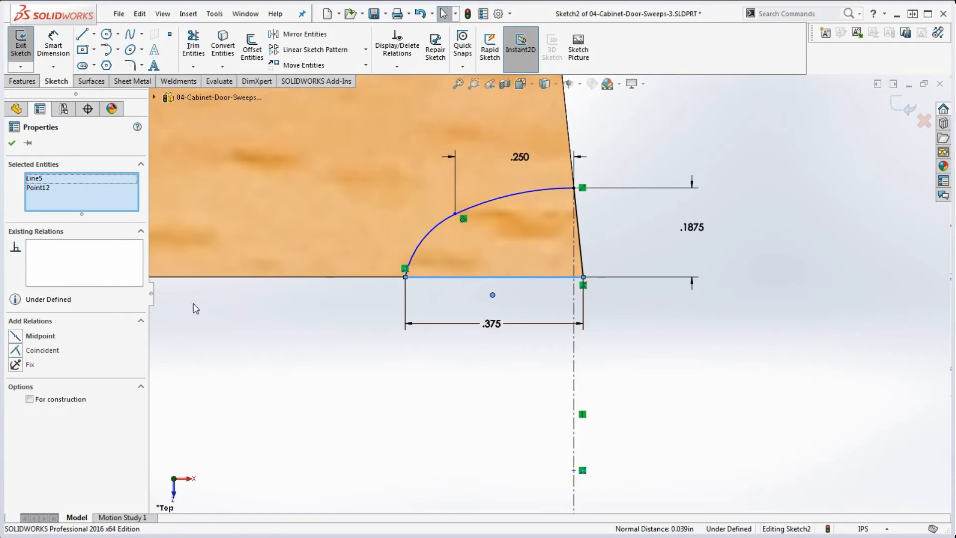
left_click(16, 350)
left_click(673, 362)
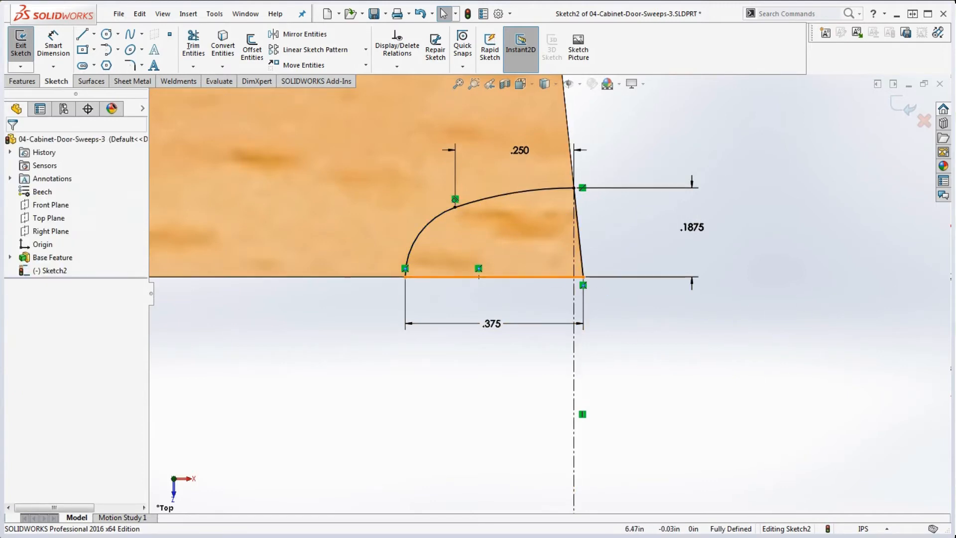
Compare the edge profile sketch with the PDF drawing and examine the Door Front Profiles detail for the inner sweep's geometry
key("alt+Tab")
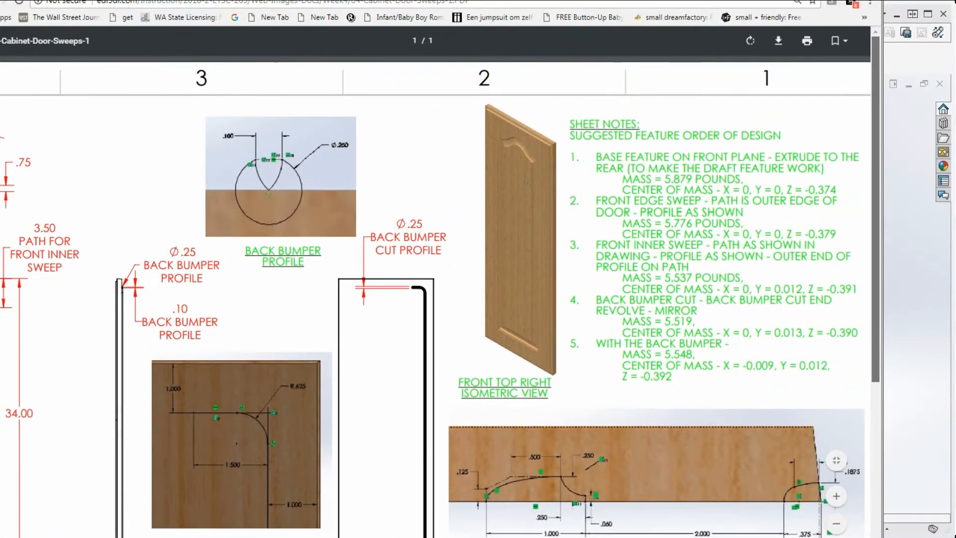
scroll(710, 337, "down", 5)
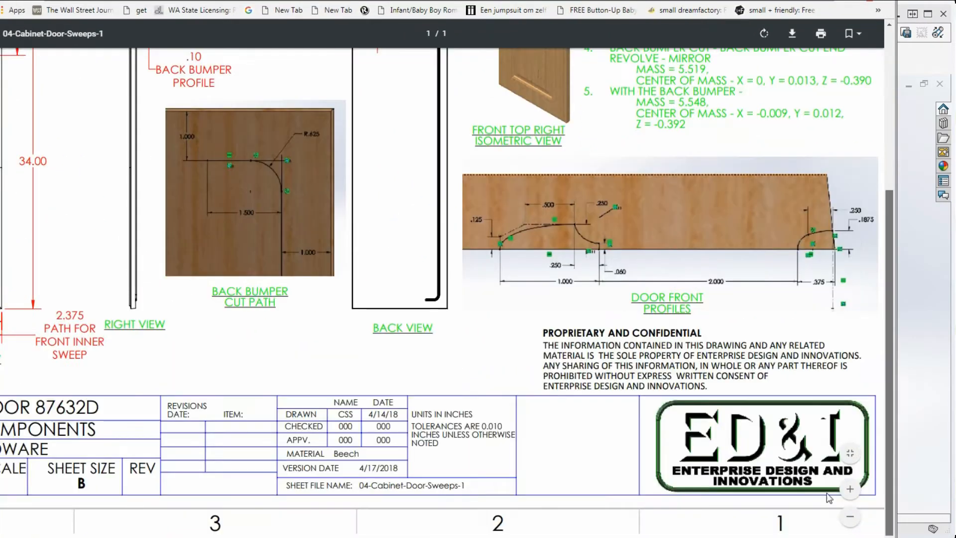
scroll(802, 278, "up", 4, "ctrl")
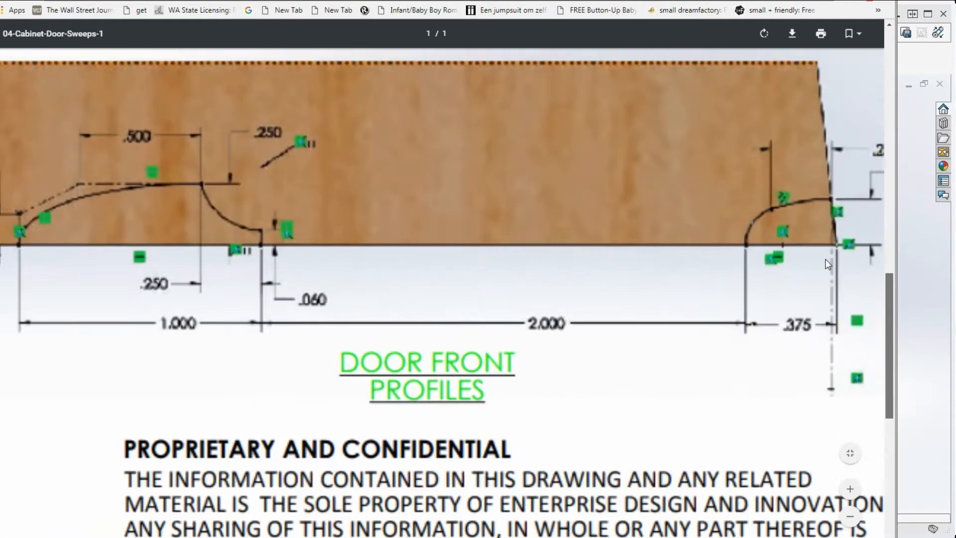
scroll(800, 261, "down", 1, "ctrl")
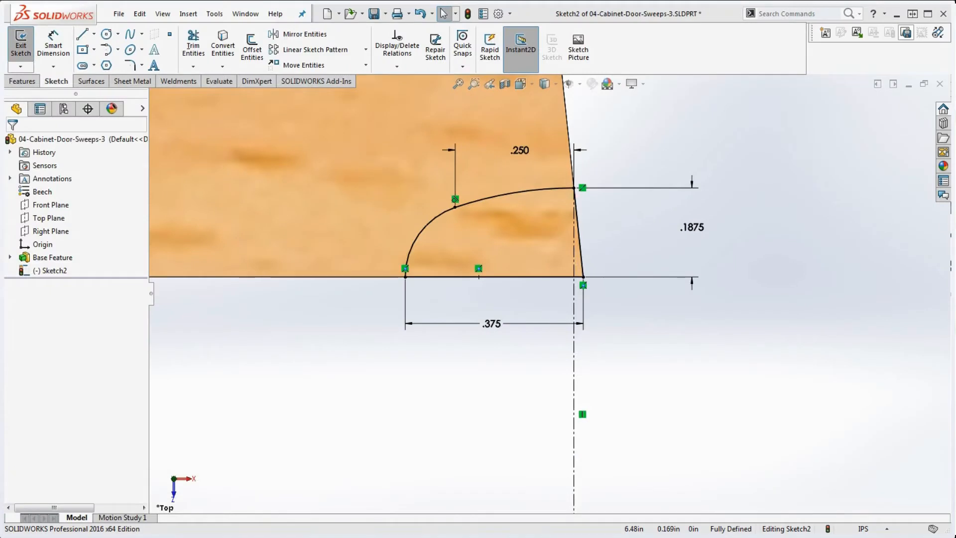
scroll(784, 380, "up", 8)
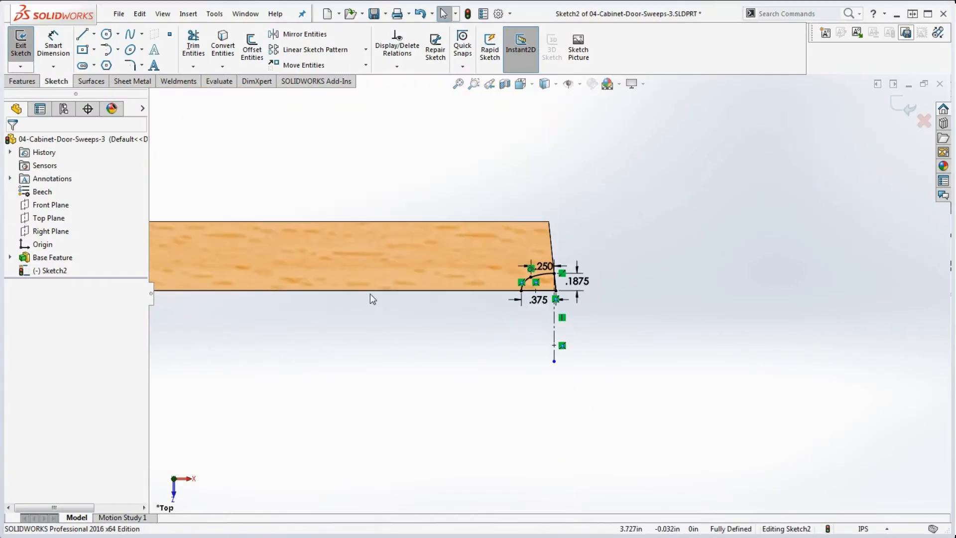
scroll(378, 282, "up", 2)
scroll(414, 286, "down", 2)
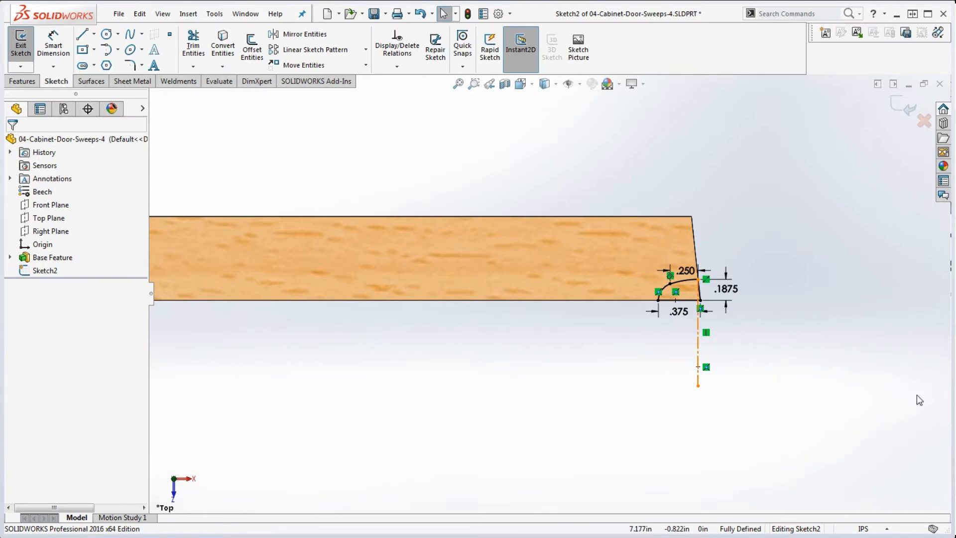
left_click_drag(955, 15, 869, 13)
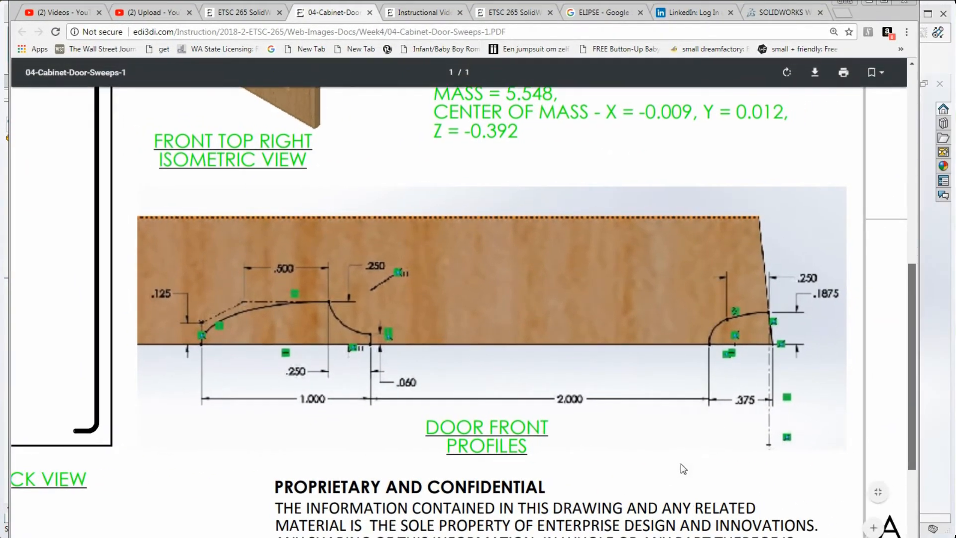
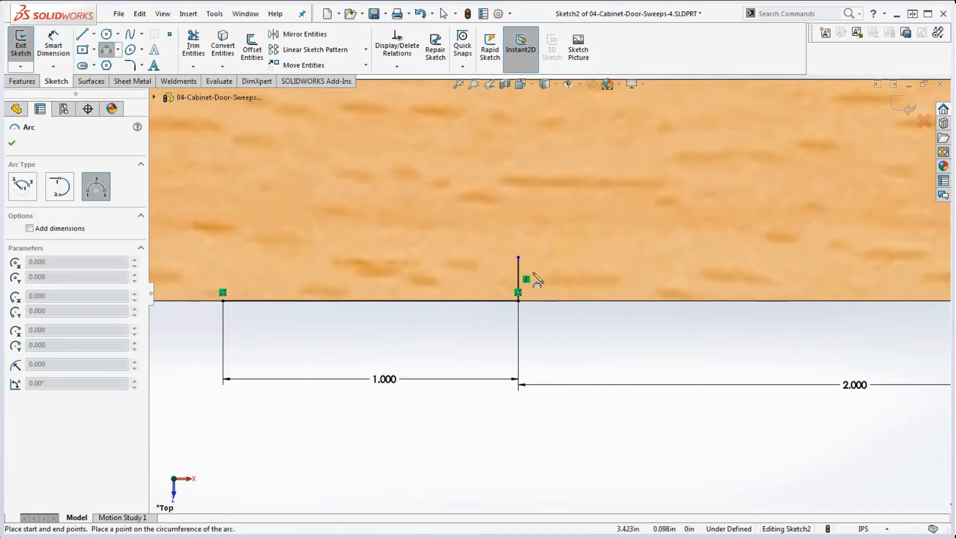
Draw a three-point arc from the short vertical line's upper endpoint, spanning about 0.35 in inward and 0.20 in deeper into the door
left_click(519, 258)
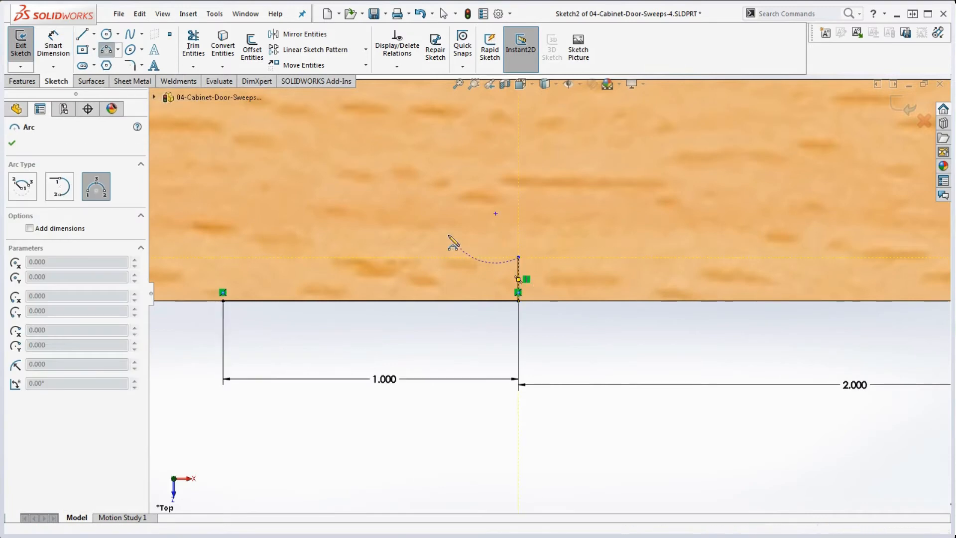
left_click(414, 199)
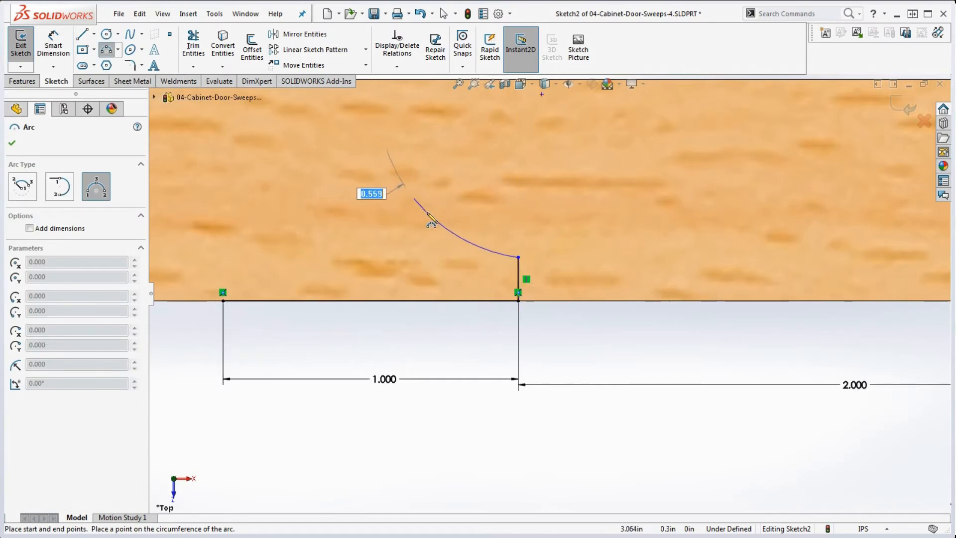
left_click(426, 215)
key("Escape")
Make the new arc's center point coincident with the short vertical line at the end of the 1.000 in line
scroll(558, 285, "up", 3)
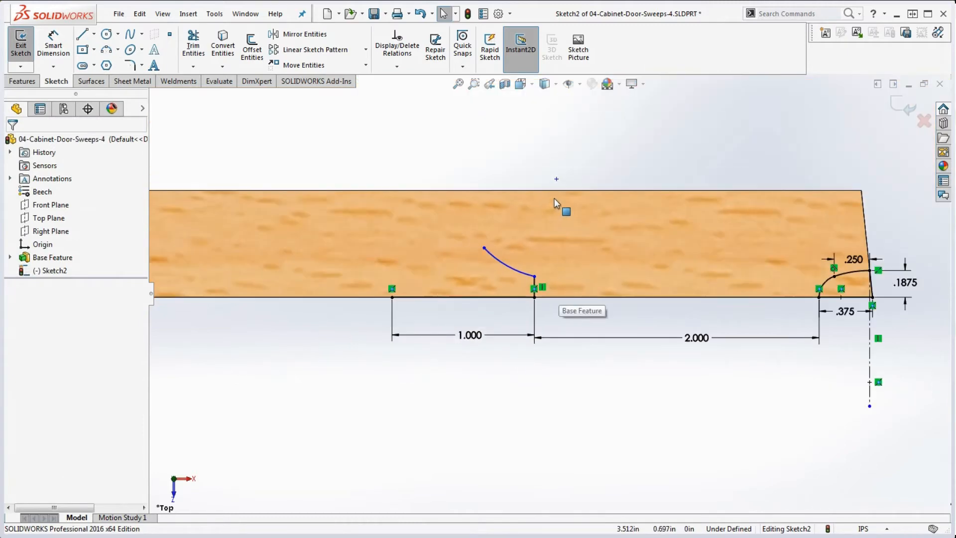
left_click(557, 179)
scroll(531, 282, "down", 3)
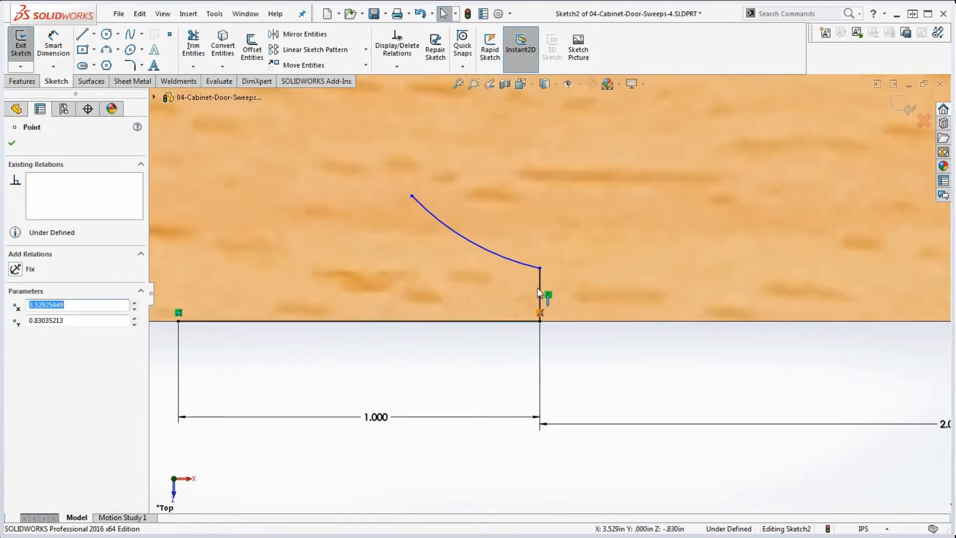
left_click(539, 286, "ctrl")
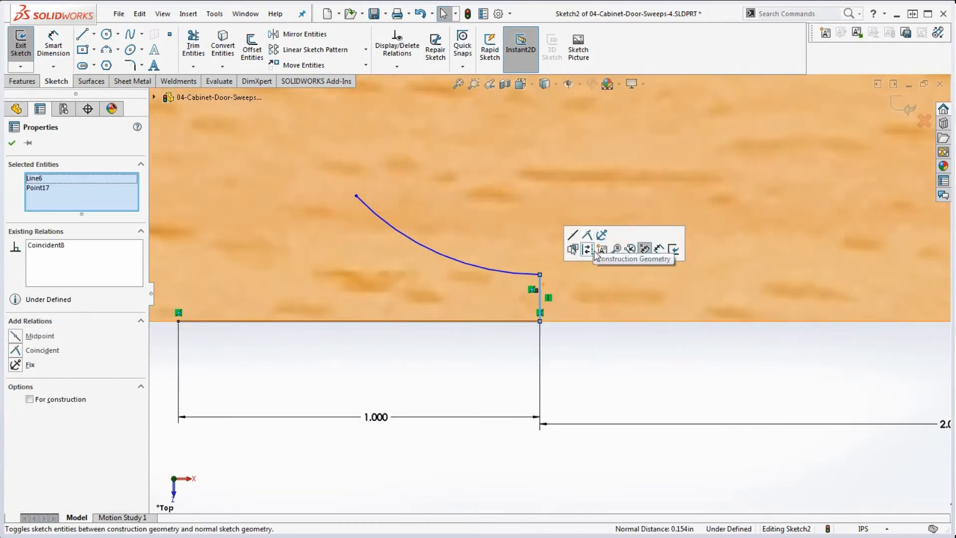
left_click(623, 386)
scroll(640, 377, "up", 3)
scroll(606, 334, "down", 2)
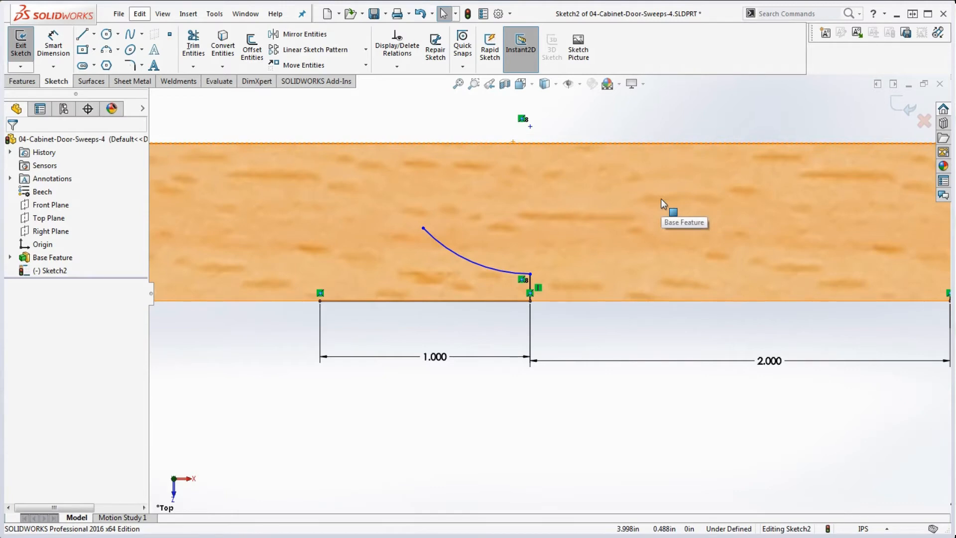
Dimension the arc's free endpoint .25 in from the 1.000 in line and shift that endpoint slightly toward the short vertical line
left_click(54, 45)
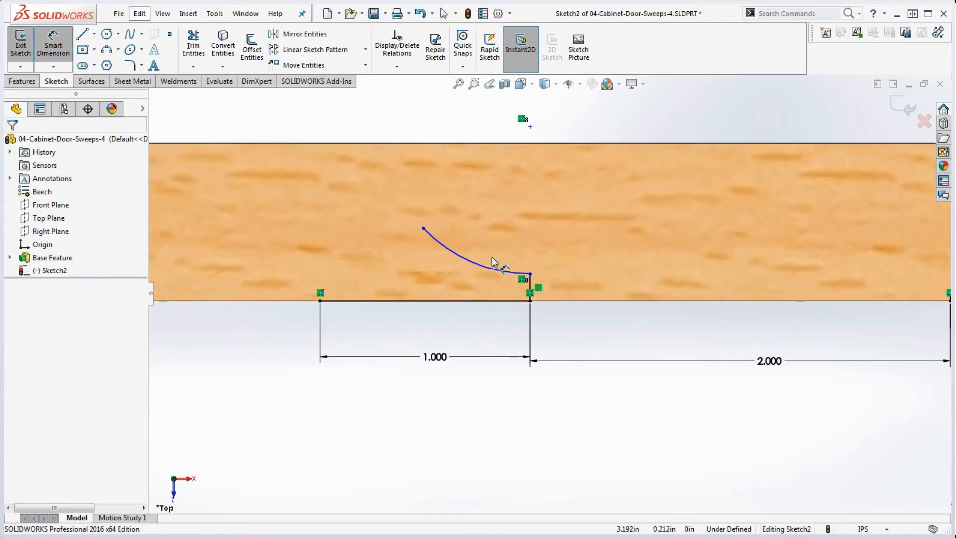
left_click(423, 228)
left_click(436, 301)
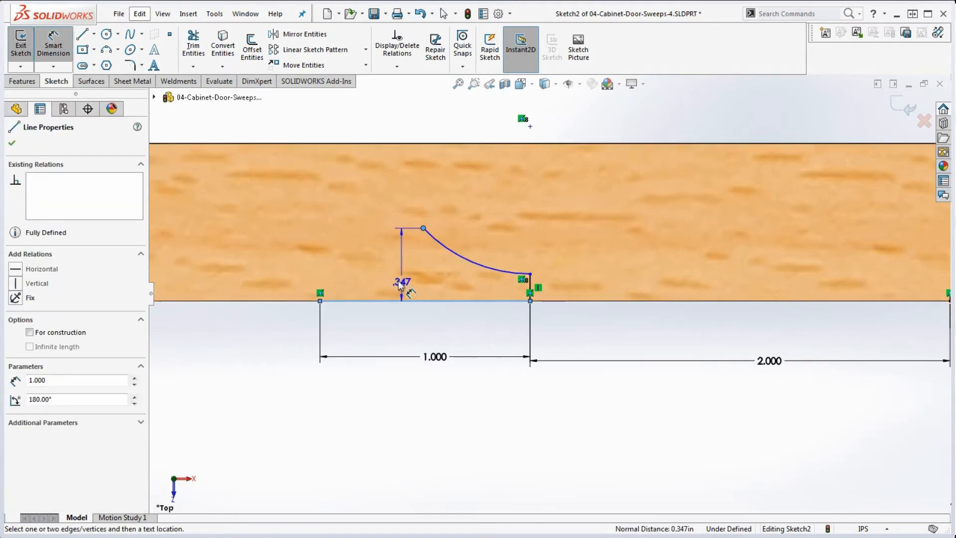
left_click(385, 271)
type(".25")
key("Return")
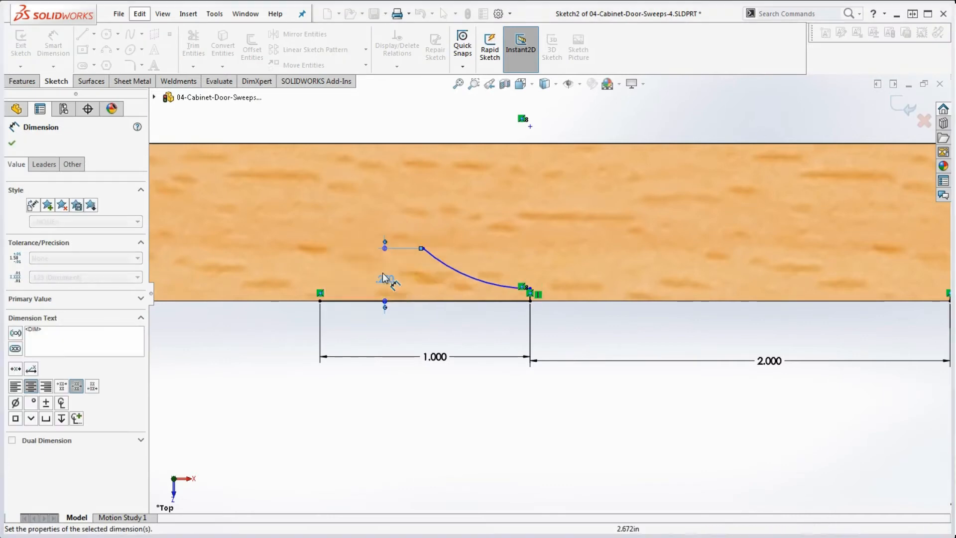
key("Escape")
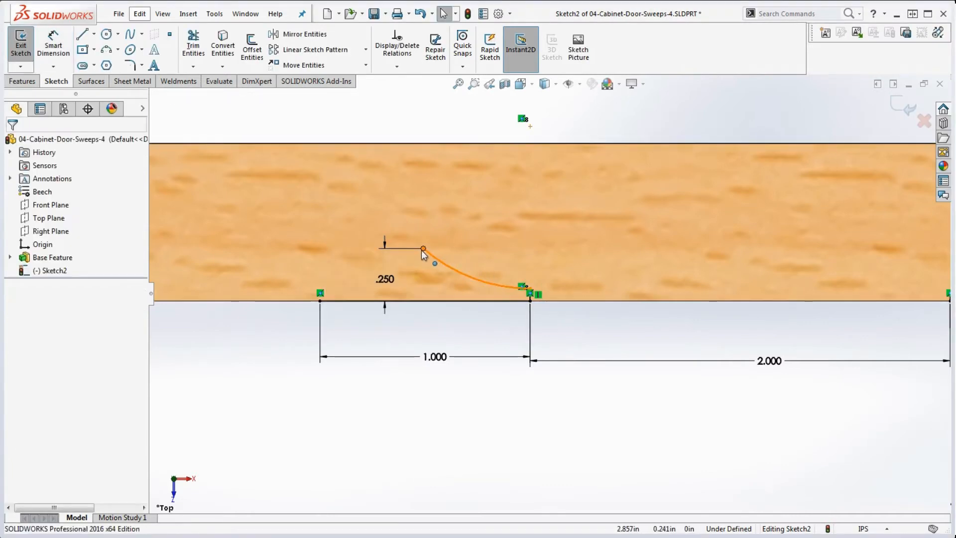
mouse_move(425, 249)
left_mouse_down()
mouse_move(462, 252)
mouse_move(462, 268)
mouse_move(447, 252)
mouse_move(460, 253)
mouse_move(440, 248)
left_mouse_up()
left_click(599, 332)
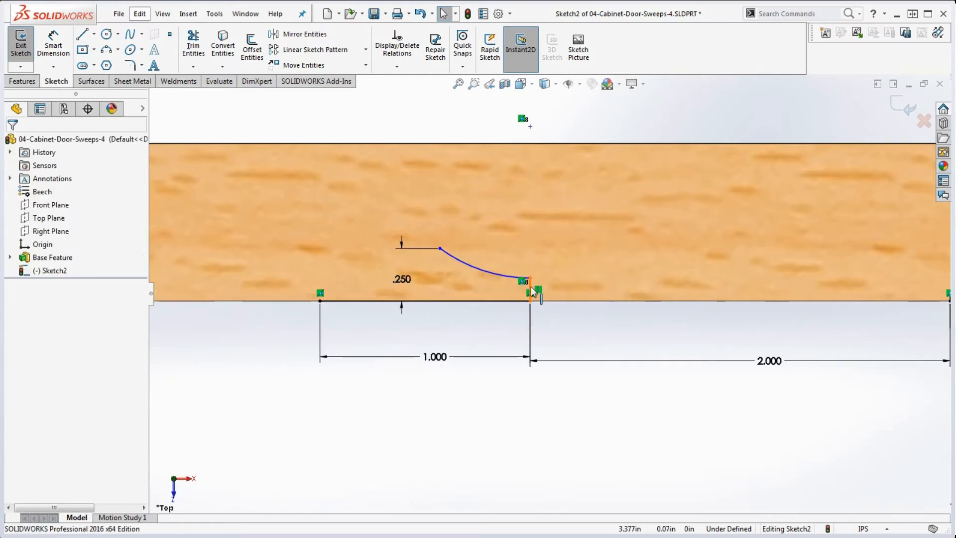
Check the PDF's Door Front Profiles detail and dimension the short vertical line under the arc to .06 in
left_click_drag(953, 80, 717, 26)
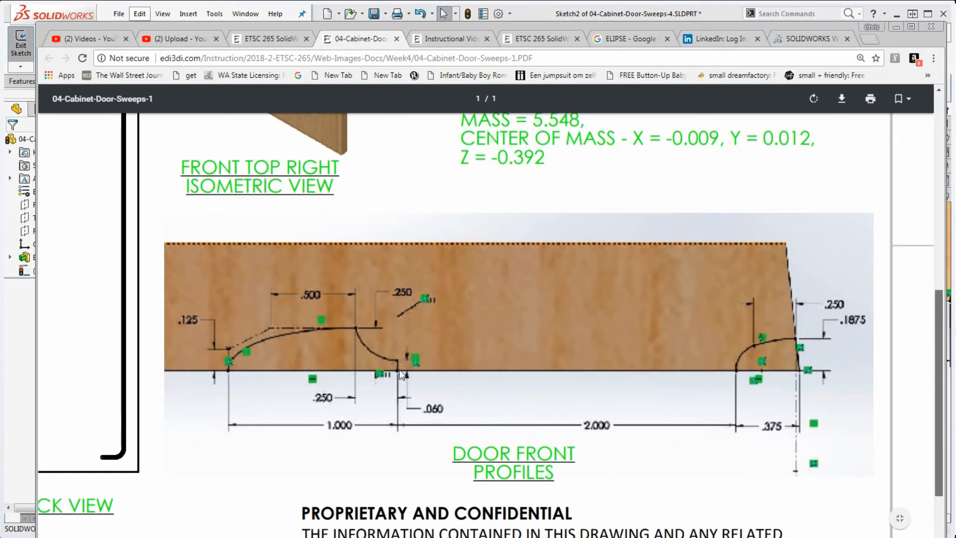
left_click(893, 28)
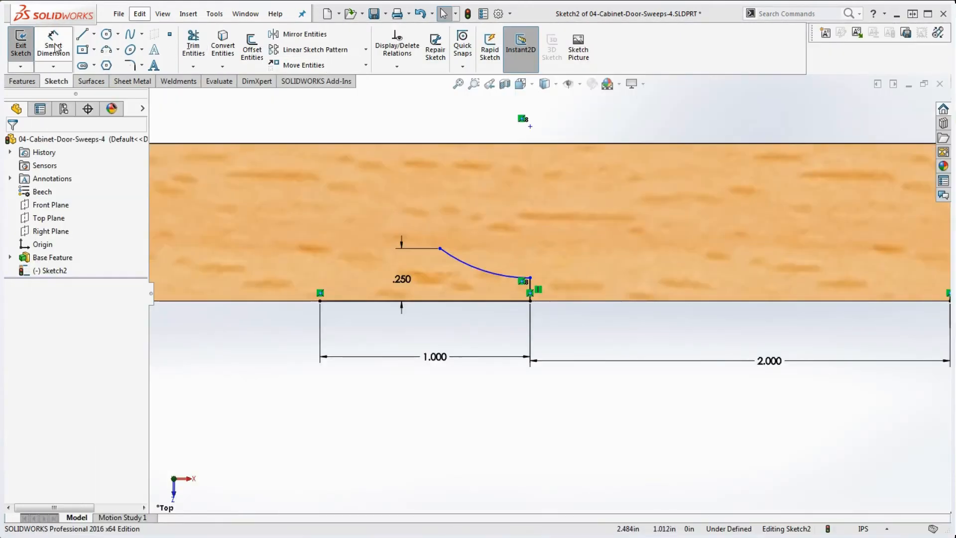
left_click(54, 45)
scroll(560, 294, "down", 3)
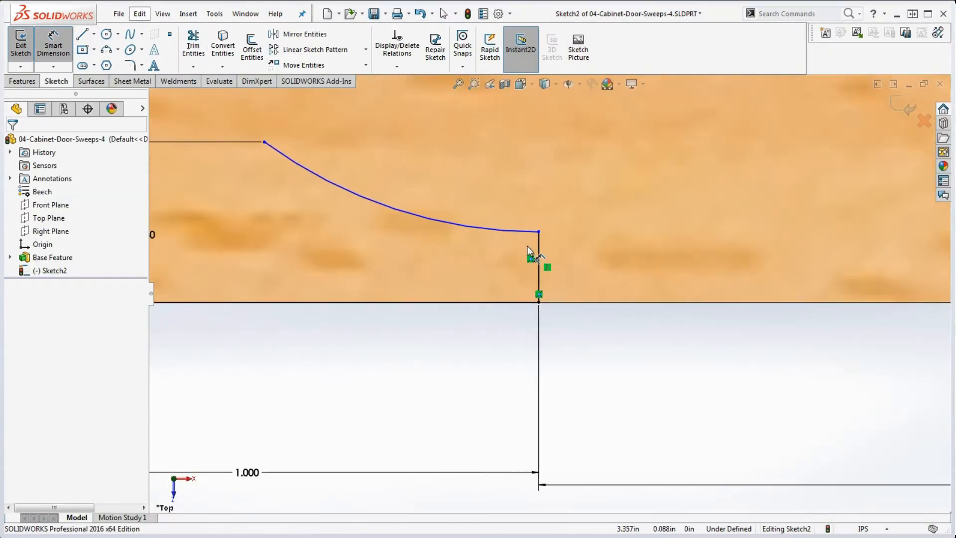
left_click(539, 258)
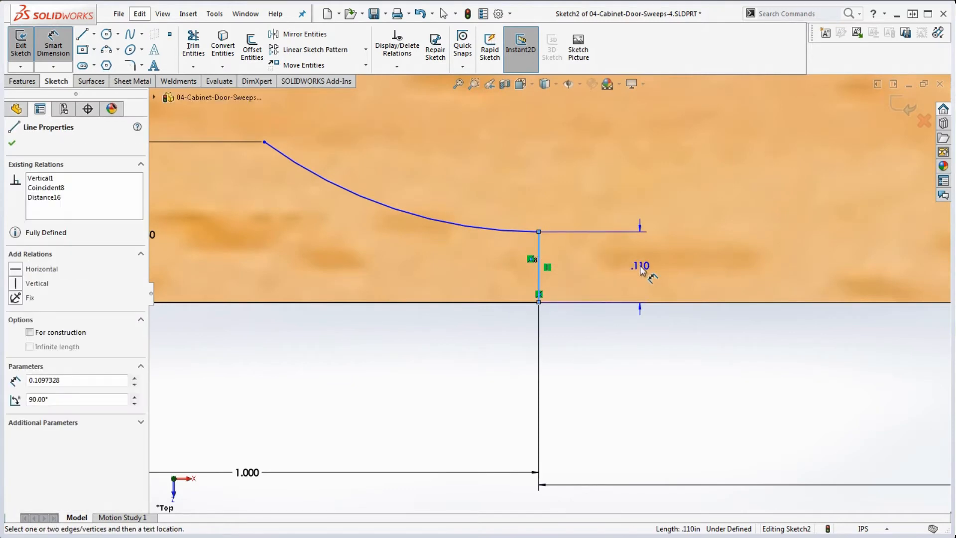
left_click(640, 265)
type(".06")
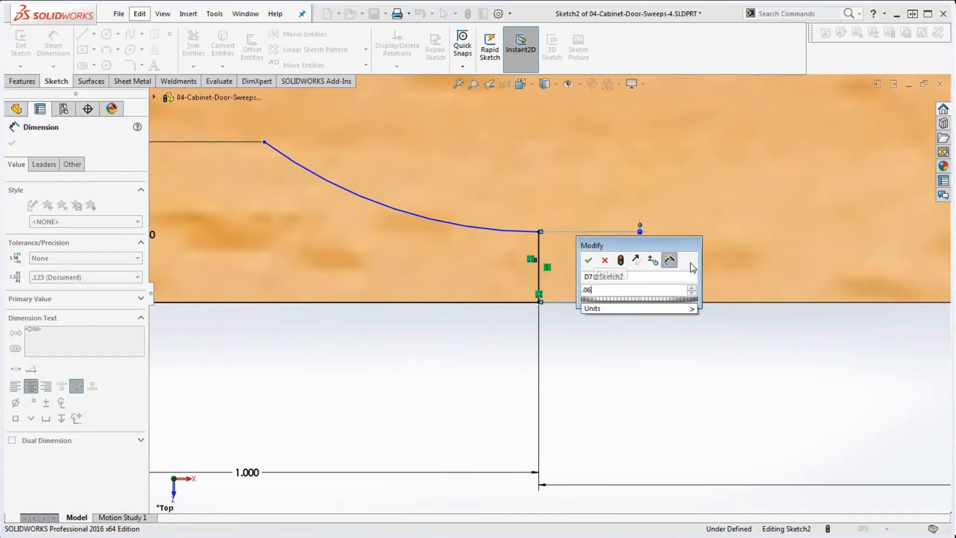
key("Return")
key("Escape")
key("f")
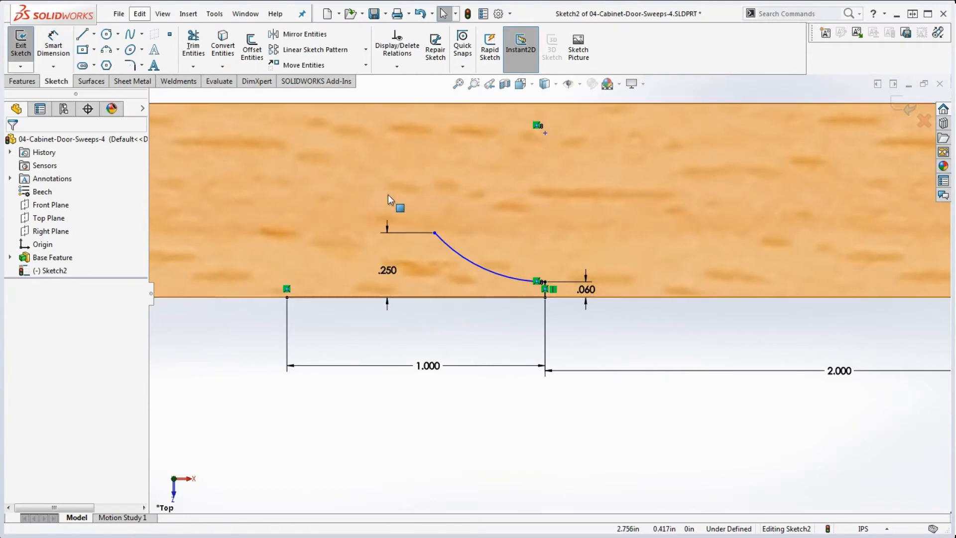
Set the horizontal distance between the arc's free endpoint and the short vertical line to .25 in
left_click_drag(434, 233, 463, 233)
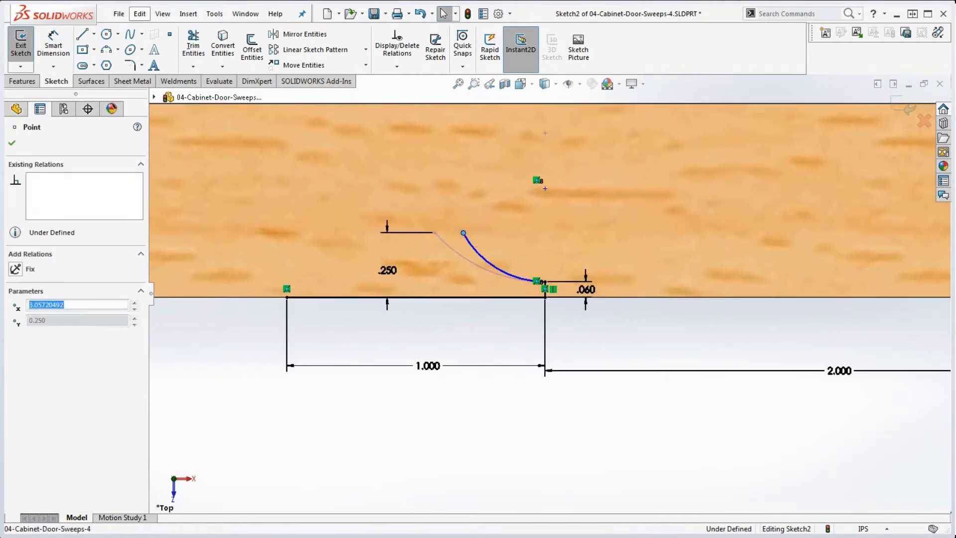
left_click(636, 336)
left_click(57, 38)
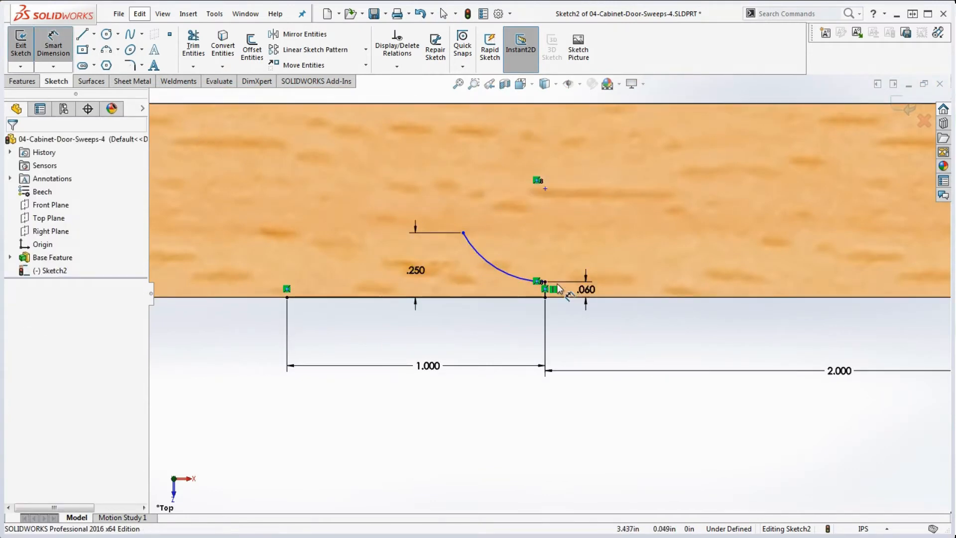
scroll(557, 288, "down", 5)
left_click(545, 291)
scroll(597, 302, "up", 3)
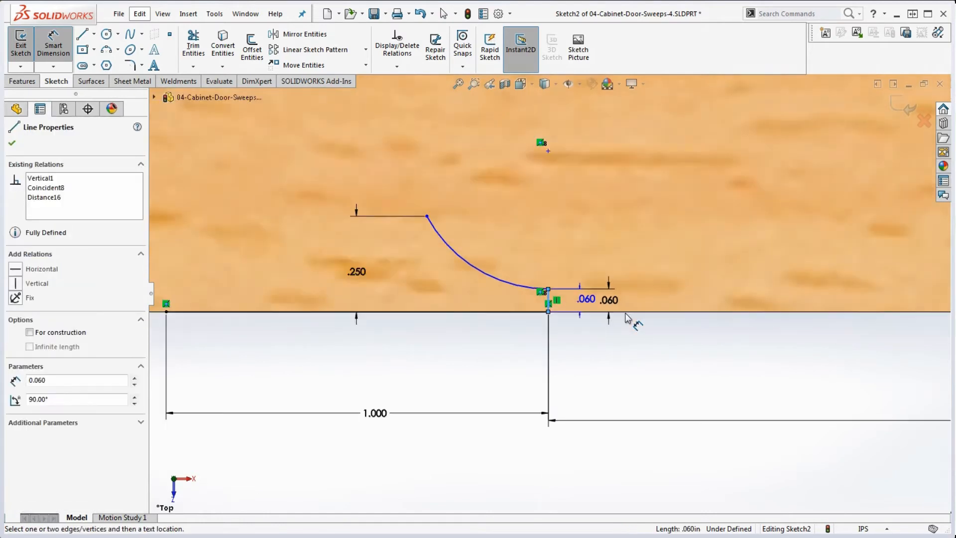
left_click(426, 216)
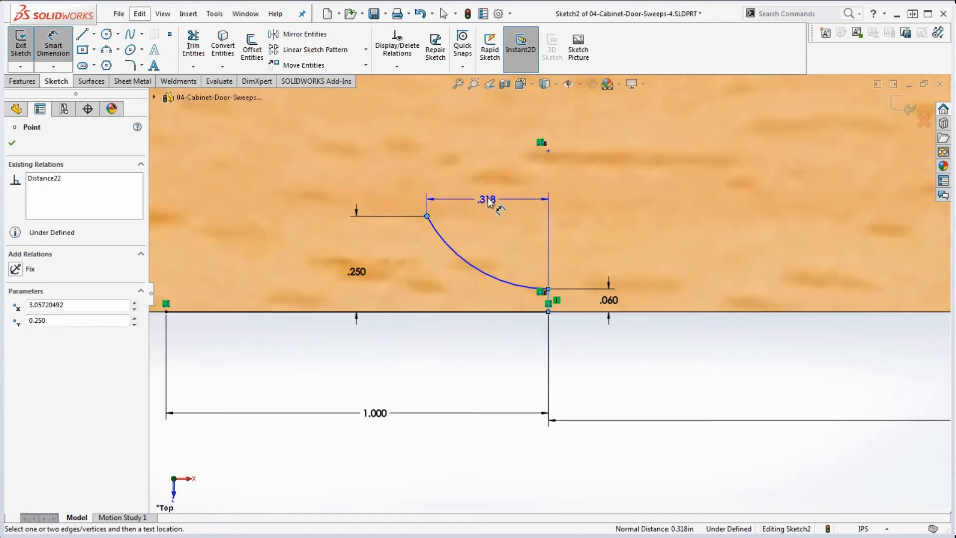
left_click(488, 201)
type(".25")
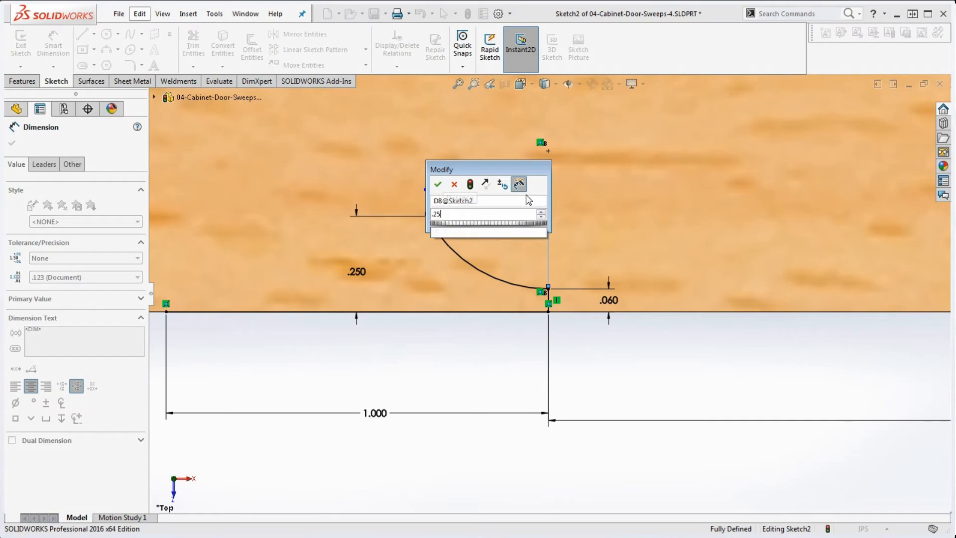
key("Return")
left_click(614, 350)
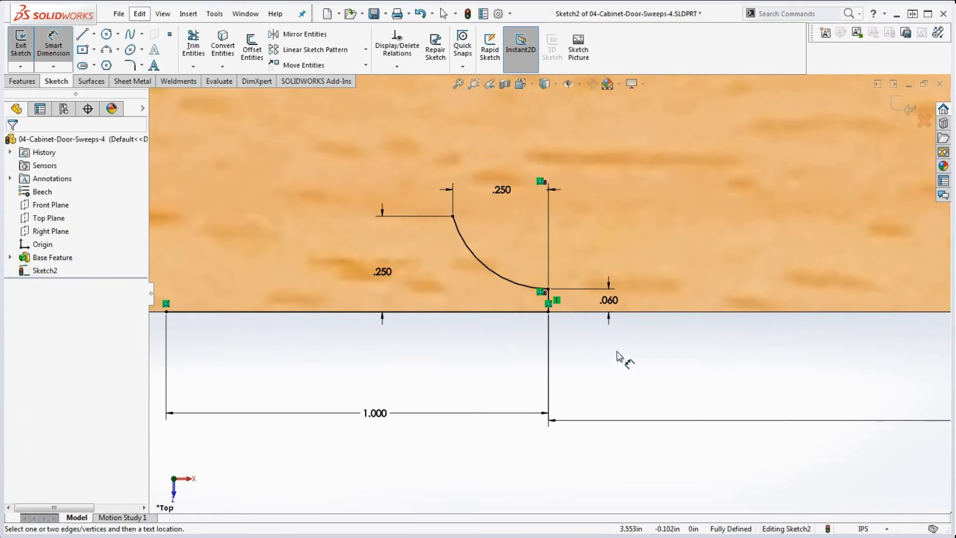
Following the PDF detail, draw a Bezier style spline from the arc's free endpoint through two control vertices to the 1.000 in line's far end
scroll(620, 352, "up", 4)
left_click_drag(955, 32, 885, 16)
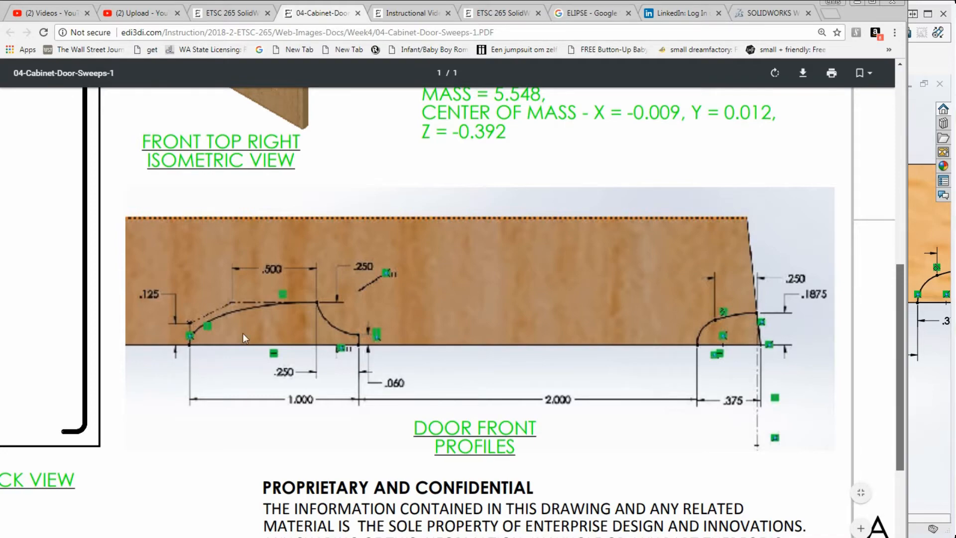
mouse_move(792, 192)
left_mouse_down()
mouse_move(879, 19)
mouse_move(955, 42)
left_mouse_up()
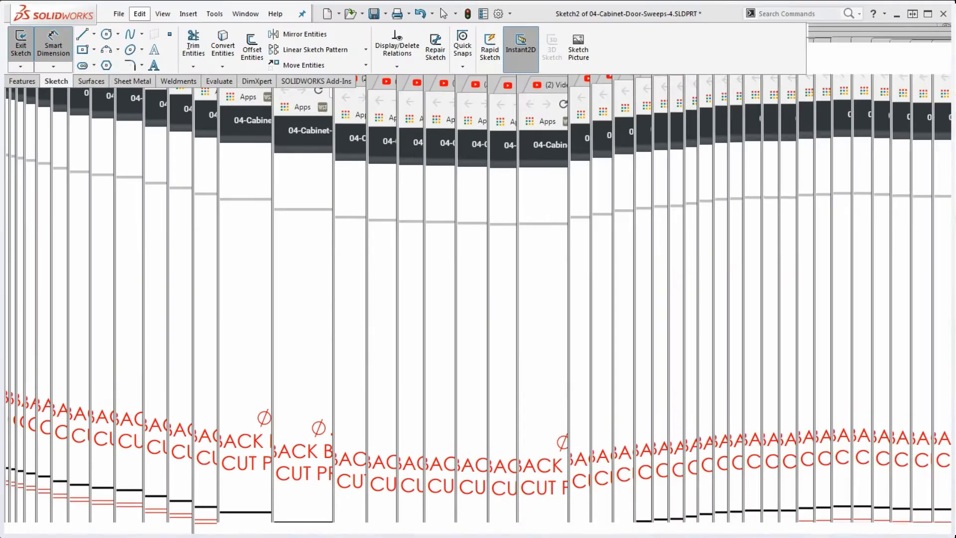
left_click(143, 38)
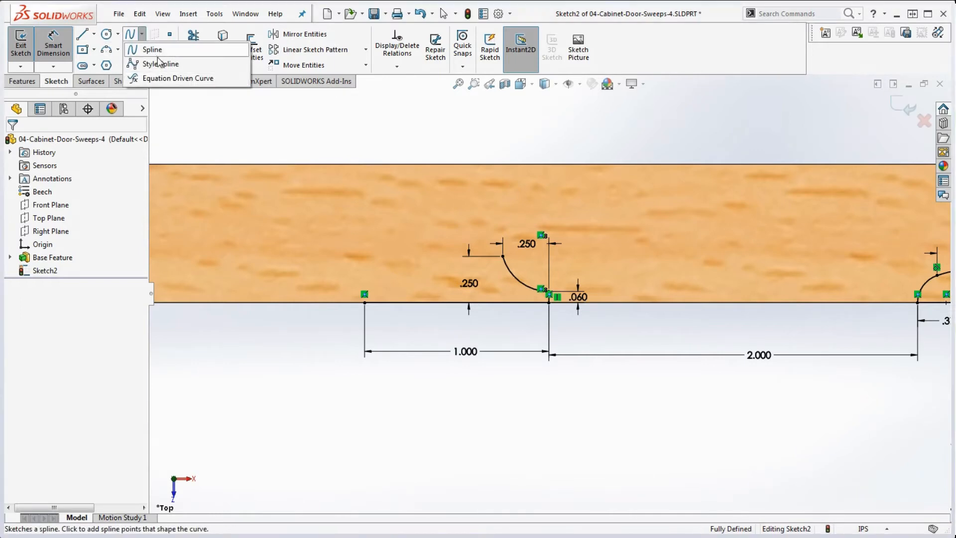
left_click(154, 62)
scroll(493, 277, "down", 5)
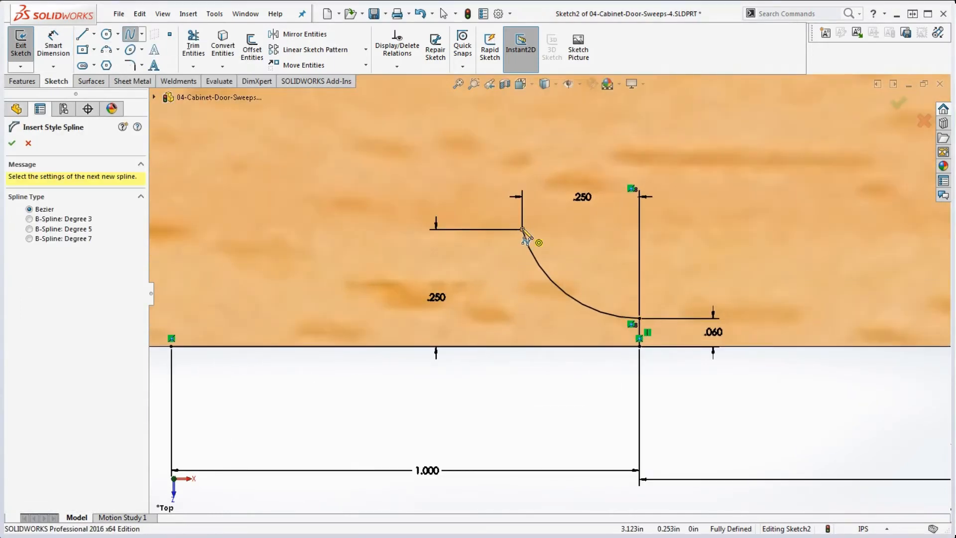
left_click(522, 229)
left_click(383, 229)
scroll(349, 242, "up", 3)
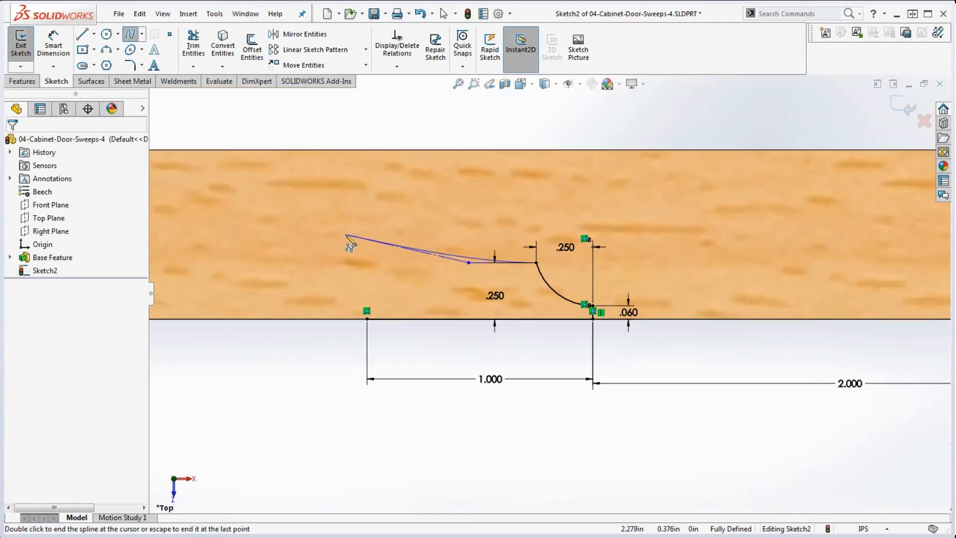
left_click(388, 277)
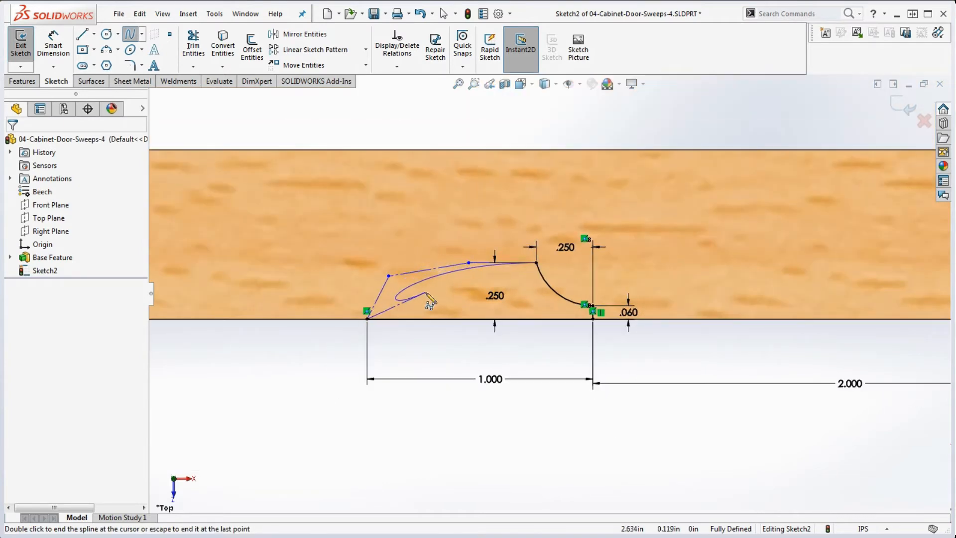
double_click(380, 317)
Try reshaping the style spline by moving its two intermediate control vertices, comparing it with the Door Front Profiles detail in the PDF
scroll(414, 279, "down", 3)
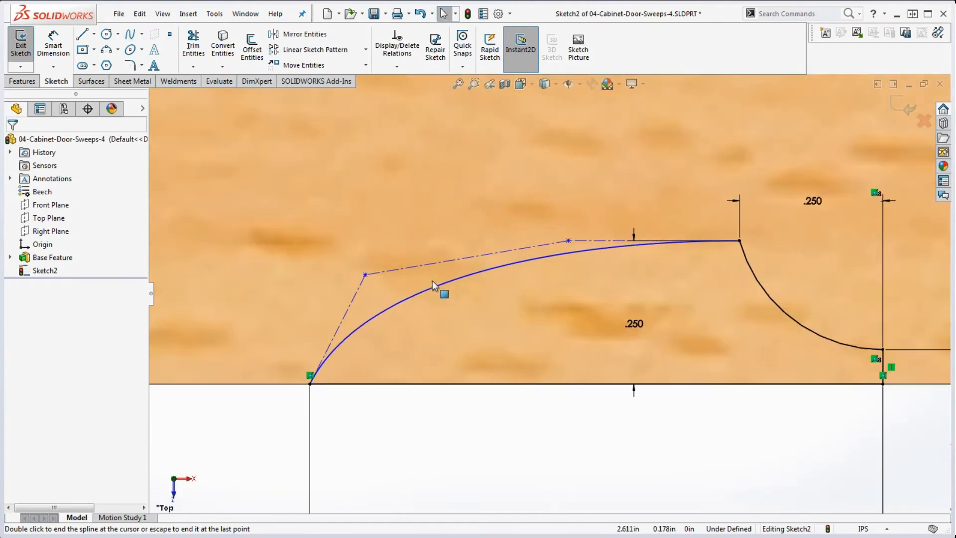
left_click_drag(366, 275, 337, 245)
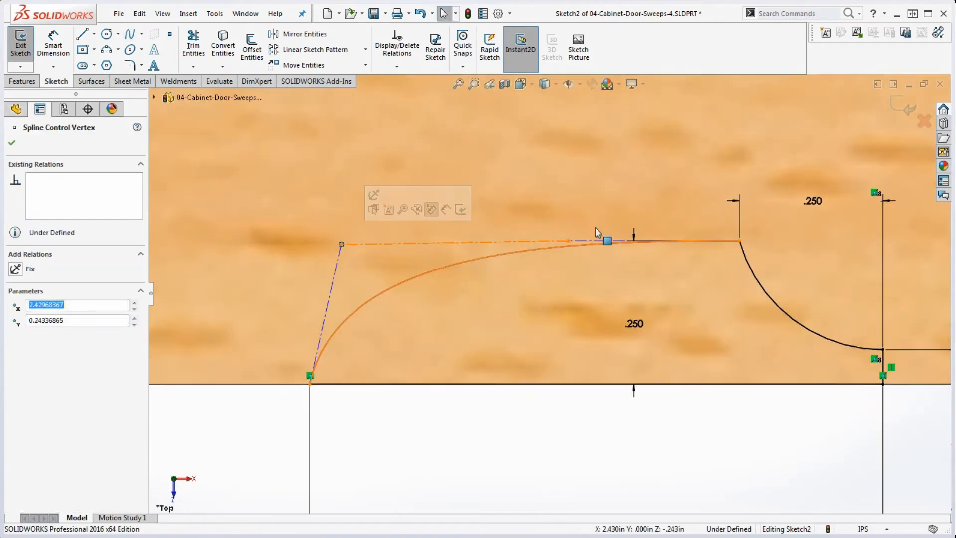
left_click_drag(569, 240, 543, 286)
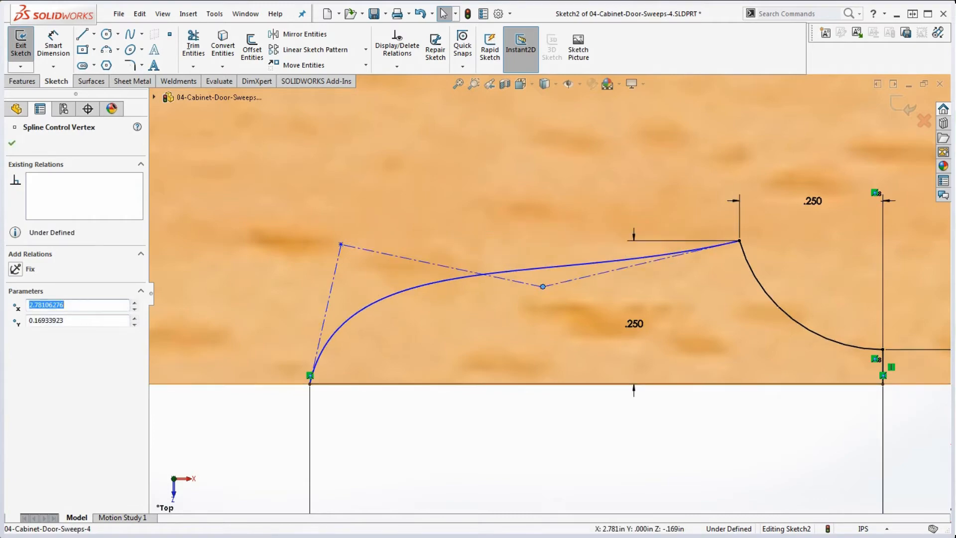
left_click_drag(955, 30, 598, 1)
scroll(858, 254, "down", 10)
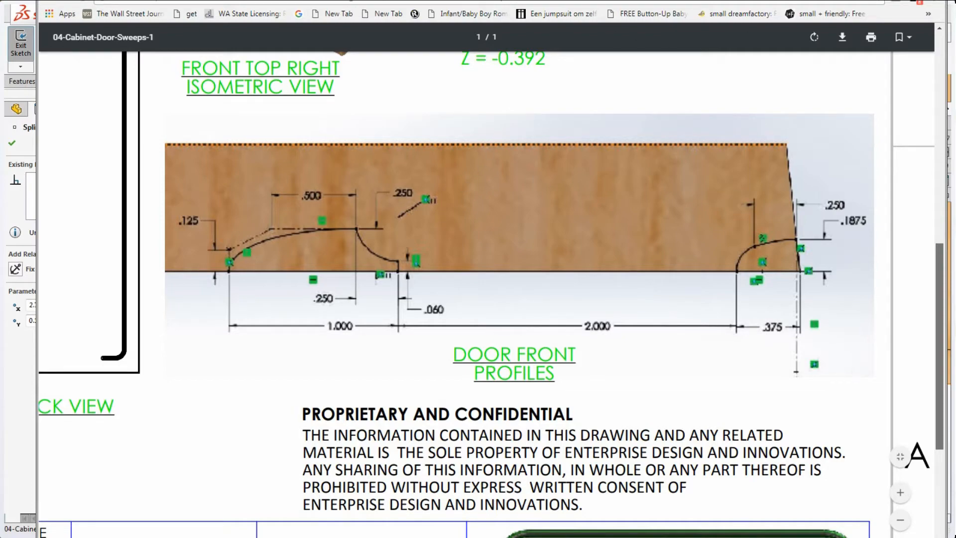
key("alt+Tab")
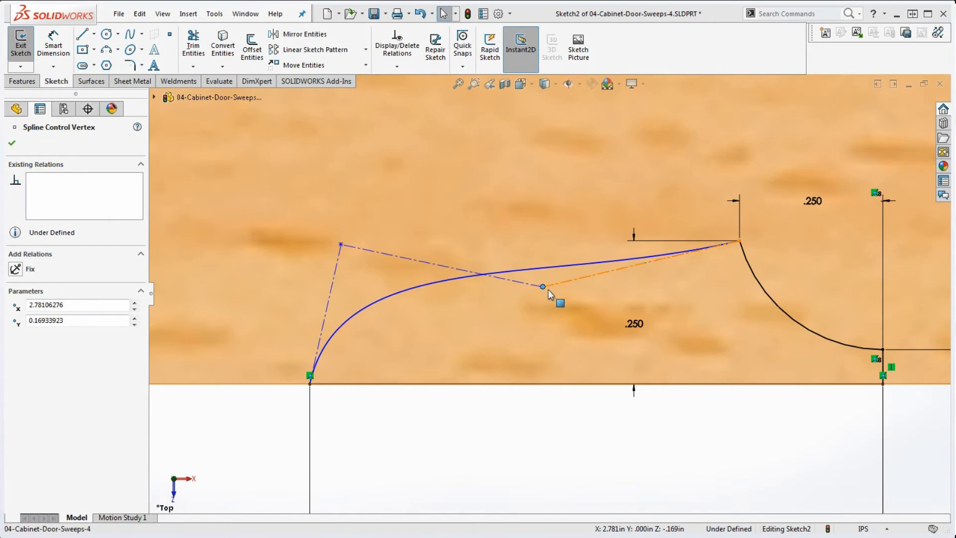
left_click_drag(543, 286, 536, 184)
left_click(584, 192)
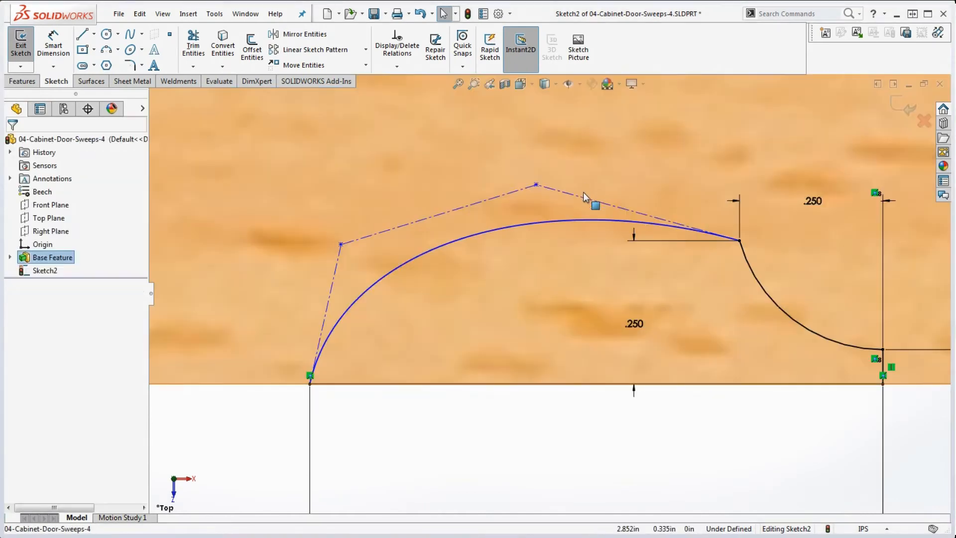
Make the style spline's control polygon segment that meets the arc's endpoint horizontal
left_click(584, 196)
left_click(617, 145)
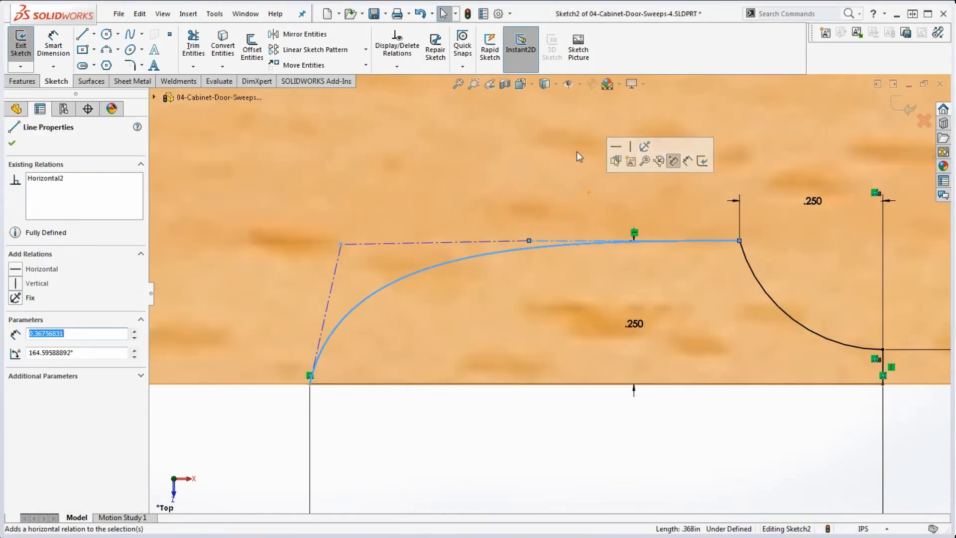
left_click(577, 151)
Make the control polygon segment at the 1.000 in line's far end vertical and move its control vertex closer to that line
left_click(329, 304)
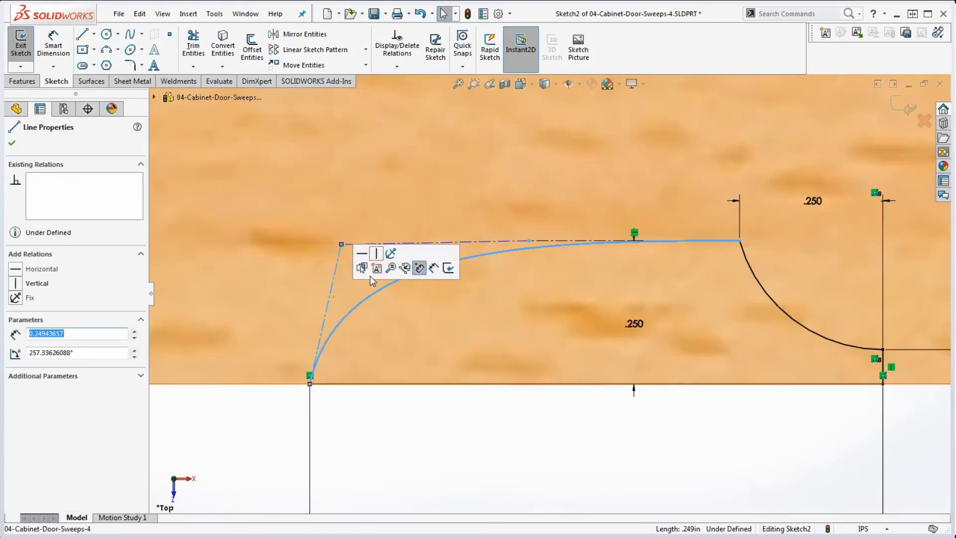
left_click(376, 253)
left_click(388, 399)
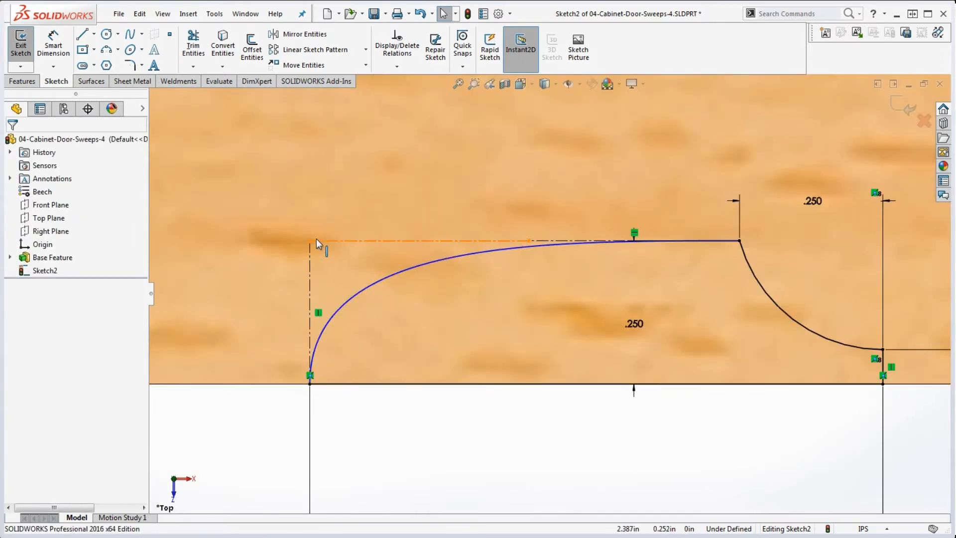
left_click_drag(312, 242, 313, 300)
left_click(447, 418)
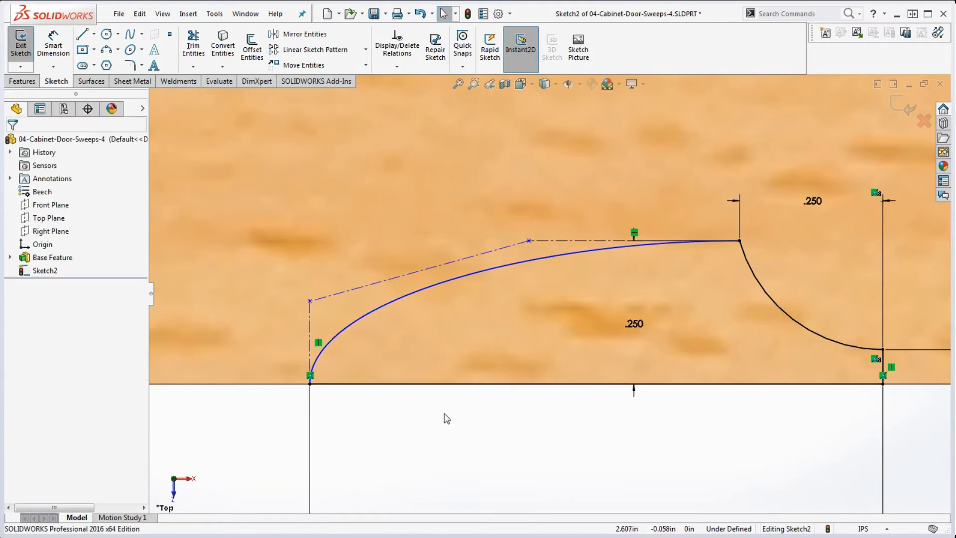
Dimension the style spline's horizontal control polygon segment and set its length to .5 in
left_click(53, 45)
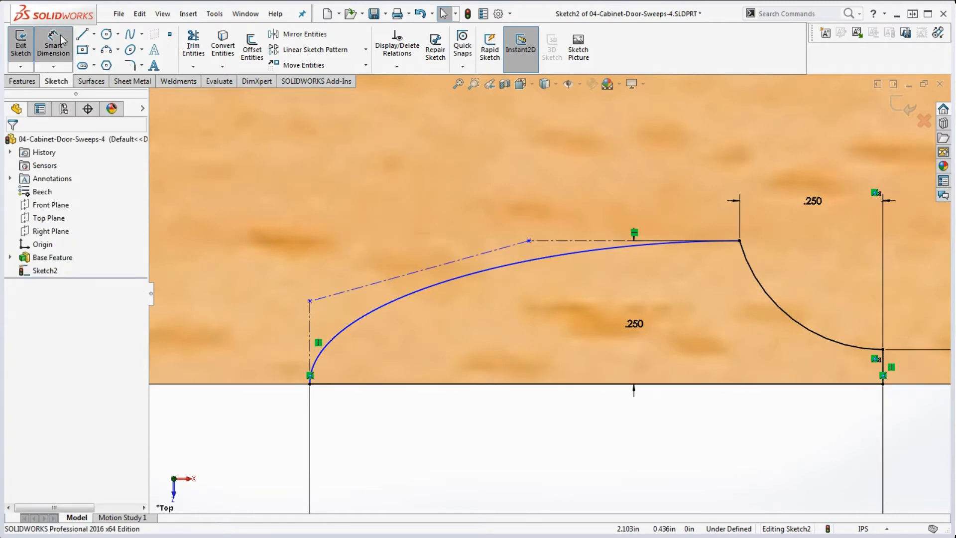
left_click(575, 239)
left_click(580, 219)
type(".5")
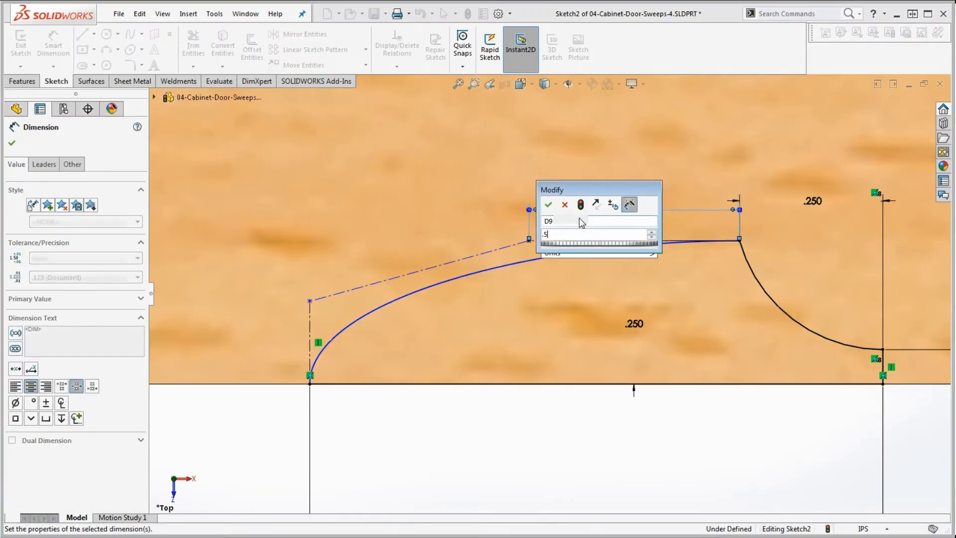
key("Return")
Dimension the style spline's vertical control polygon segment and set its length to .125 in
left_click(310, 321)
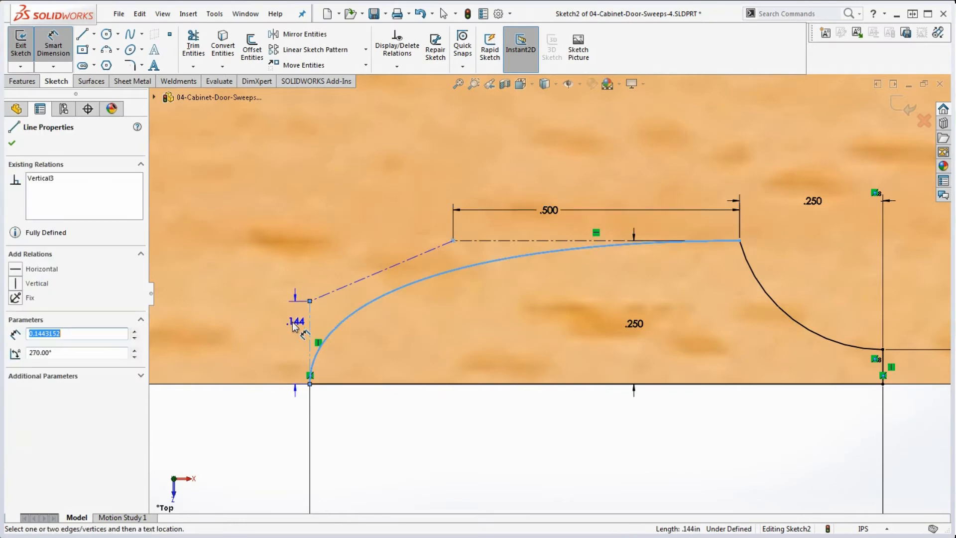
left_click(269, 334)
type(".12")
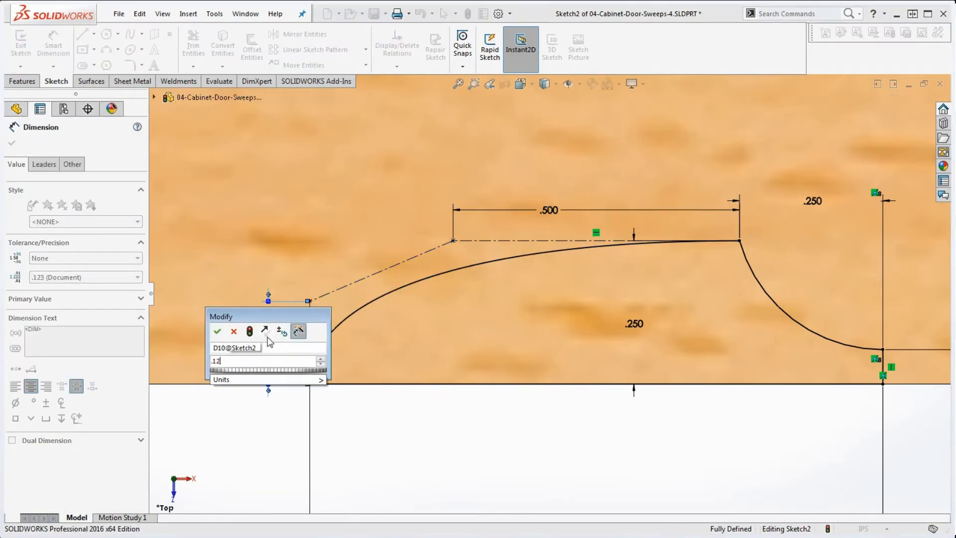
type("5")
key("Return")
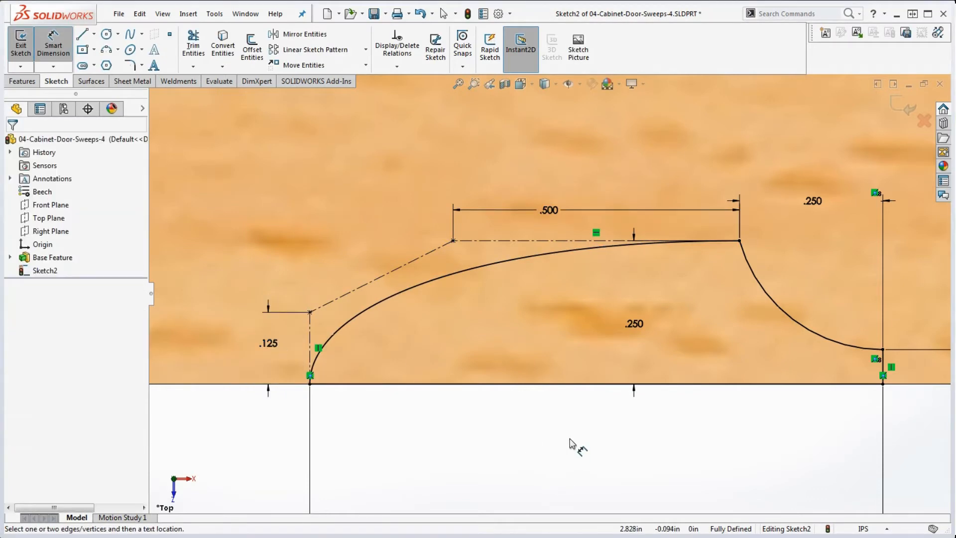
Exit the finished profile sketch and rename it Master Router Sketch
scroll(573, 420, "up", 4)
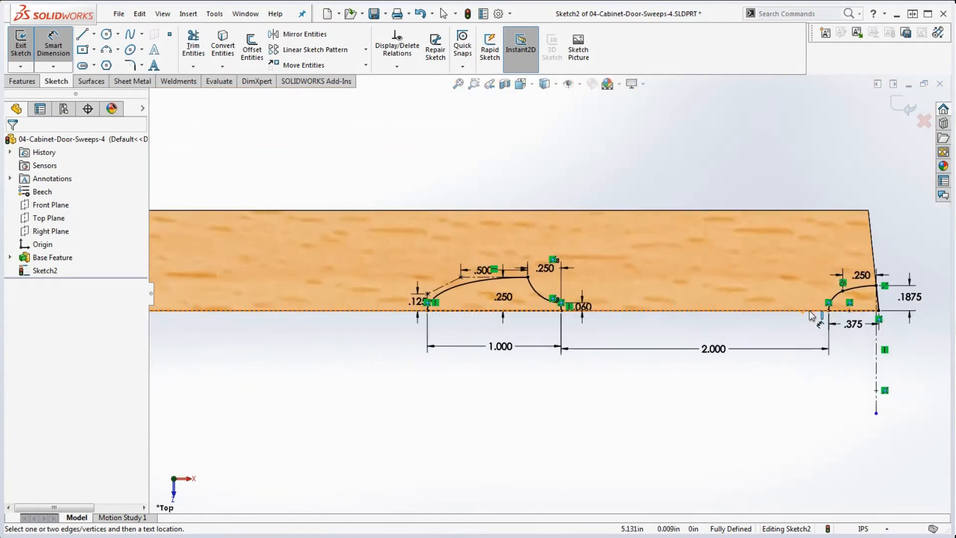
scroll(810, 312, "down", 1)
scroll(810, 309, "up", 2)
scroll(607, 204, "down", 2)
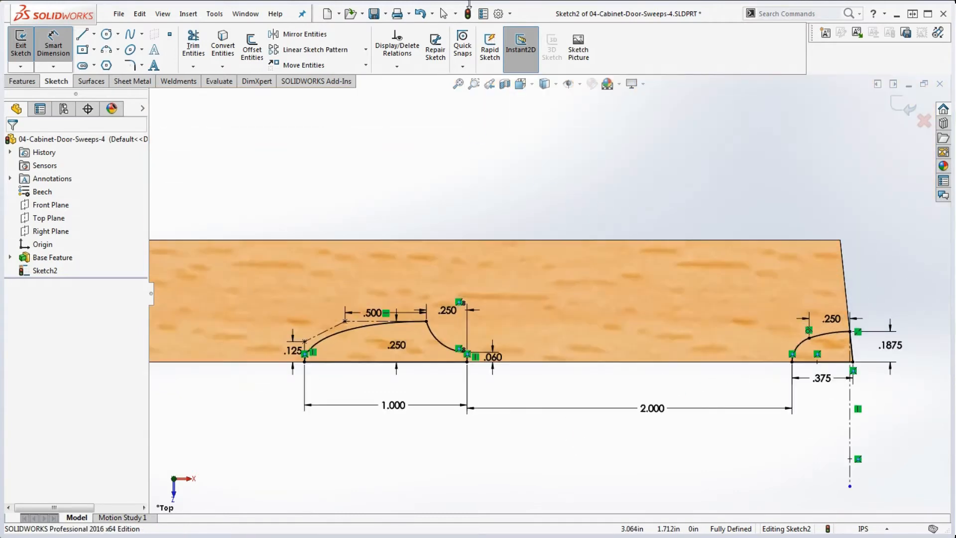
left_click(469, 14)
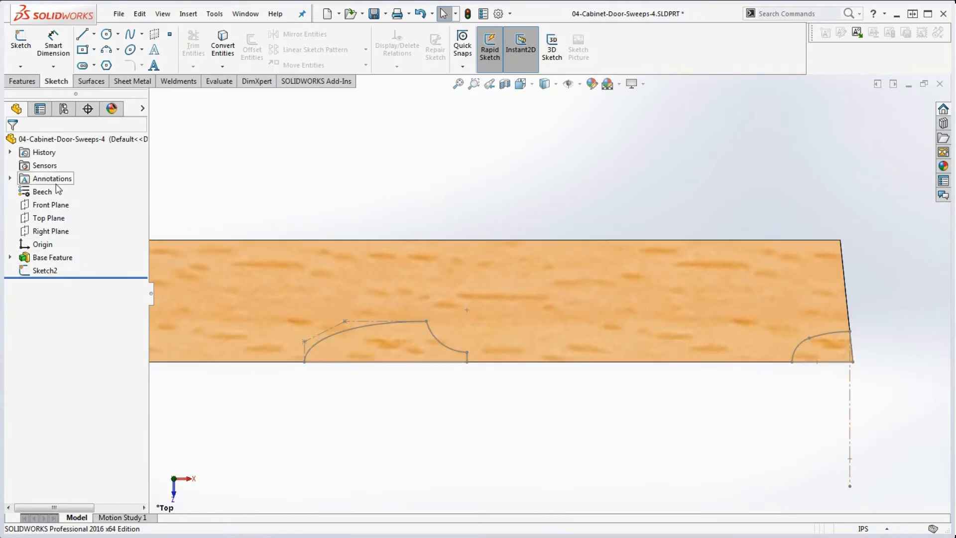
left_click(48, 271)
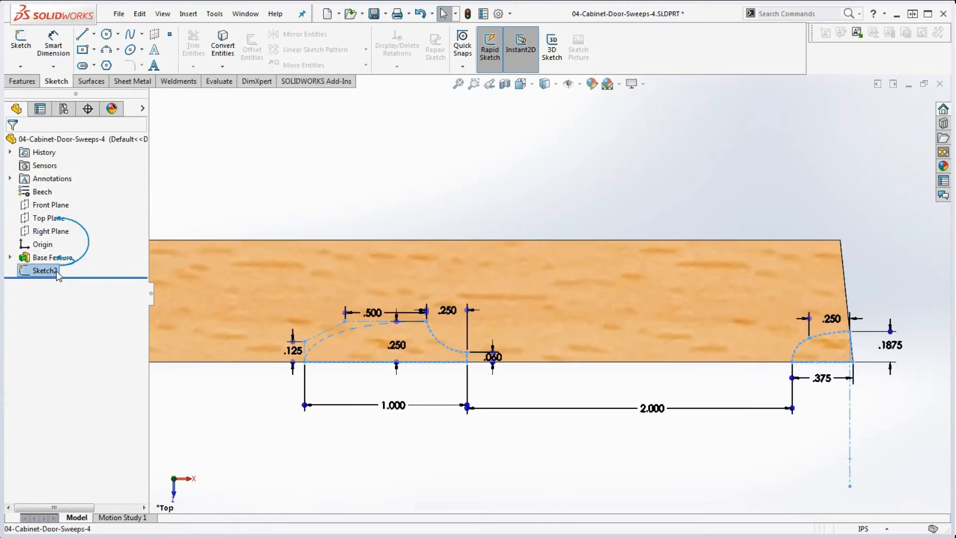
left_click(57, 271)
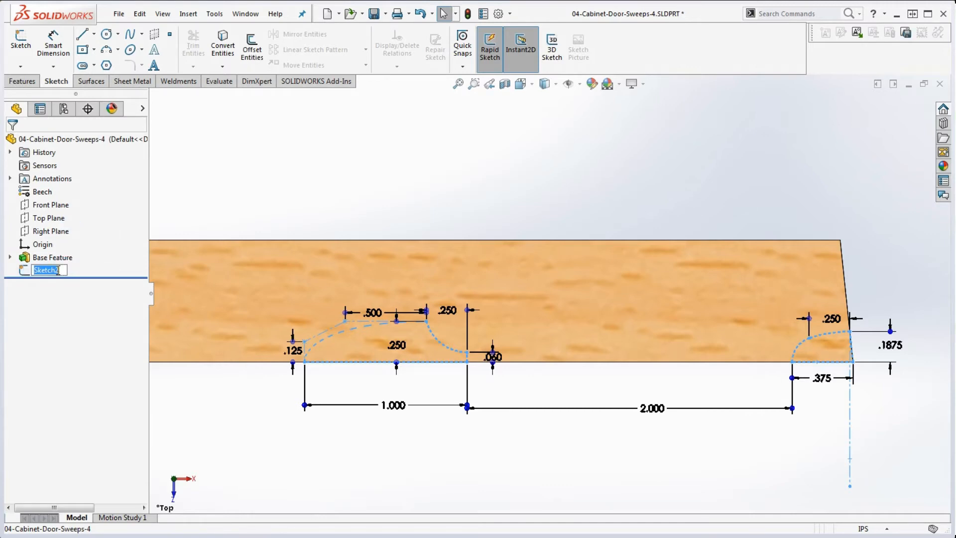
type("Master Router")
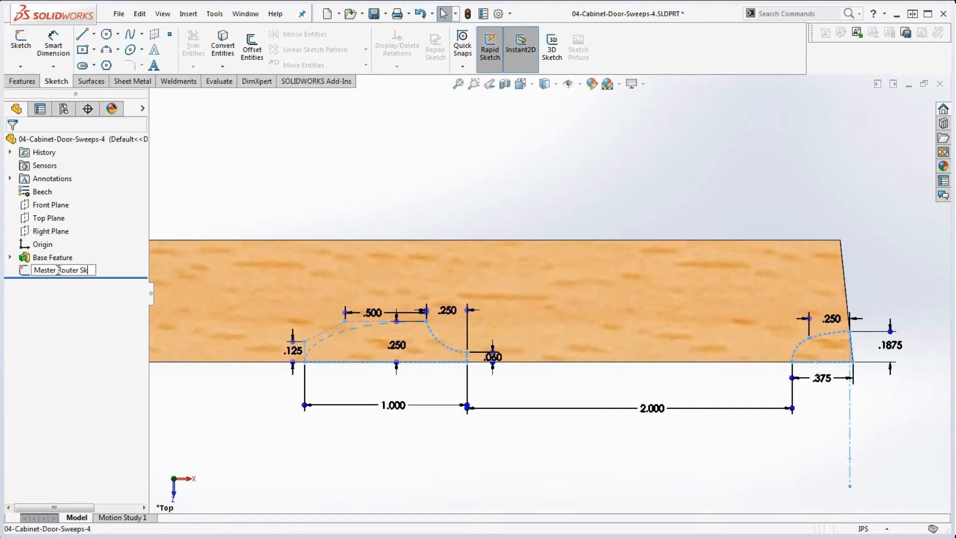
left_click(376, 142)
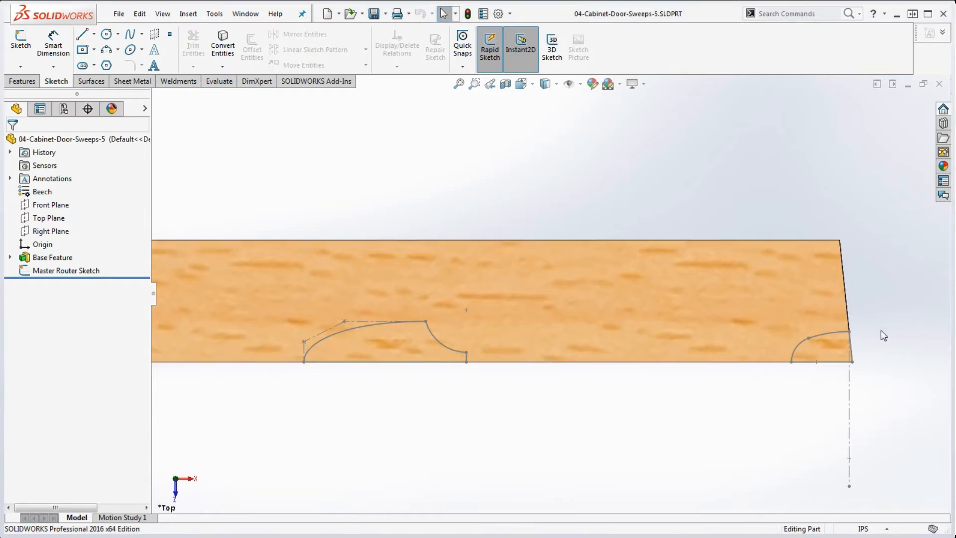
Expand Base Feature to show its sketch and start a new sketch on the Top Plane
scroll(879, 336, "up", 6)
middle_click_drag(558, 375, 553, 313)
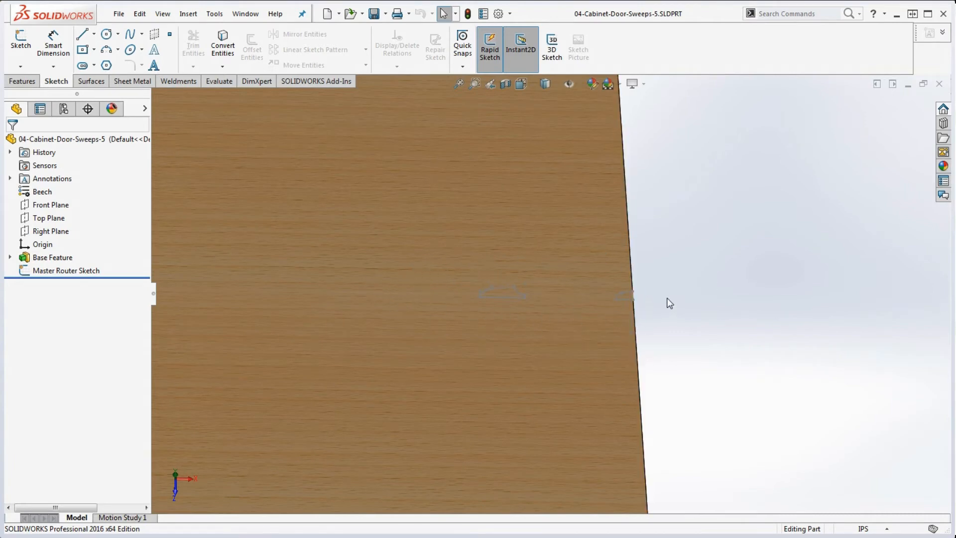
scroll(572, 299, "up", 5)
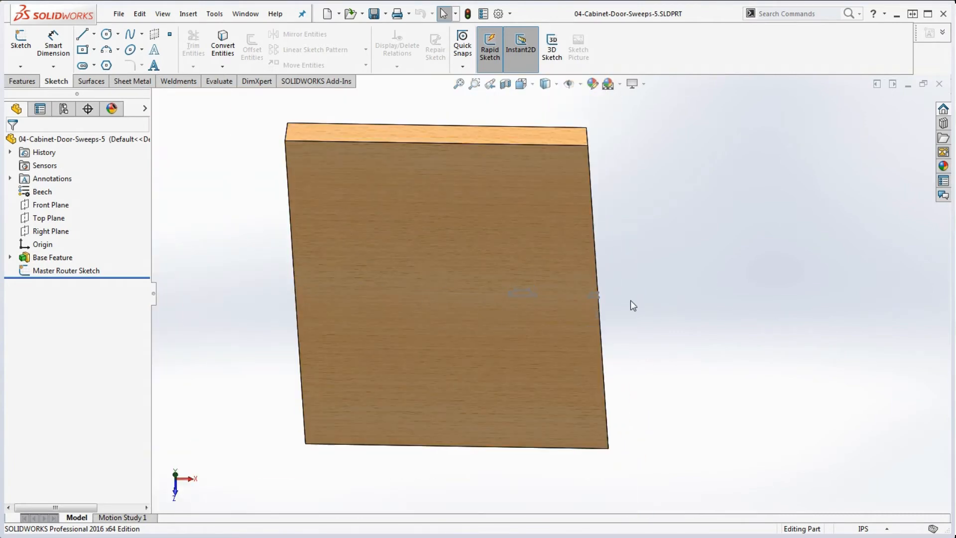
left_click(10, 257)
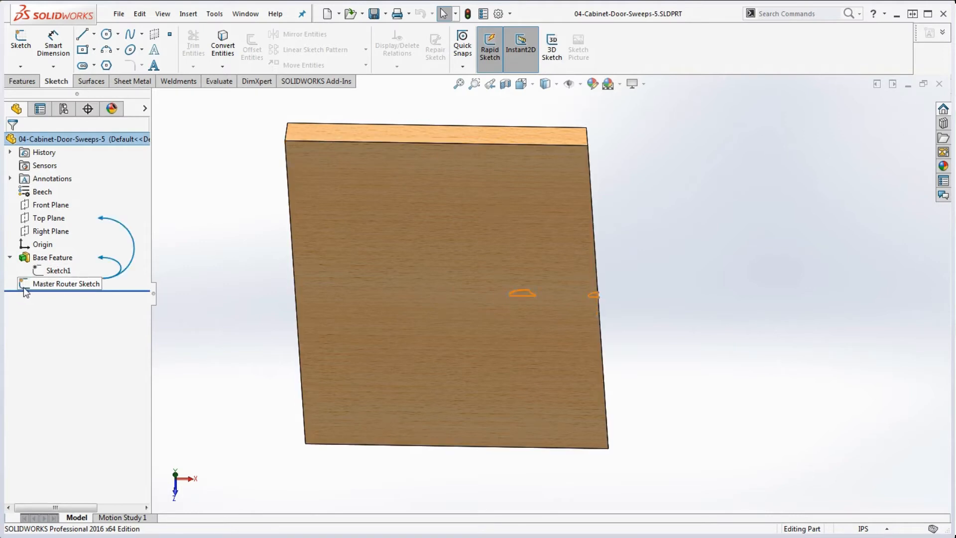
left_click(50, 271)
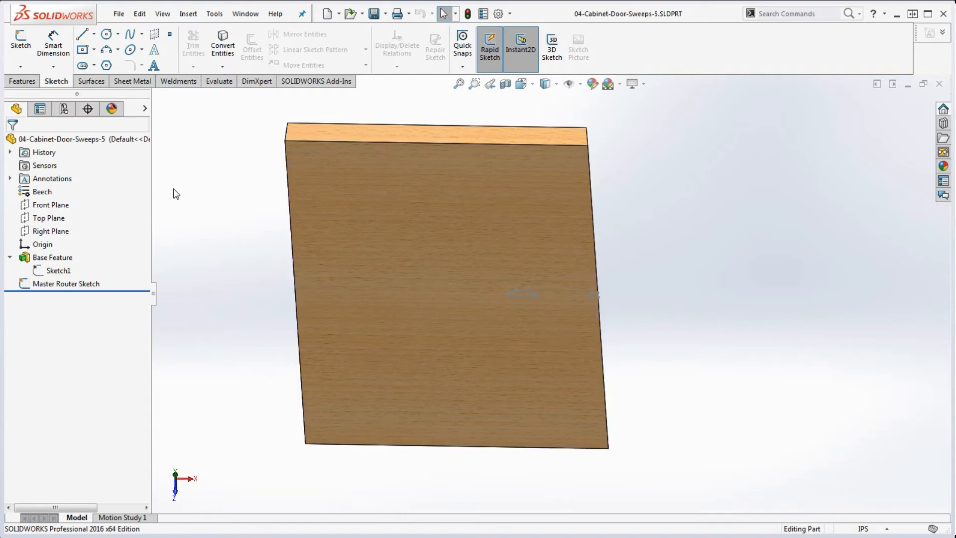
left_click(46, 222)
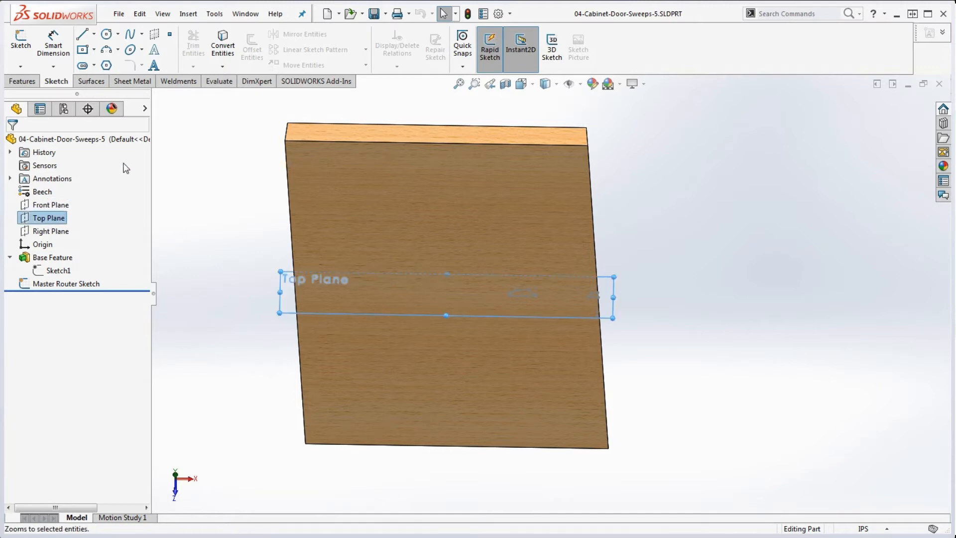
left_click(28, 58)
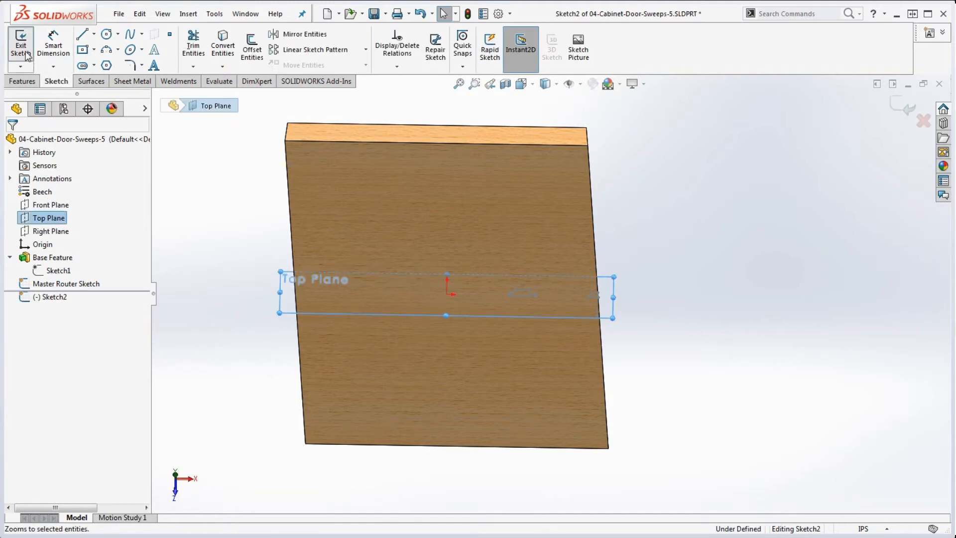
Convert the closed profile at the door's outer edge into the new sketch using Convert Entities with Select chain enabled
left_click(225, 44)
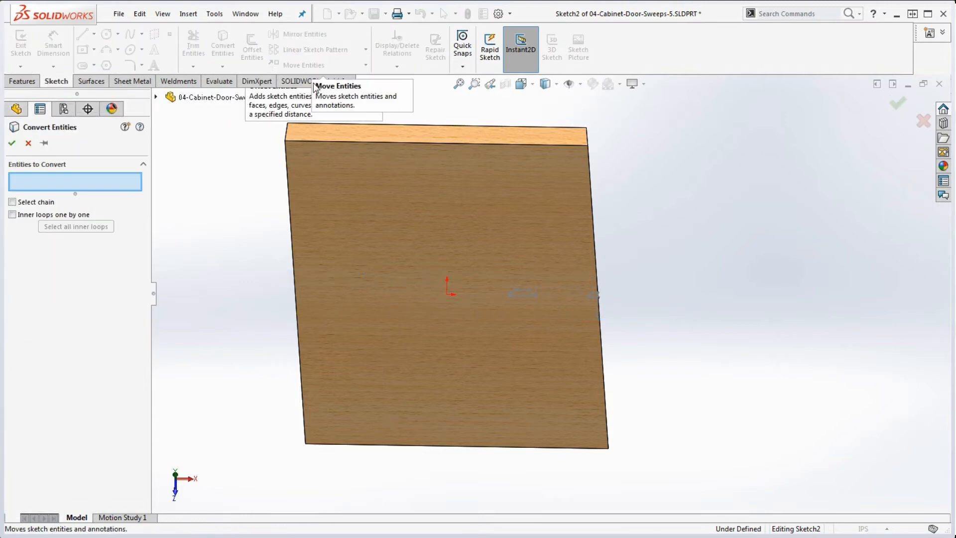
scroll(608, 299, "down", 5)
scroll(563, 281, "down", 3)
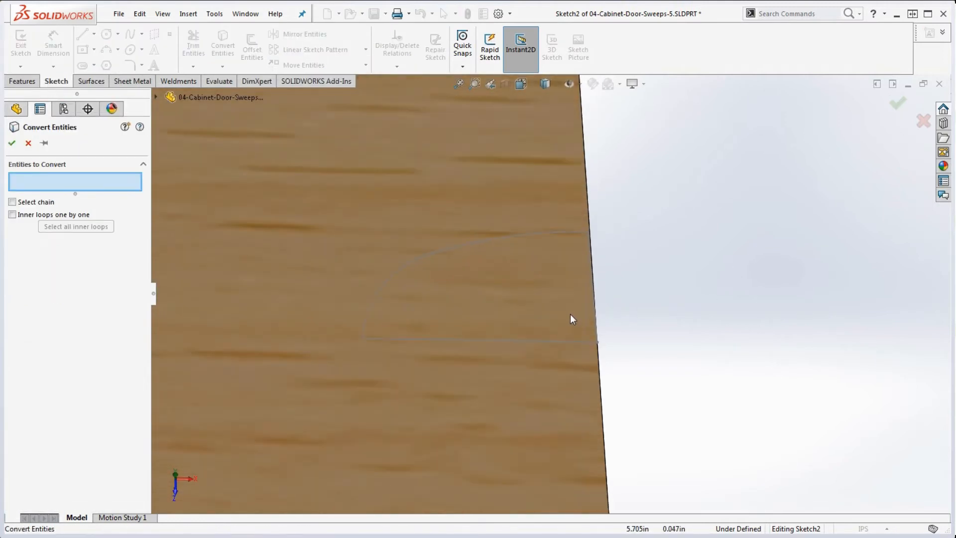
left_click(12, 201)
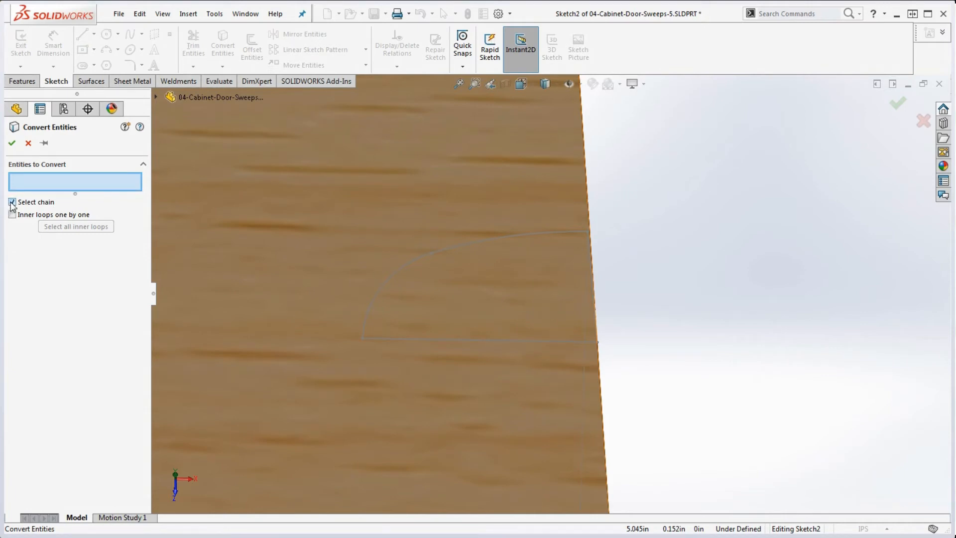
left_click(480, 243)
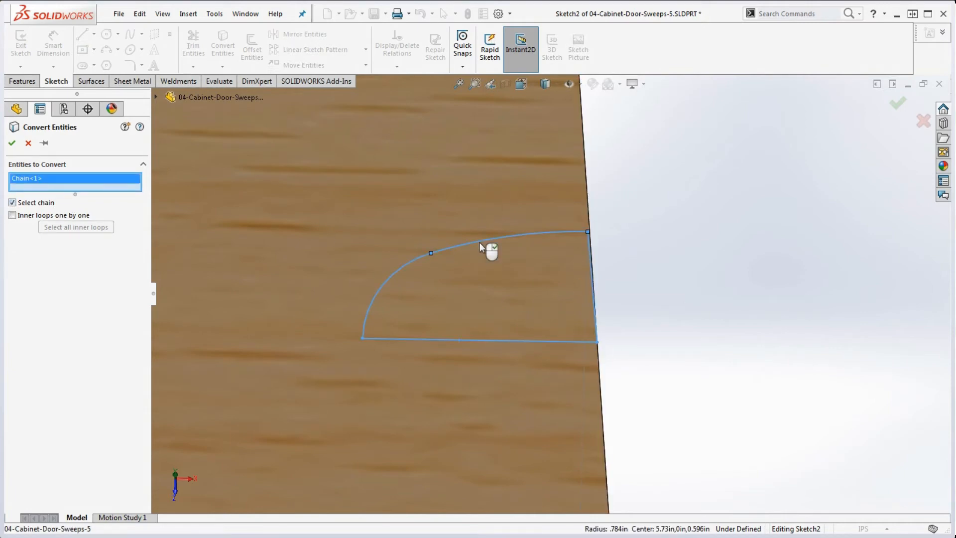
right_click(479, 242)
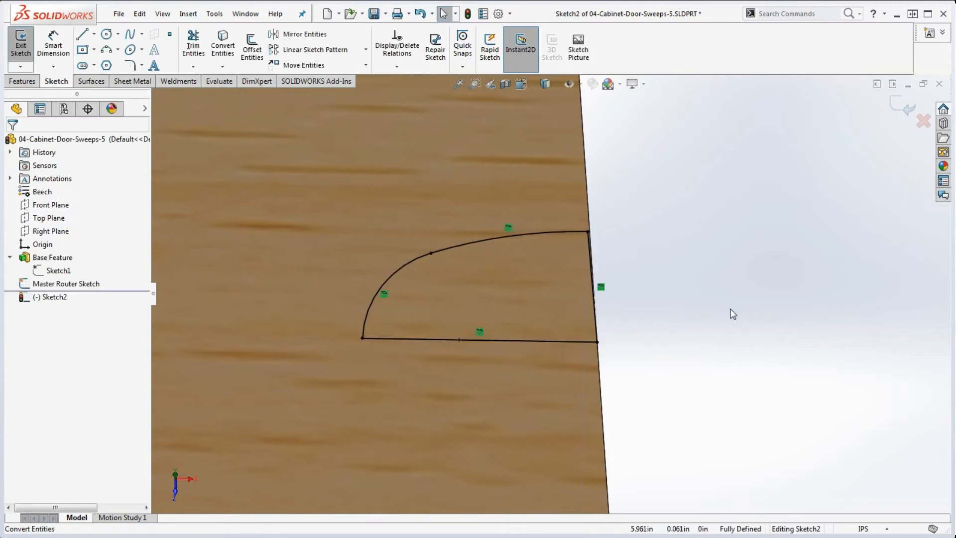
Exit the converted edge profile sketch and rename it Profile1
scroll(615, 342, "up", 5)
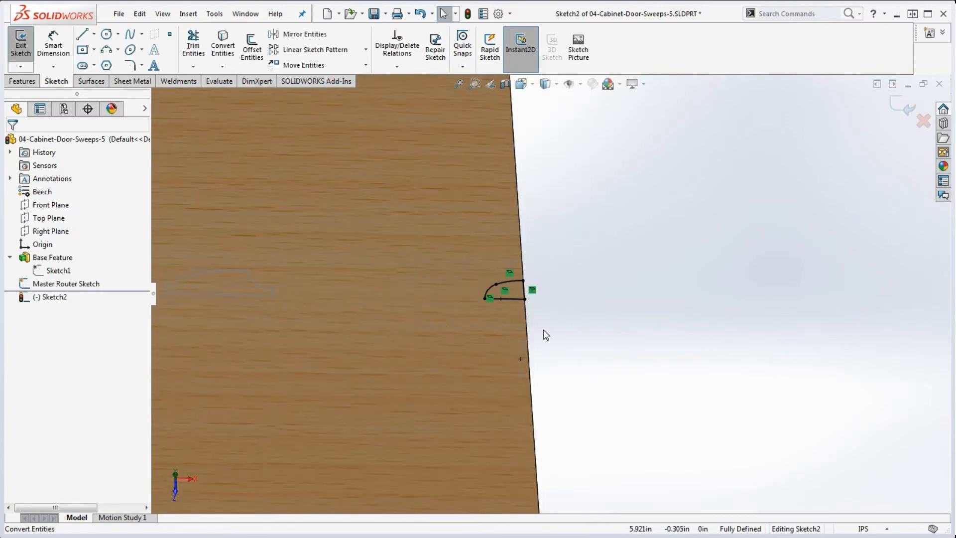
scroll(537, 294, "down", 3)
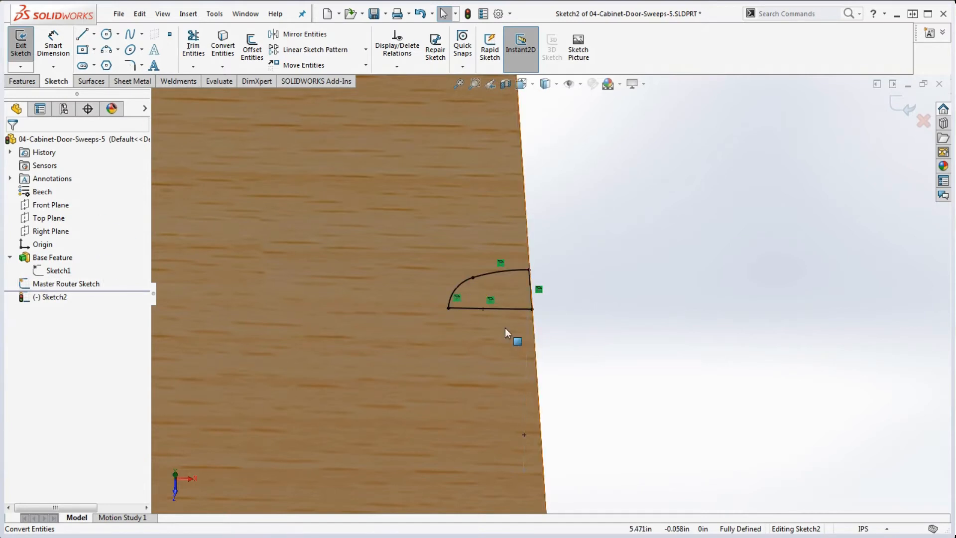
scroll(572, 309, "down", 2)
scroll(541, 304, "up", 10)
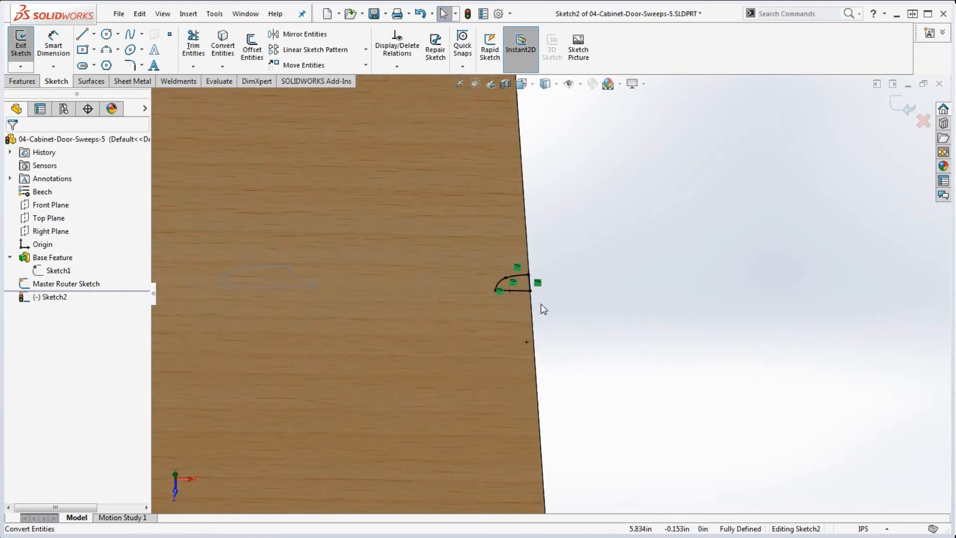
left_click(468, 13)
left_click(52, 296)
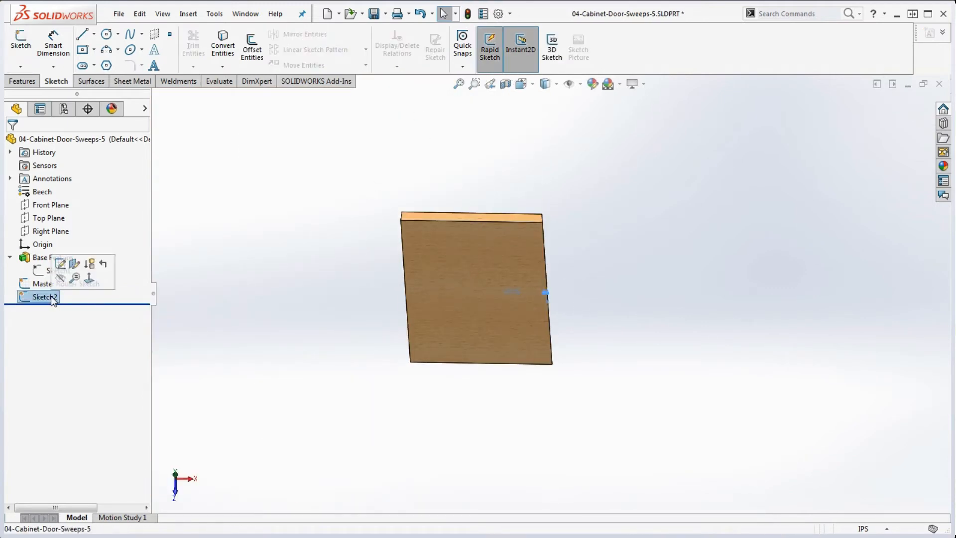
left_click(54, 297)
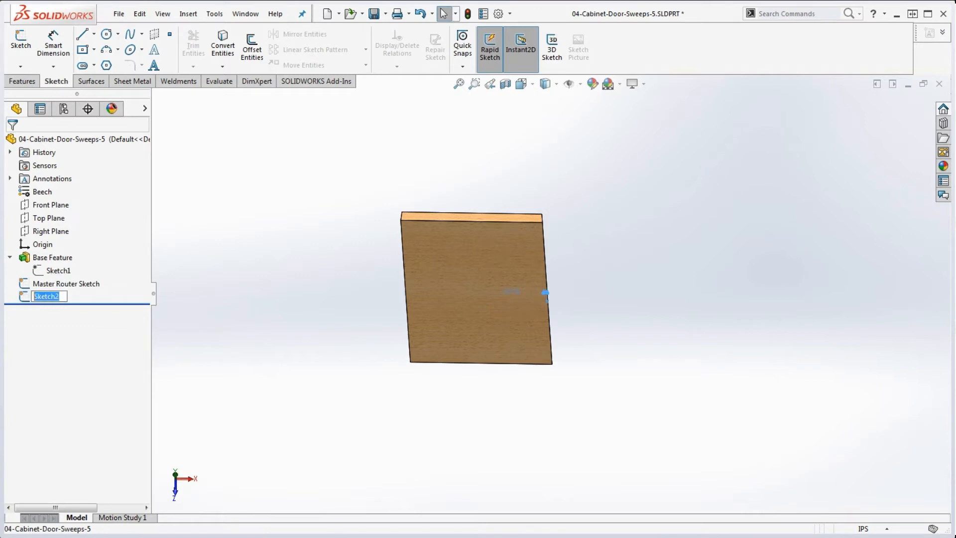
type("Profile1")
left_click(260, 299)
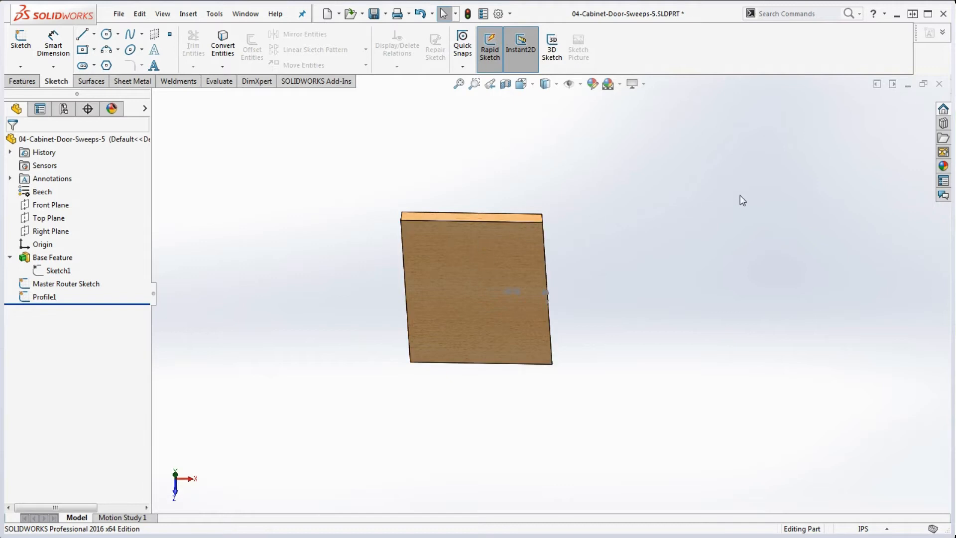
Sketch on the door's large front face, converting the face's four outer edges, and exit the sketch
left_click(470, 238)
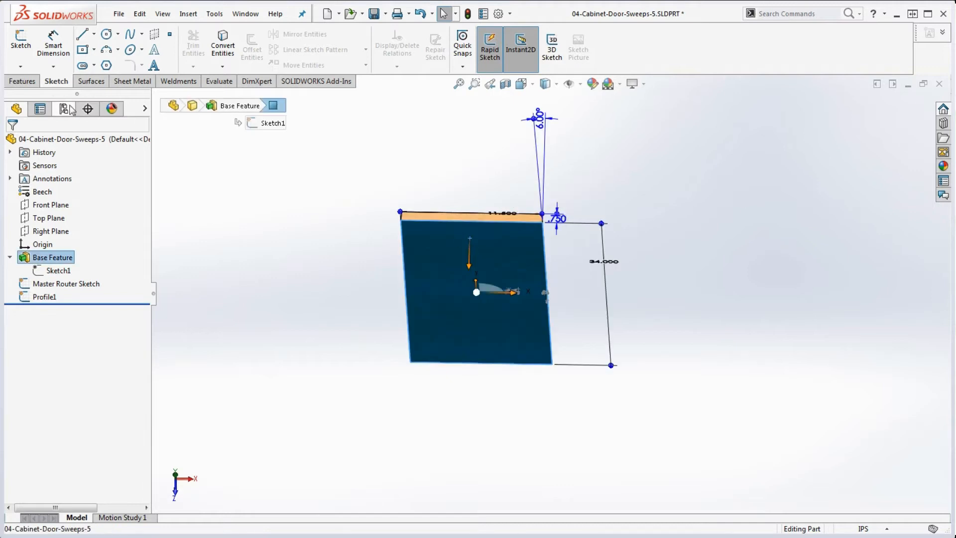
left_click(20, 39)
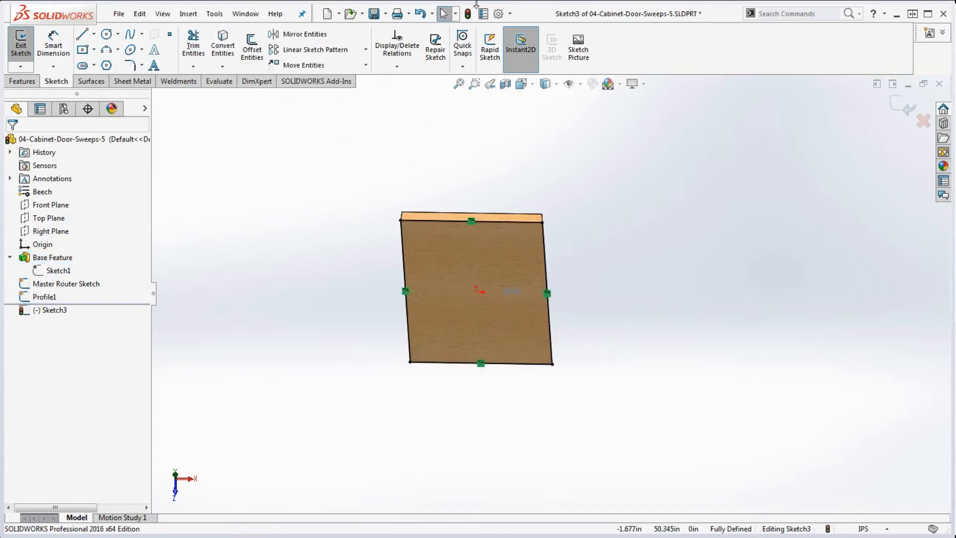
left_click(468, 13)
Rename the sketch of the door face's outline as Path1
left_click(42, 311)
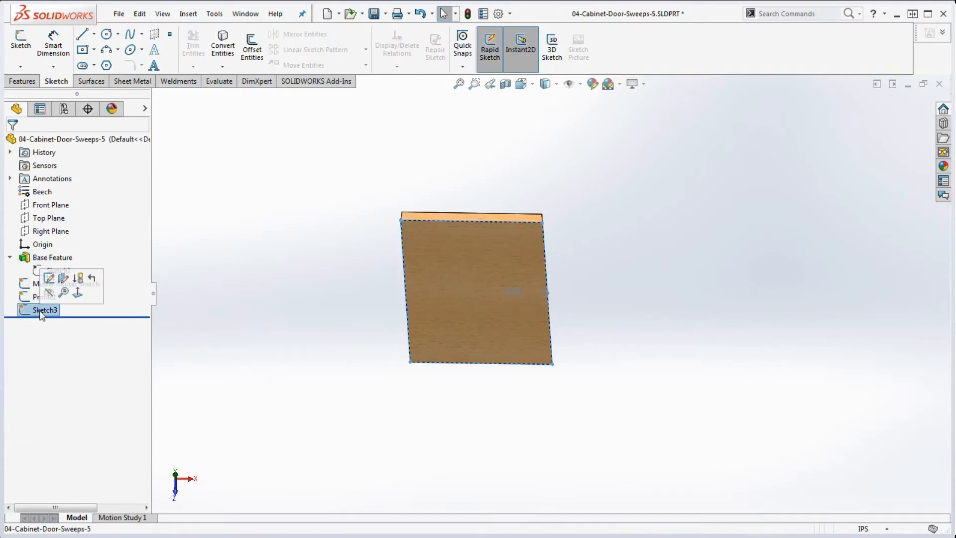
left_click(42, 310)
type("Path1")
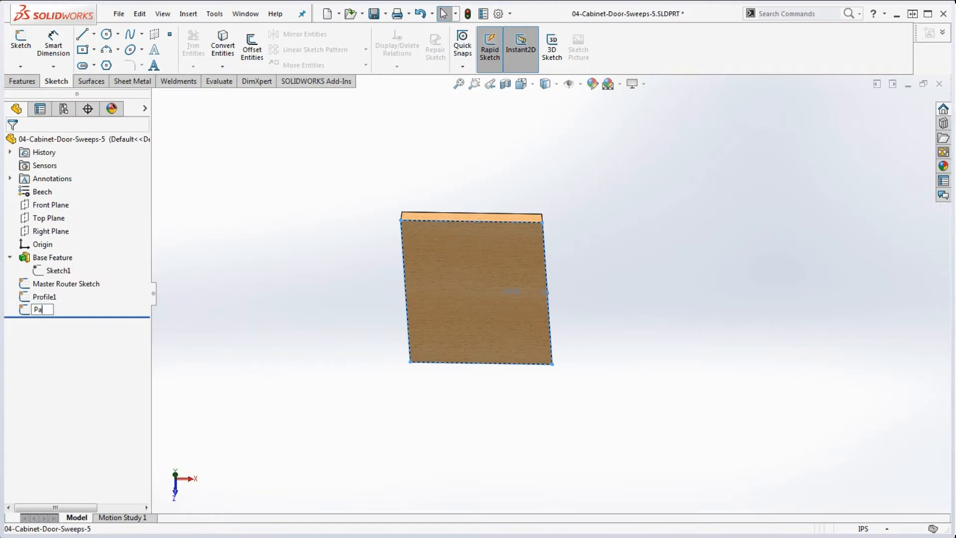
left_click(249, 332)
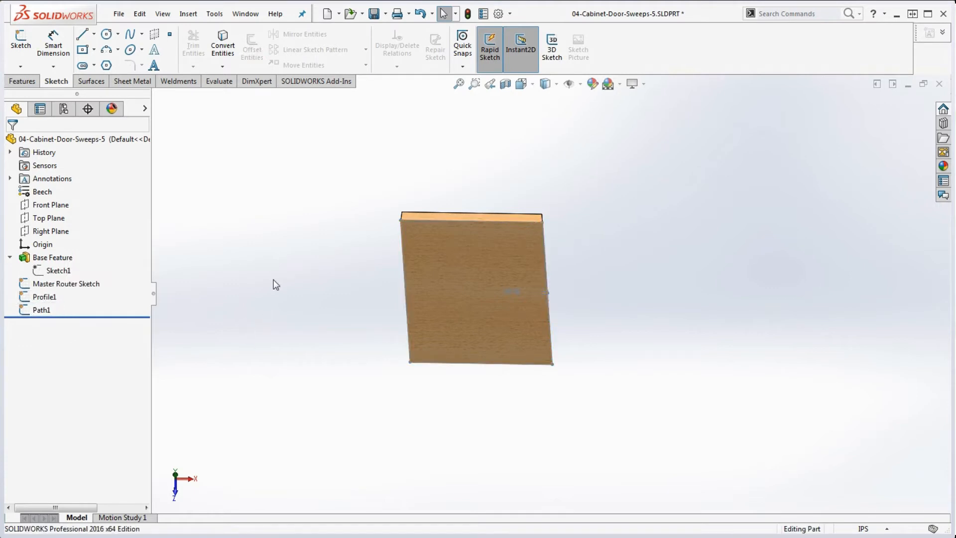
Create a swept cut around the door's front edge using Profile1 as the profile and Path1 as the path
left_click(49, 311)
left_click(44, 297)
left_click(44, 311, "ctrl")
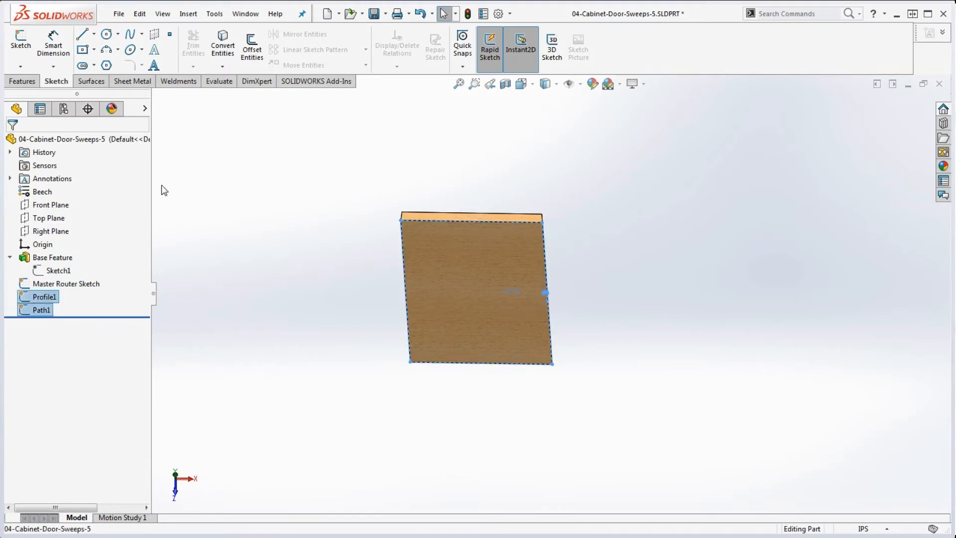
left_click(33, 83)
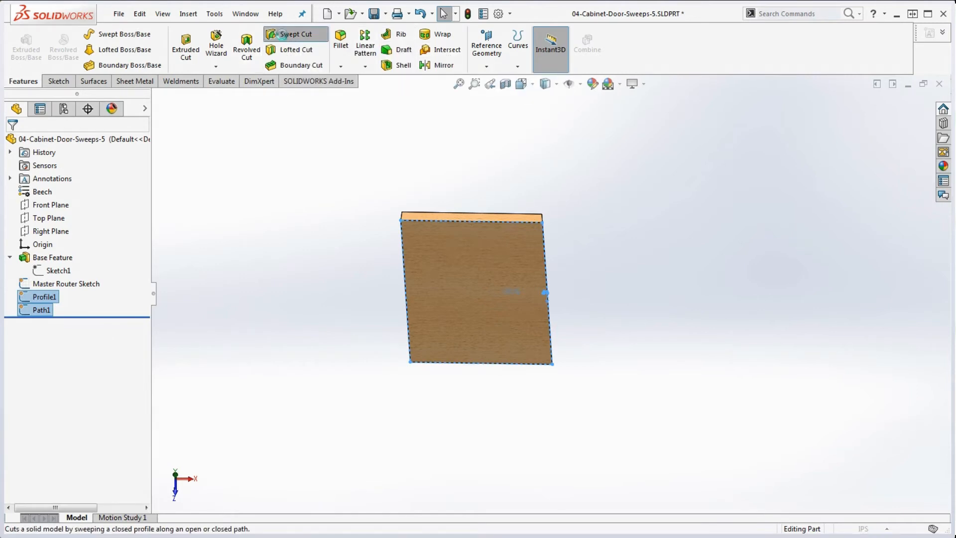
left_click(284, 35)
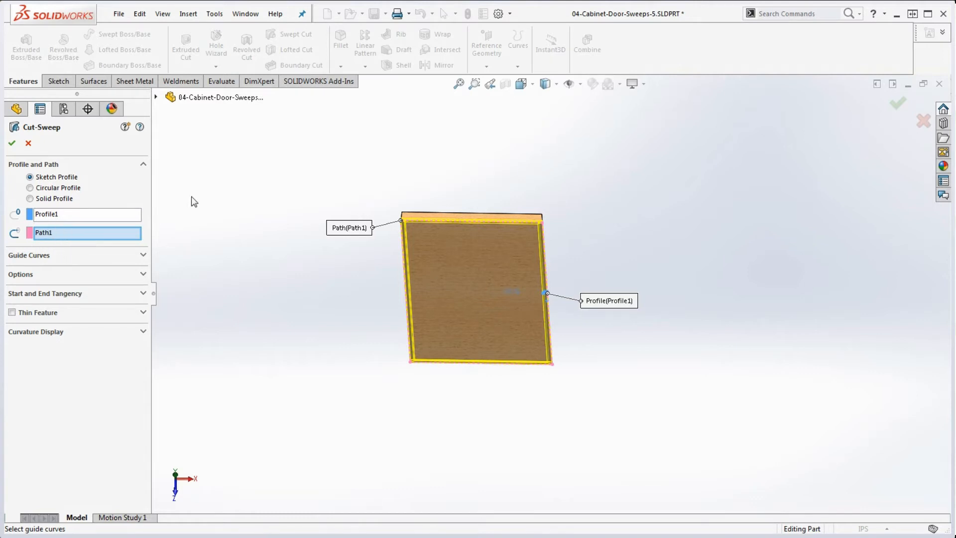
left_click(12, 143)
Inspect the swept edge and evaluate the door's mass properties against the drawing's values for the front edge sweep
scroll(527, 260, "down", 8)
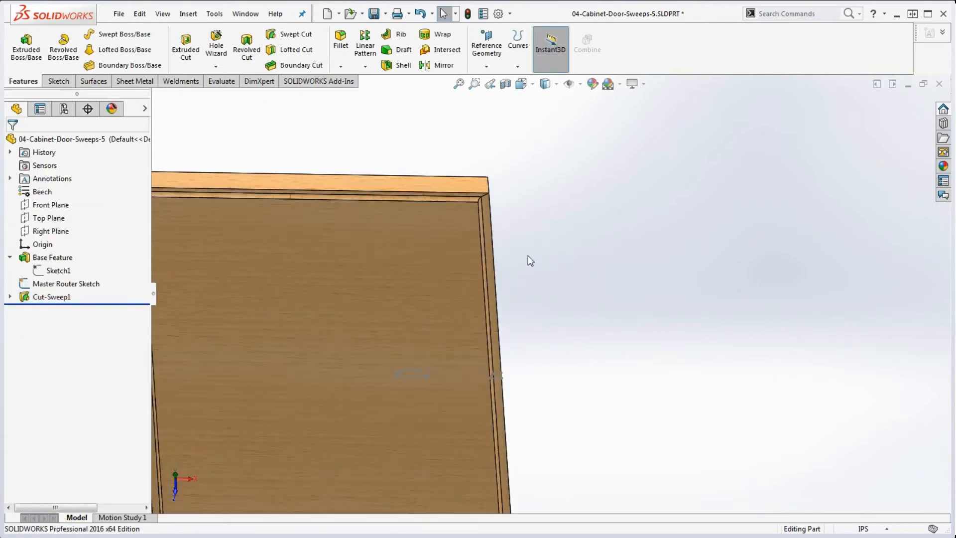
scroll(514, 202, "up", 8)
scroll(577, 324, "down", 5)
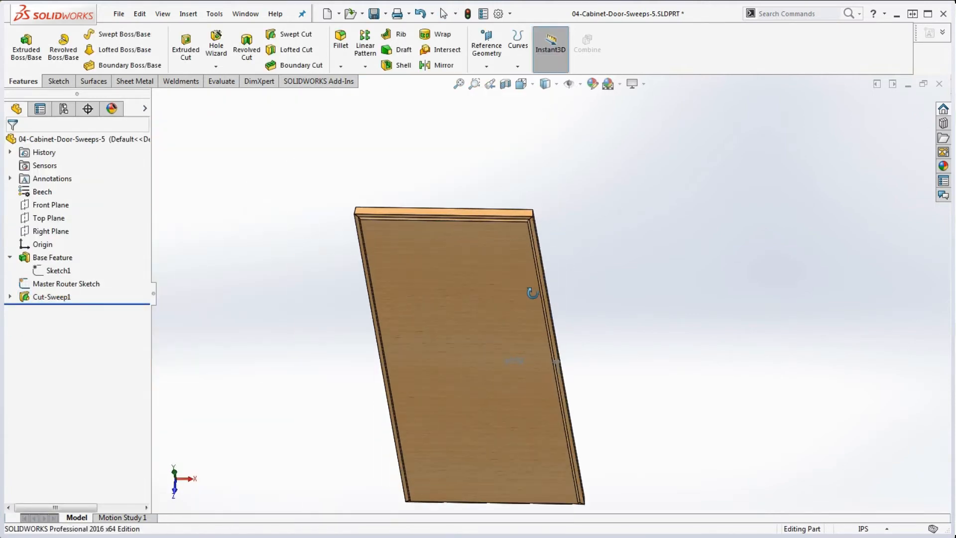
scroll(577, 323, "up", 3)
scroll(556, 349, "down", 2)
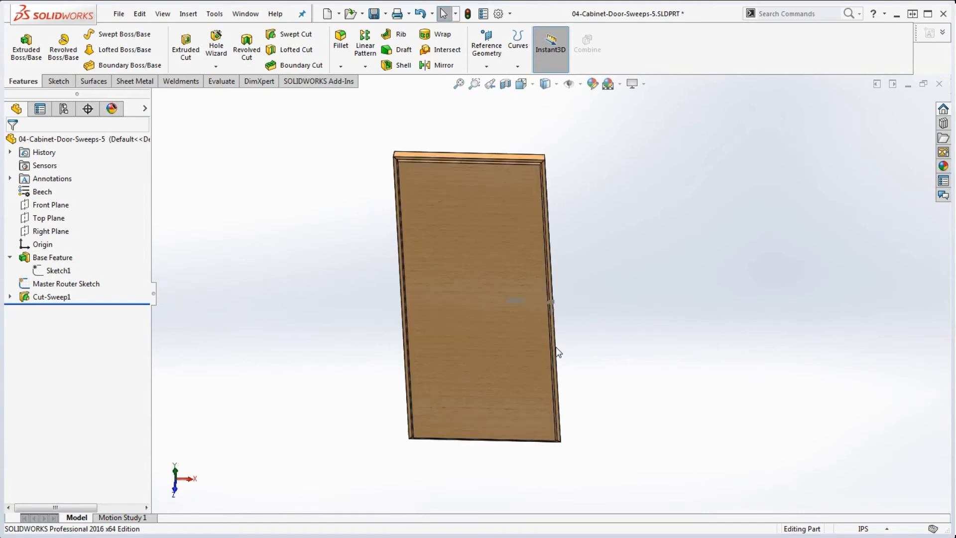
left_click(222, 81)
left_click(88, 48)
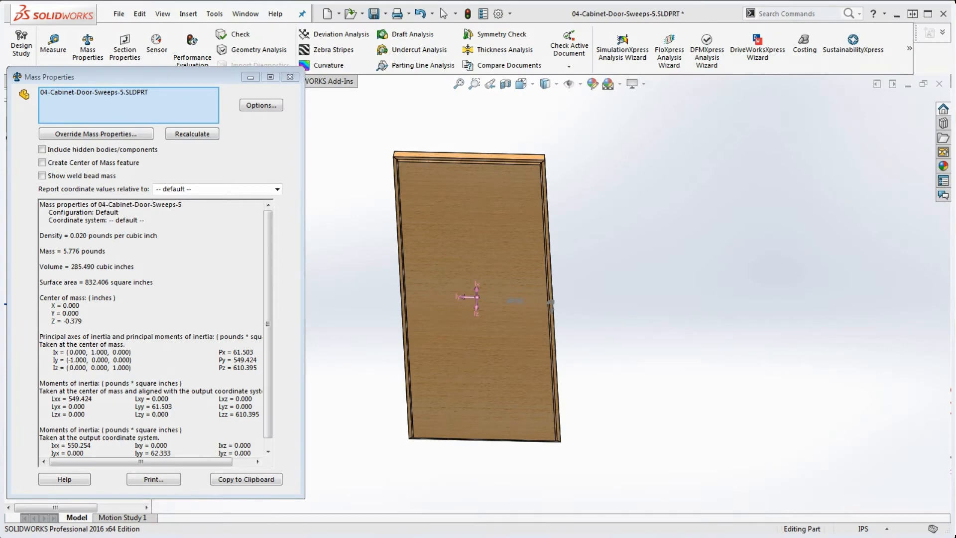
left_click(290, 77)
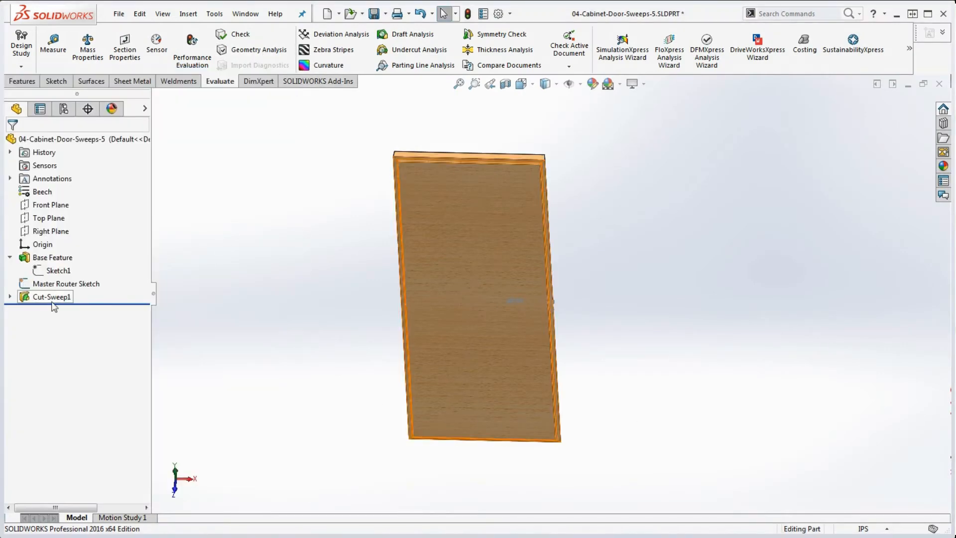
Rename the swept cut feature as Front Edge Sweep
left_click(51, 298)
left_click(51, 298)
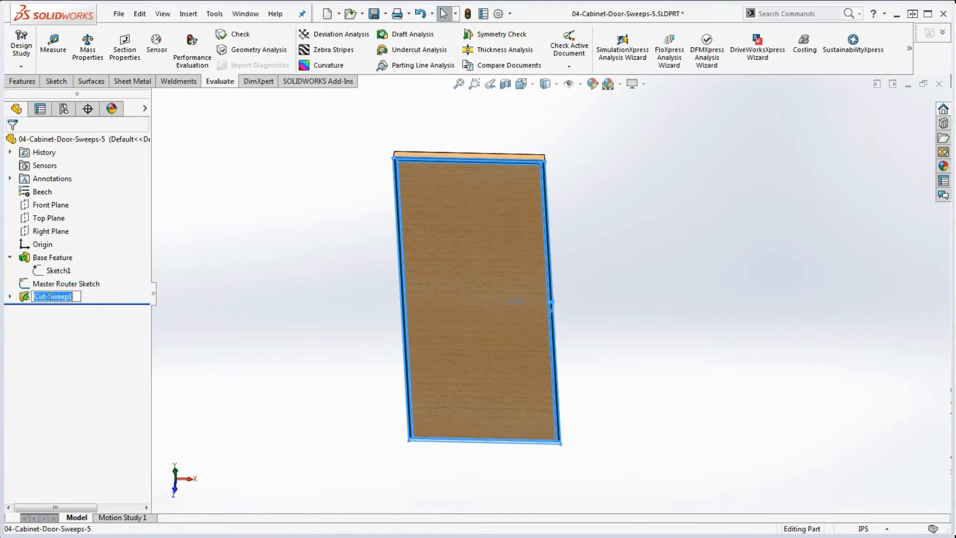
key("BackSpace")
key("BackSpace")
key("BackSpace")
key("BackSpace")
type("Front Edge")
key("End")
key("BackSpace")
key("Return")
left_click(920, 347)
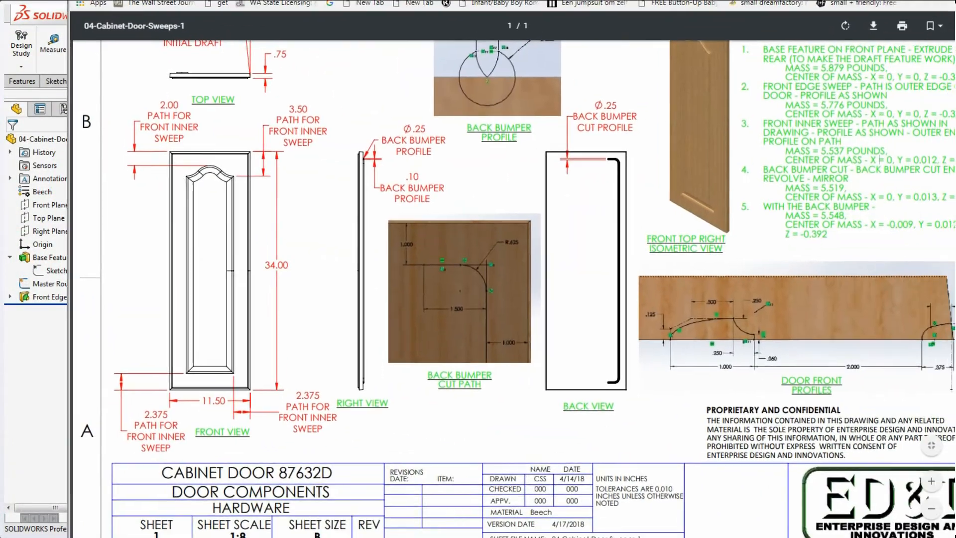
Review the PDF drawing's sheet notes, door front profiles and path dimensions for the front inner sweep
scroll(448, 269, "up", 3, "ctrl")
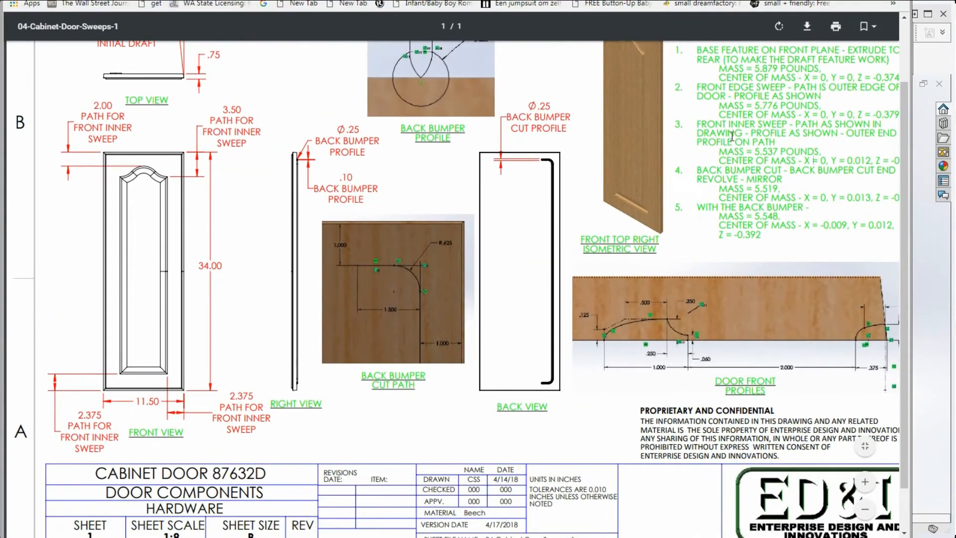
scroll(452, 289, "right", 3)
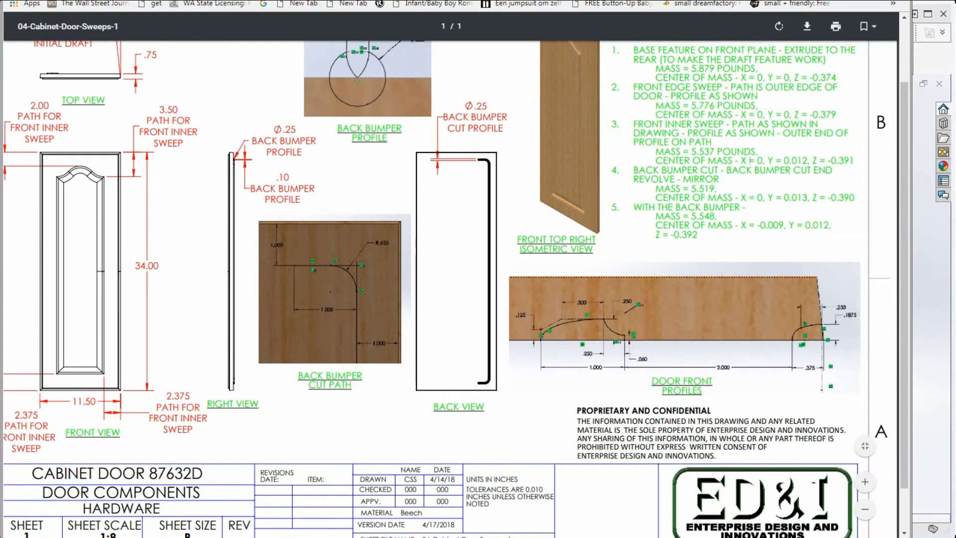
scroll(655, 177, "up", 2)
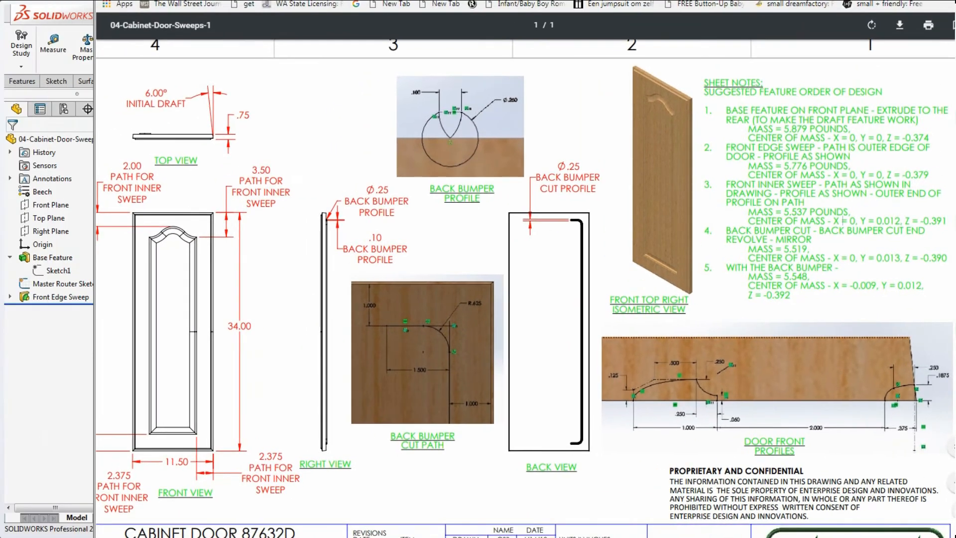
scroll(525, 288, "left", 2)
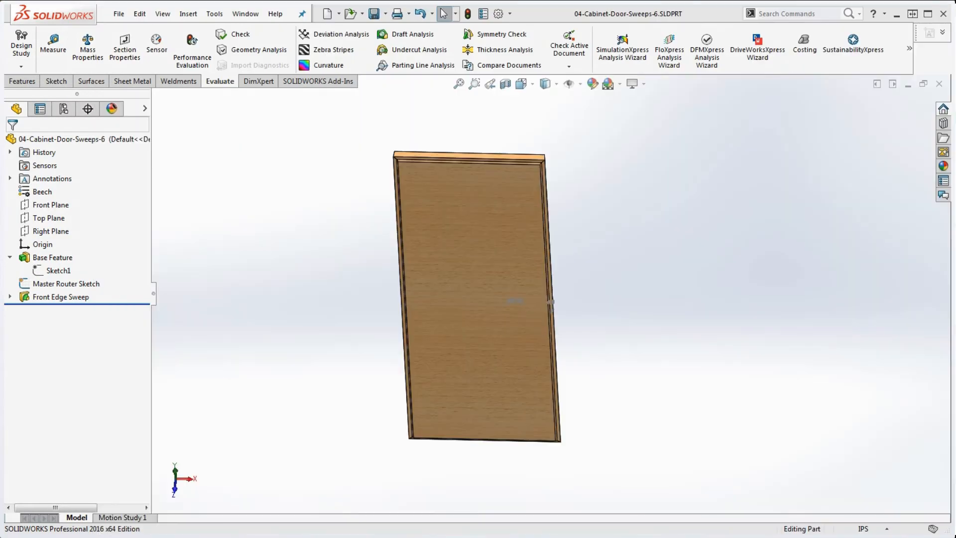
From the front view, sketch a tall corner rectangle on the door's front face, its lower edge about 2.7 in above the door's bottom edge
left_click(510, 293)
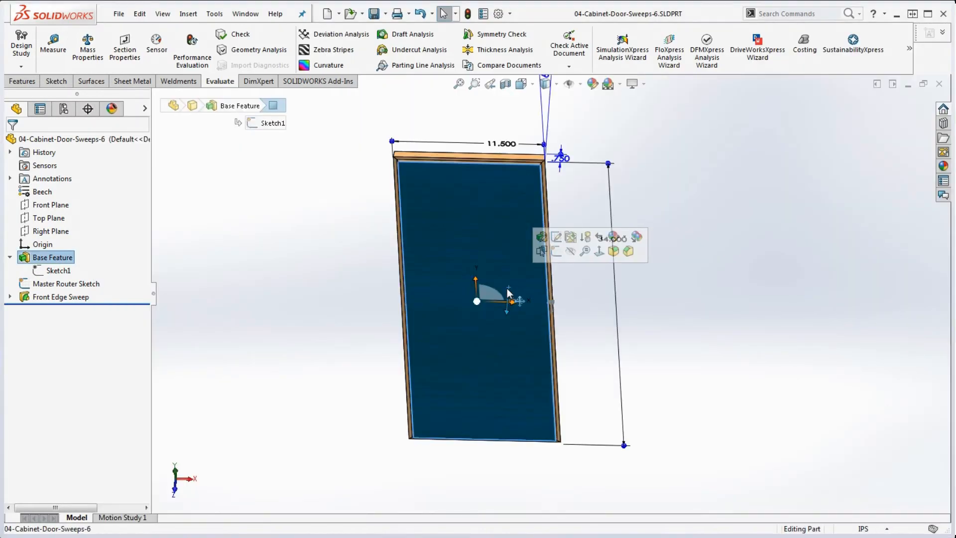
key("ctrl+1")
left_click(864, 351)
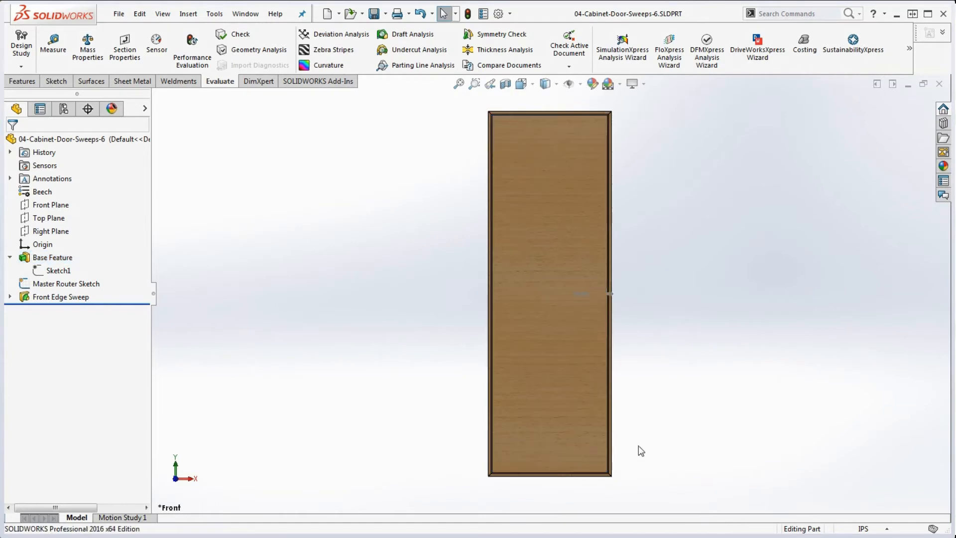
left_click(58, 82)
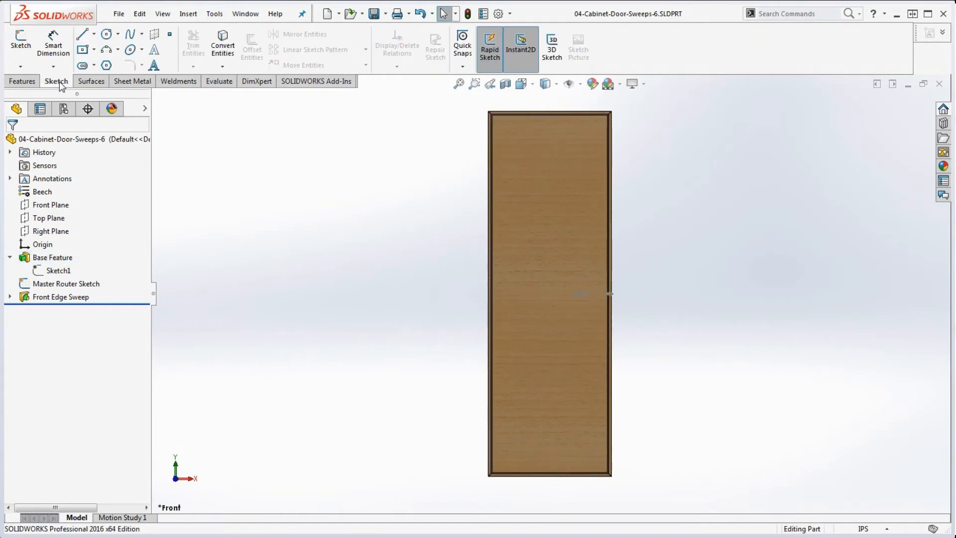
left_click(94, 49)
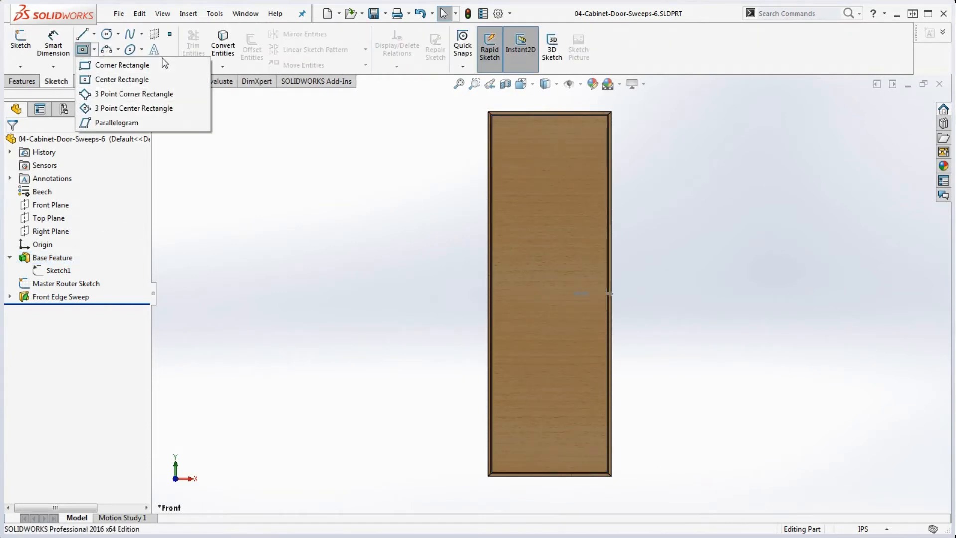
left_click(117, 66)
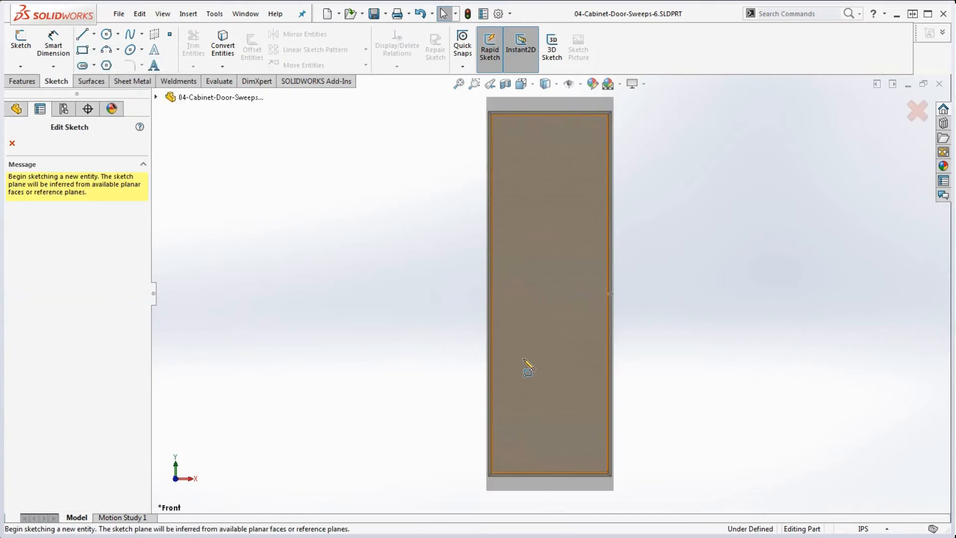
left_click(518, 447)
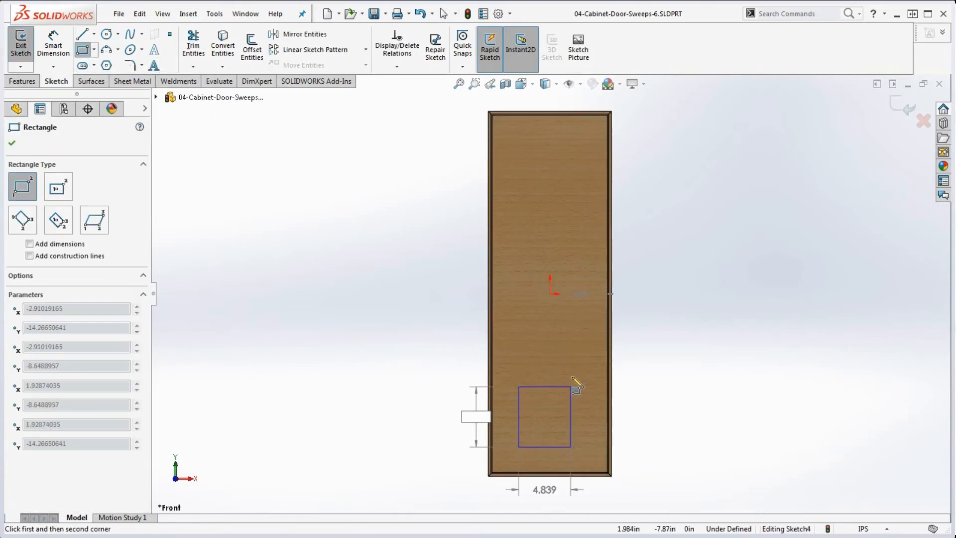
left_click(582, 148)
key("Escape")
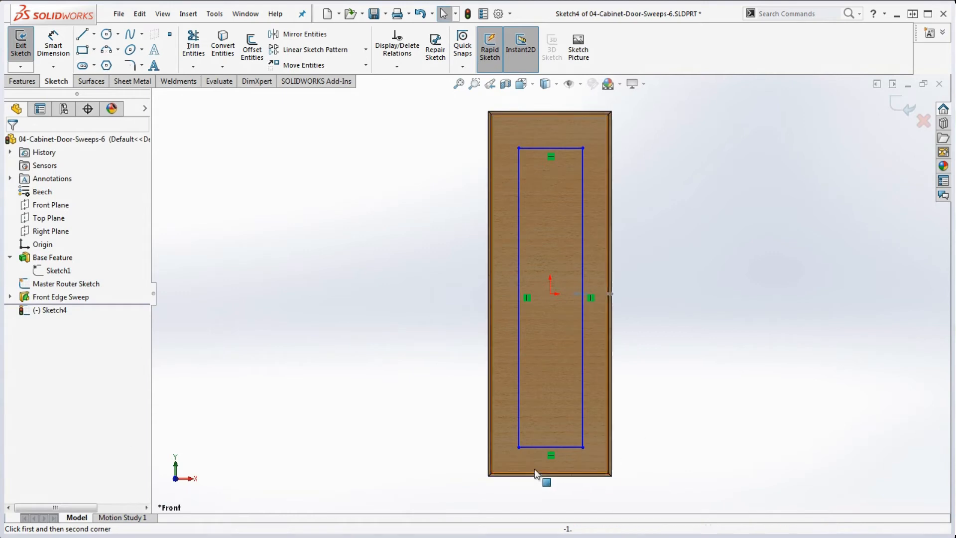
Dimension the distance between the rectangle's bottom line and the door's bottom edge as 2.375 in
left_click(53, 45)
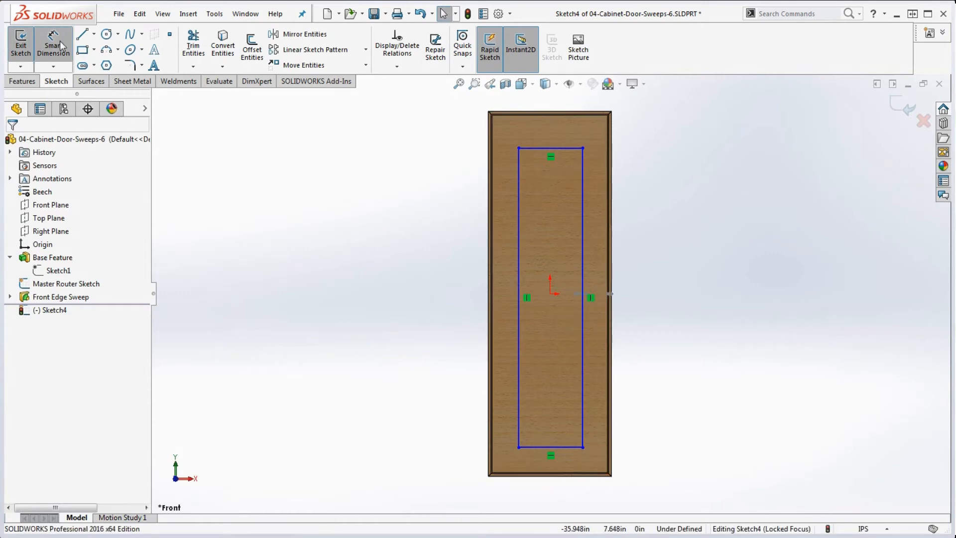
left_click(536, 447)
left_click(560, 476)
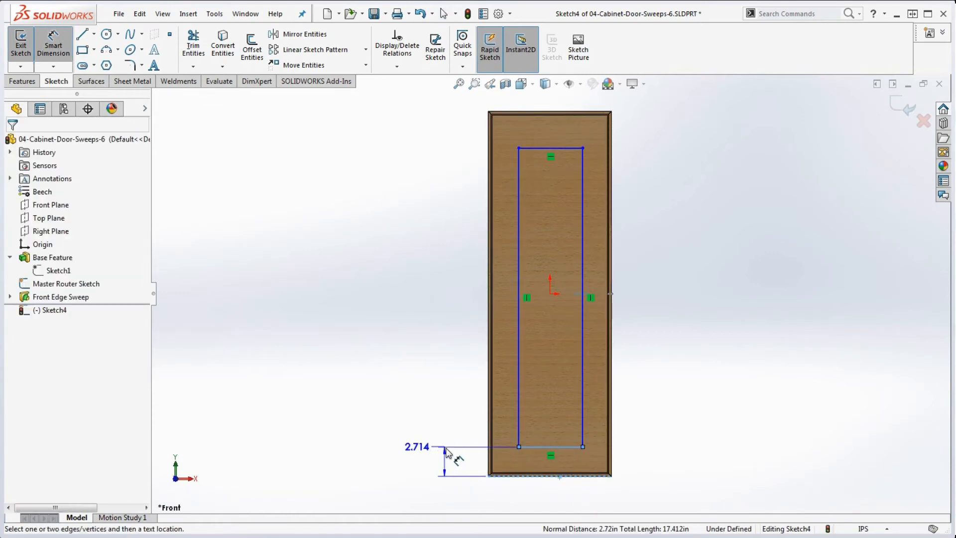
left_click(459, 464)
type("2")
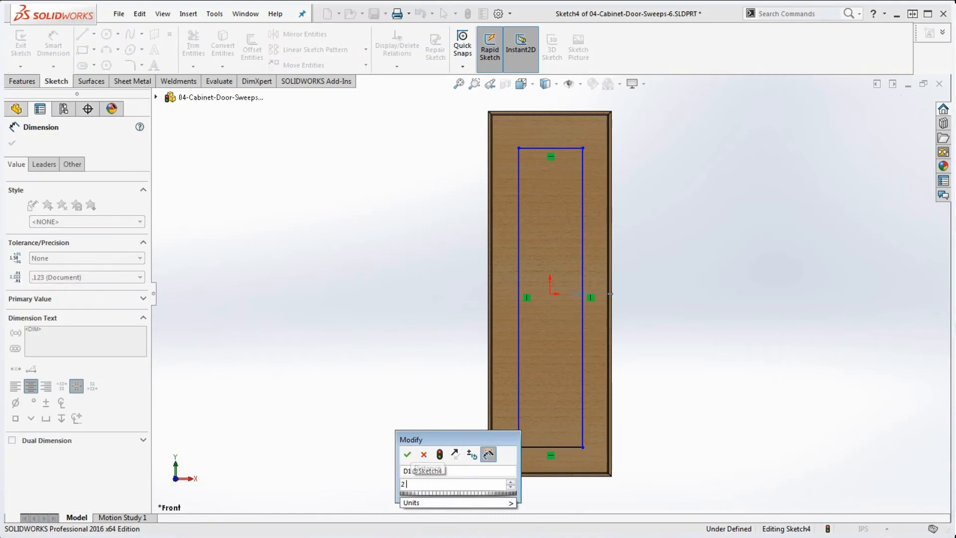
type(".375")
key("Return")
Dimension the distance between the rectangle's right line and the door's right edge as 2.375 in
scroll(597, 450, "down", 3)
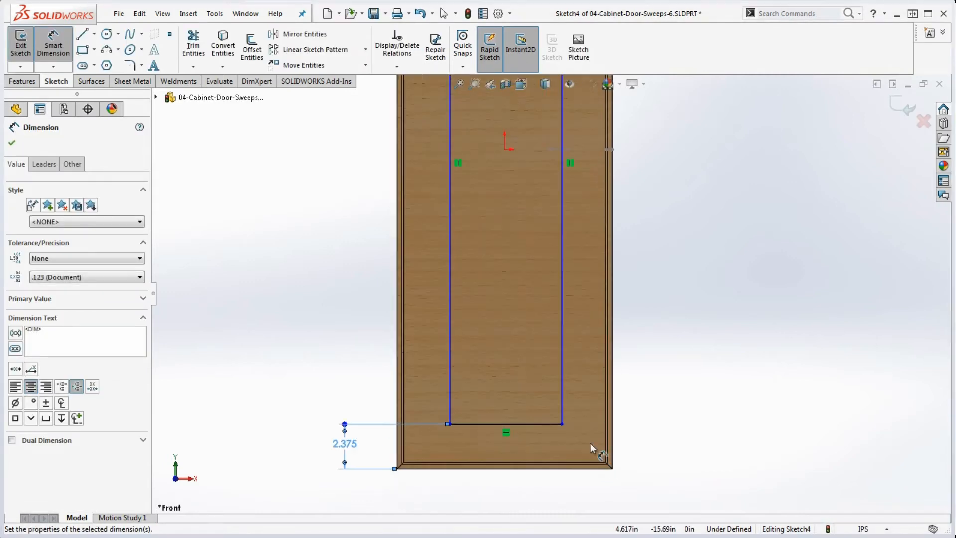
left_click(562, 388)
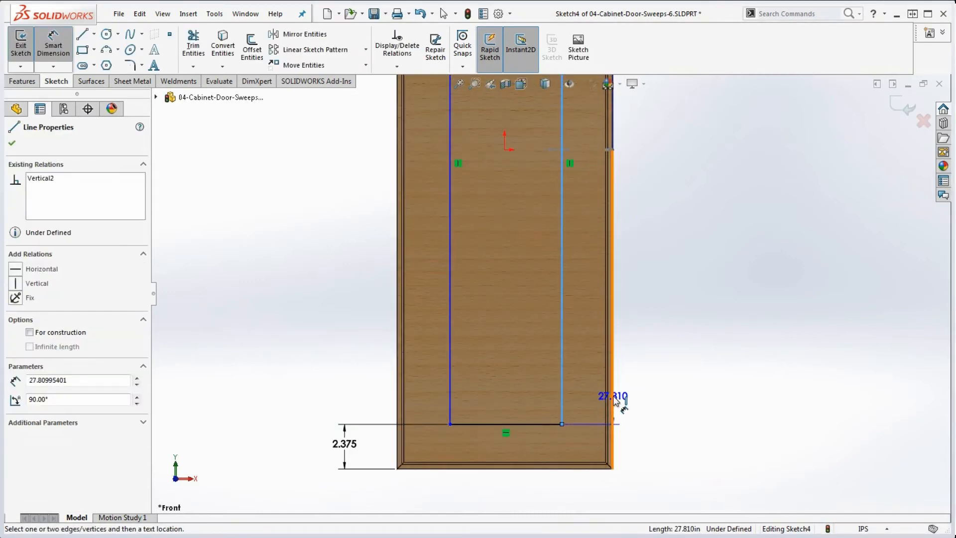
left_click(613, 396)
left_click(643, 423)
type("2.375")
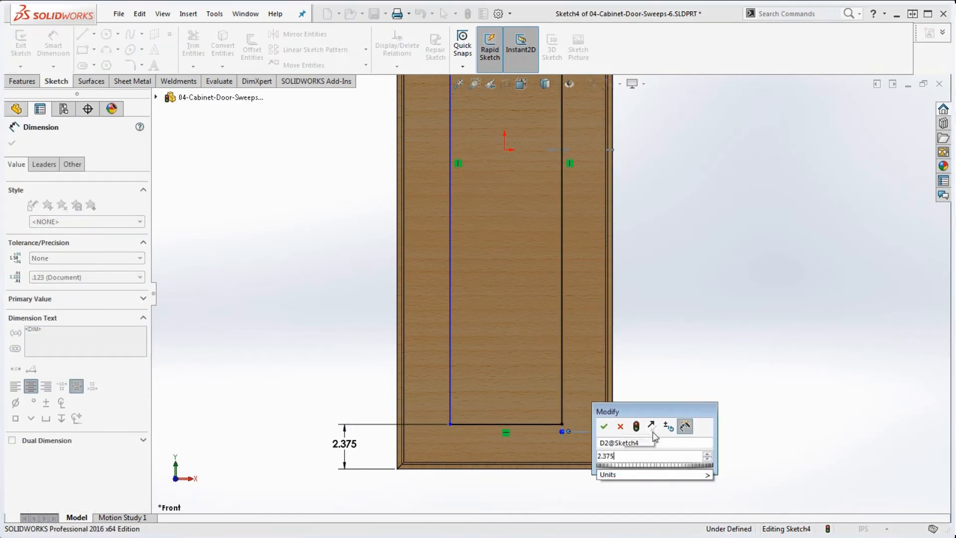
key("Return")
key("Escape")
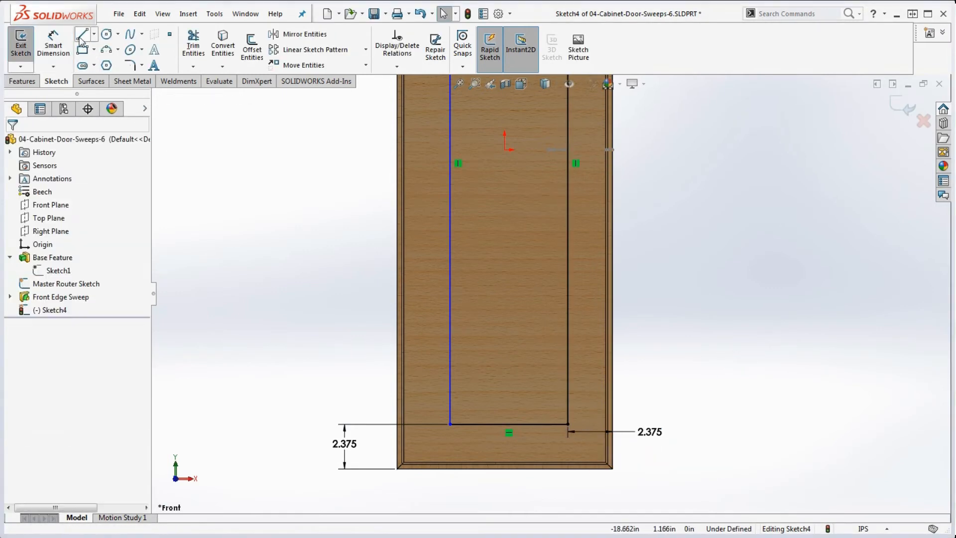
Draw a vertical centerline about 37.4 in long from the midpoint of the door's bottom edge through the origin, ending above the door
left_click(94, 35)
left_click(105, 62)
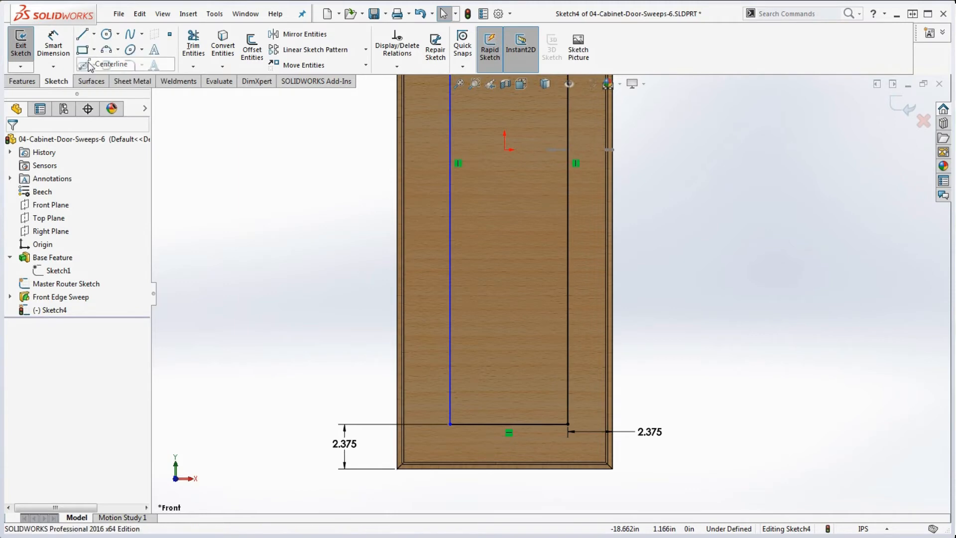
left_click(505, 468)
scroll(522, 493, "up", 5)
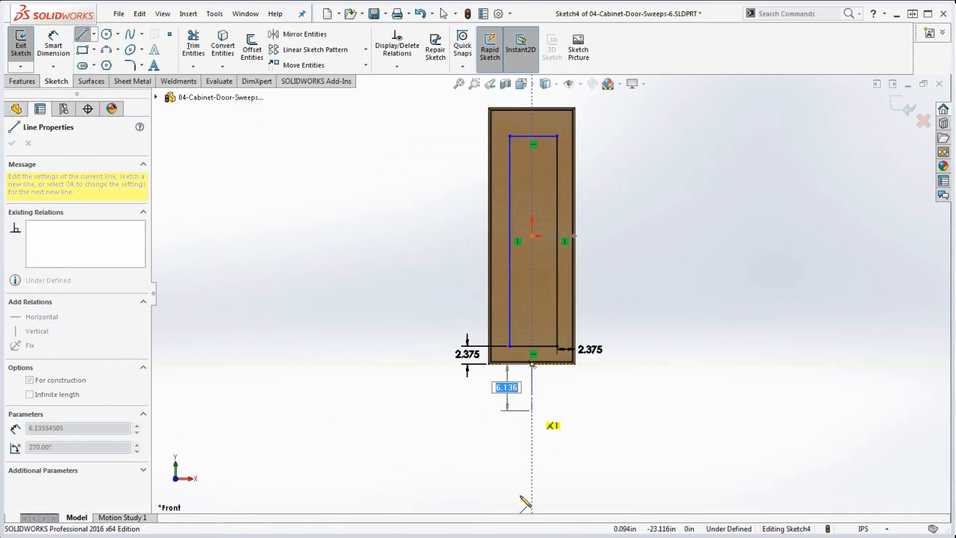
scroll(544, 294, "up", 2)
scroll(543, 179, "down", 4)
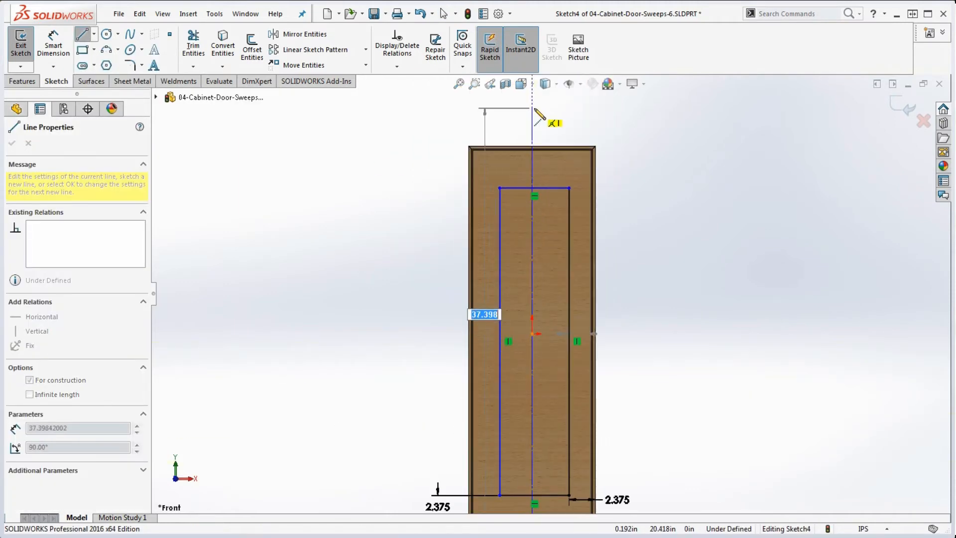
left_click(532, 108)
key("Escape")
Make the rectangle's two vertical sides symmetric about the centerline
scroll(555, 498, "up", 3)
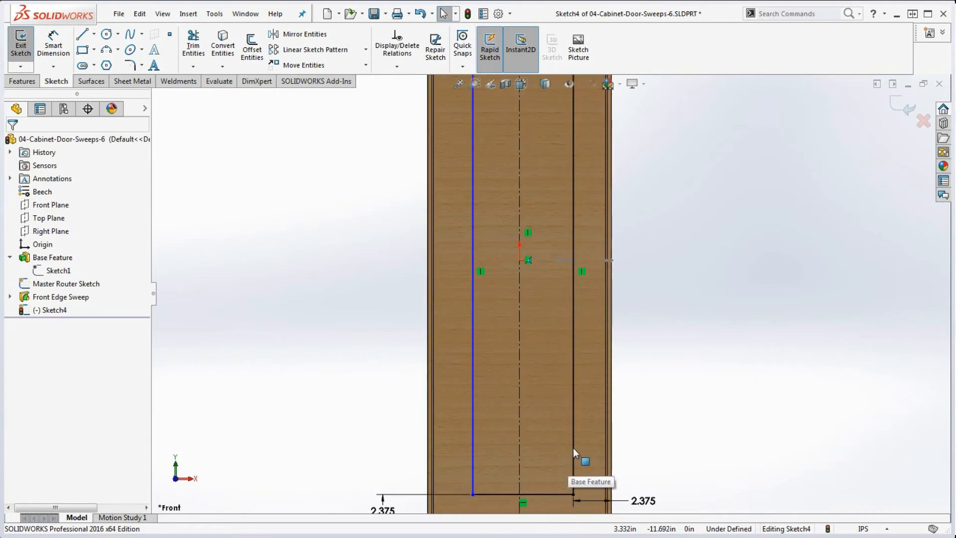
left_click(573, 447)
left_click(519, 458, "ctrl")
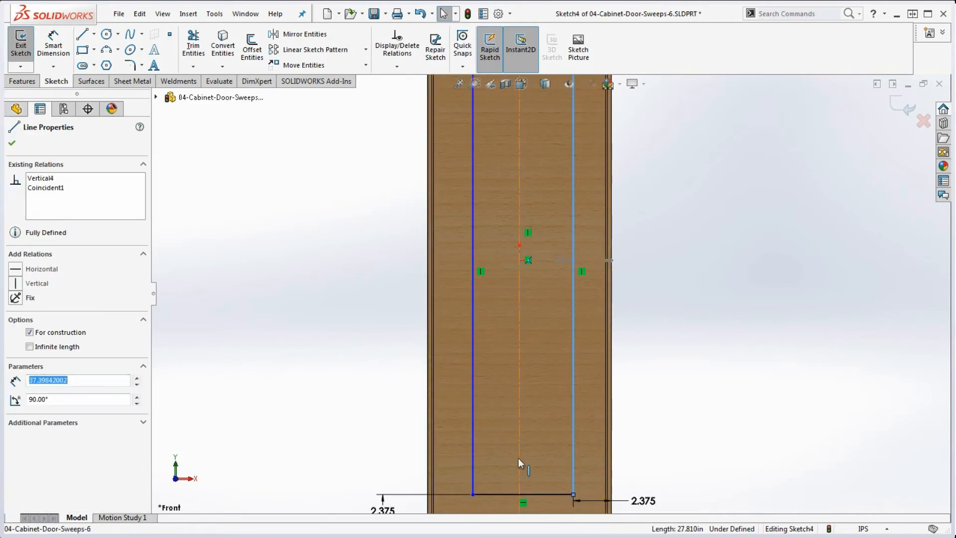
left_click(474, 462, "ctrl")
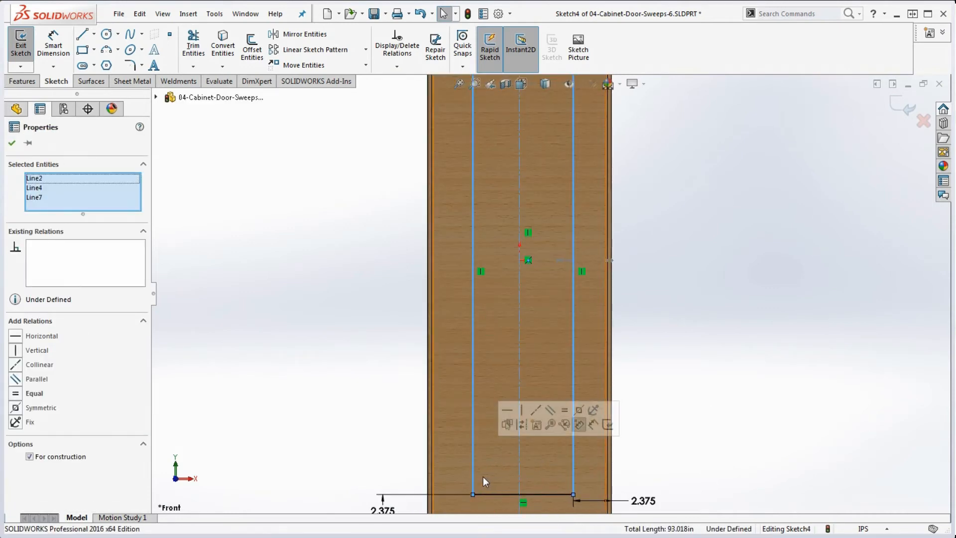
left_click(579, 410)
scroll(667, 314, "up", 3)
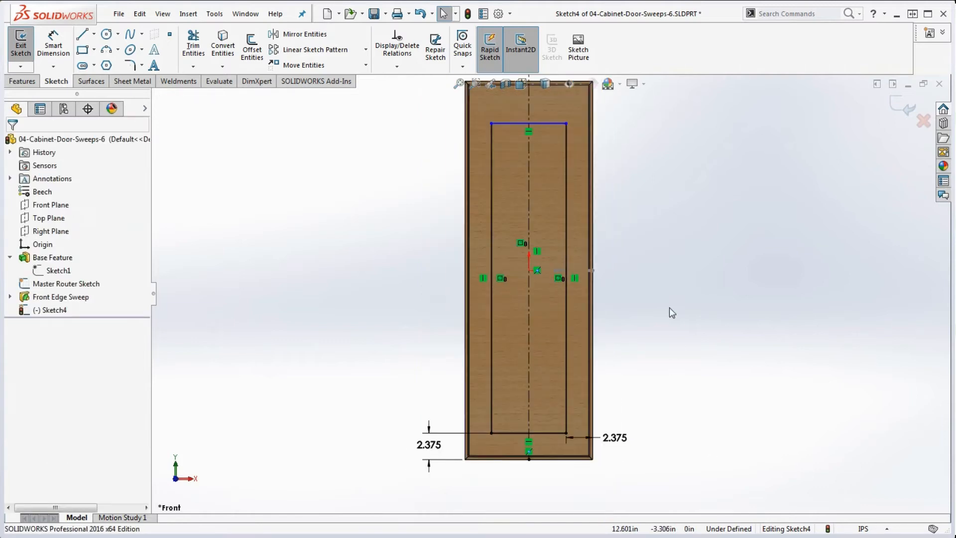
Convert the rectangle's top line to construction geometry and move it slightly lower on the door face
scroll(547, 212, "down", 3)
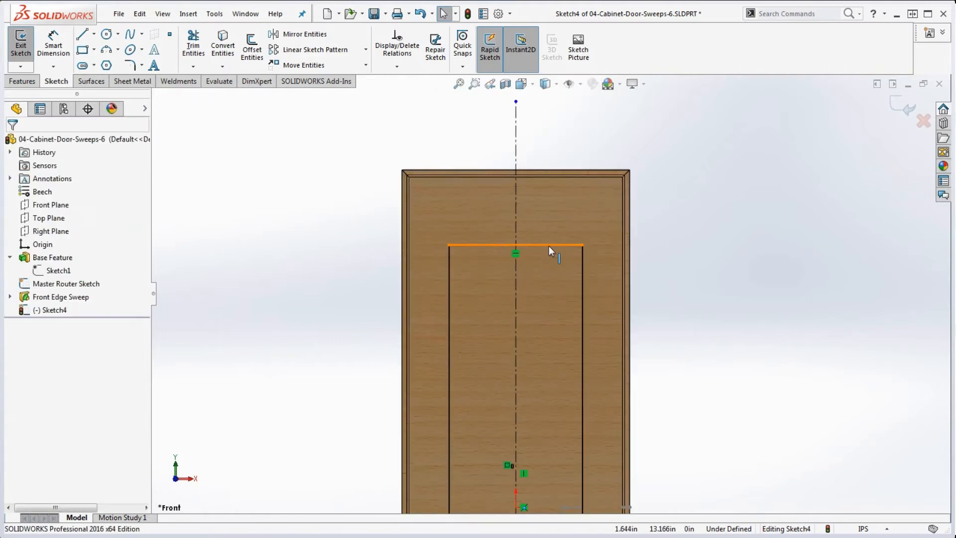
left_click(548, 245)
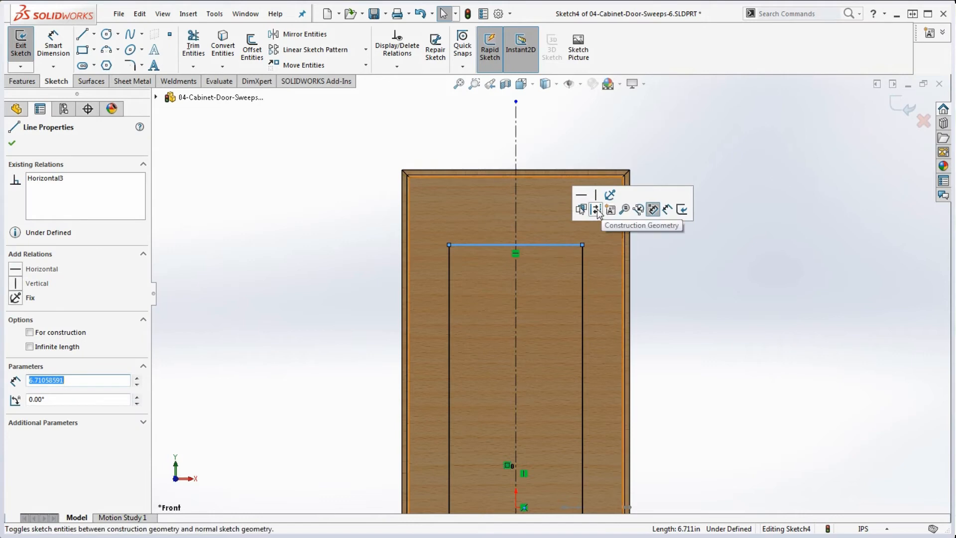
left_click(675, 297)
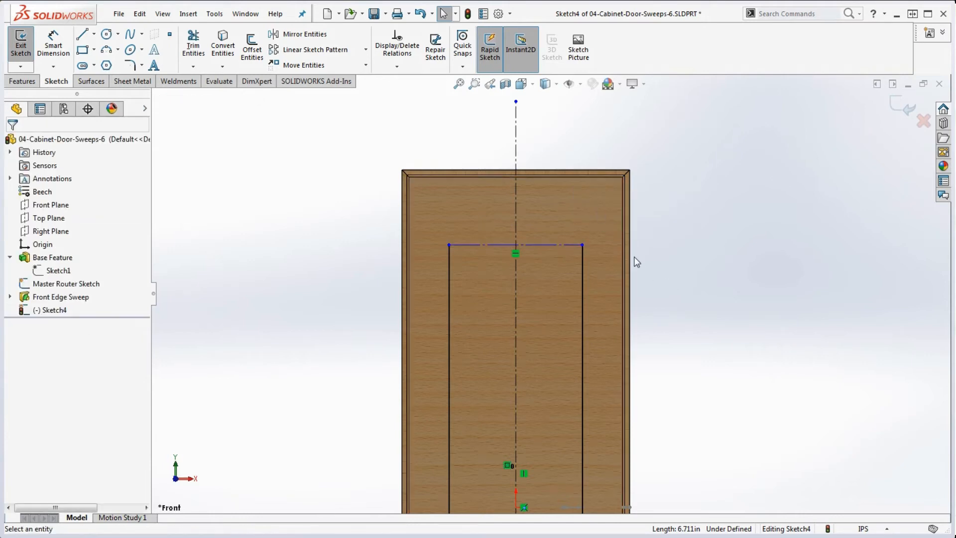
left_click(548, 245)
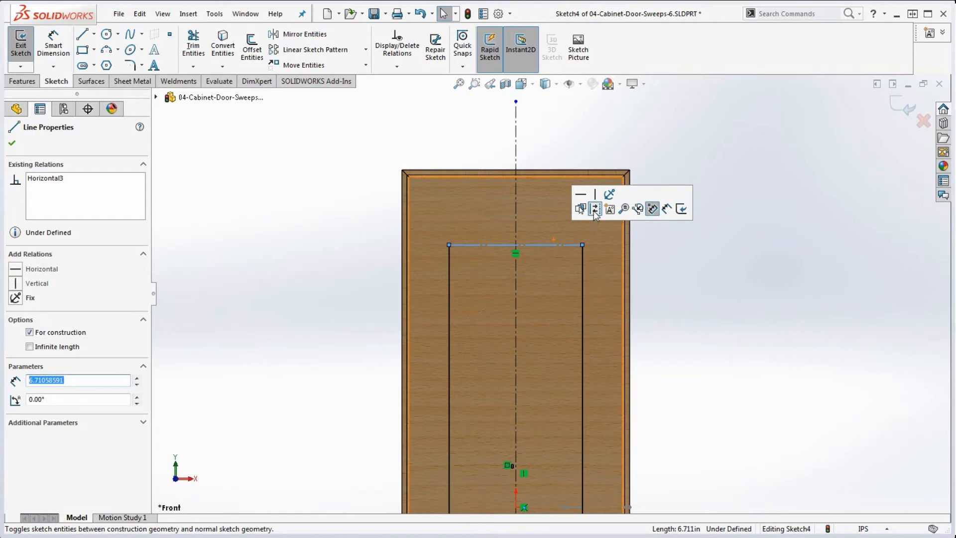
left_click(698, 317)
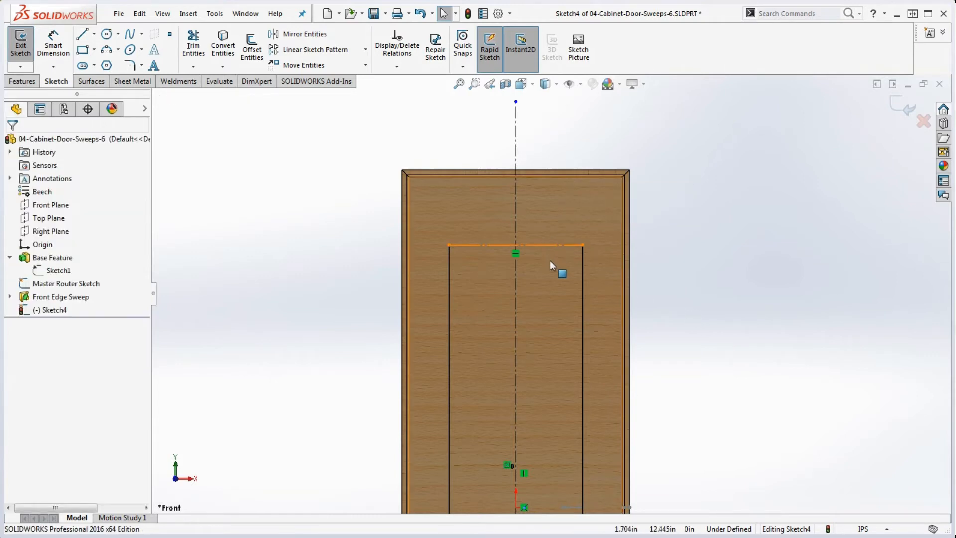
left_click_drag(539, 243, 542, 257)
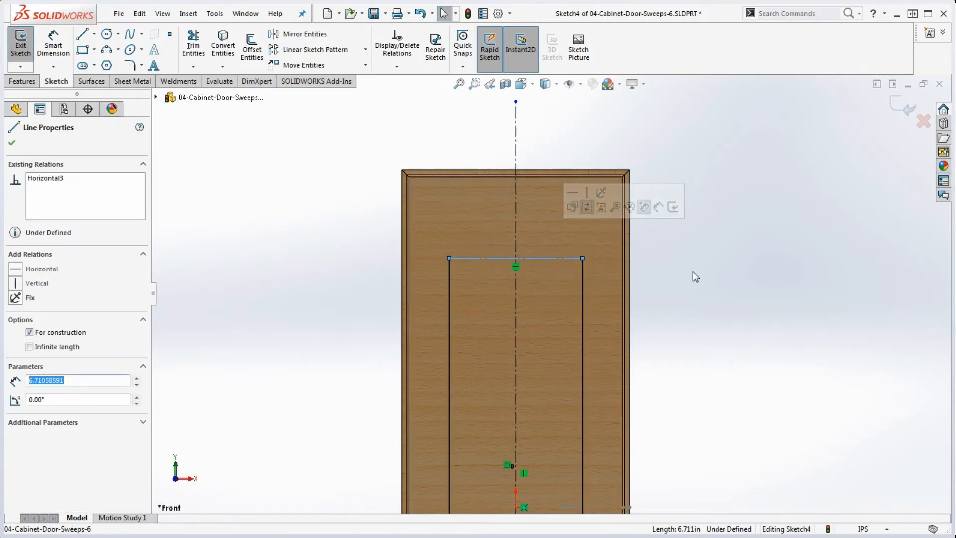
key("Escape")
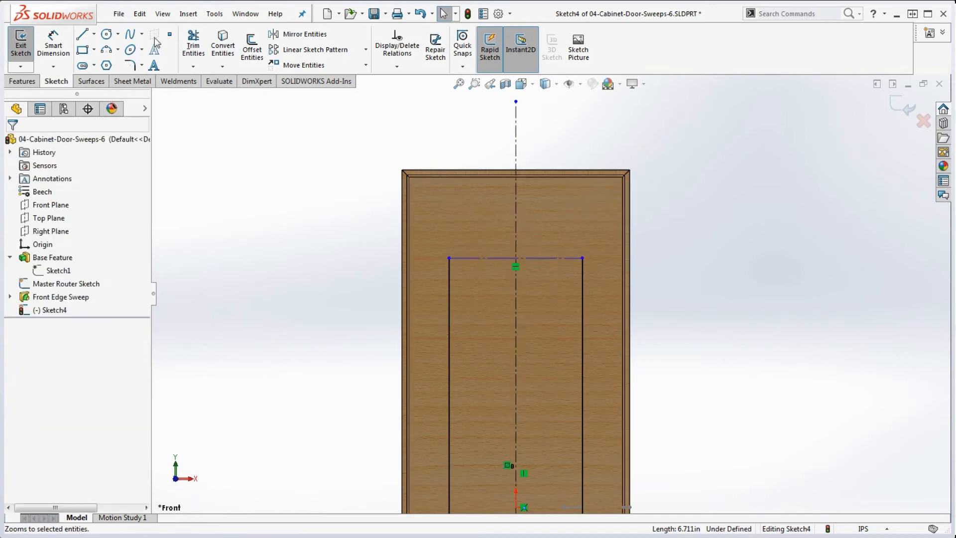
Draw a three-point arc of about 3 in radius from the construction line's right end, and a second of about 1.5 in radius from its end across the centerline
left_click(107, 49)
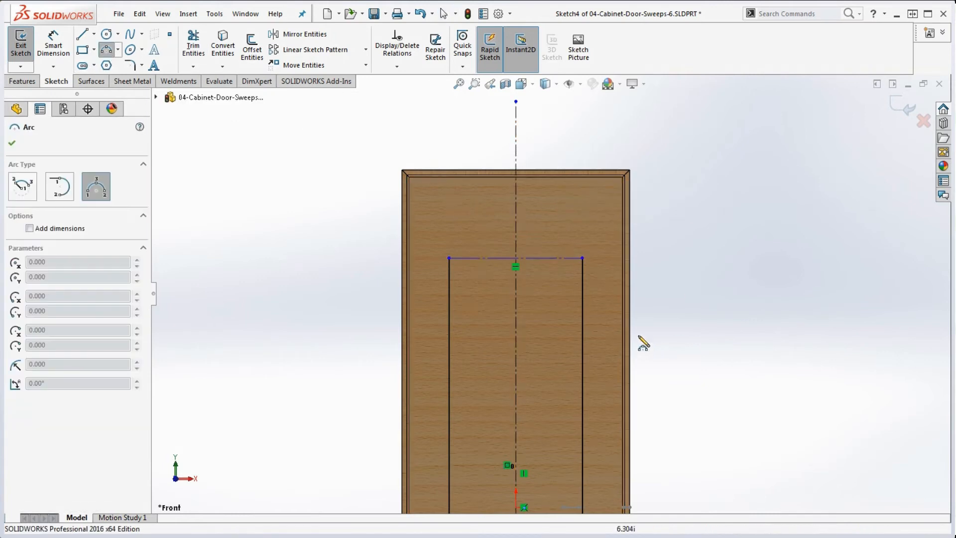
left_click(583, 258)
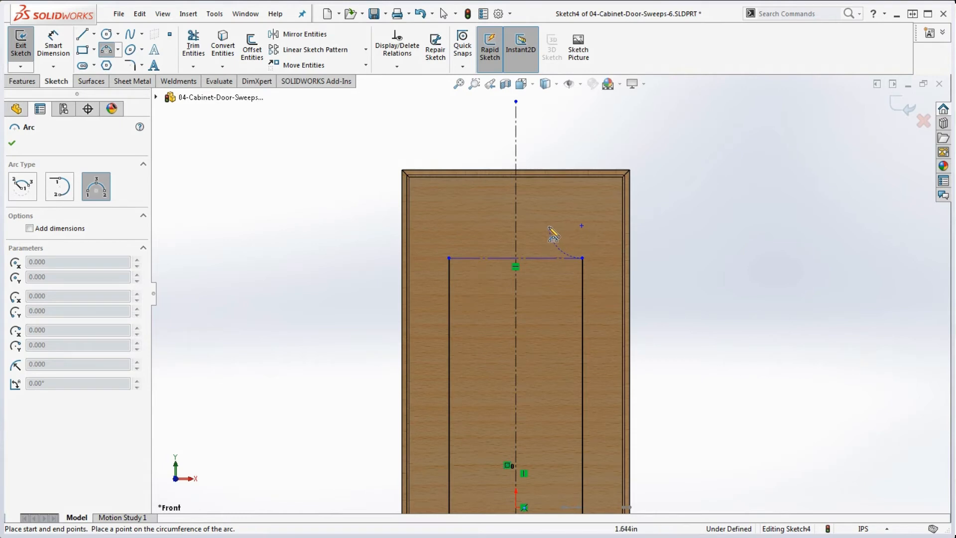
left_click(549, 227)
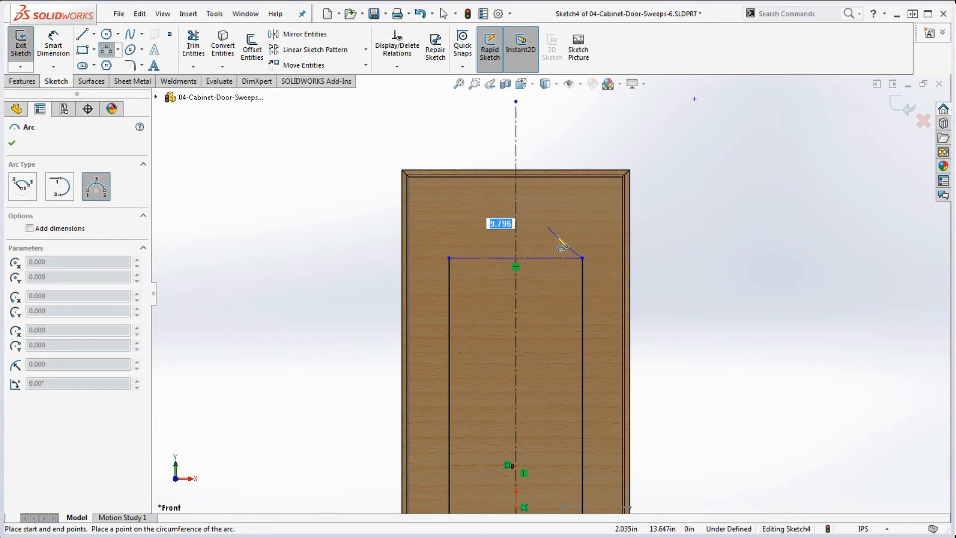
left_click(559, 241)
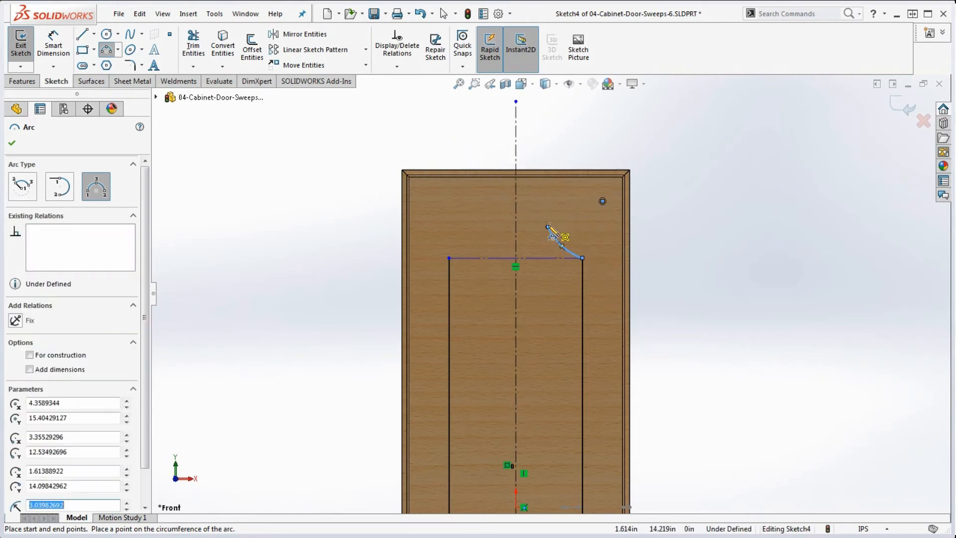
left_click(548, 227)
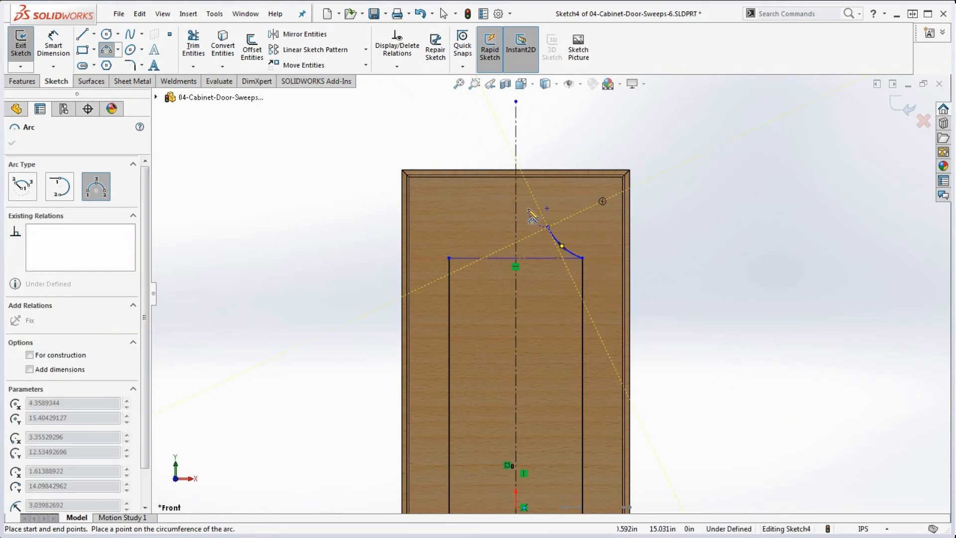
left_click(489, 220)
key("Escape")
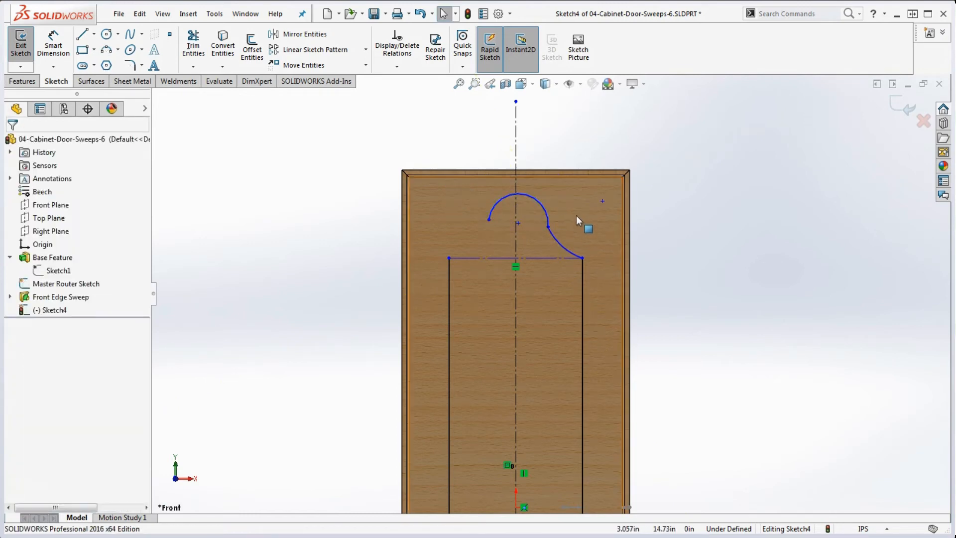
Make the upper arc and the lower right arc tangent to each other
scroll(576, 216, "down", 8)
left_click_drag(543, 270, 459, 256)
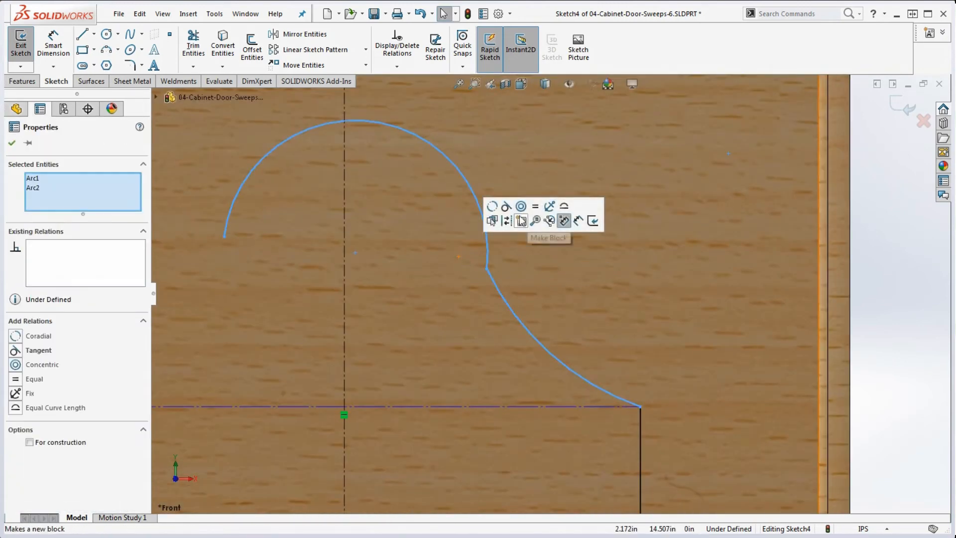
left_click(506, 206)
scroll(619, 280, "up", 4)
key("Escape")
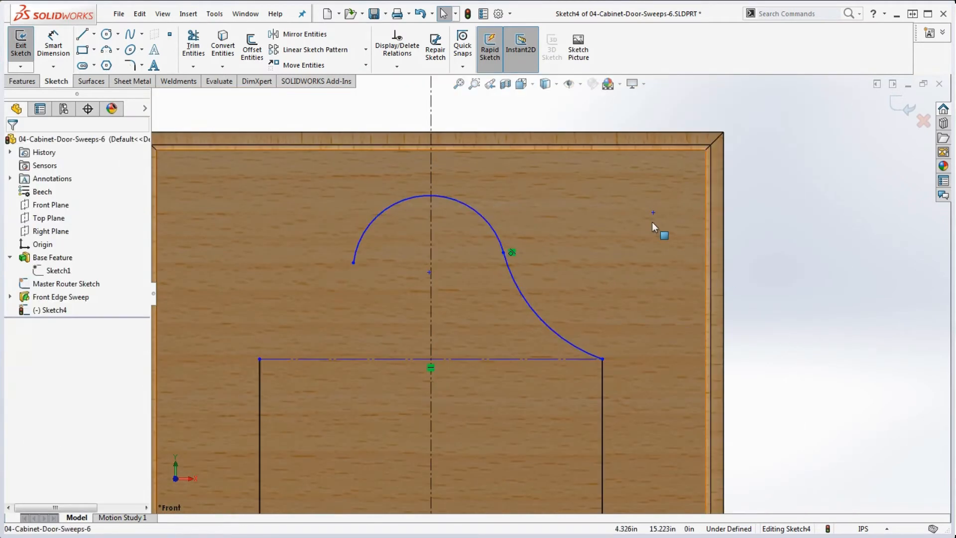
Make the center point of the lower right arc coincident with the rectangle's right vertical line
left_click(653, 213)
left_click(603, 444)
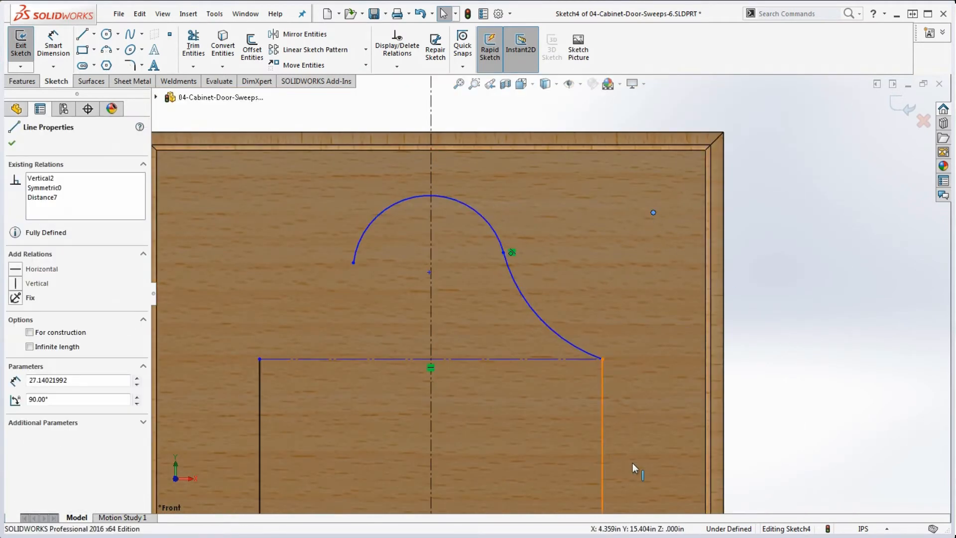
left_click(654, 212, "ctrl")
left_click(15, 350)
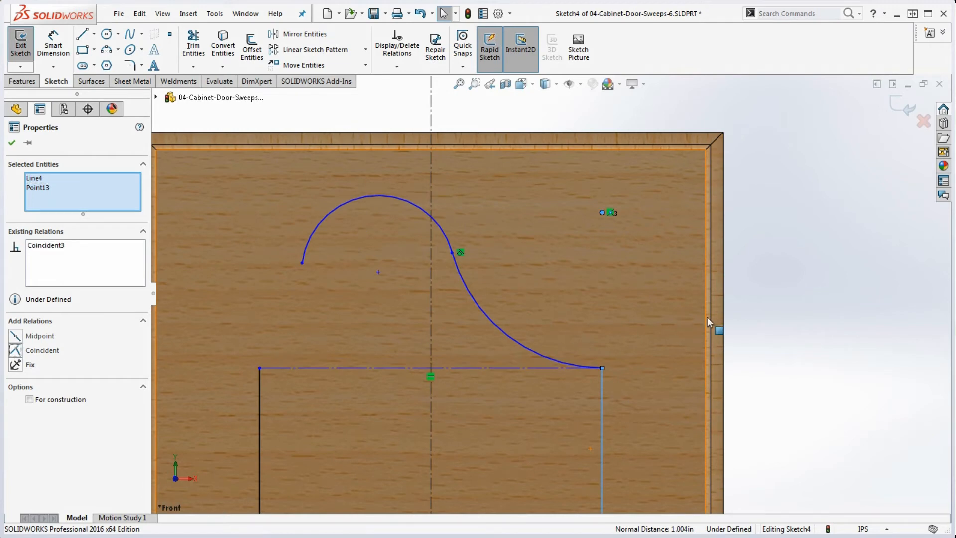
left_click(775, 304)
Make the midpoint of the upper arc coincident with the vertical centerline
scroll(752, 315, "up", 3)
scroll(531, 328, "down", 5)
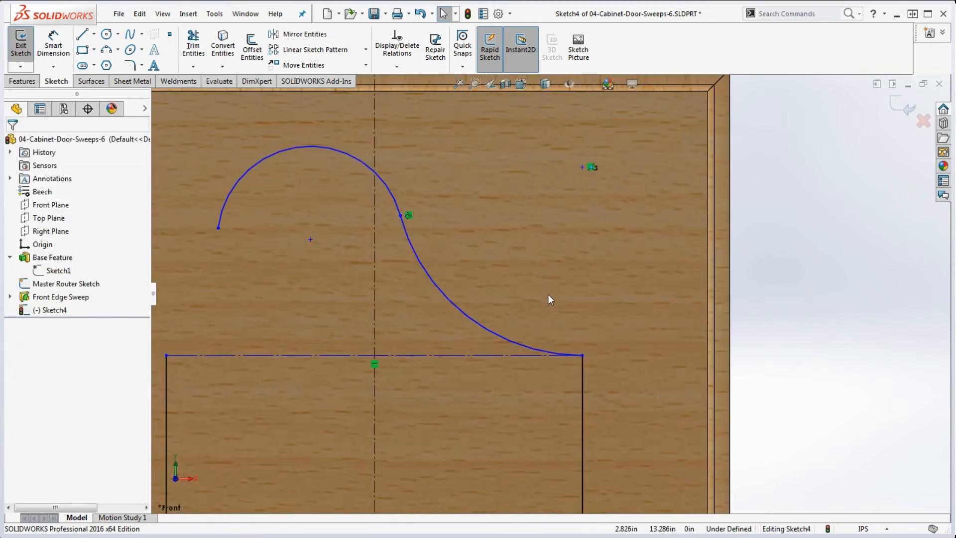
right_click(313, 147)
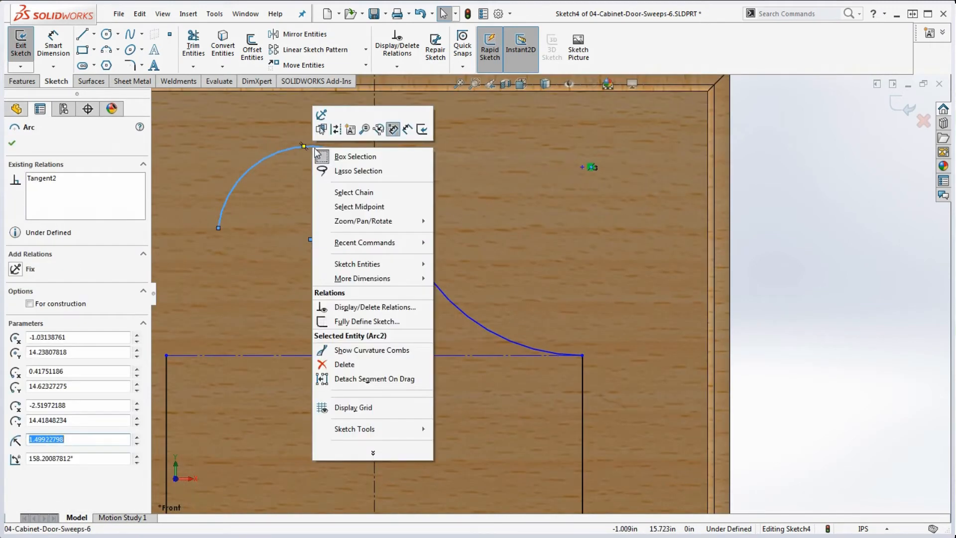
left_click(380, 211)
left_click(377, 241, "ctrl")
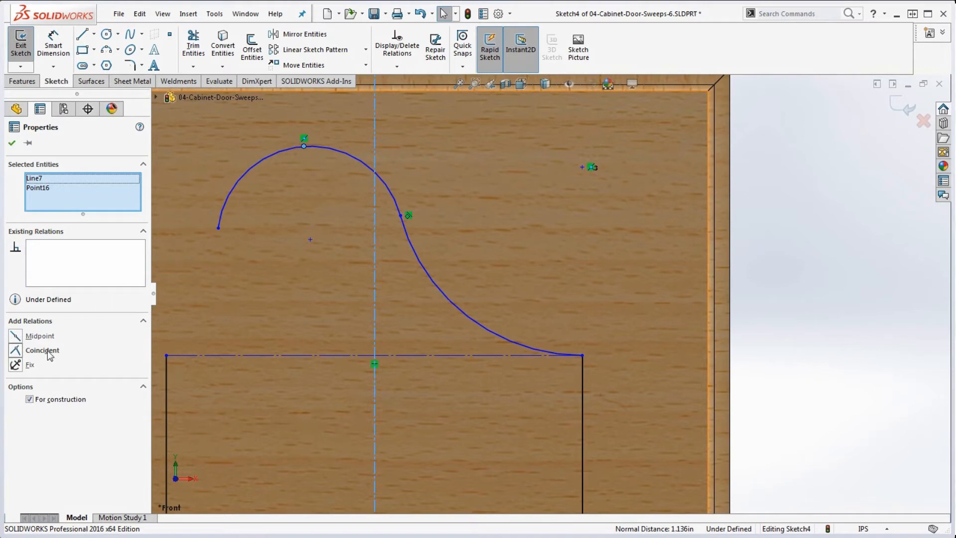
left_click(14, 351)
left_click(877, 271)
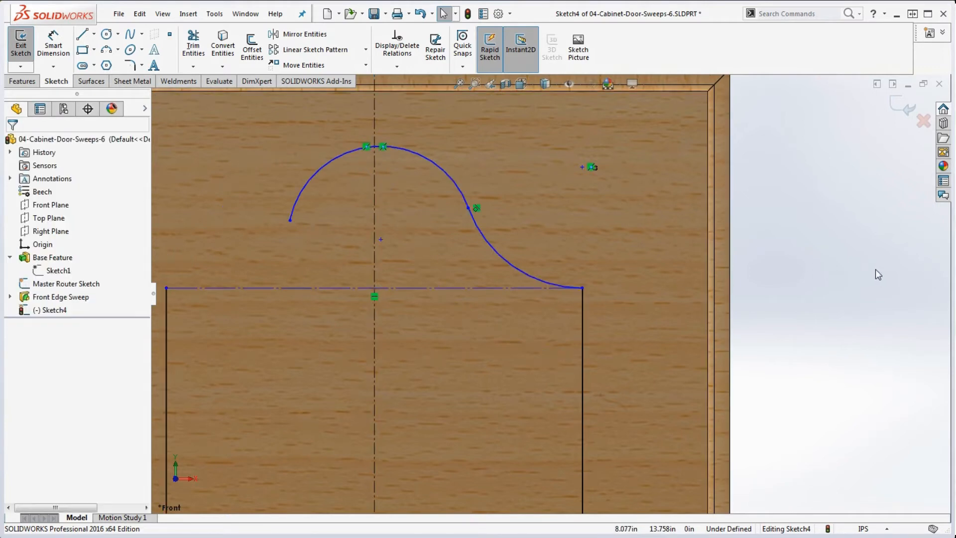
Mirror the lower right arc about the vertical centerline
scroll(783, 268, "up", 3)
scroll(375, 249, "down", 1)
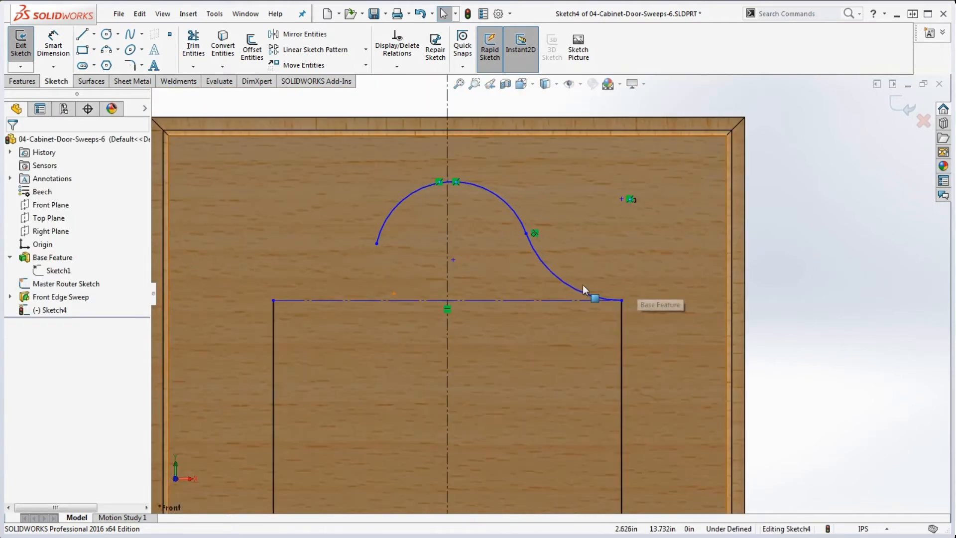
left_click(558, 279)
left_click(448, 271, "ctrl")
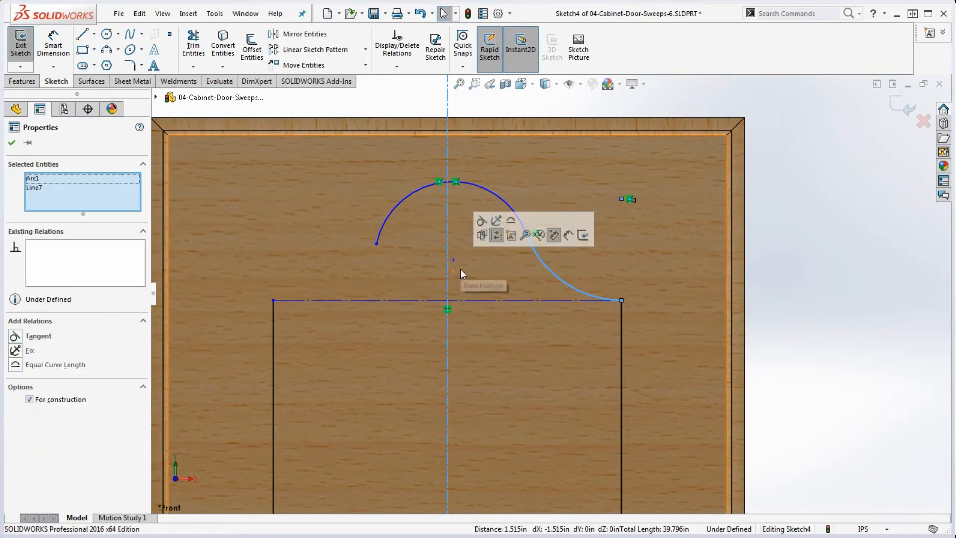
left_click(305, 35)
Merge the mirrored arc's upper endpoint with the free left endpoint of the upper arc
scroll(348, 262, "down", 2)
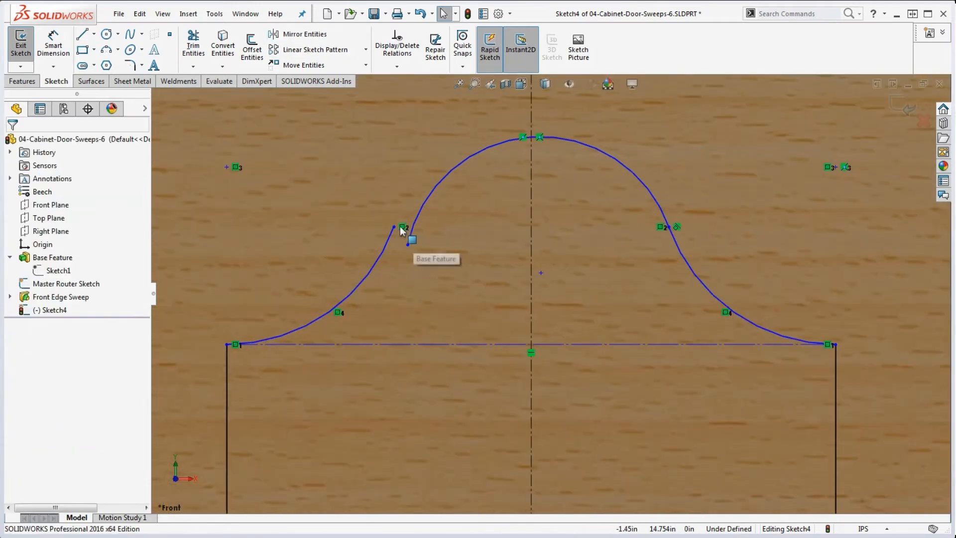
left_click(393, 227)
left_click(407, 245, "ctrl")
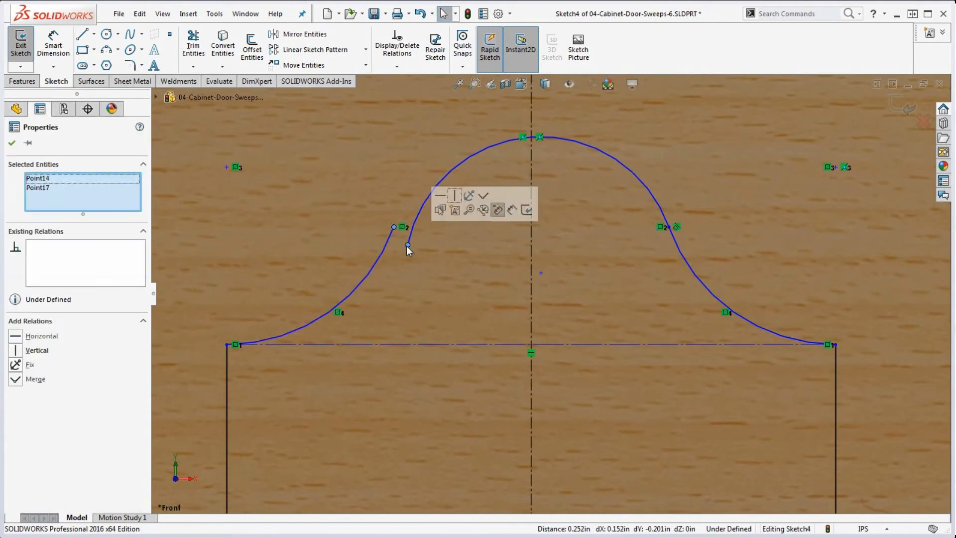
left_click(485, 198)
scroll(640, 248, "up", 3)
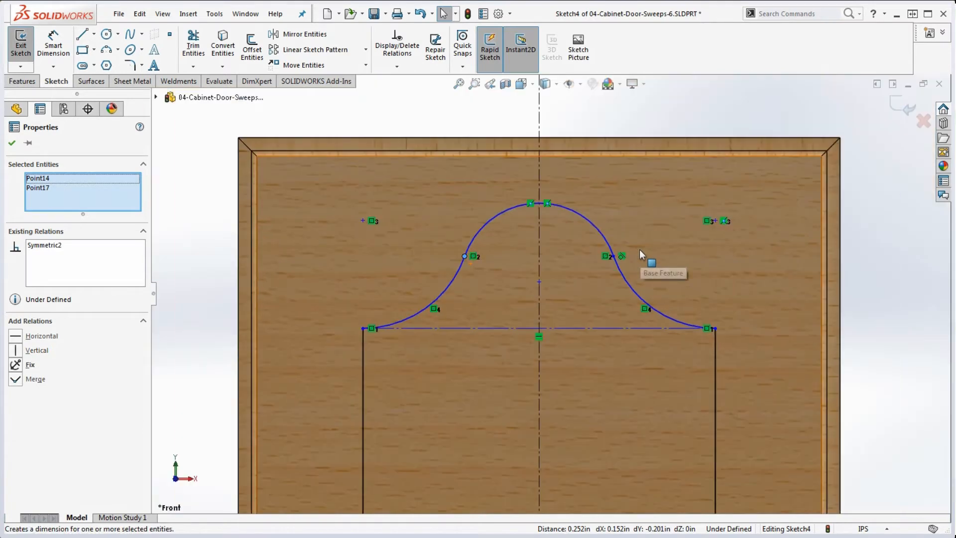
left_click(928, 303)
Dimension the distance from the top of the upper arc to the door's top edge as 2 in
scroll(849, 297, "down", 3)
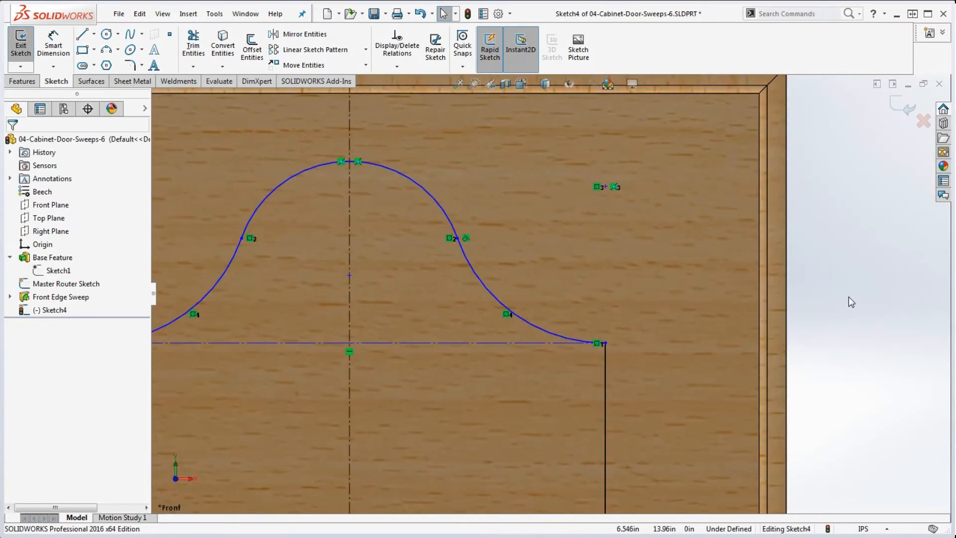
scroll(806, 295, "up", 4)
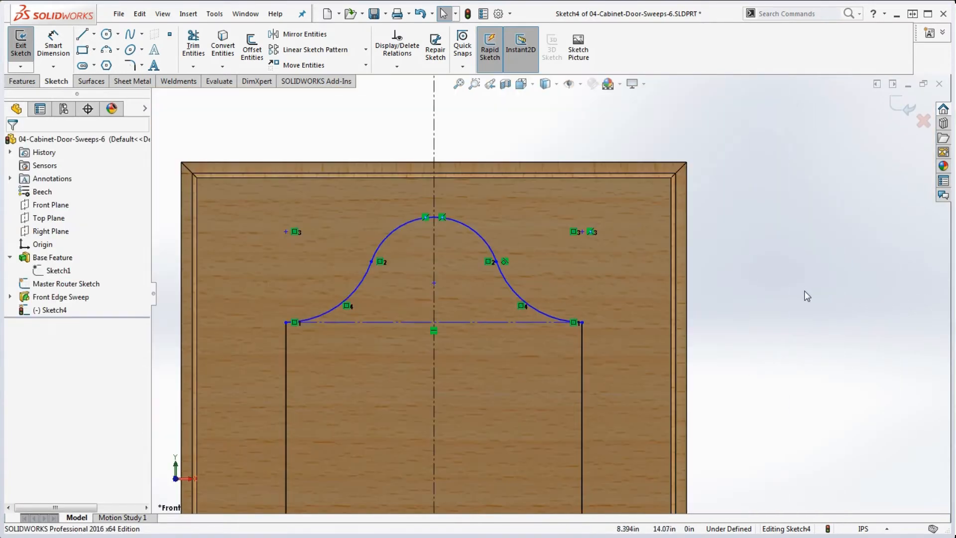
left_click(53, 45)
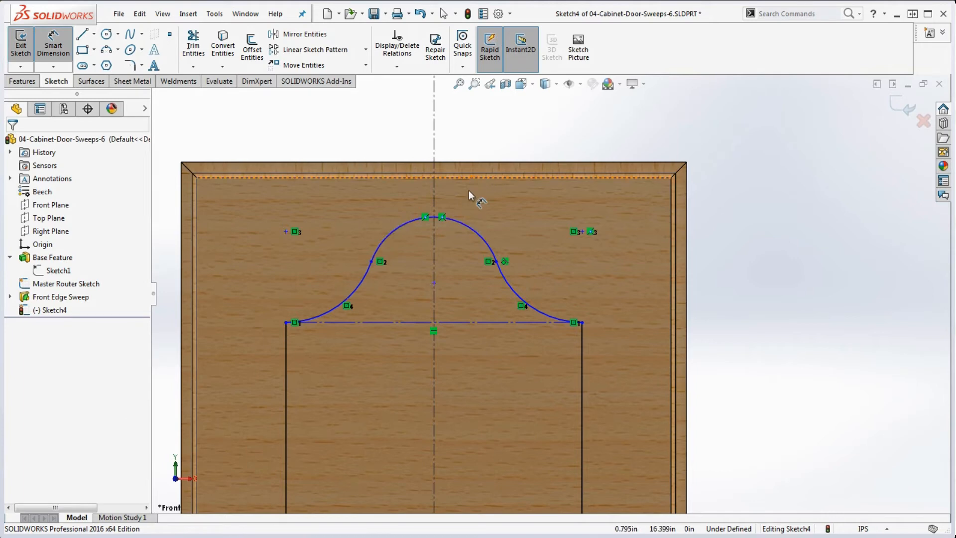
left_click(463, 221)
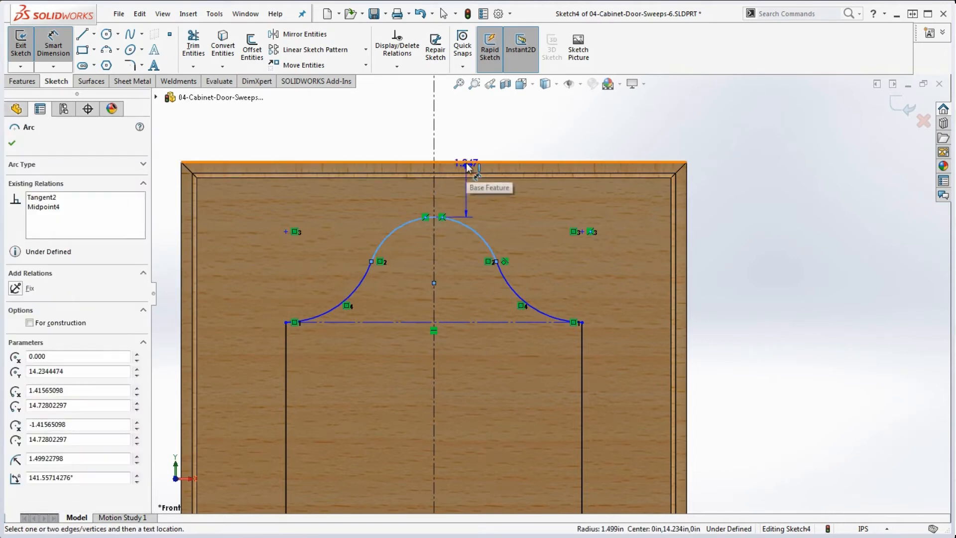
left_click(468, 166)
left_click(379, 136)
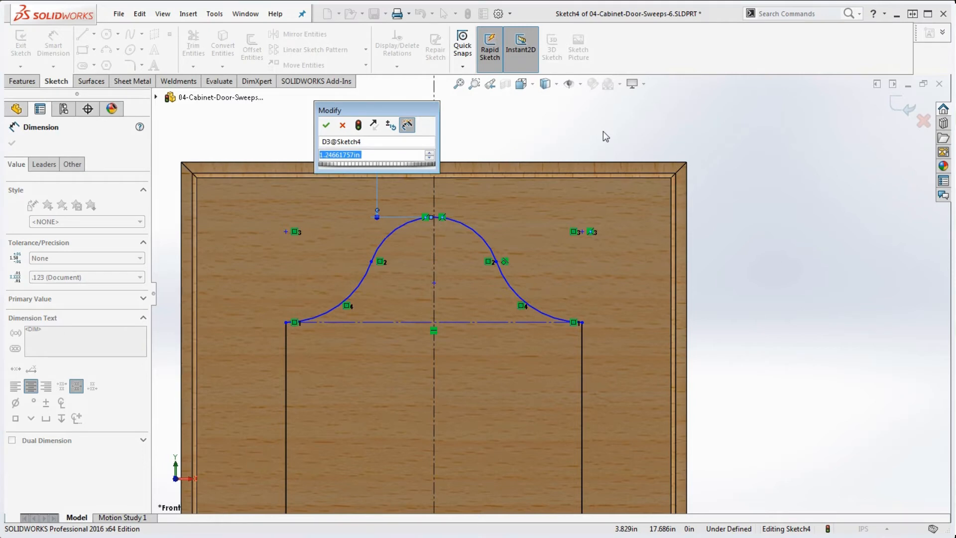
type("2")
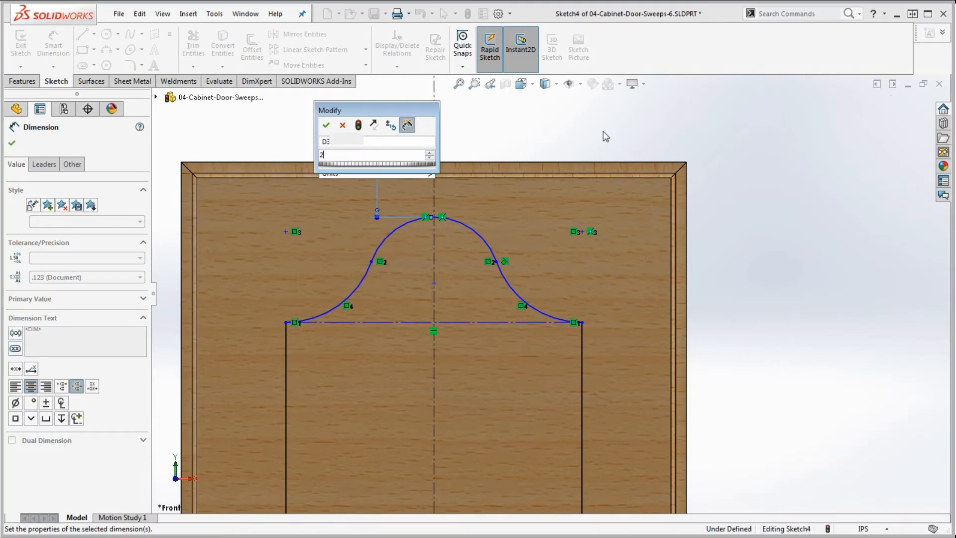
key("Return")
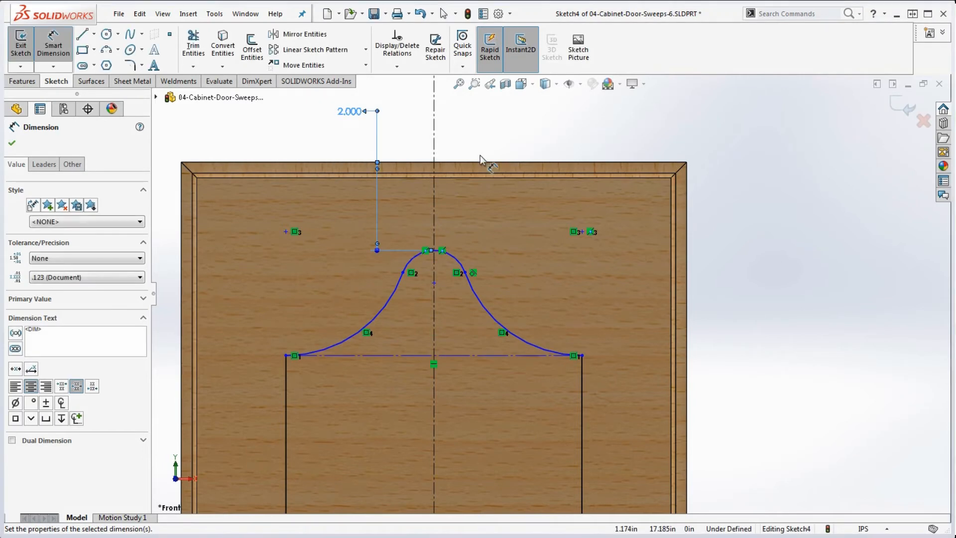
Dimension the distance from the lower right arc's outer endpoint to the door's top edge as 3.5 in
left_click(582, 356)
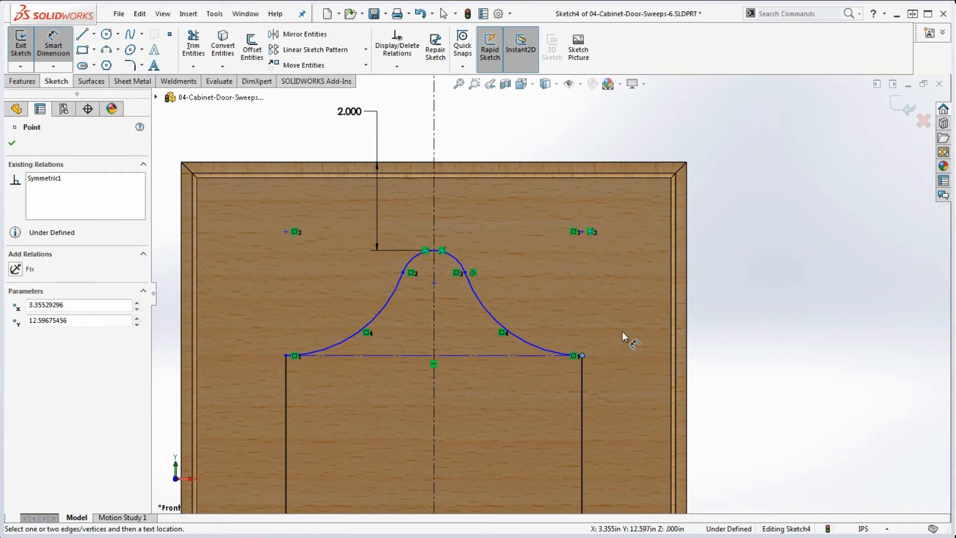
left_click(591, 163)
left_click(626, 231)
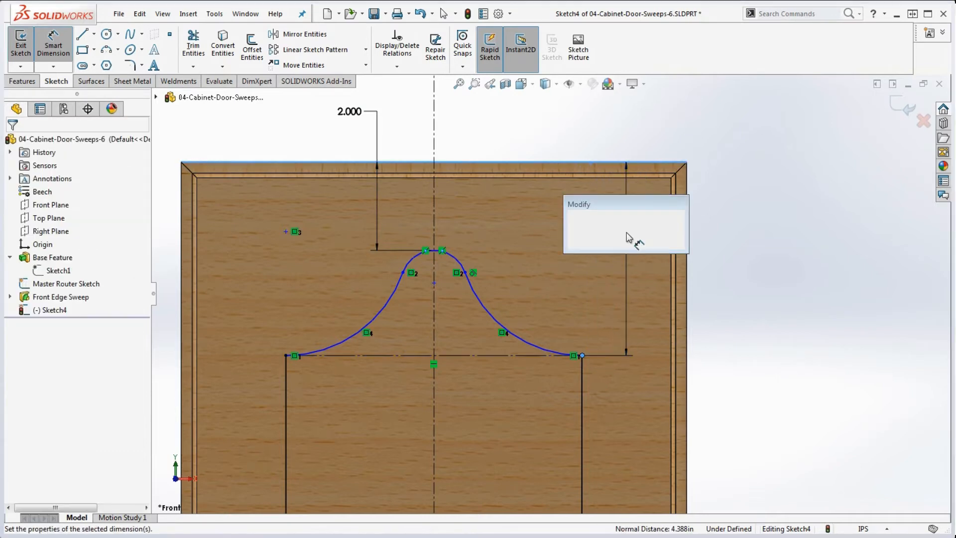
type("3.5")
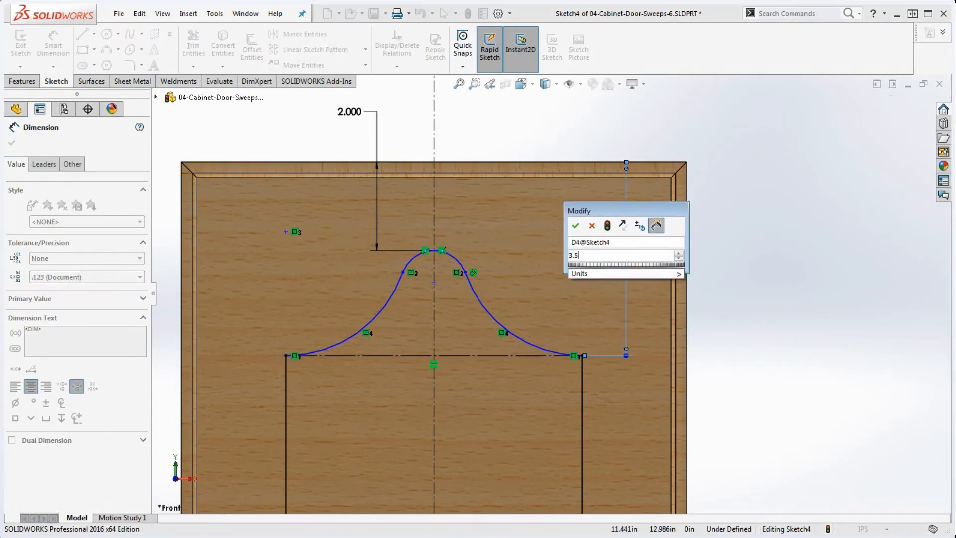
key("Return")
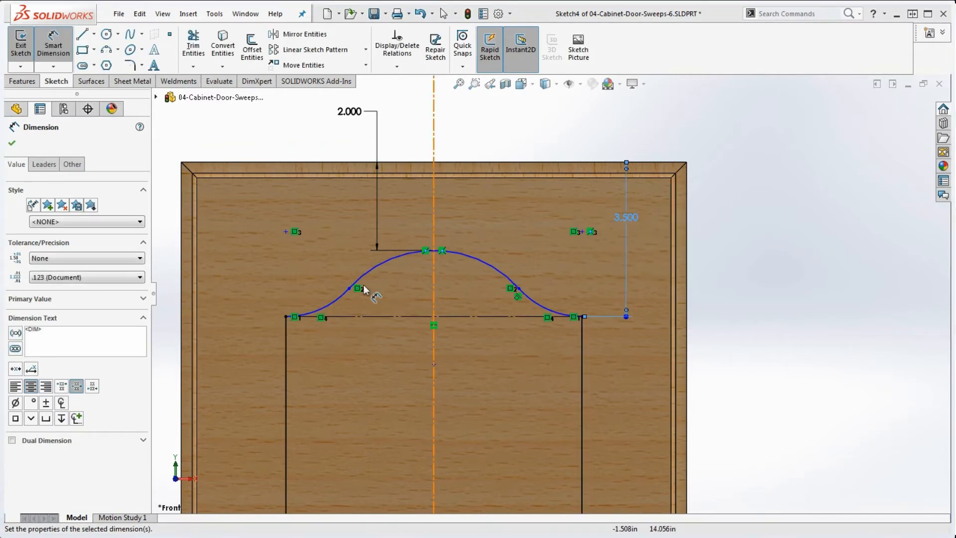
Pull the junction of the upper and right arcs inward to test the sketch's remaining freedom
left_click(349, 289)
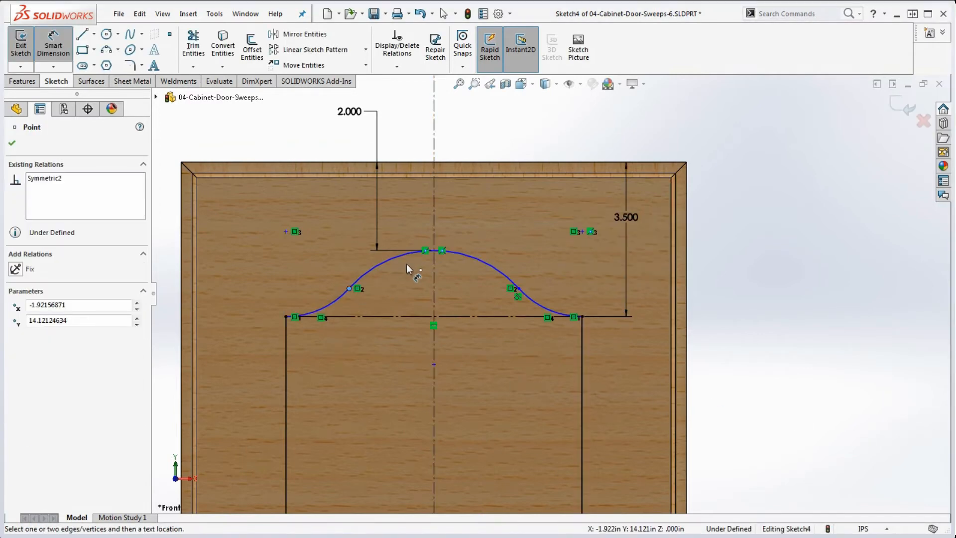
left_click_drag(519, 289, 486, 286)
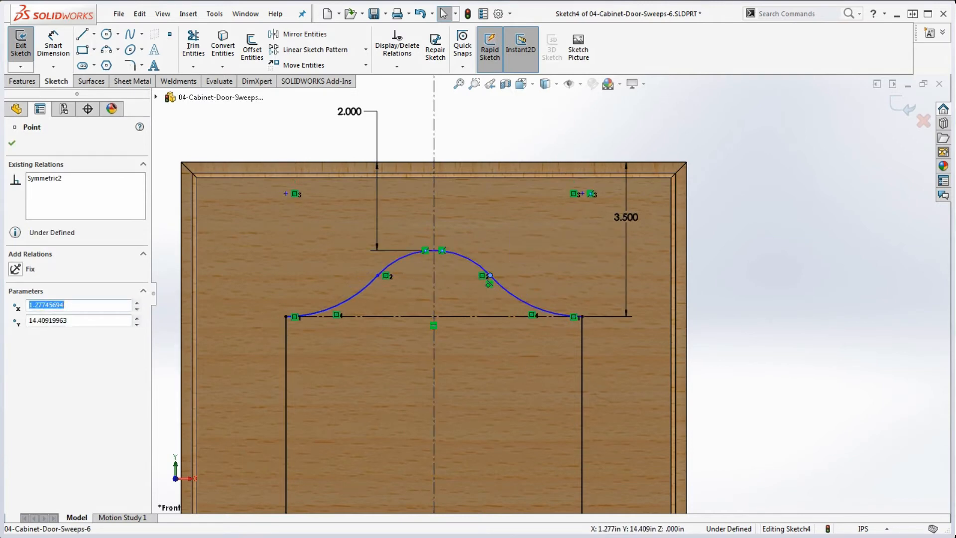
left_click(730, 226)
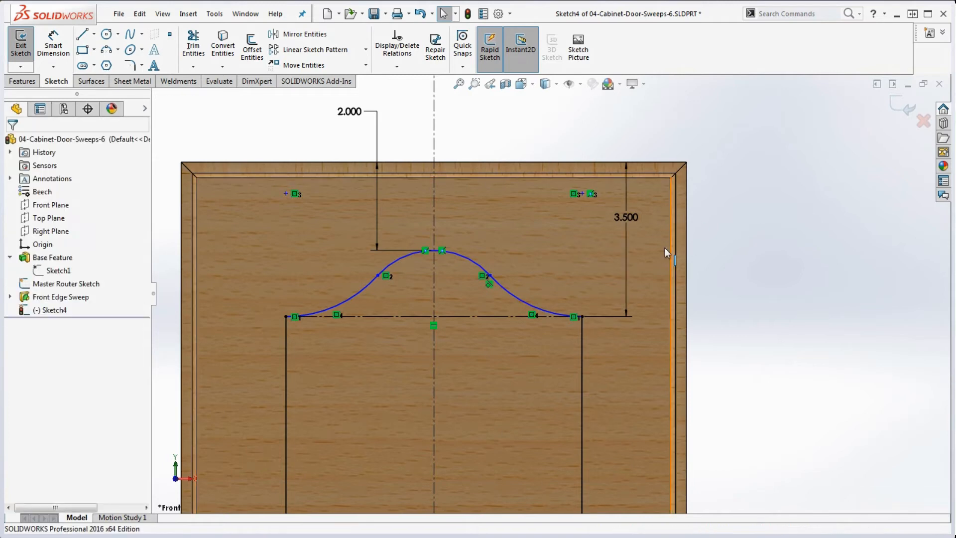
Make the lower right arc and the upper arc equal in radius
left_click(509, 291)
left_click(469, 259, "ctrl")
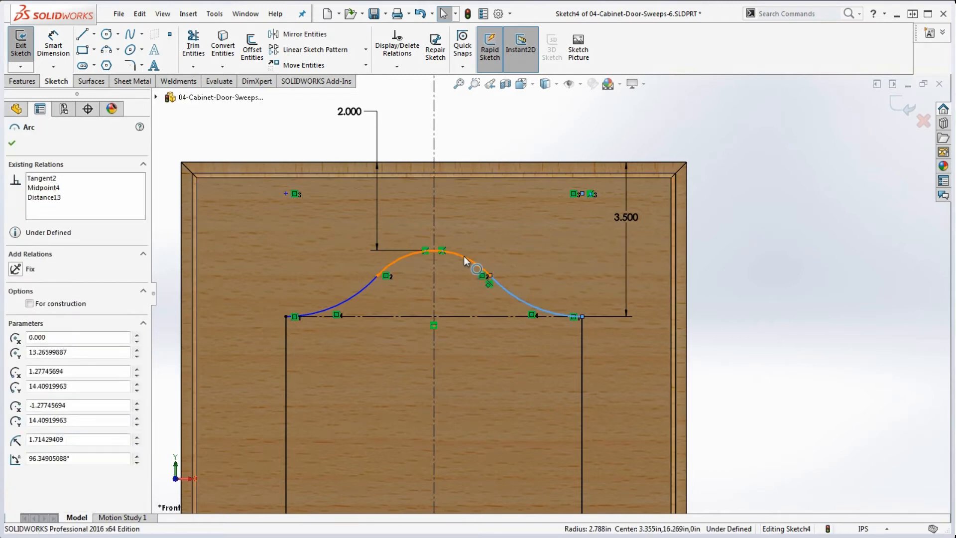
left_click(554, 206)
left_click(732, 287)
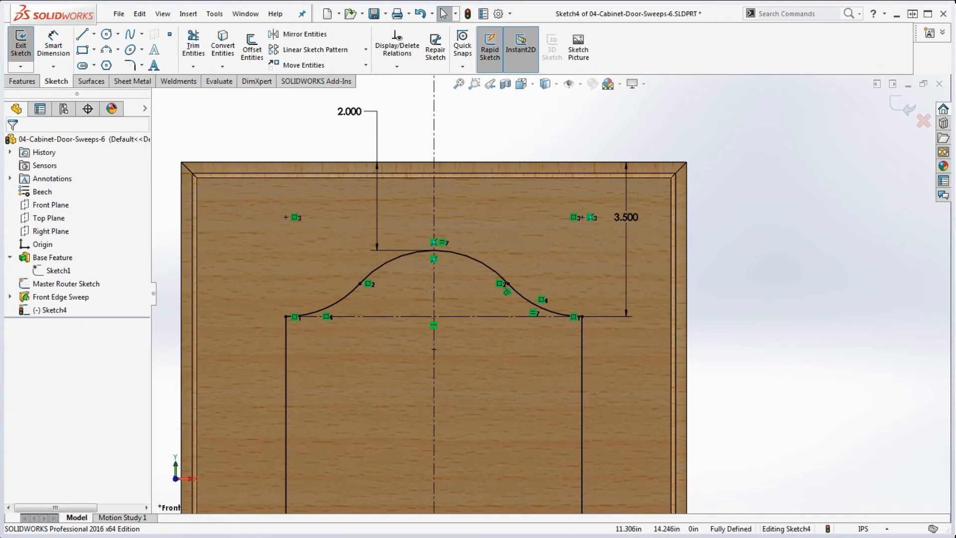
Review the door front profile in the PDF drawing, return to SOLIDWORKS and exit the arched path sketch
key("alt+Tab")
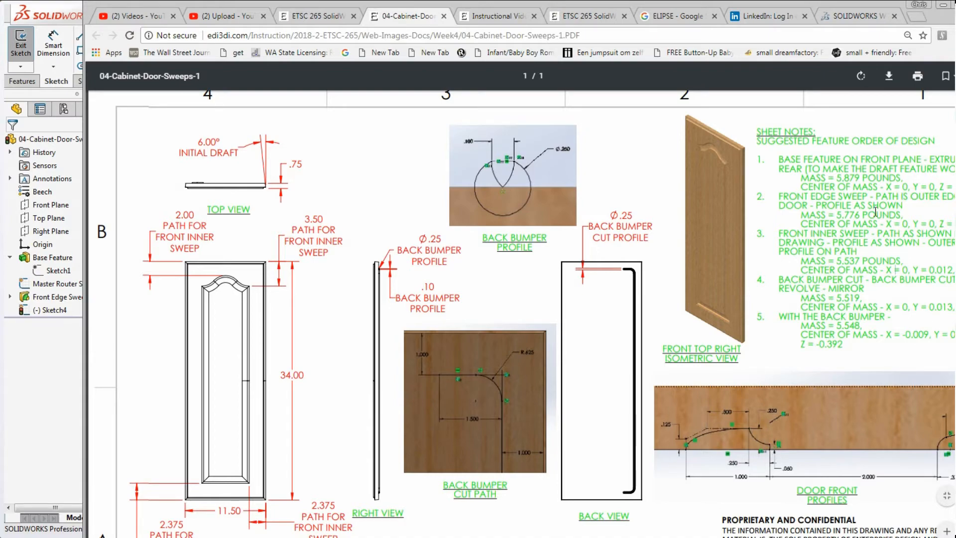
scroll(867, 459, "up", 5, "ctrl")
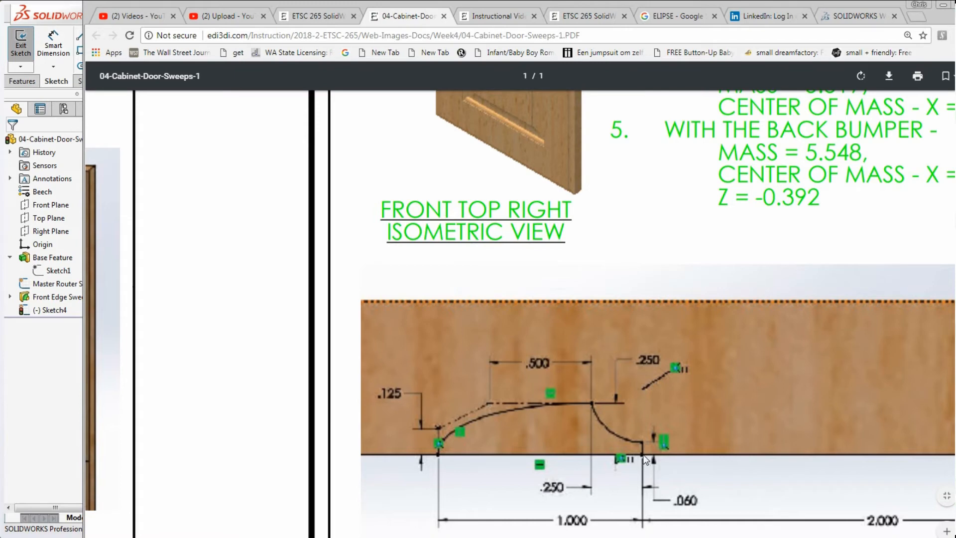
left_click(943, 5)
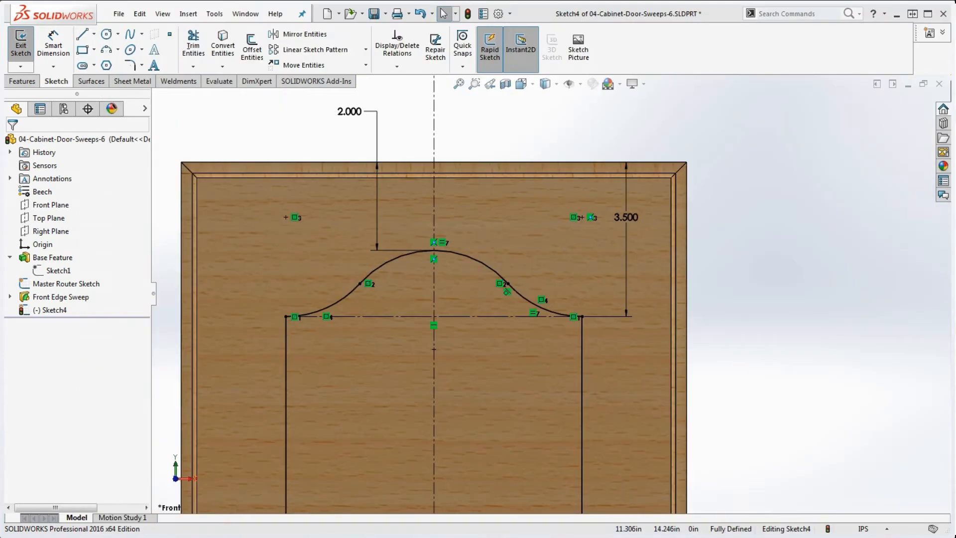
left_click(468, 14)
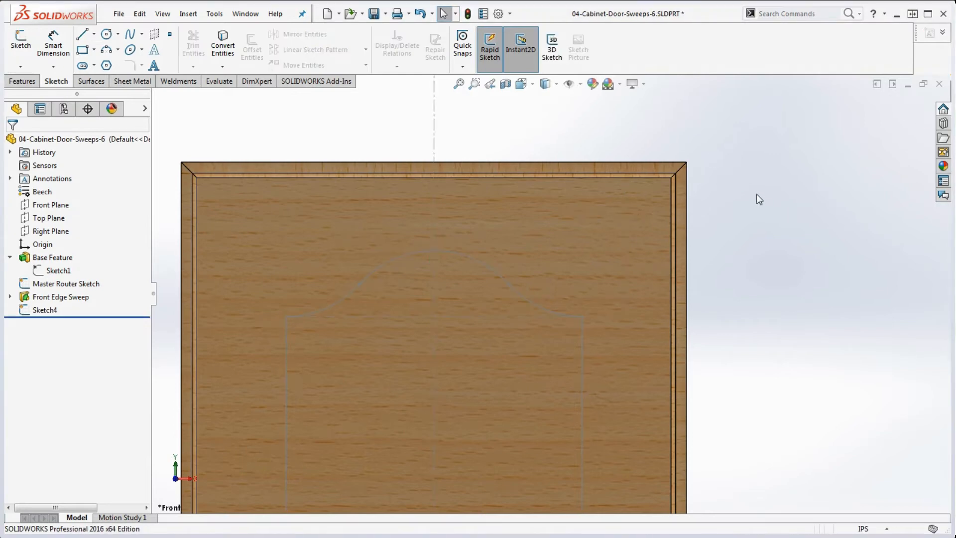
Examine how the inner router profile's end meets the right vertical line of the sweep path in front and tilted views
scroll(759, 200, "down", 3)
scroll(655, 391, "down", 2)
scroll(551, 457, "up", 6)
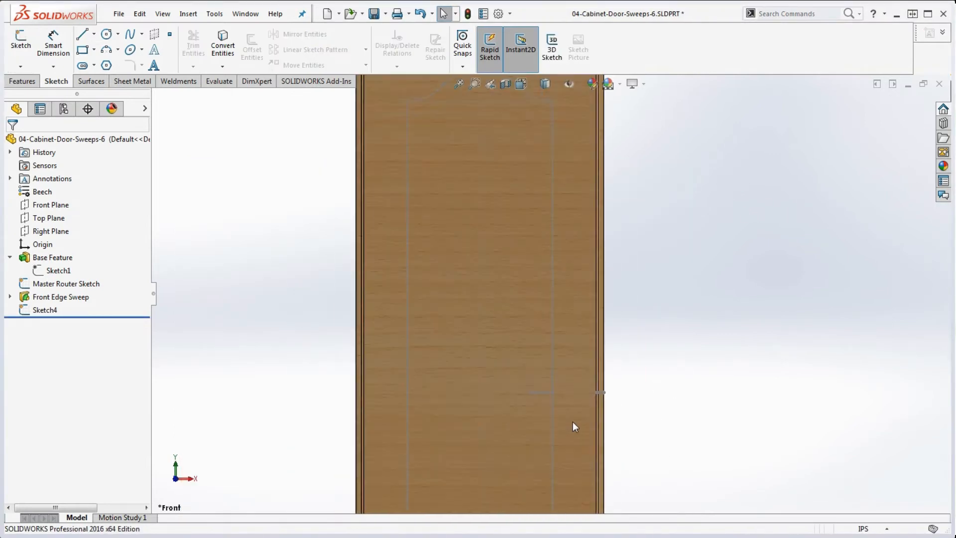
scroll(573, 422, "up", 3)
scroll(529, 371, "up", 4)
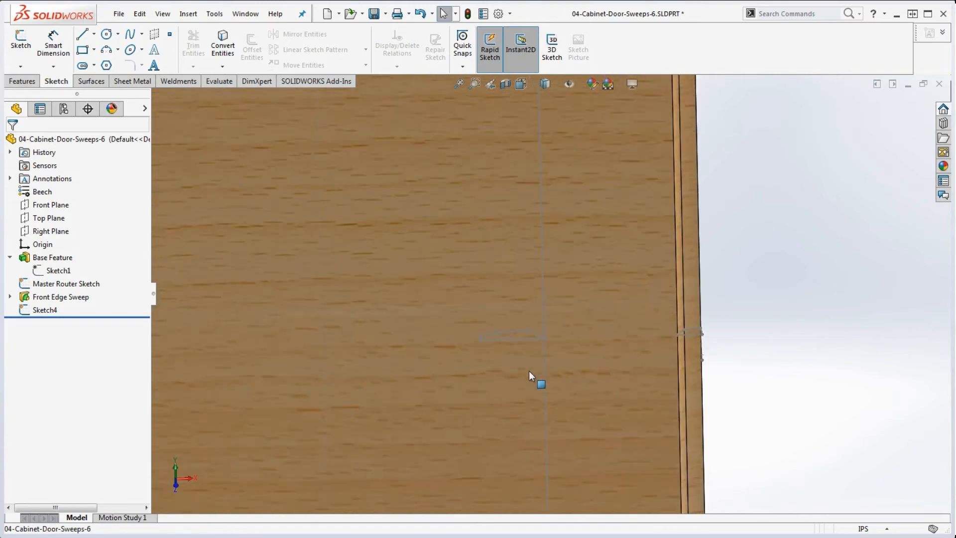
scroll(561, 332, "up", 4)
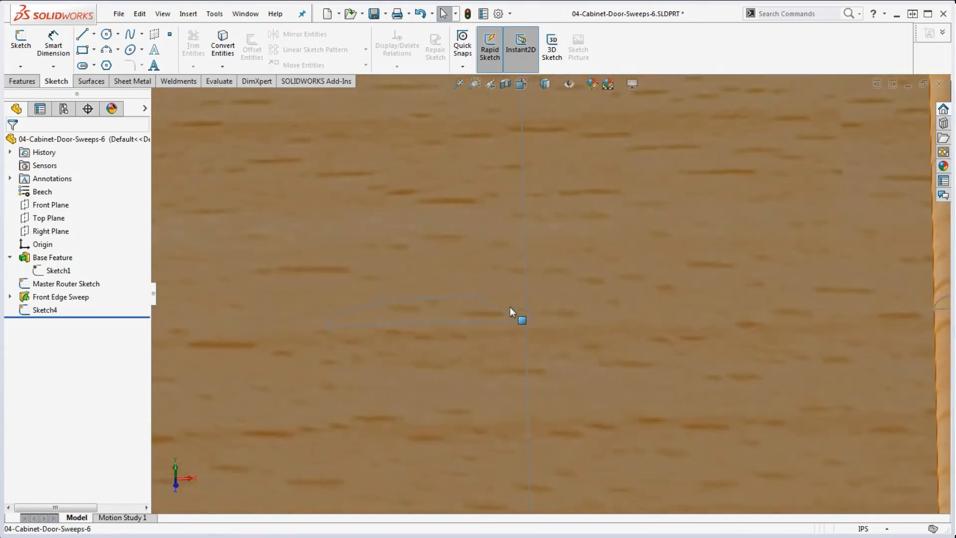
left_click(480, 322)
scroll(534, 330, "up", 5)
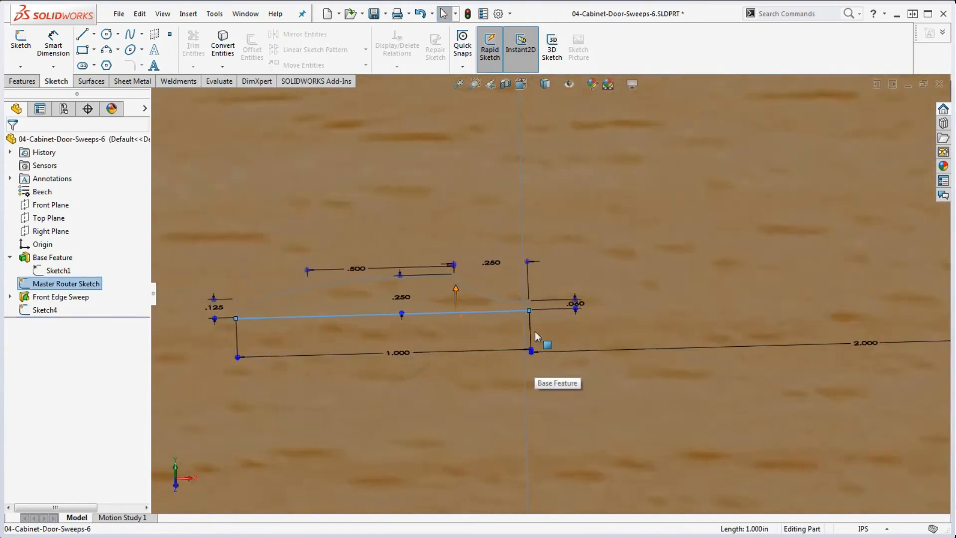
left_click(525, 376)
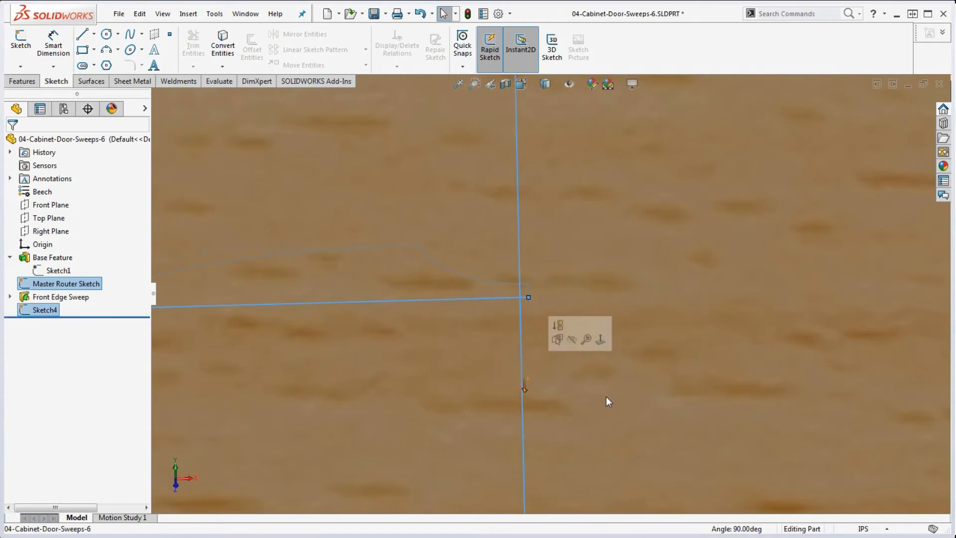
key("ctrl+1")
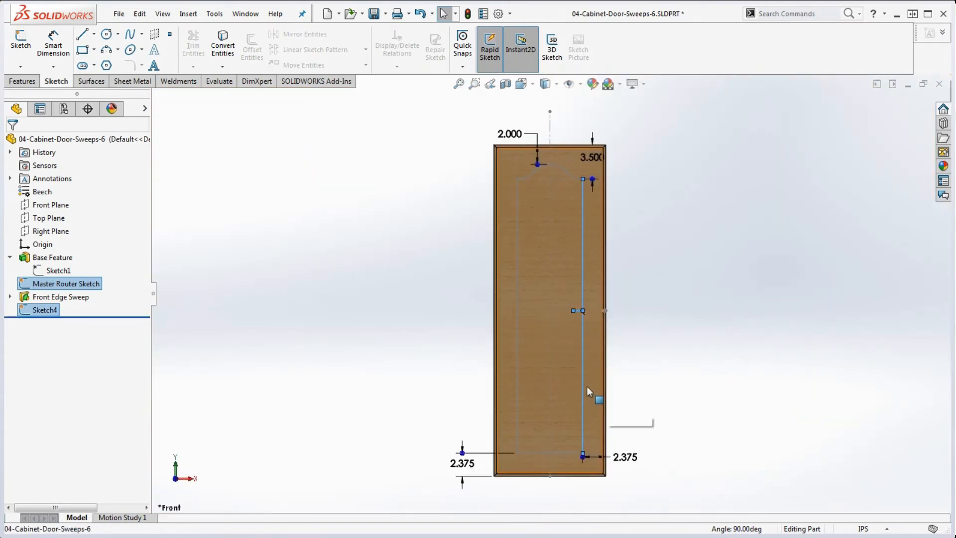
scroll(581, 306, "down", 10)
scroll(563, 315, "down", 9)
scroll(552, 283, "up", 10)
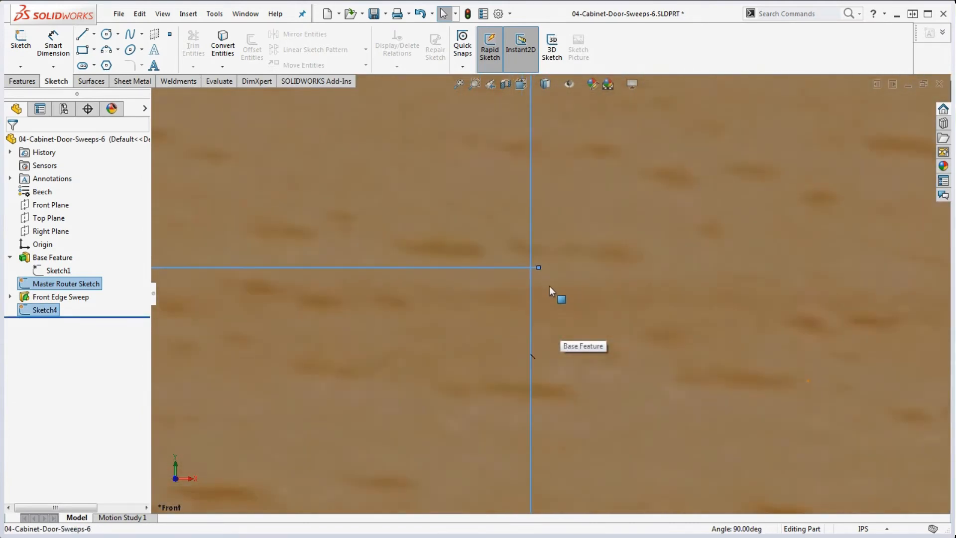
mouse_move(554, 309)
middle_mouse_down()
mouse_move(557, 448)
mouse_move(563, 363)
mouse_move(529, 288)
middle_mouse_up()
scroll(529, 285, "down", 9)
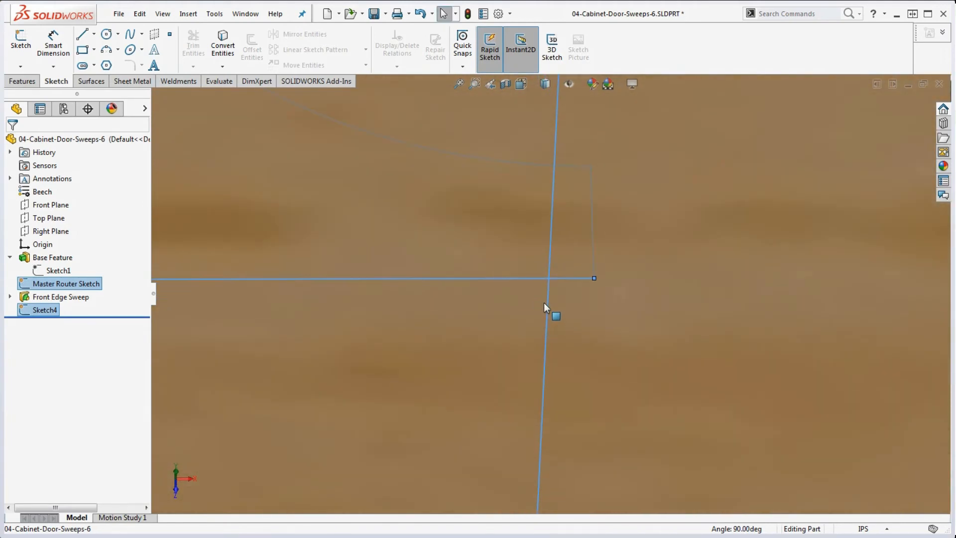
scroll(545, 305, "up", 9)
scroll(545, 310, "up", 2)
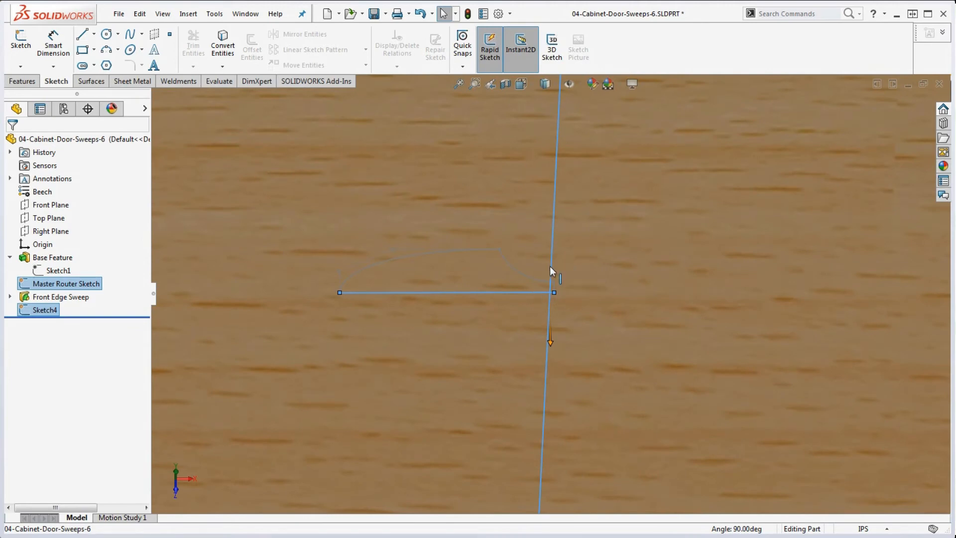
scroll(585, 297, "up", 8)
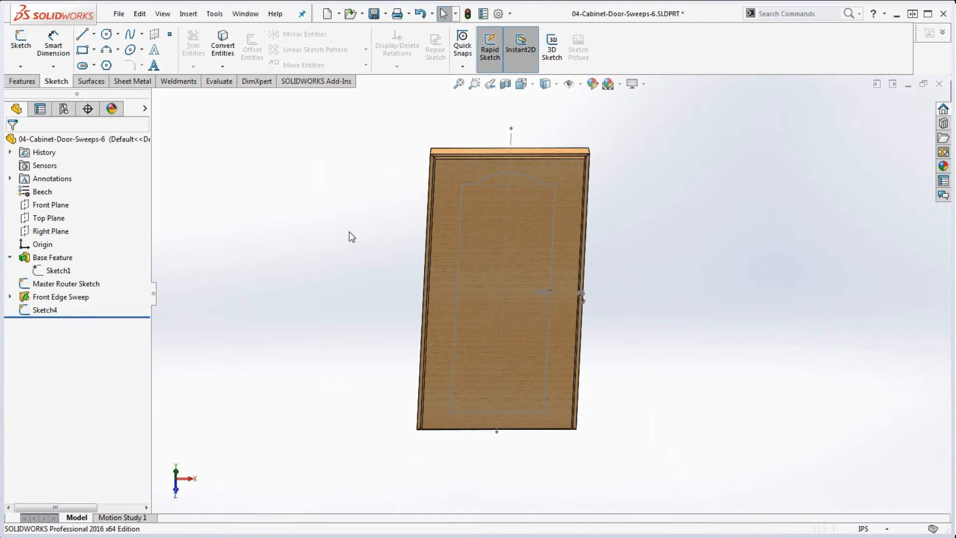
Rename the arched path sketch as Path2
left_click(44, 311)
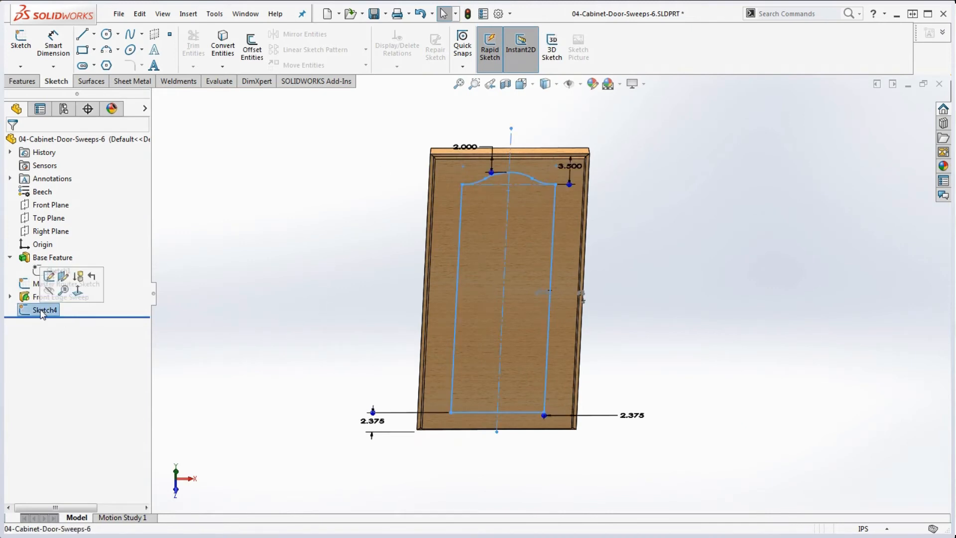
left_click(44, 311)
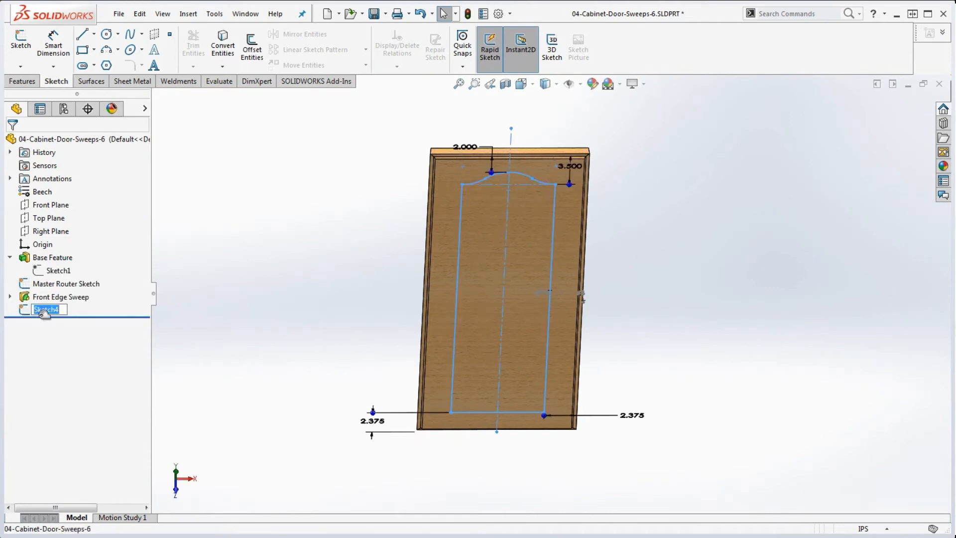
type("Path")
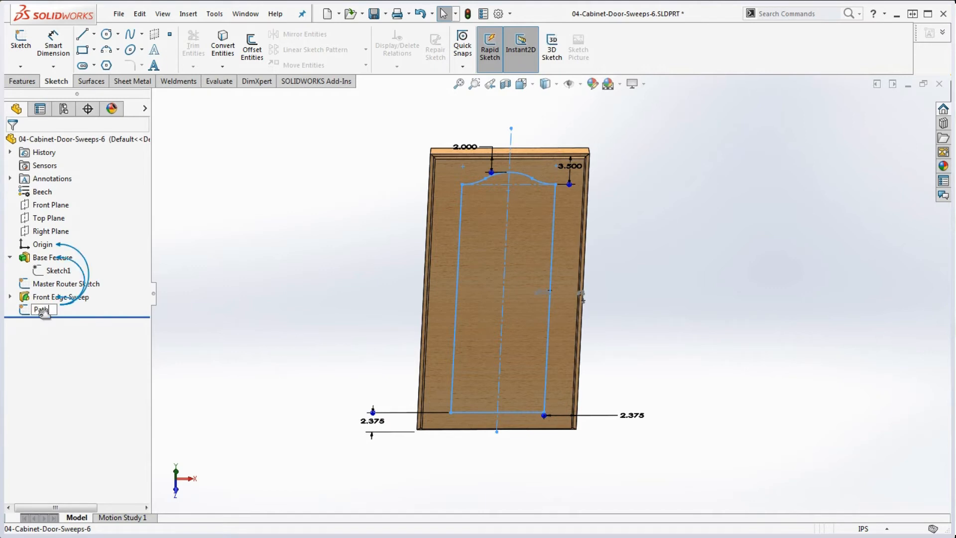
type("2")
left_click(292, 370)
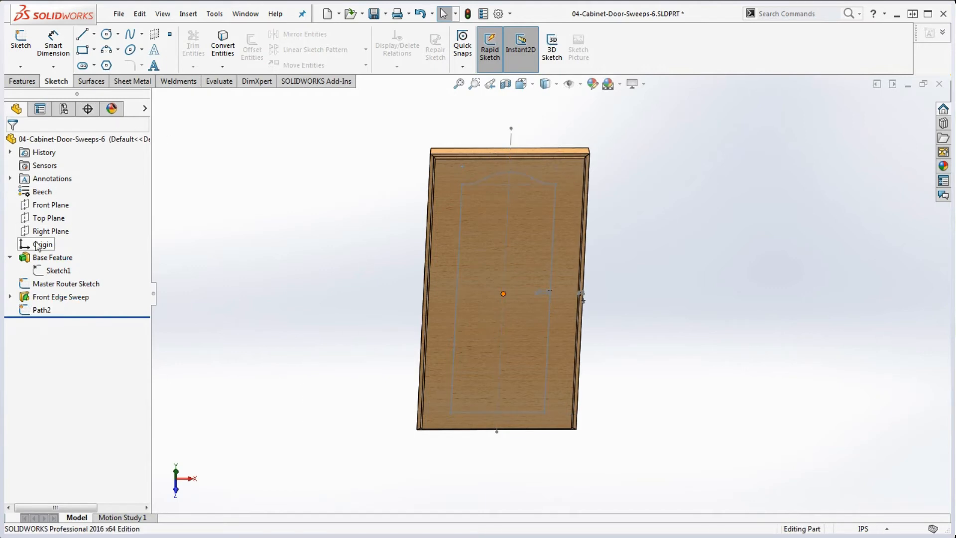
Create a sketch on the Top Plane by converting the closed inner profile of the Master Router Sketch, and exit the sketch
left_click(50, 219)
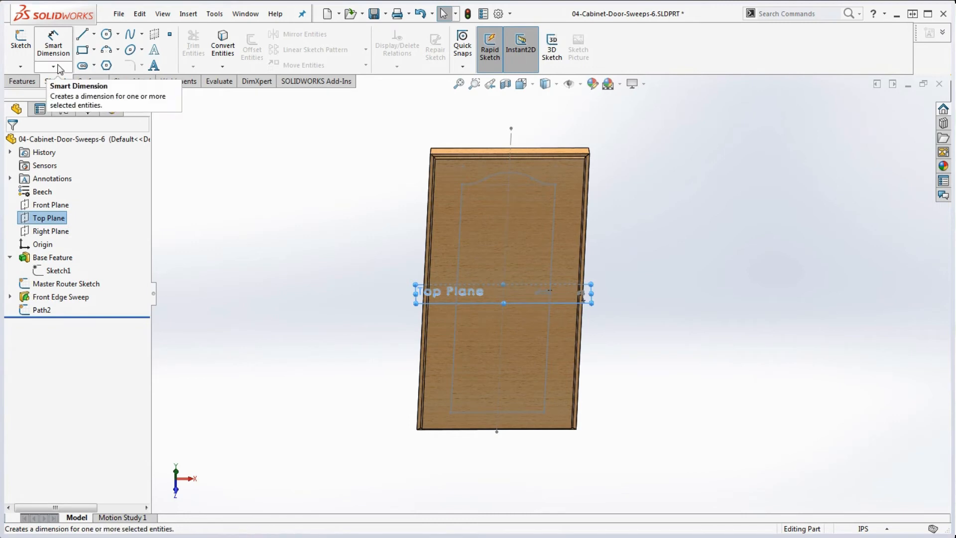
left_click(21, 42)
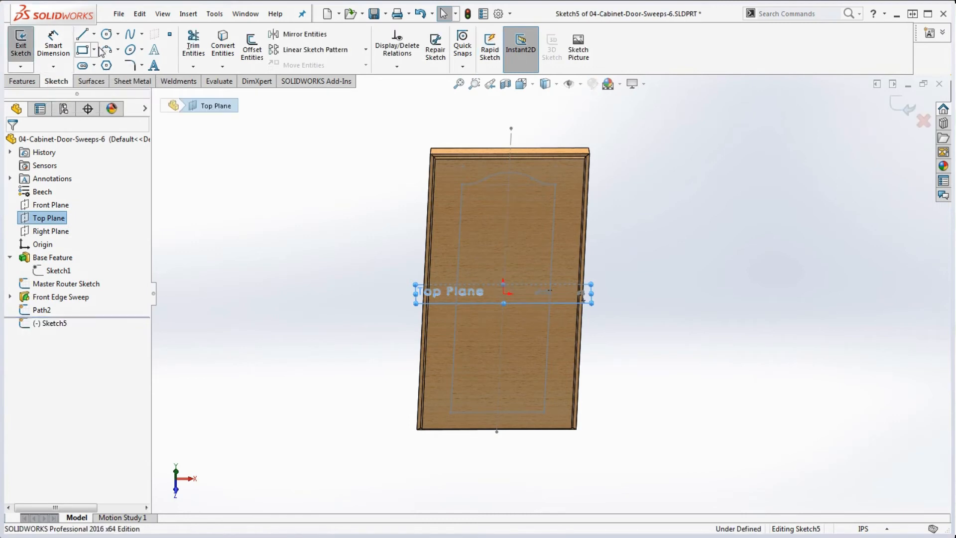
left_click(223, 46)
scroll(543, 298, "down", 5)
scroll(489, 199, "down", 2)
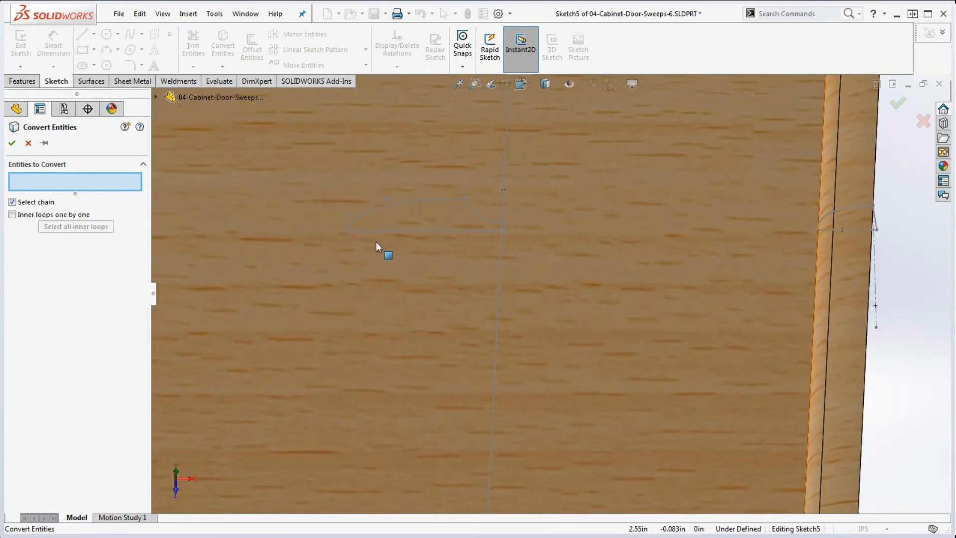
left_click(454, 230)
right_click(454, 229)
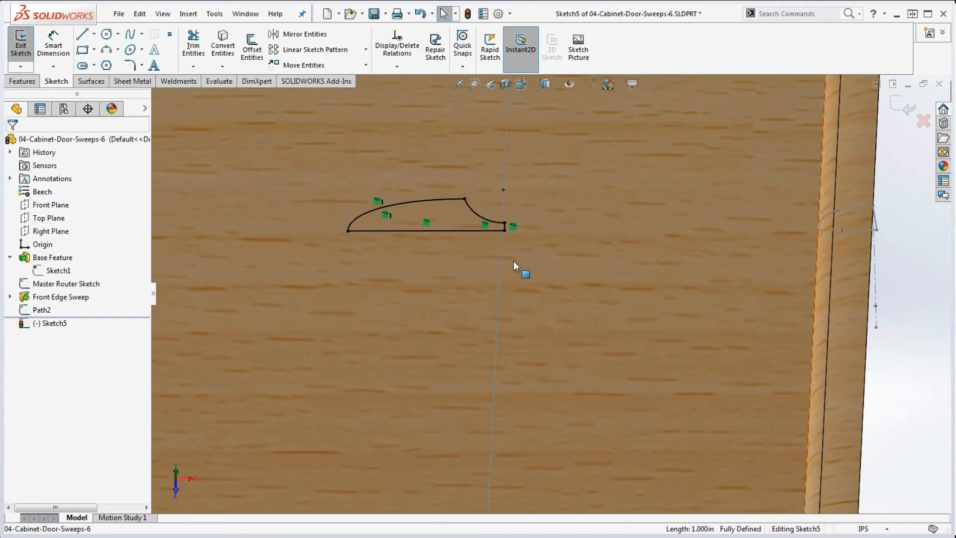
scroll(515, 233, "down", 3)
scroll(548, 244, "up", 6)
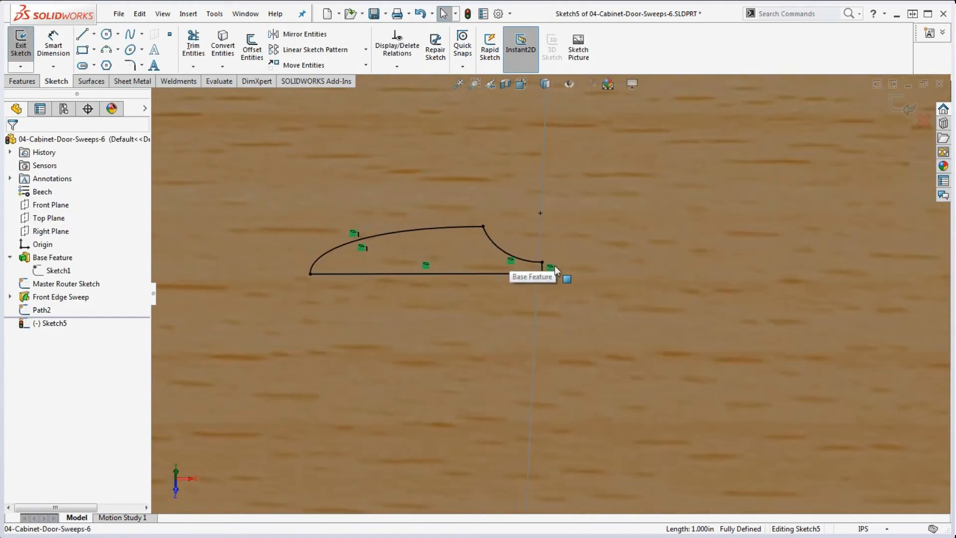
left_click(468, 15)
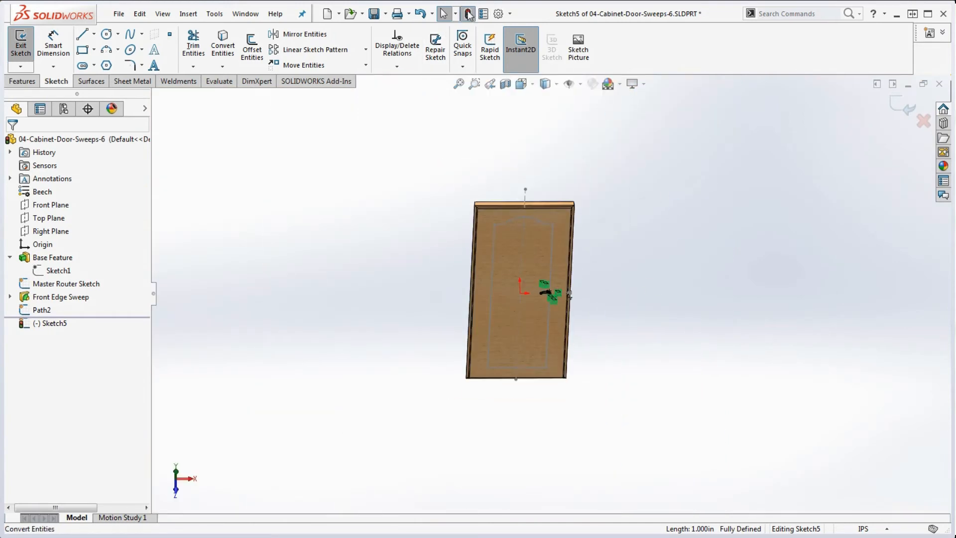
Rename the converted inner profile sketch as Profile2
left_click(42, 325)
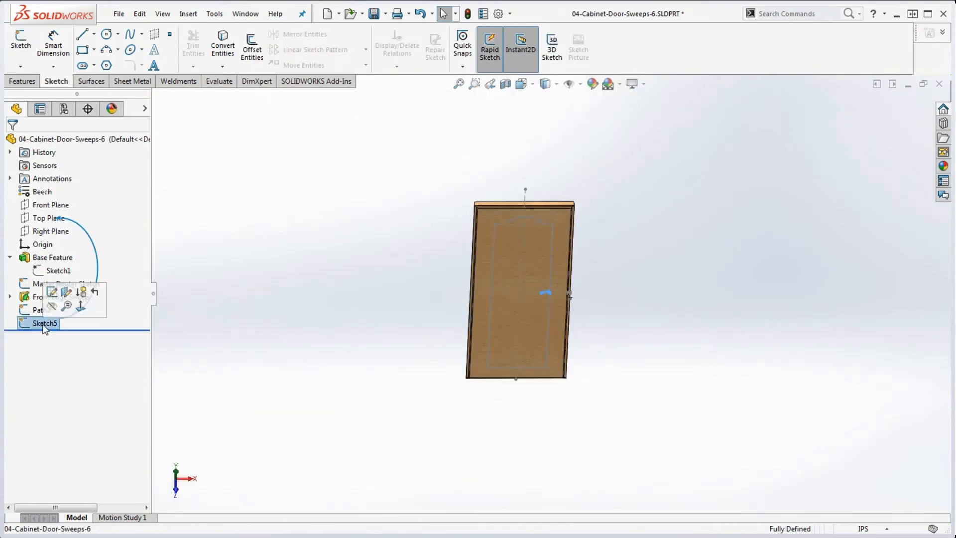
left_click(44, 324)
type("Prof")
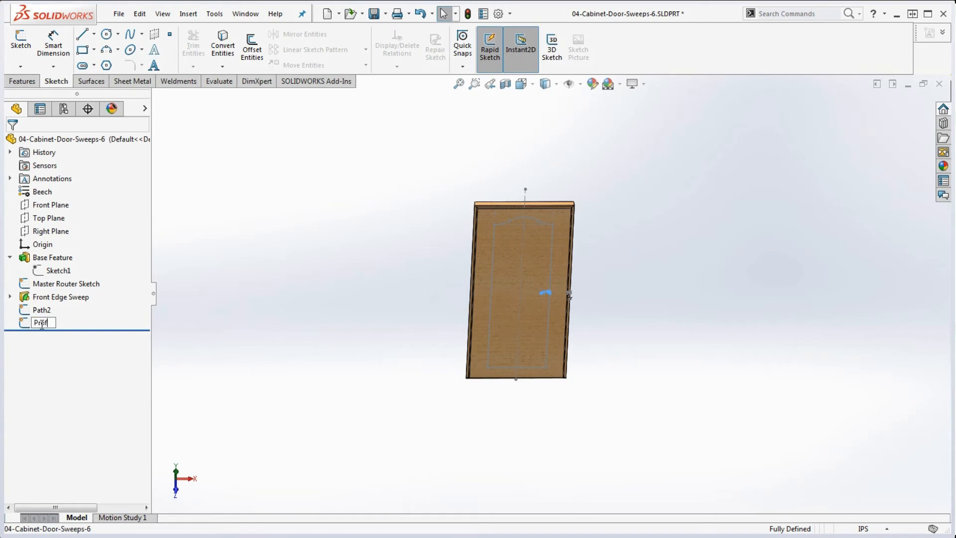
type("ile2")
left_click(318, 323)
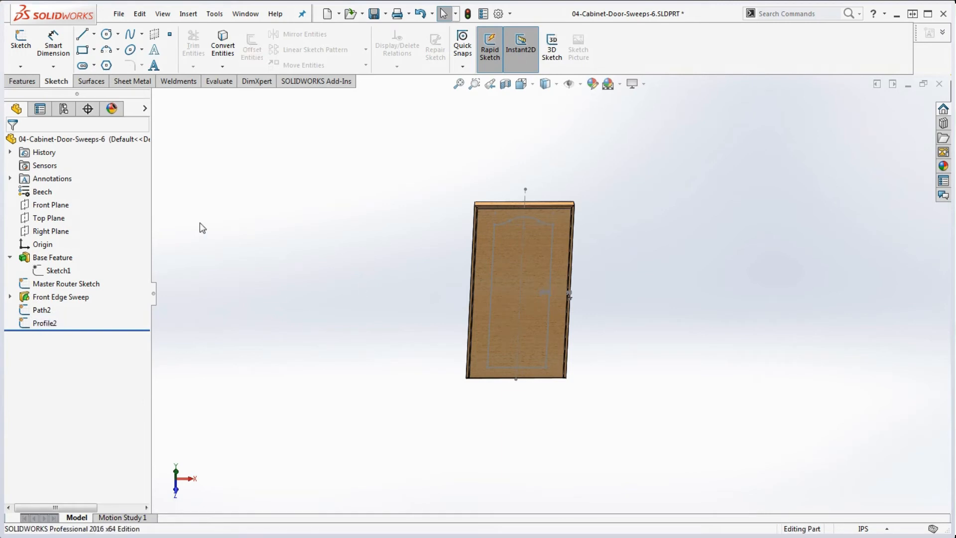
Create a swept cut on the door front using Profile2 as the profile and Path2 as the path
left_click(44, 324)
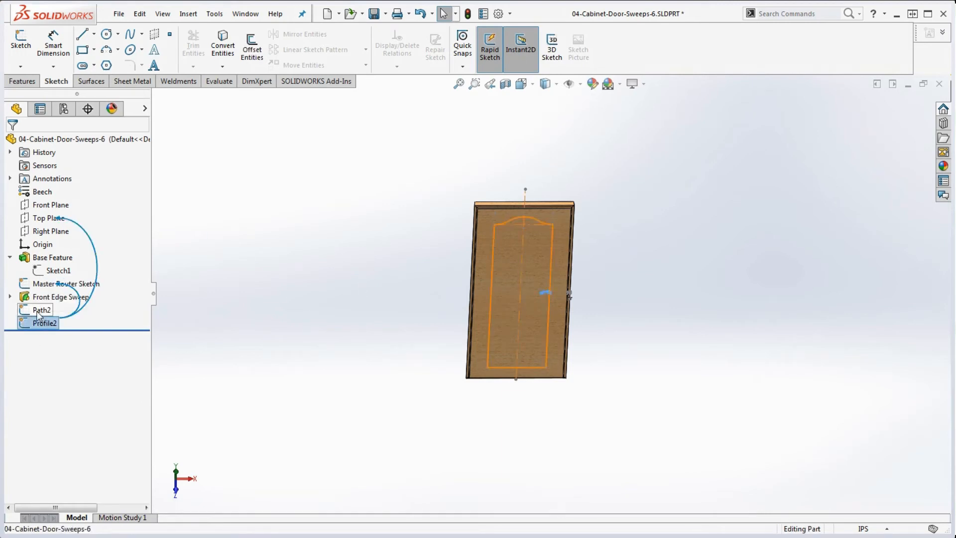
left_click(42, 310, "ctrl")
left_click(22, 80)
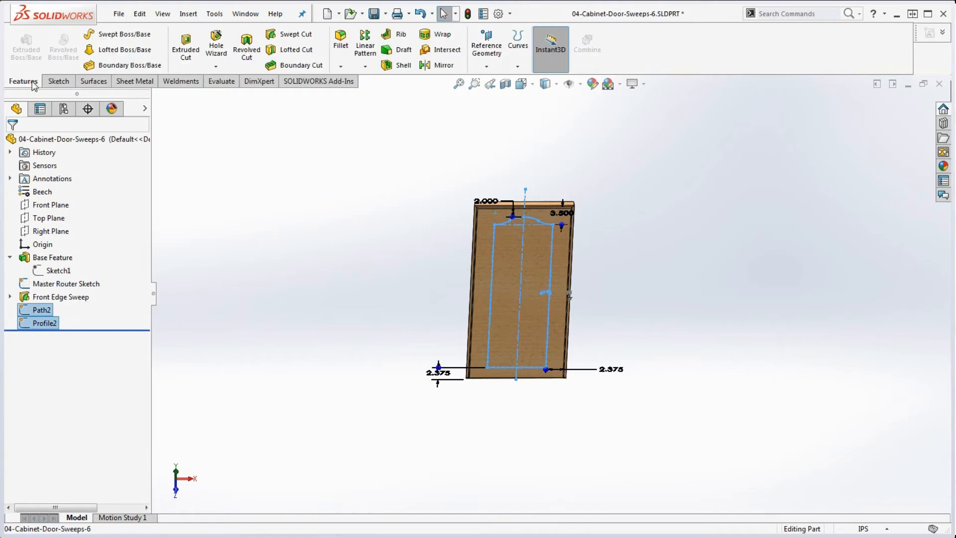
left_click(284, 37)
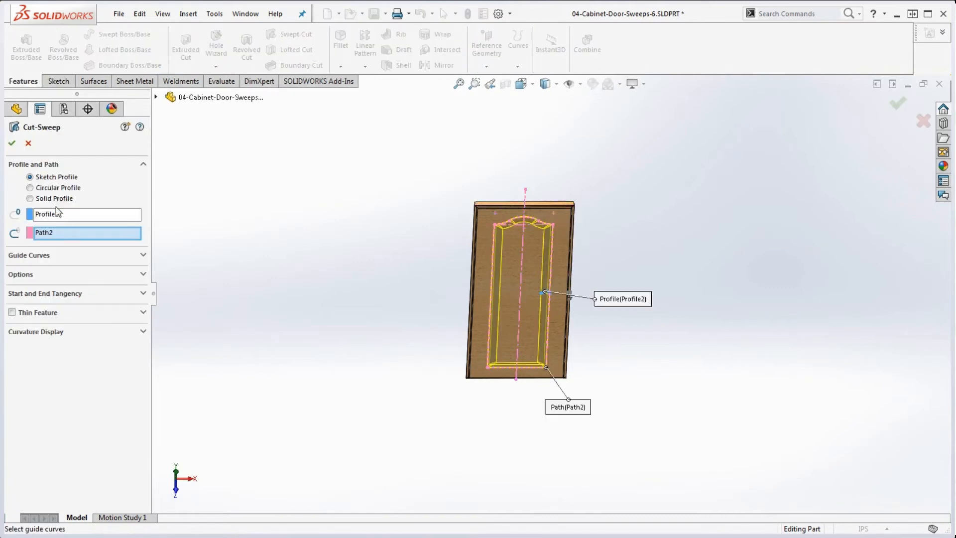
left_click(11, 142)
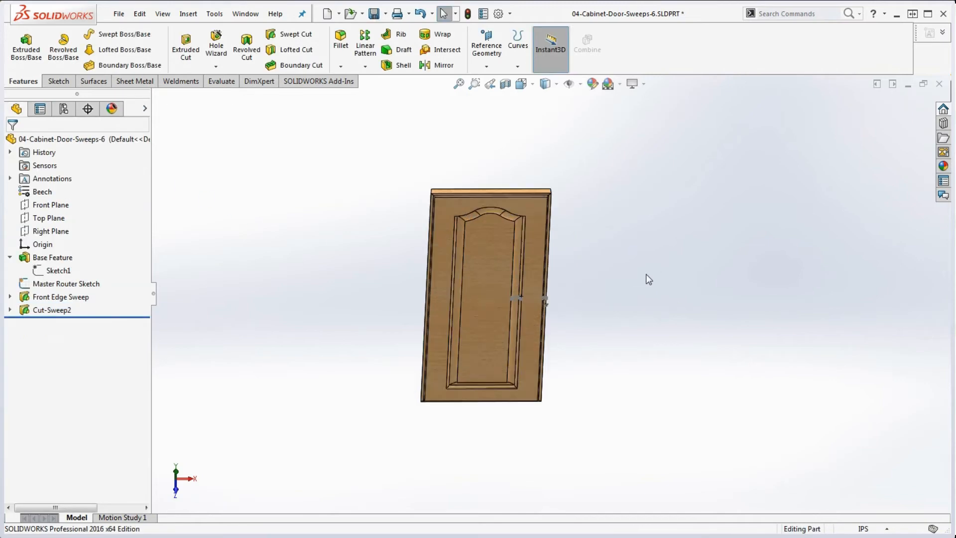
Evaluate the door's mass properties, compare them with the front inner sweep values in the PDF drawing's sheet notes, and close the results
scroll(469, 214, "down", 6)
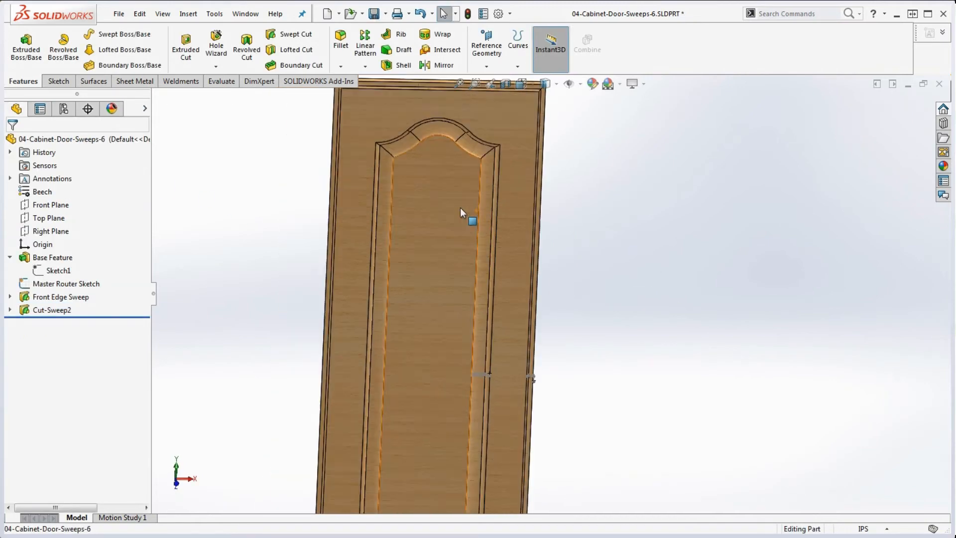
scroll(531, 360, "up", 5)
scroll(591, 358, "up", 1)
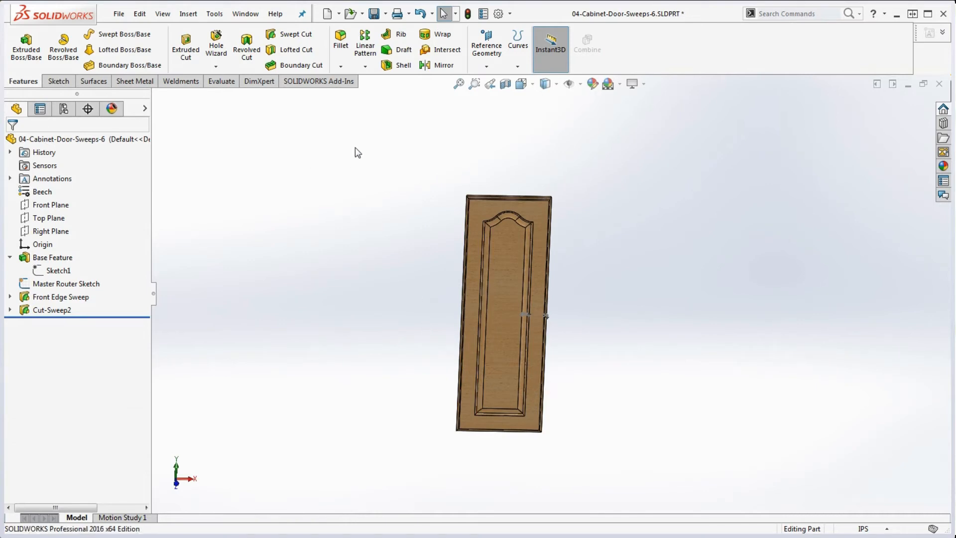
left_click(221, 81)
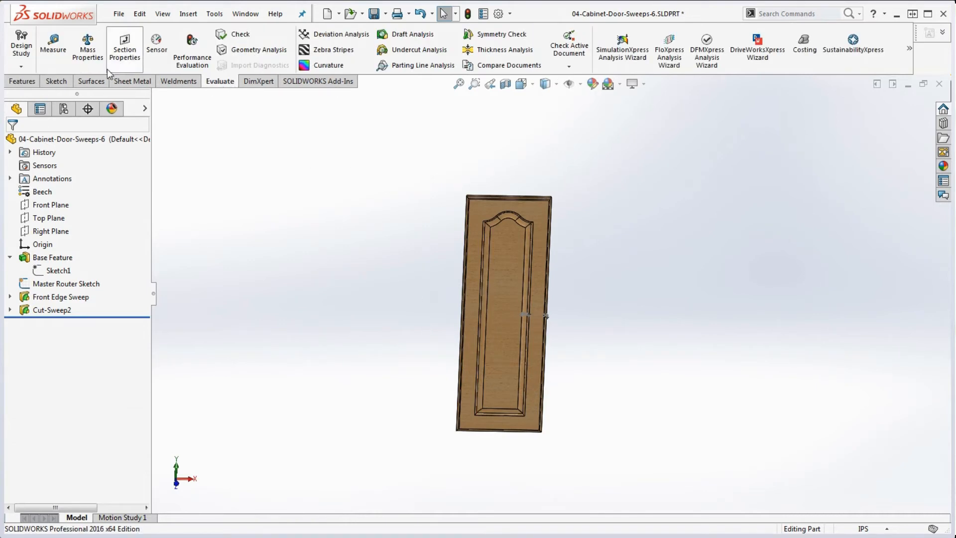
left_click(88, 50)
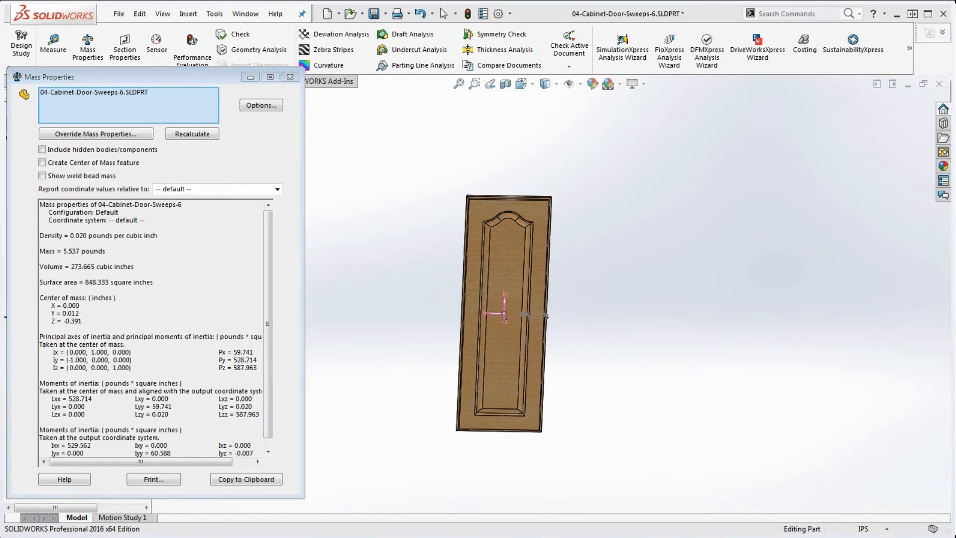
mouse_move(955, 5)
left_mouse_down()
mouse_move(344, 4)
mouse_move(277, 19)
mouse_move(258, 4)
mouse_move(205, 19)
left_mouse_up()
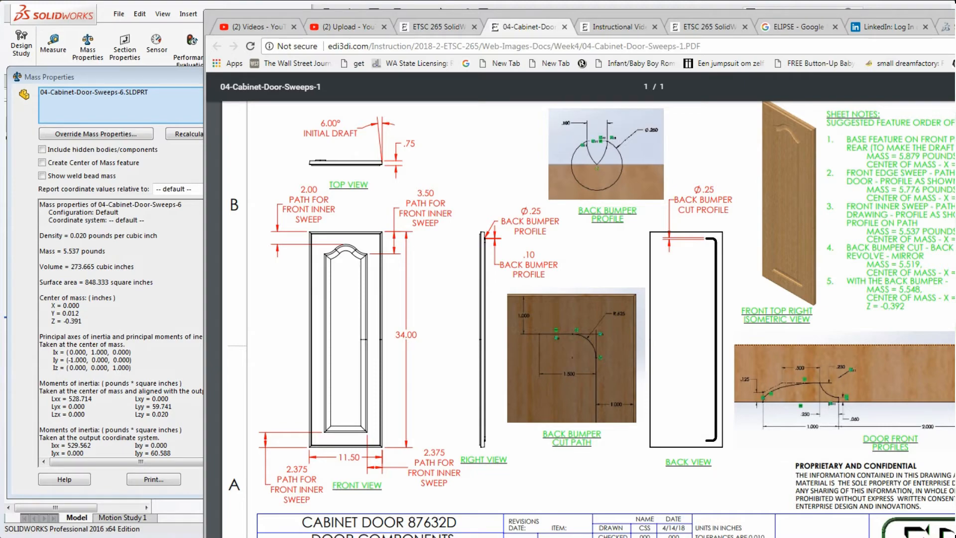
key("alt+Tab")
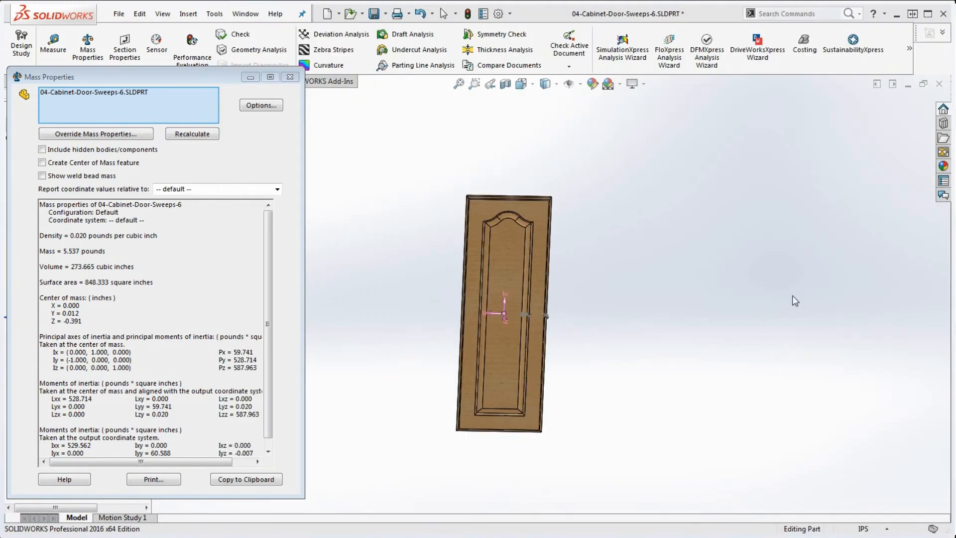
left_click(290, 76)
Show the Path2 sketch of the inner swept cut in the model
scroll(530, 317, "down", 3)
scroll(538, 320, "down", 6)
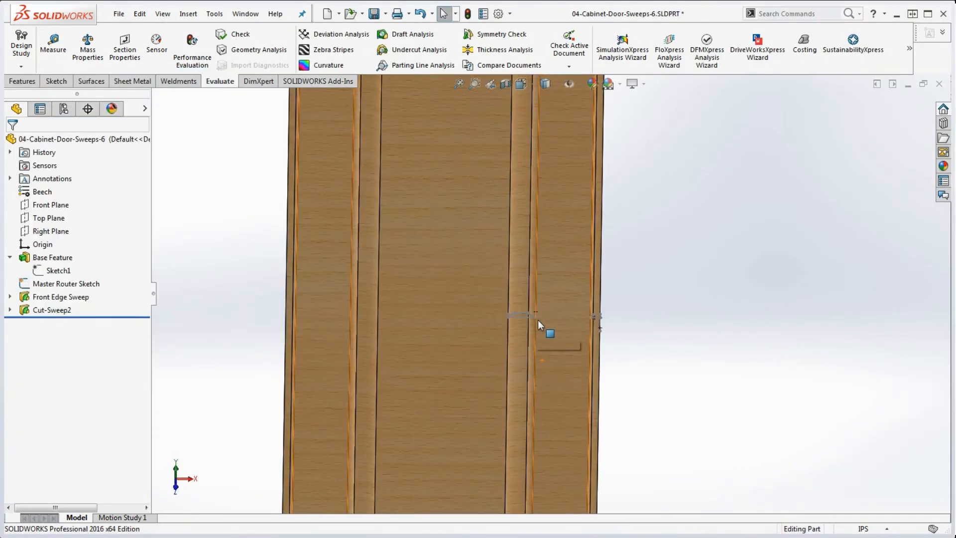
scroll(553, 334, "down", 2)
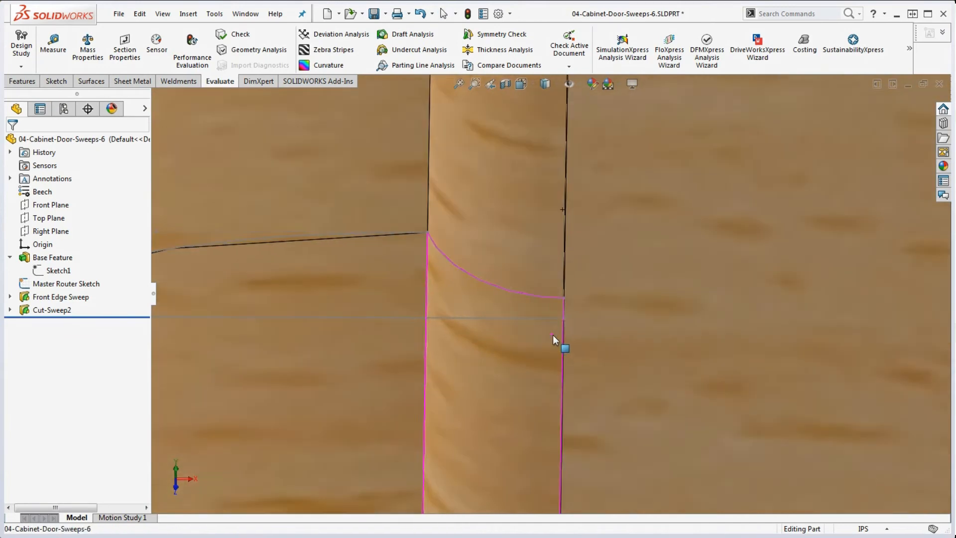
middle_click_drag(553, 335, 572, 320)
scroll(511, 293, "down", 5)
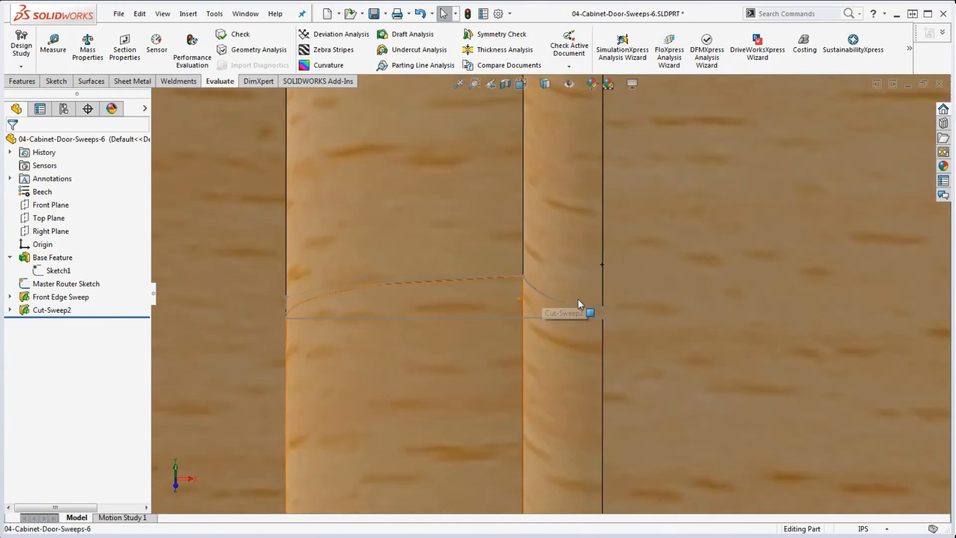
scroll(538, 295, "up", 10)
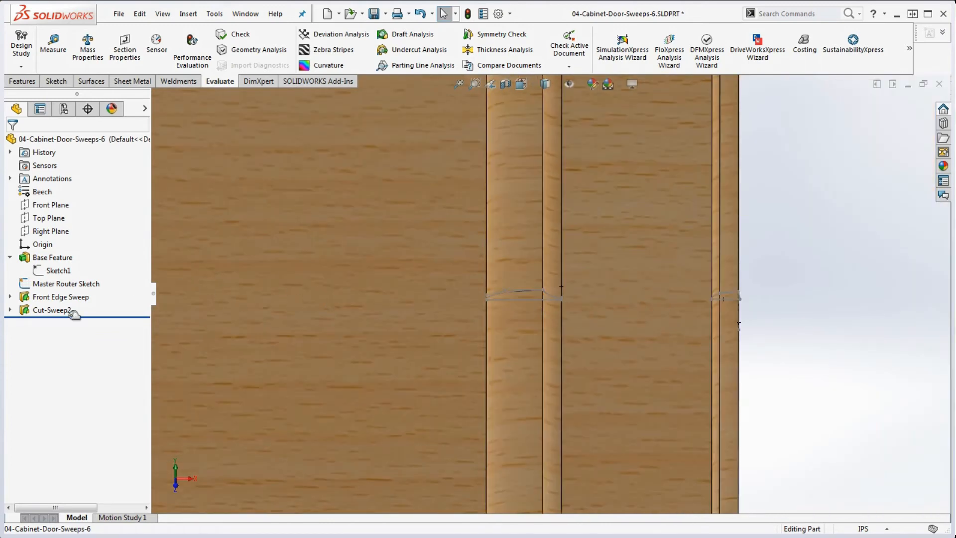
left_click(10, 310)
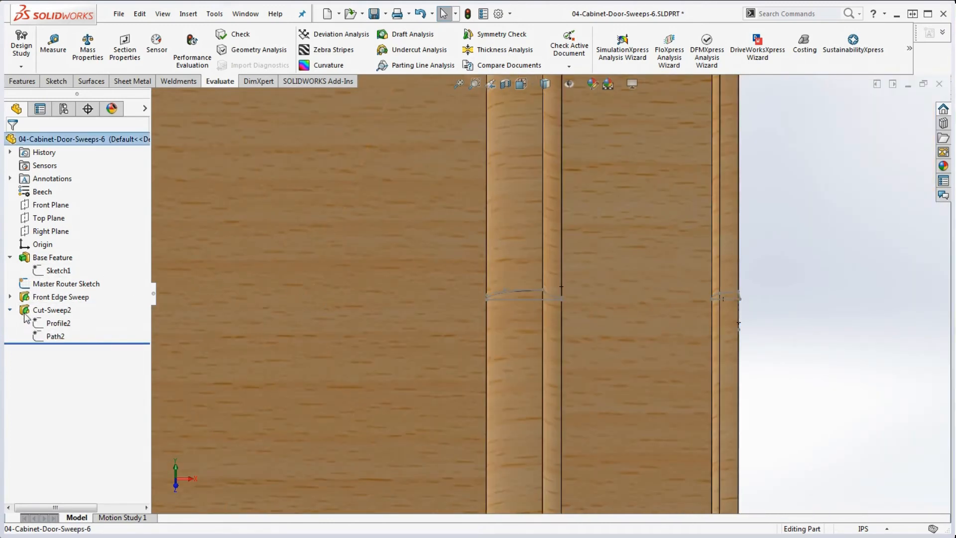
right_click(56, 338)
left_click(64, 319)
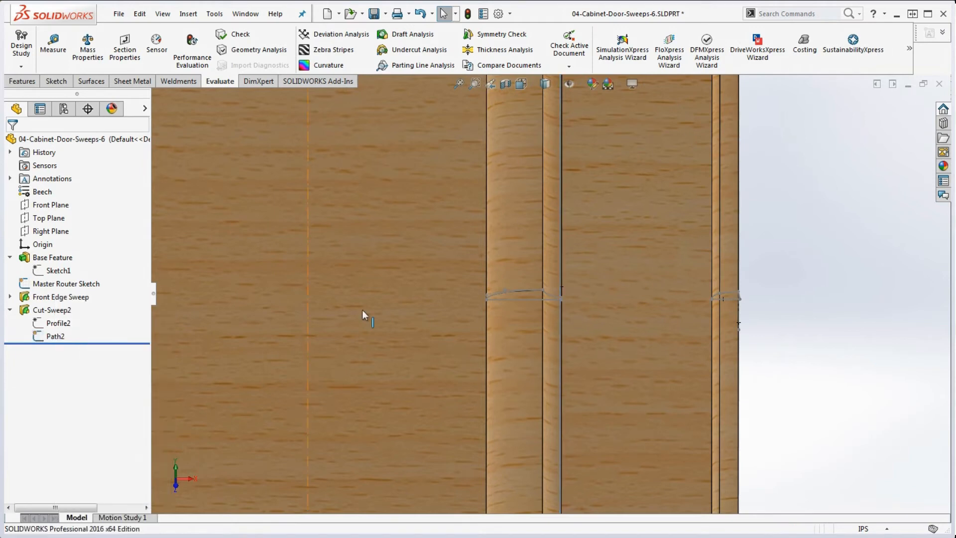
Examine up close where the end of the inner router profile lies relative to the displayed sweep path
scroll(547, 306, "down", 5)
scroll(493, 291, "down", 4)
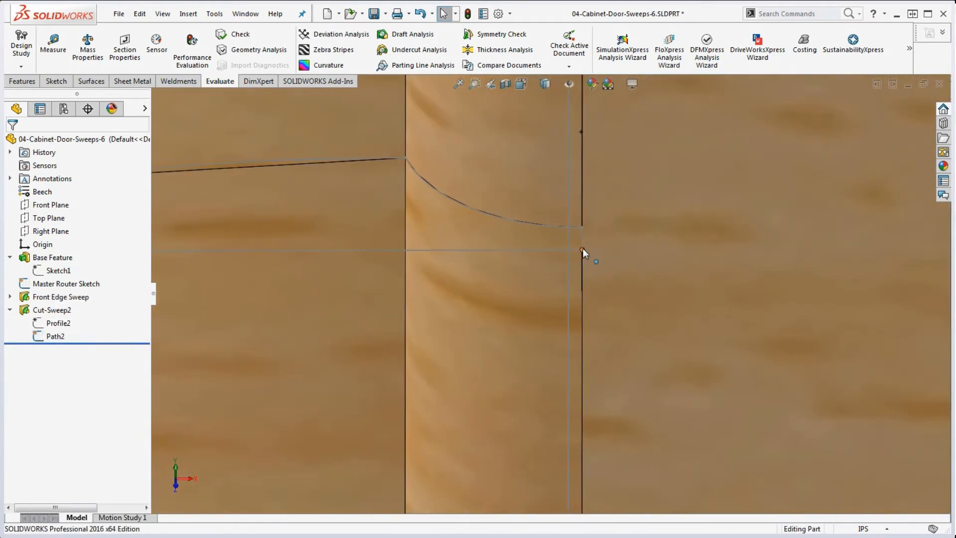
scroll(572, 251, "up", 5)
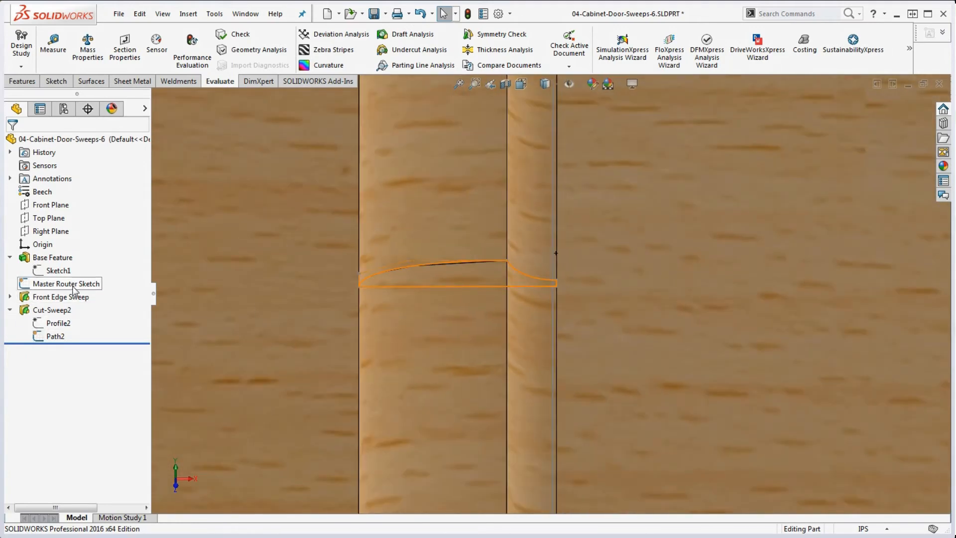
scroll(557, 310, "down", 3)
scroll(547, 276, "up", 4)
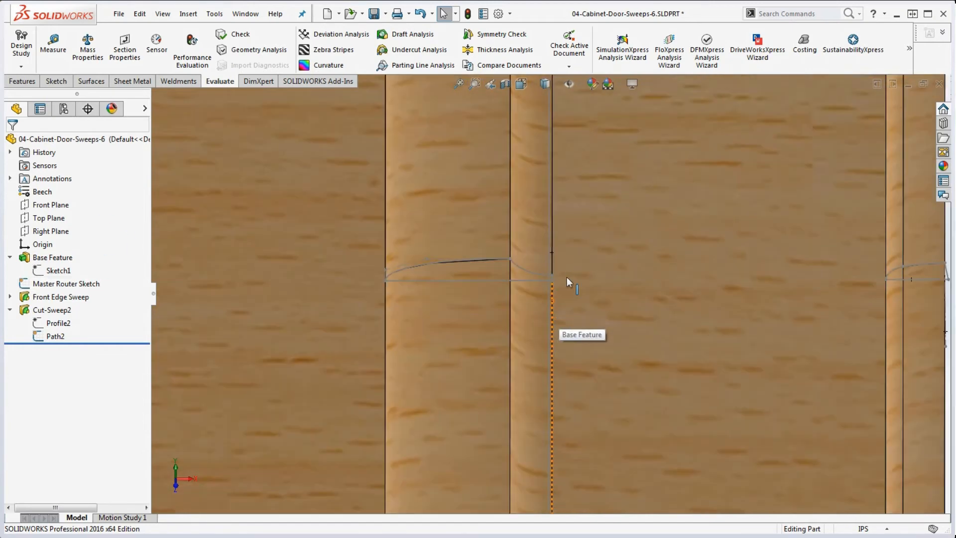
Examine where the master router profile meets the inner sweep cut and its path on the door front
scroll(553, 280, "down", 4)
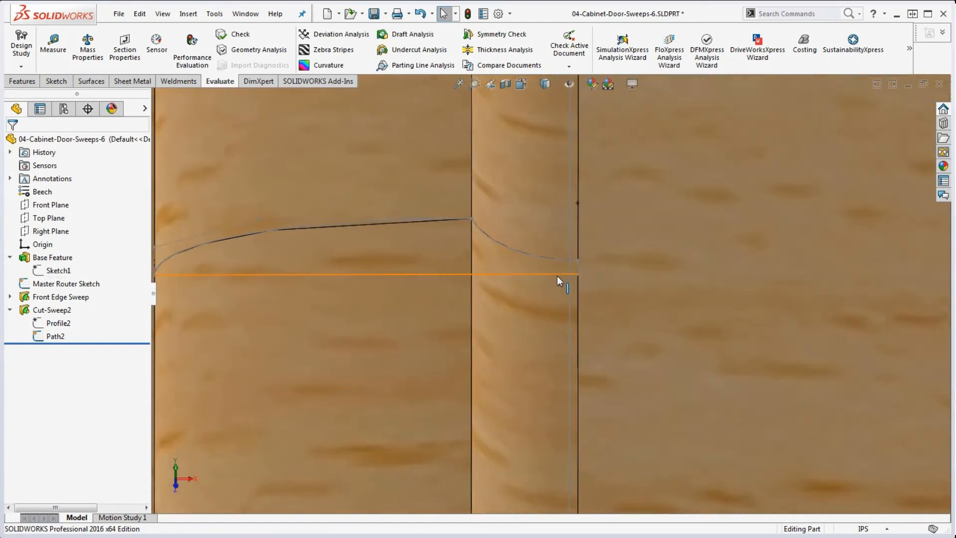
scroll(559, 278, "up", 2)
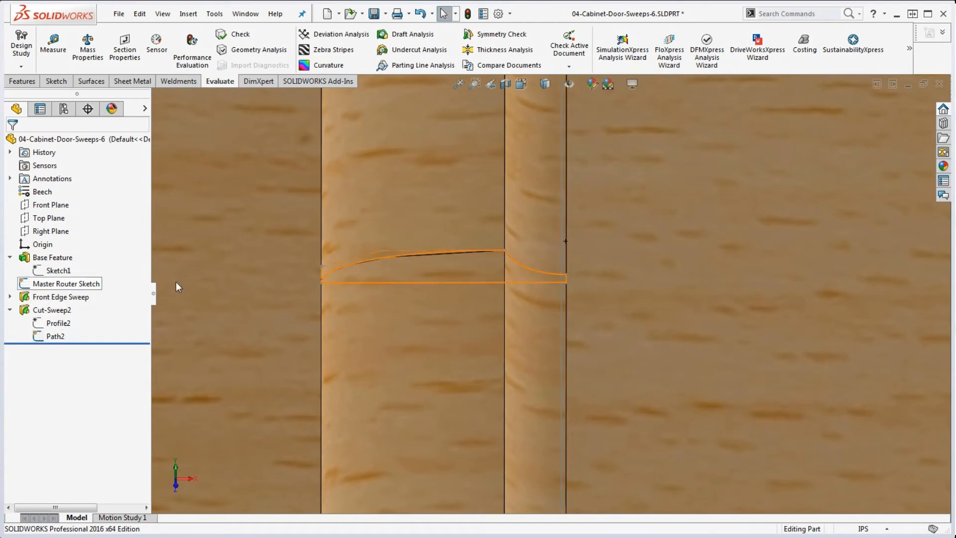
scroll(542, 311, "up", 3)
scroll(550, 314, "up", 4)
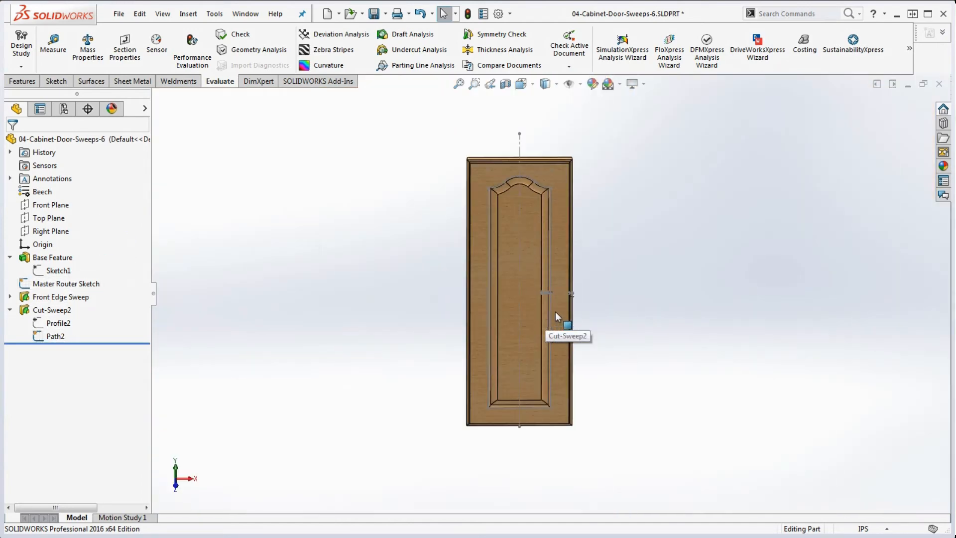
scroll(552, 294, "down", 4)
scroll(551, 279, "down", 4)
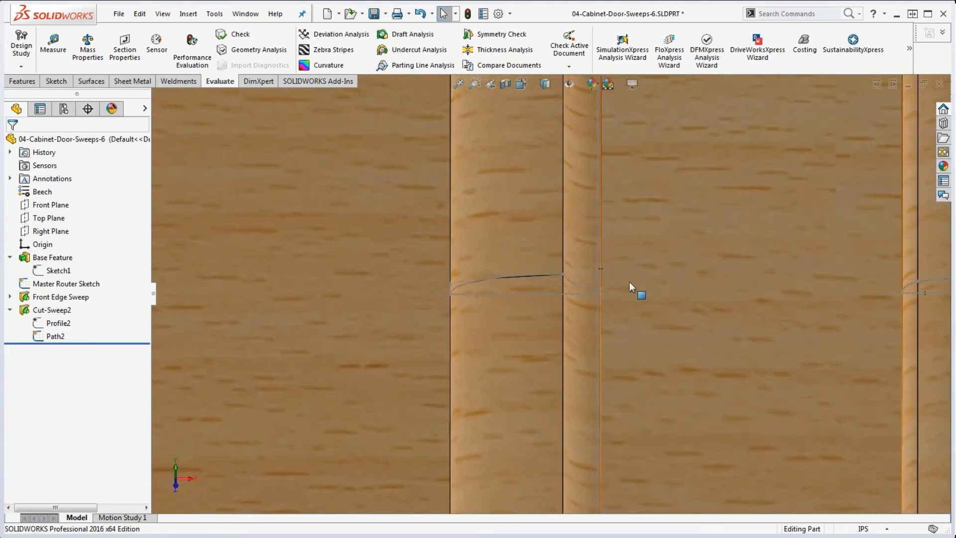
scroll(605, 298, "down", 4)
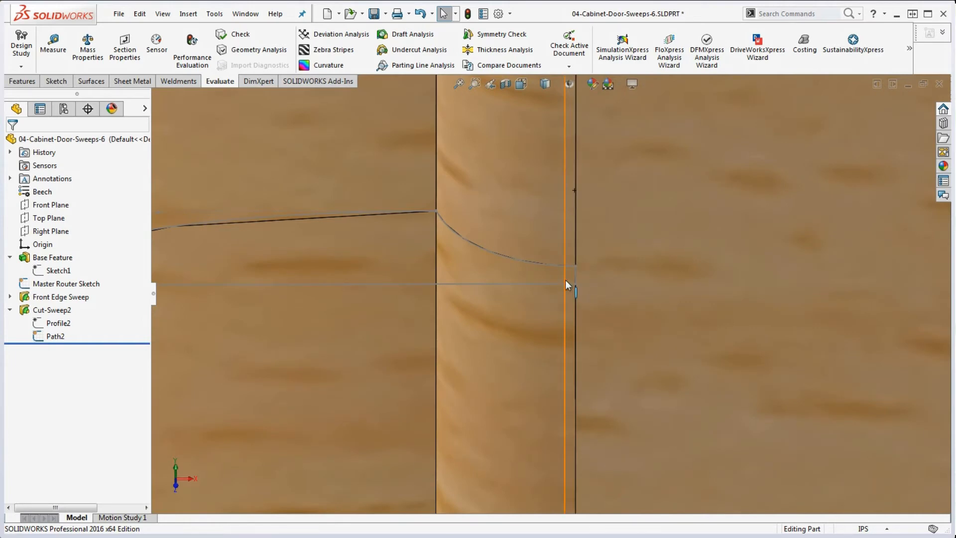
scroll(602, 289, "up", 4)
key("f")
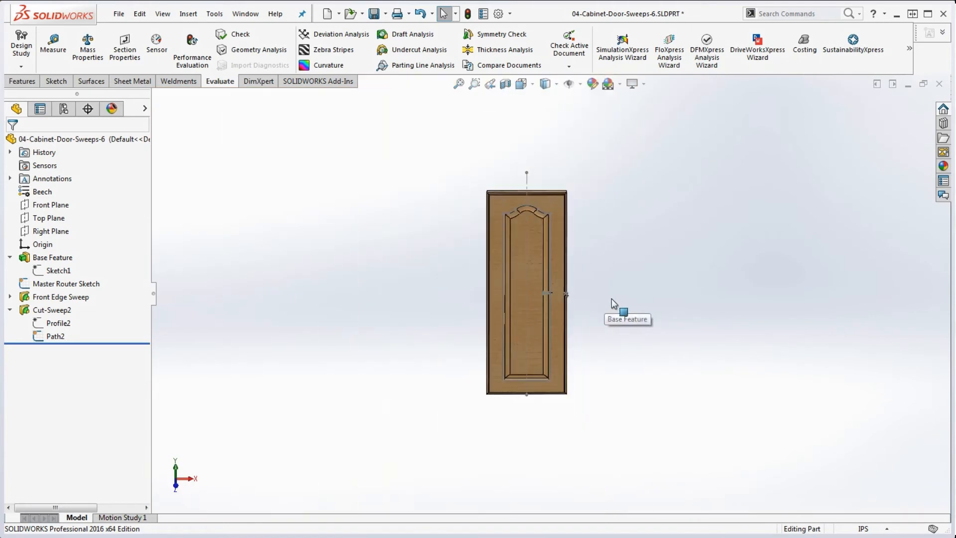
middle_click_drag(612, 297, 604, 260)
scroll(580, 278, "down", 2)
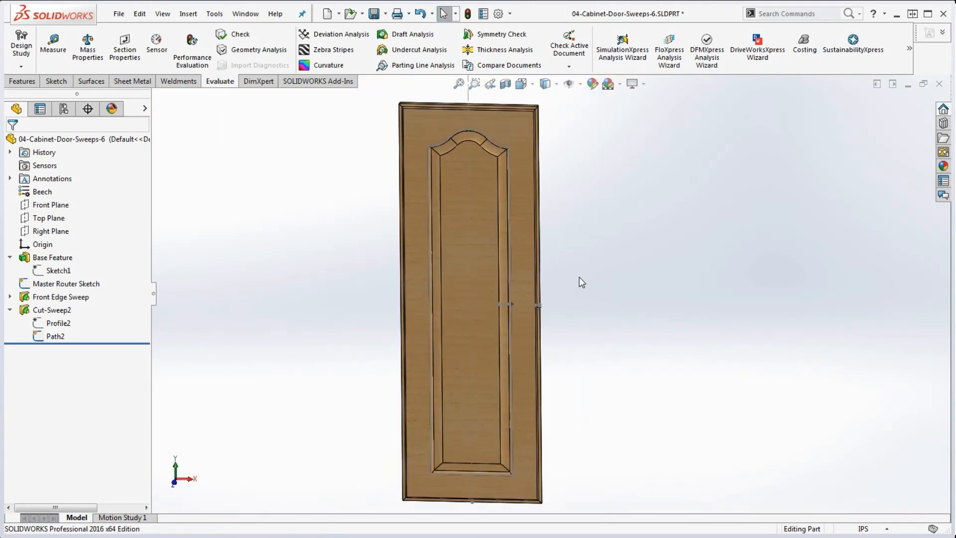
scroll(581, 280, "up", 1)
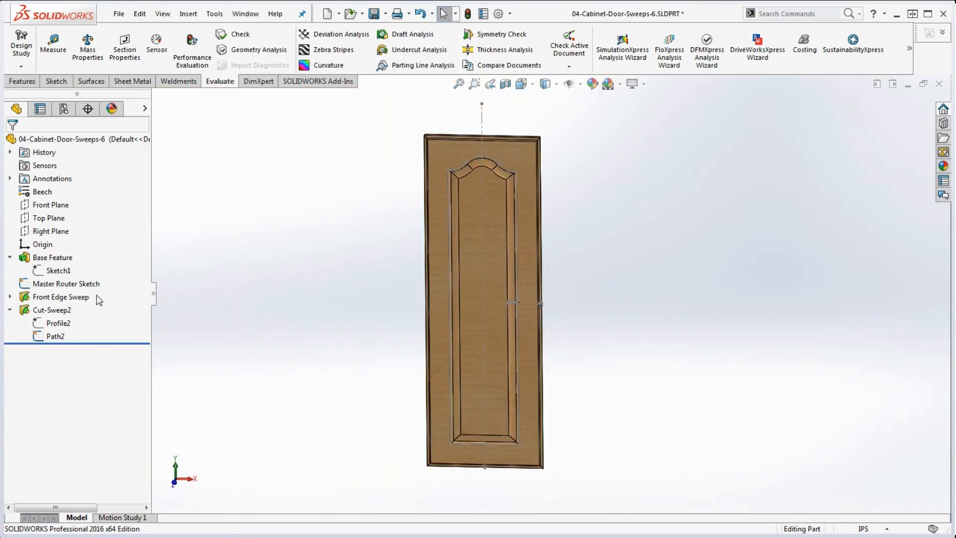
Rename the Cut-Sweep2 feature as Front Inner Sweep
left_click(59, 310)
left_click(67, 310)
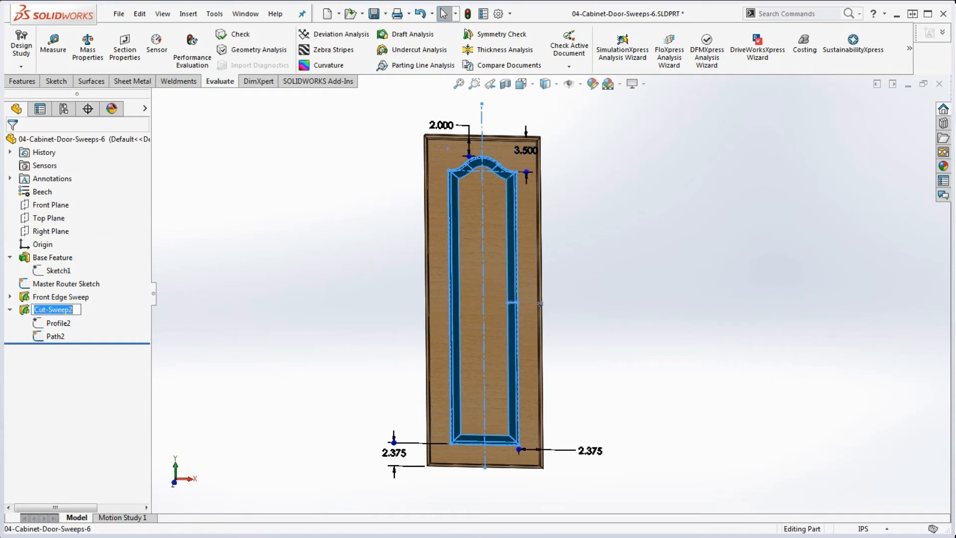
type("Front Inner Sweep")
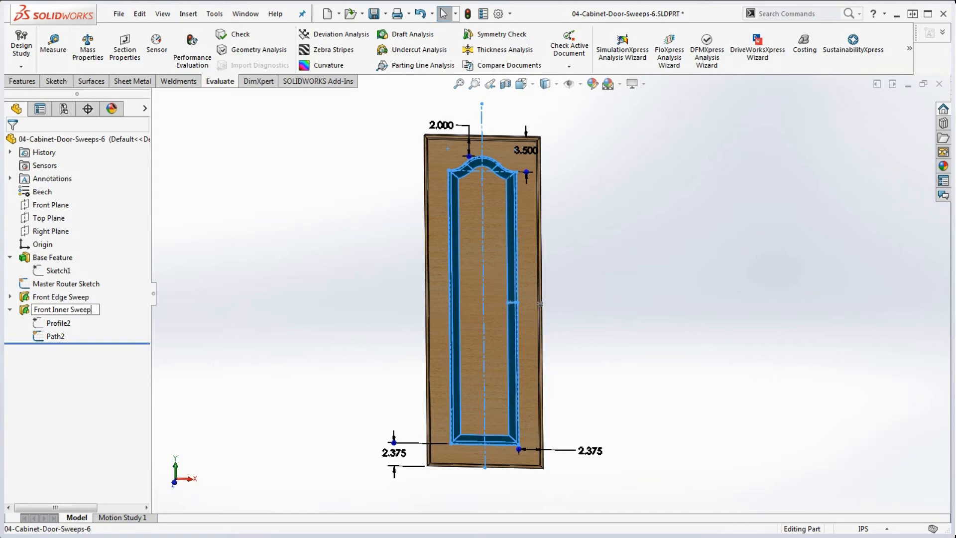
left_click(812, 443)
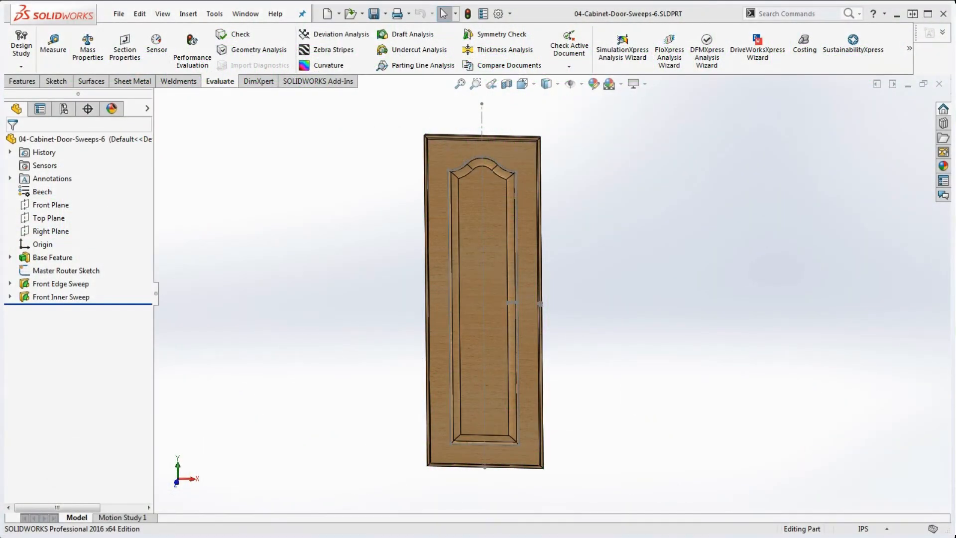
Consult the cabinet door drawing PDF, and inspect the edge and inner sweep cuts on the door front
left_click_drag(955, 8, 827, 2)
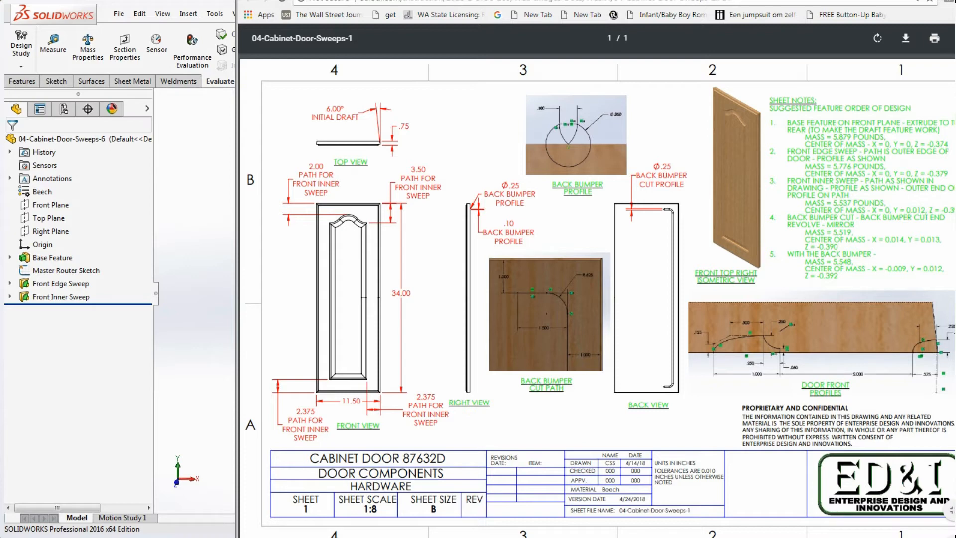
left_click_drag(548, 1, 955, 75)
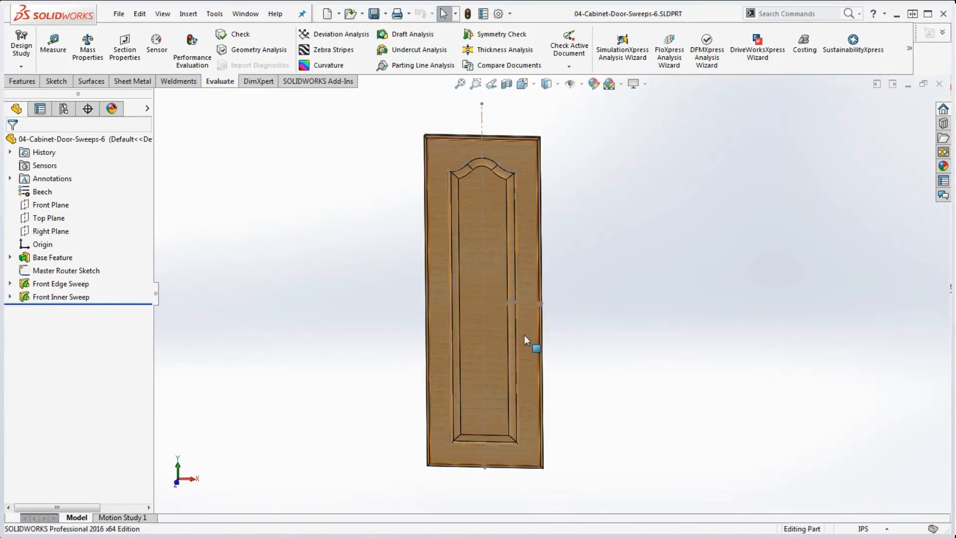
scroll(523, 299, "down", 10)
middle_click_drag(537, 305, 668, 333)
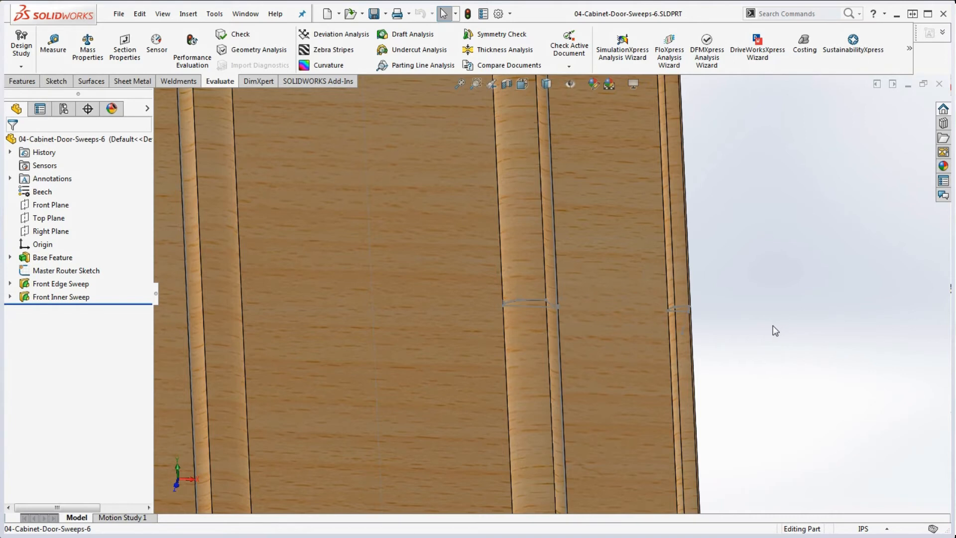
scroll(773, 325, "up", 5)
scroll(573, 304, "up", 5)
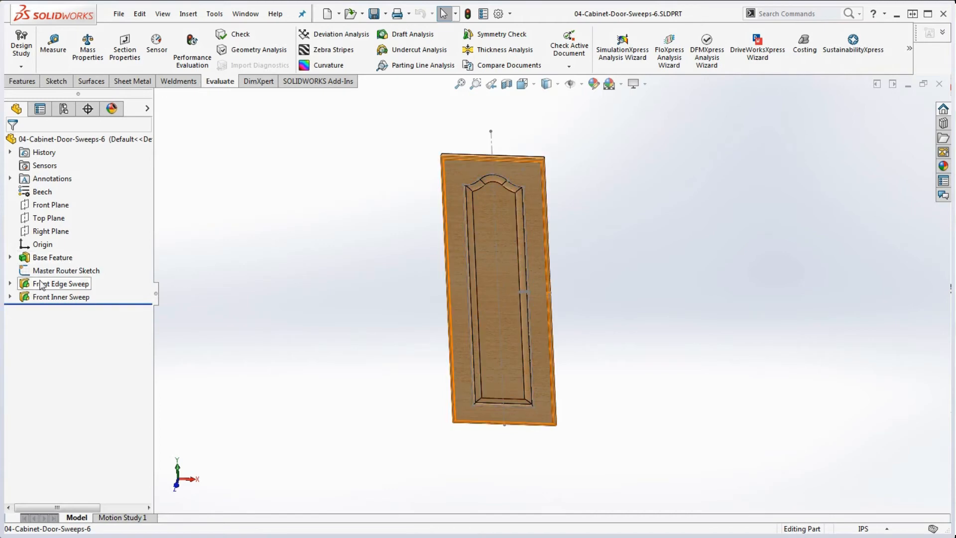
Hide the Master Router Sketch and the Path2 sketch of the Front Inner Sweep
right_click(56, 271)
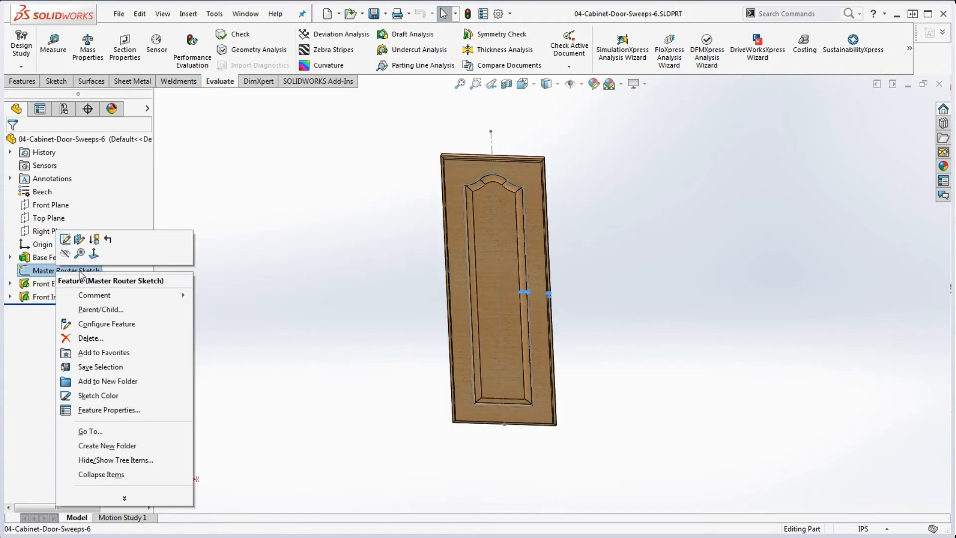
left_click(70, 253)
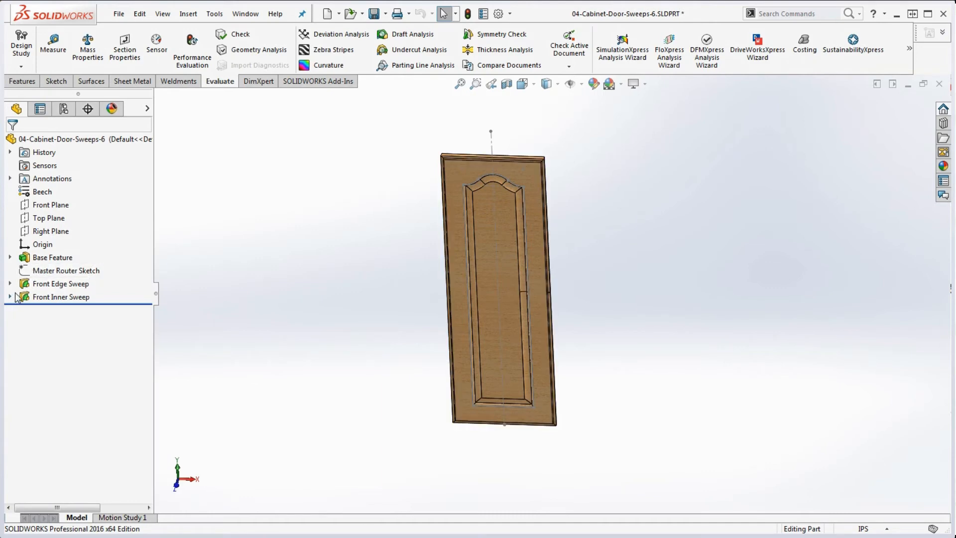
left_click(10, 297)
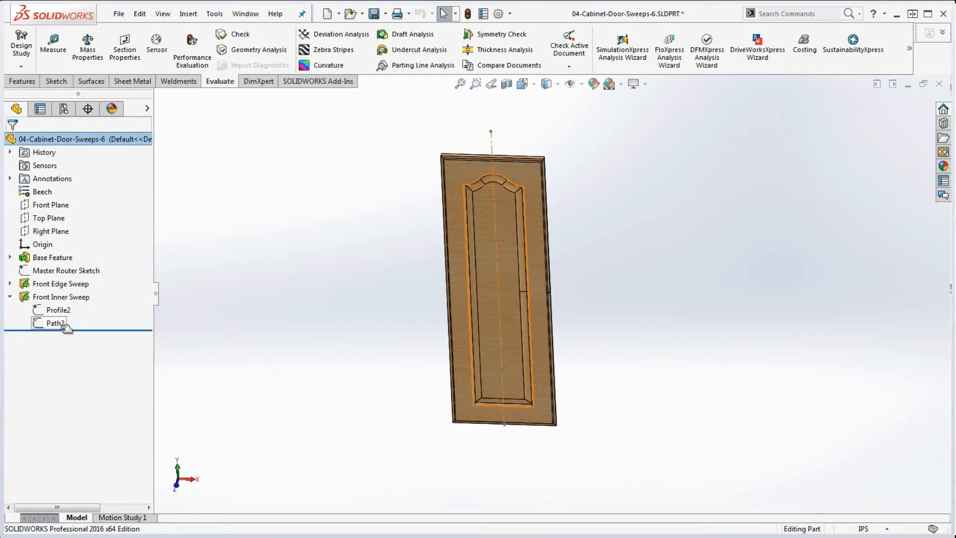
scroll(519, 291, "down", 8)
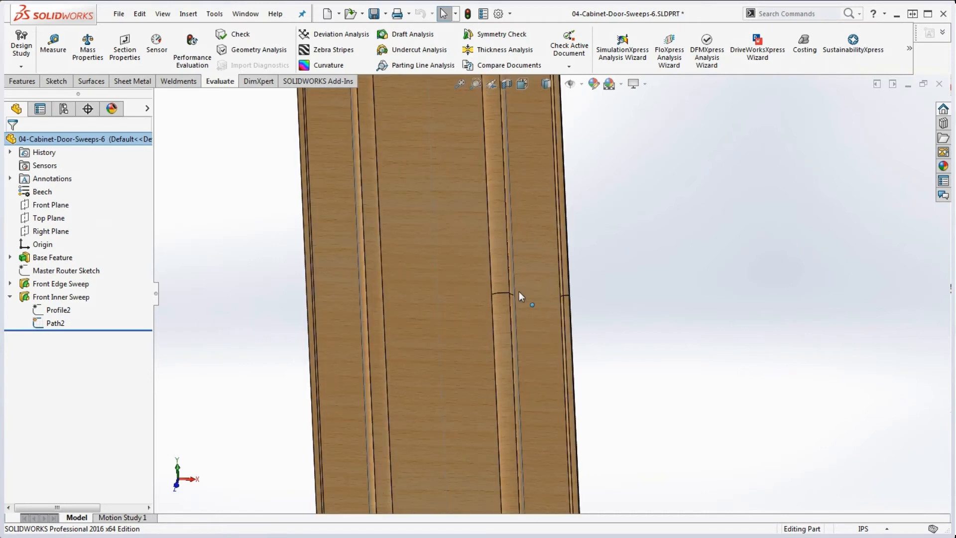
scroll(519, 293, "down", 3)
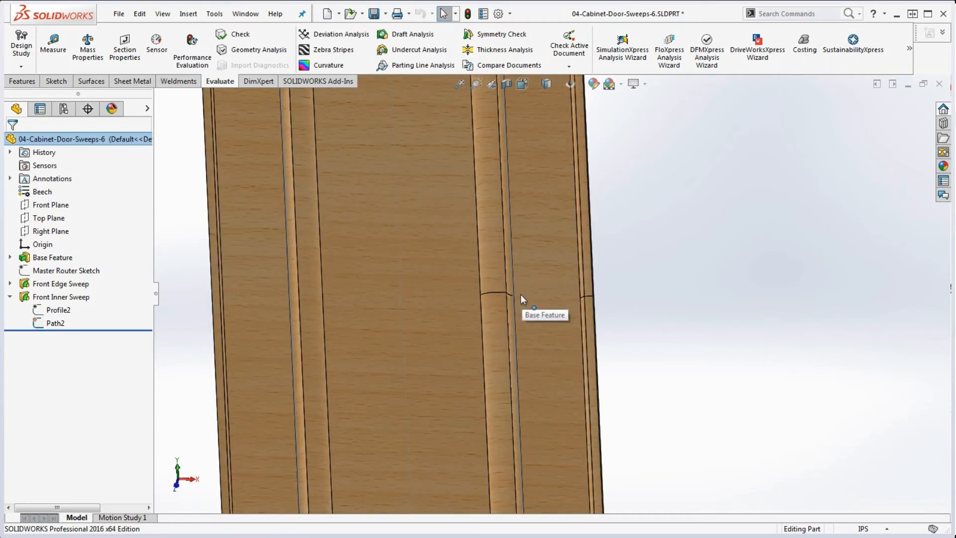
right_click(54, 327)
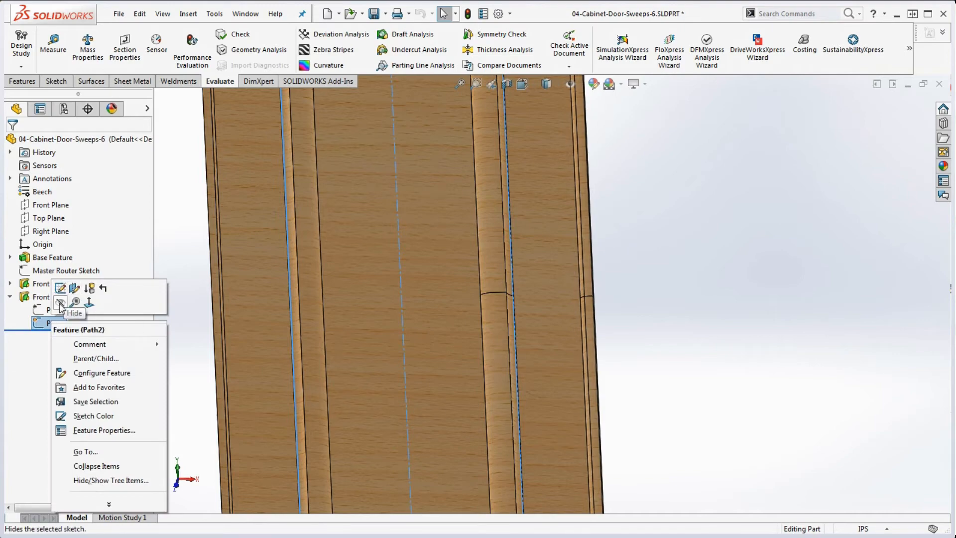
left_click(60, 303)
Examine the shape of the inner and edge sweep cuts on the door front up close and overall
scroll(619, 305, "up", 5)
scroll(552, 306, "down", 5)
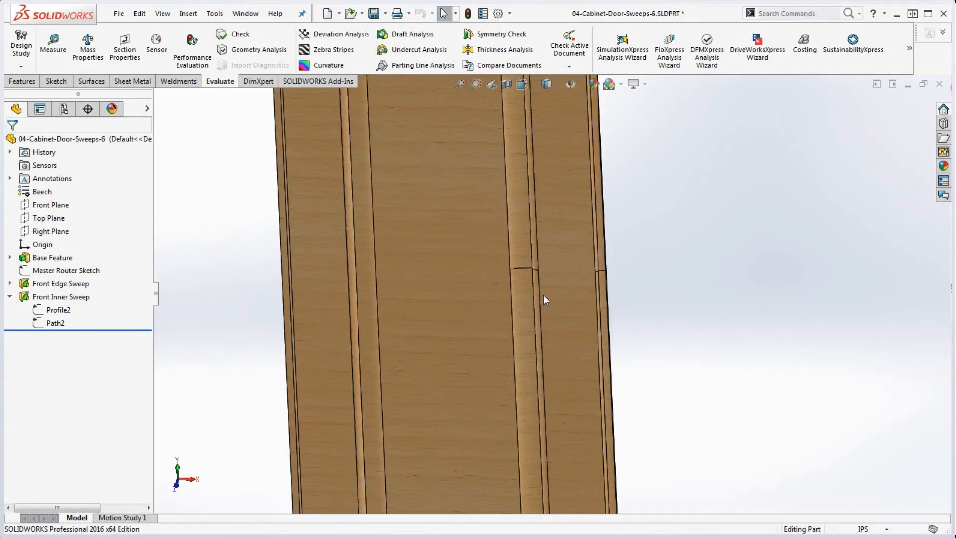
scroll(533, 279, "down", 8)
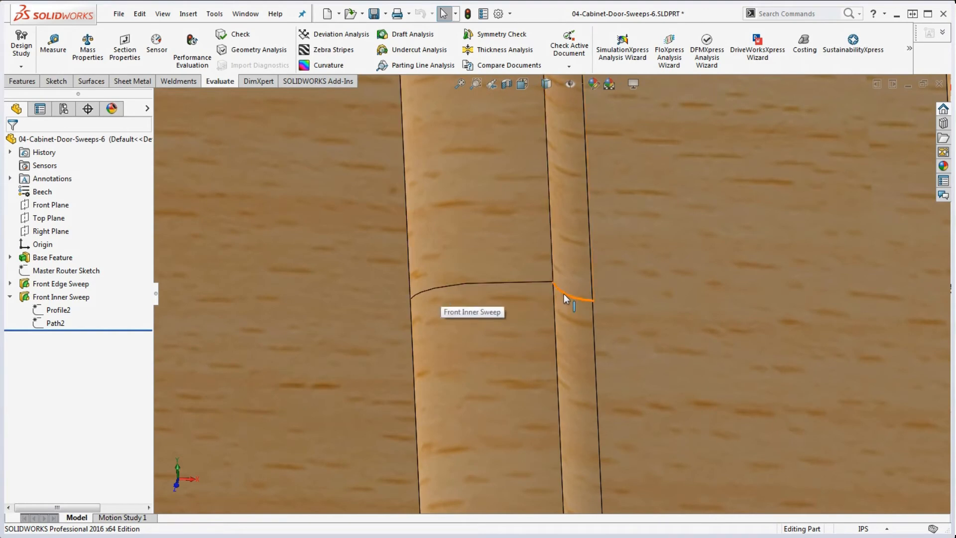
scroll(561, 293, "up", 4)
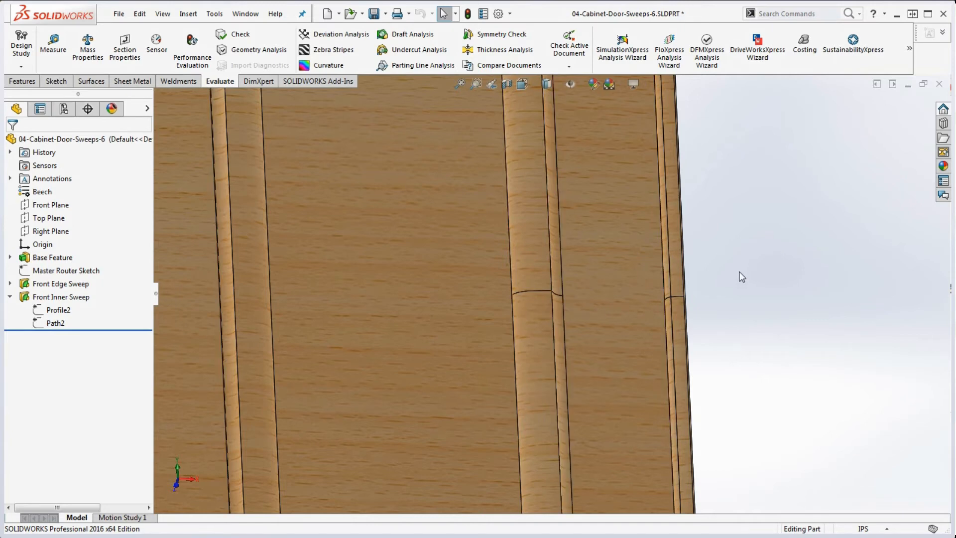
key("f")
scroll(557, 293, "down", 6)
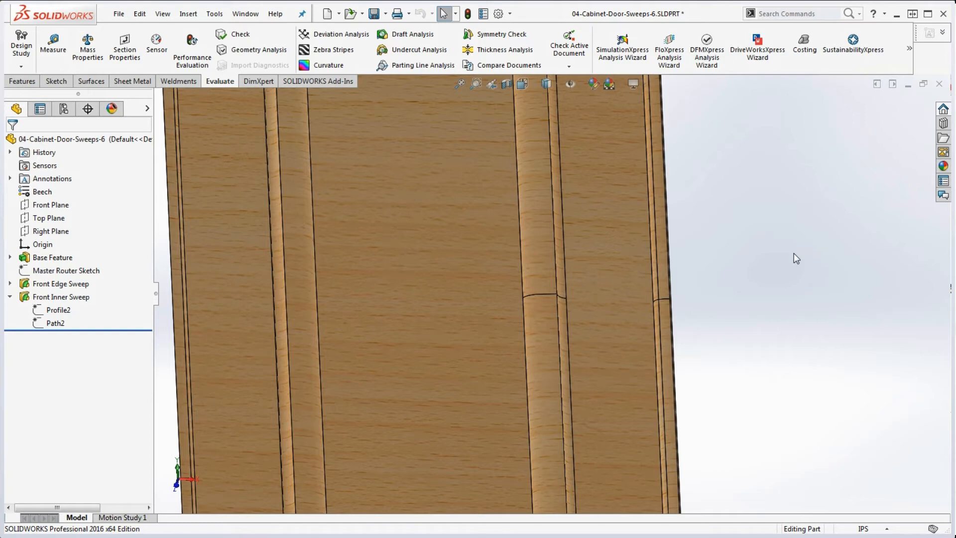
key("f")
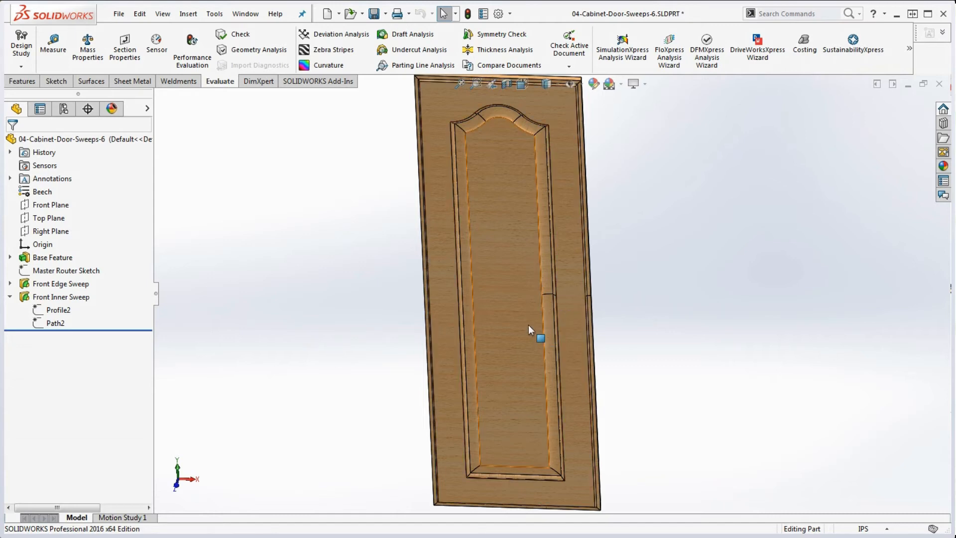
Turn the door around to the standard Back view
scroll(562, 335, "up", 5)
middle_click_drag(566, 327, 373, 348)
key("space")
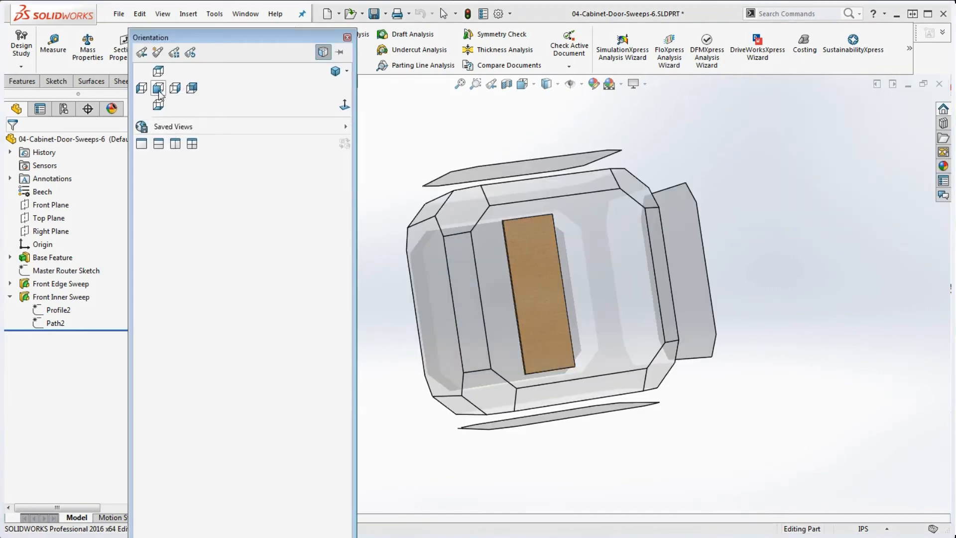
left_click(192, 88)
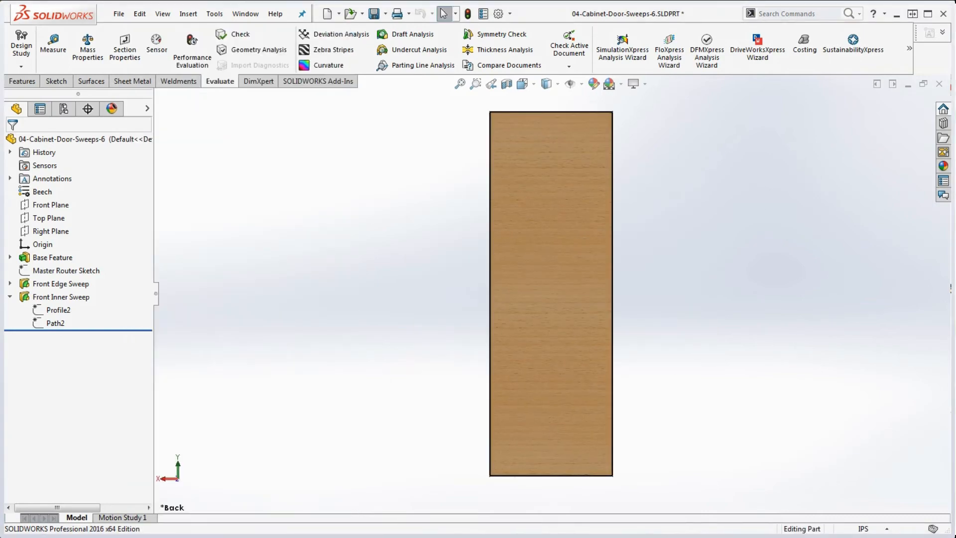
Switch to the drawing PDF in the browser and study the dimensions of the back bumper cut path
left_click_drag(955, 10, 832, 2)
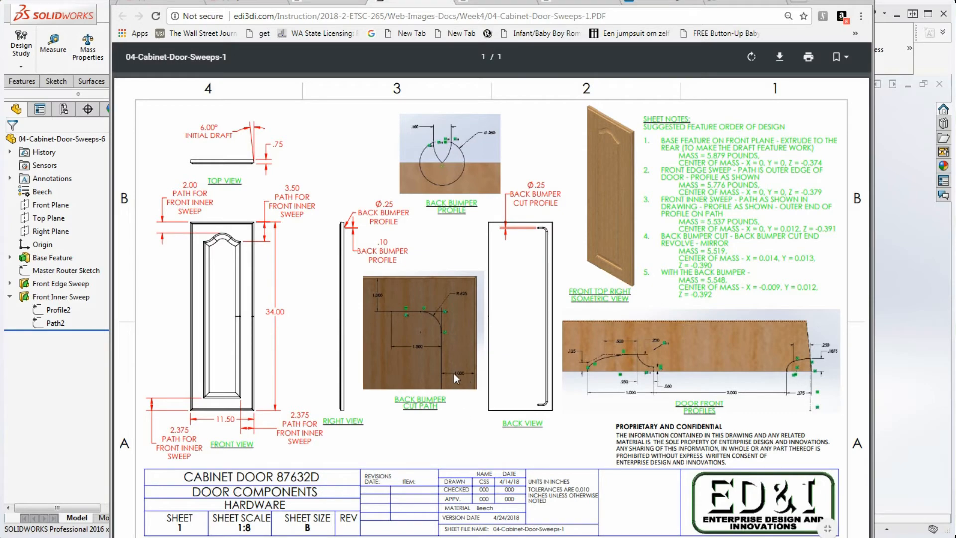
scroll(455, 371, "up", 5, "ctrl")
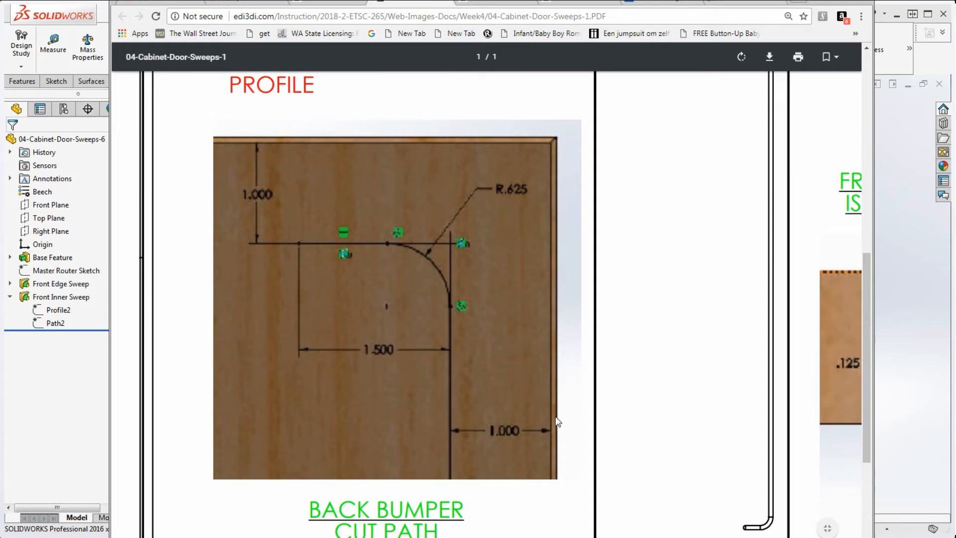
scroll(478, 329, "down", 3)
scroll(413, 289, "up", 4)
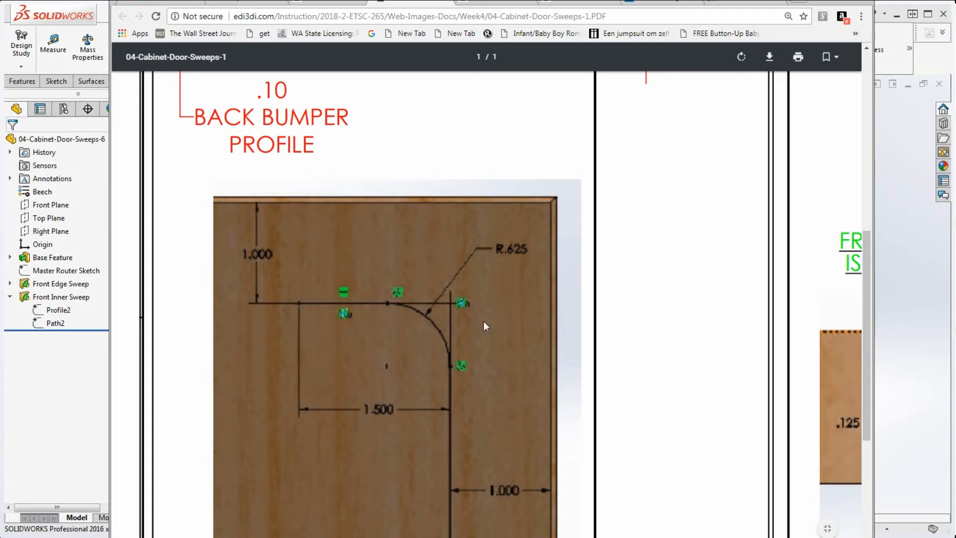
left_click(841, 1)
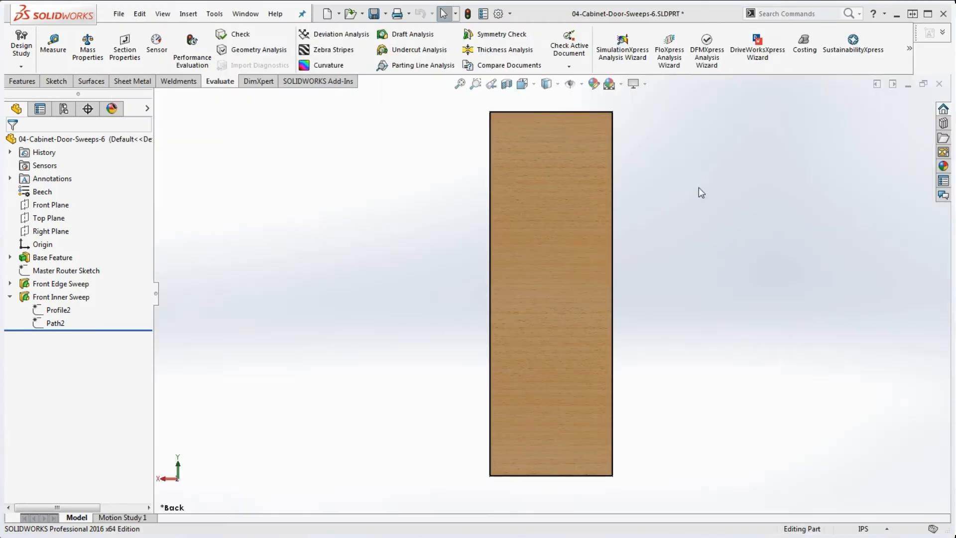
Sketch a short horizontal line near the top of the door's rear face and a vertical line from its outer end down to mid-height
left_click(572, 226)
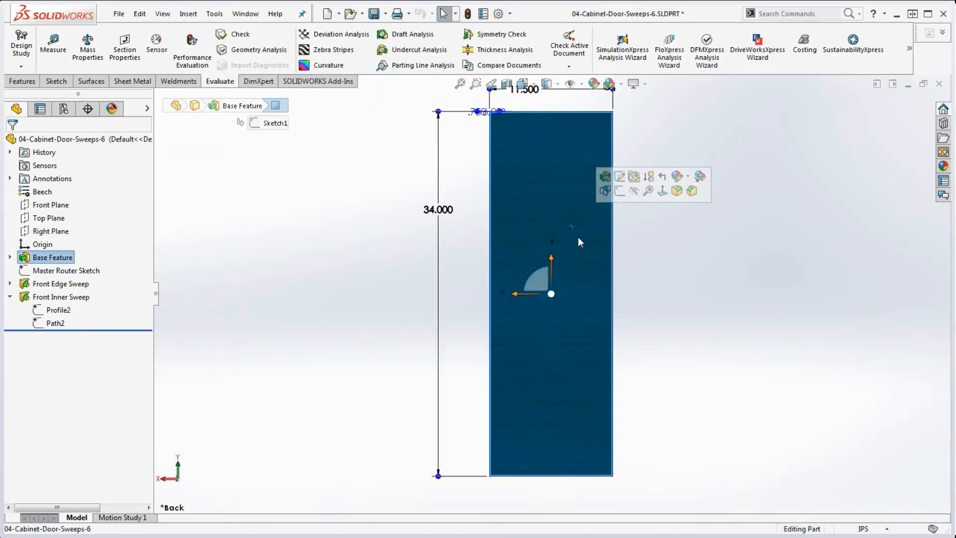
left_click(57, 81)
left_click(83, 34)
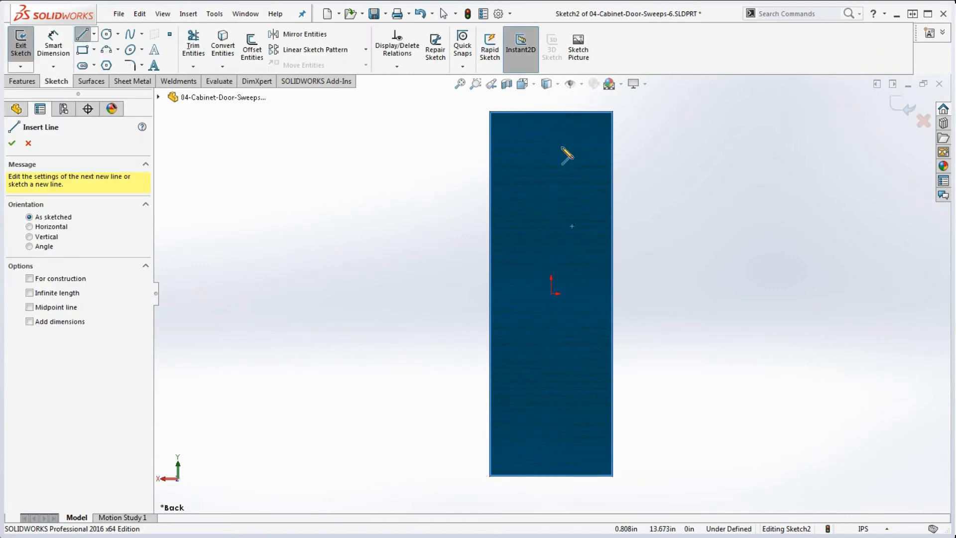
left_click(563, 133)
left_click(597, 133)
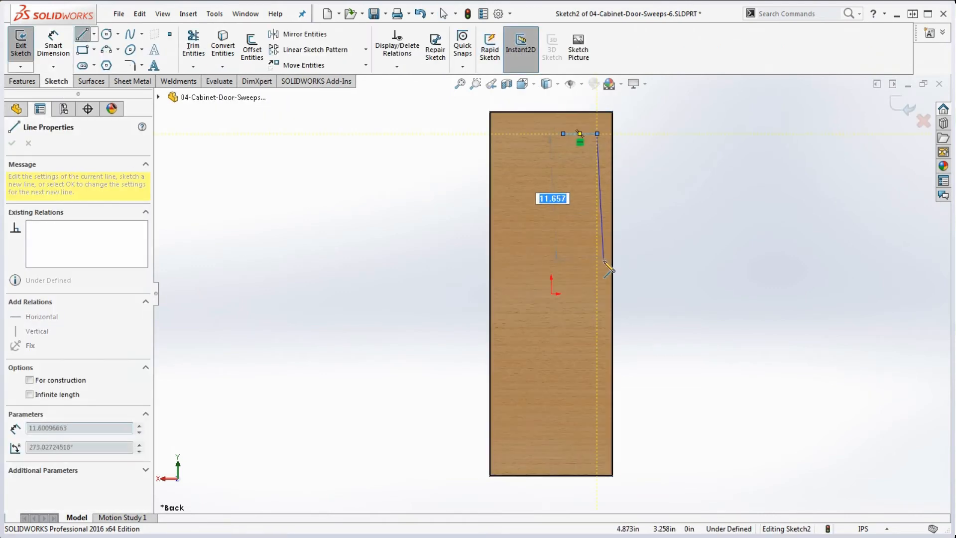
double_click(600, 294)
key("Escape")
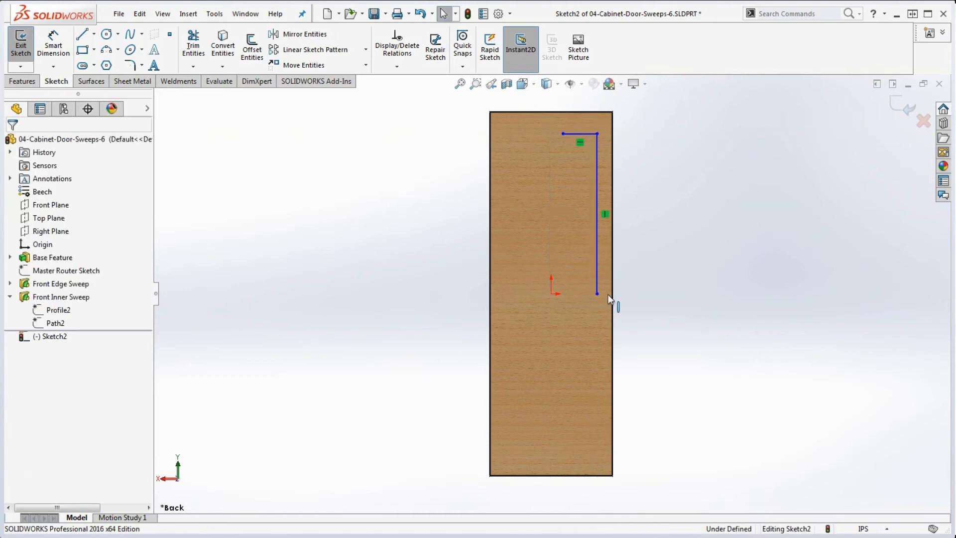
Draw a horizontal centerline from the origin through the vertical line's lower endpoint and past the door's side edge
left_click(94, 35)
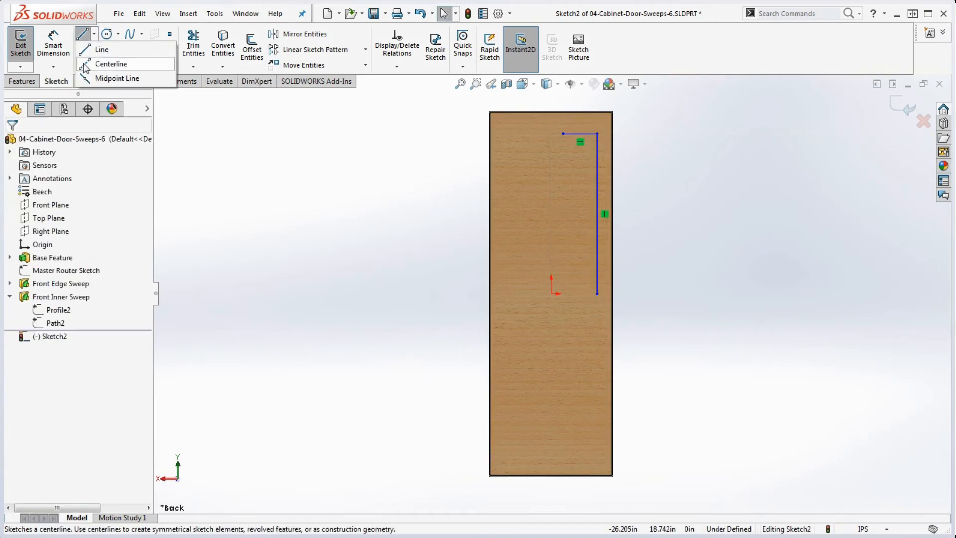
left_click(85, 66)
left_click(551, 294)
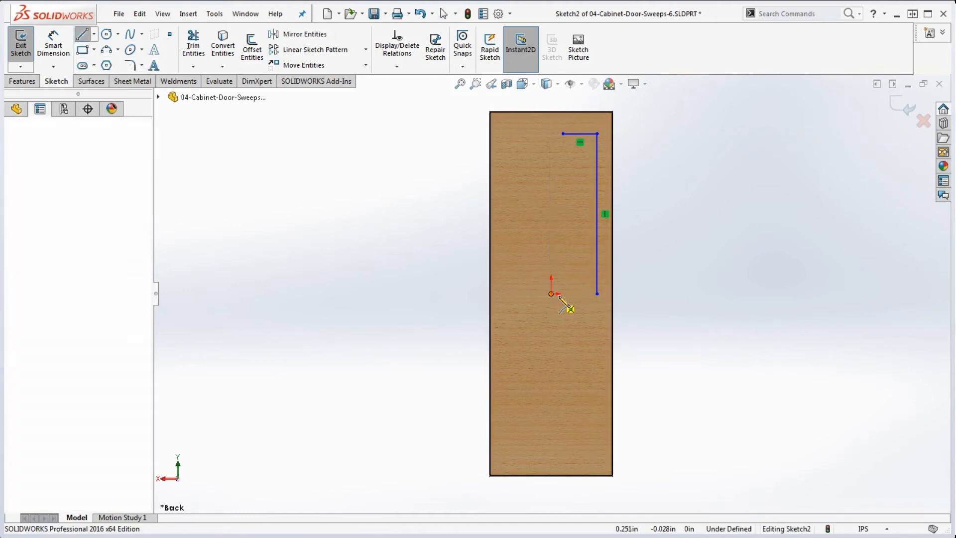
double_click(722, 294)
key("Escape")
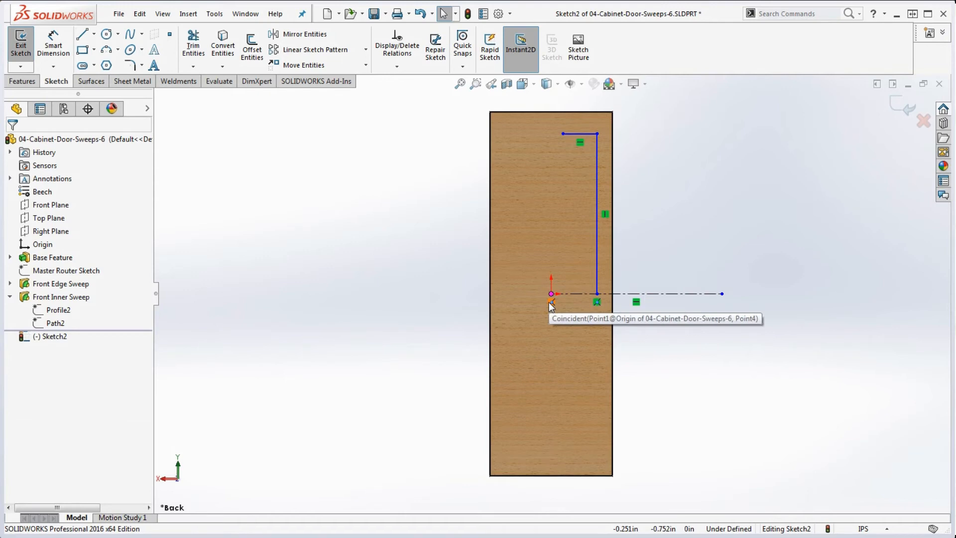
Dimension the short horizontal line's length to 1.5 in
scroll(597, 151, "down", 5)
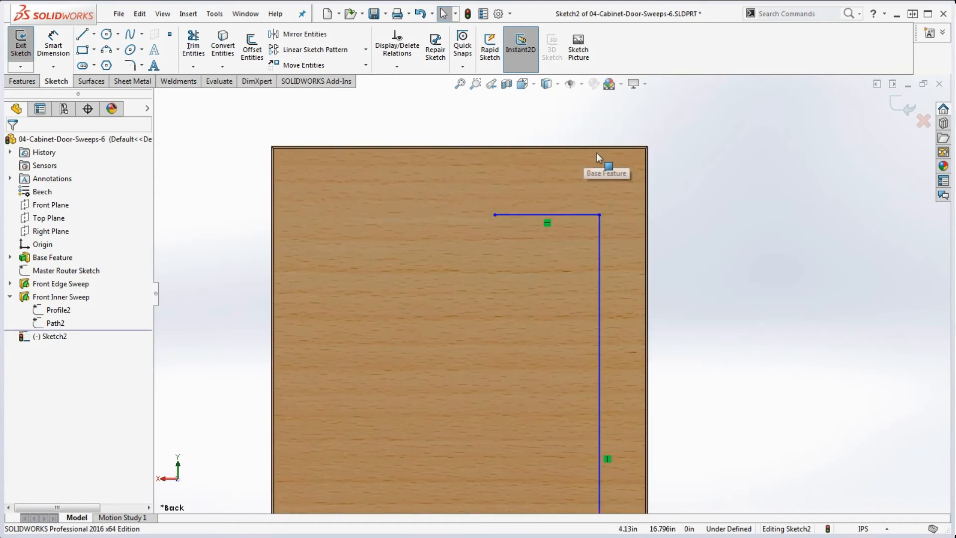
left_click(53, 45)
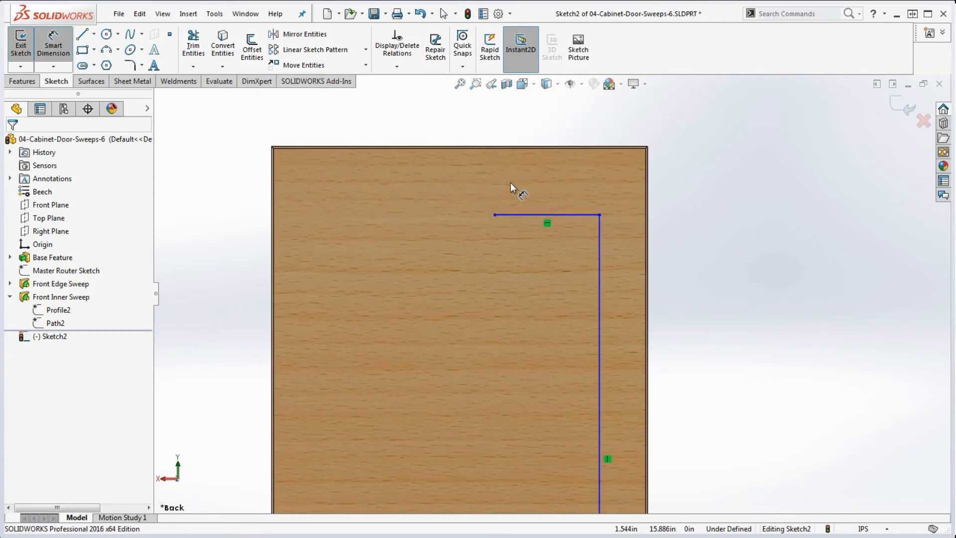
left_click(563, 223)
left_click(548, 249)
type("1.5")
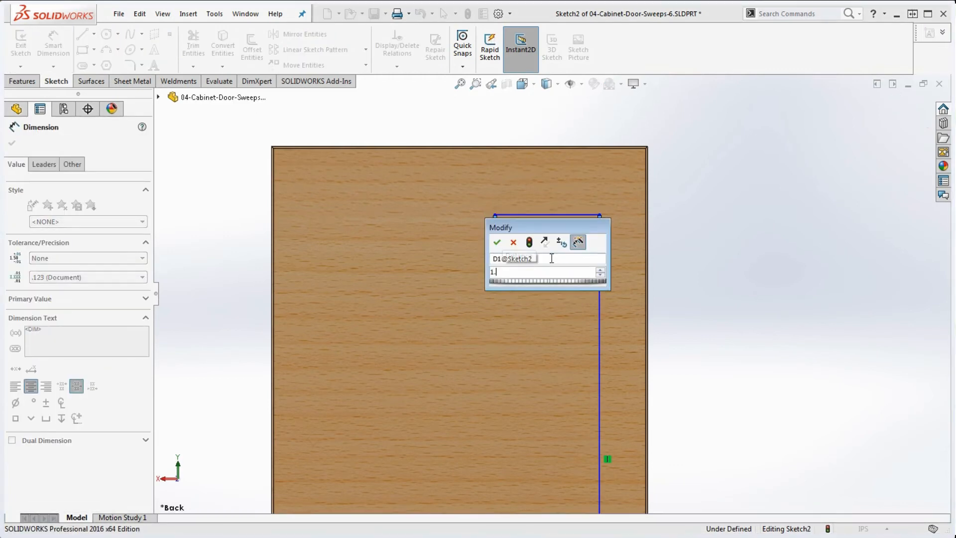
key("Return")
Dimension the short horizontal line 1 in from the door's top edge
scroll(578, 216, "down", 2)
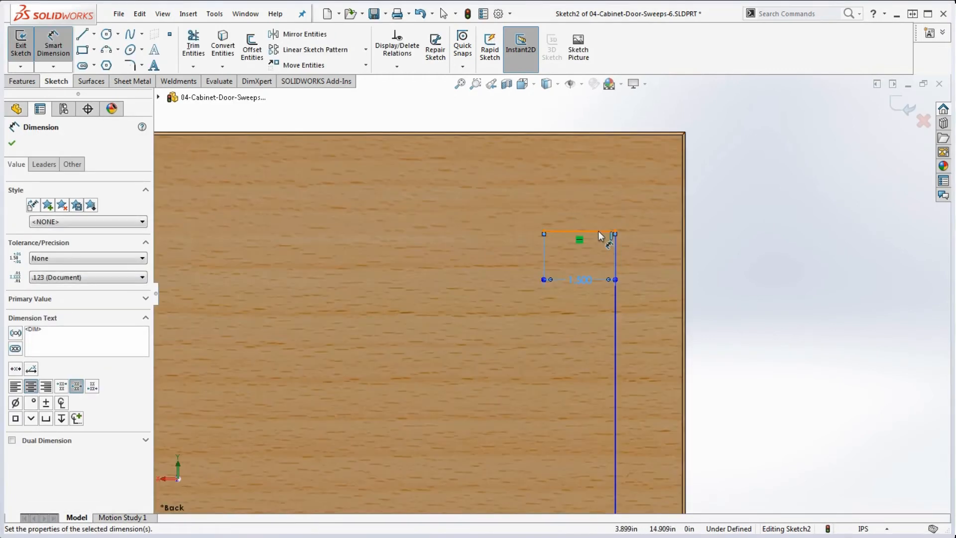
left_click(599, 231)
left_click(596, 134)
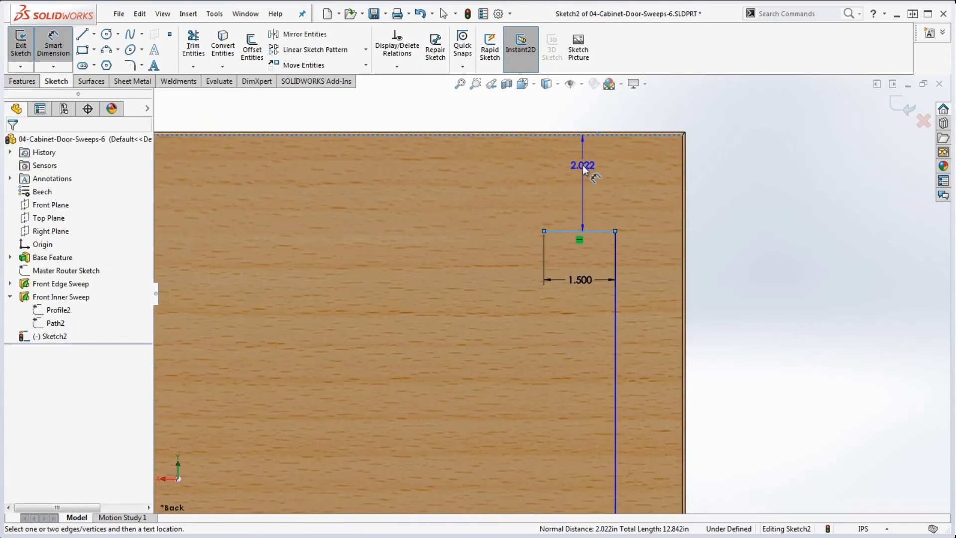
left_click(582, 165)
type("1")
key("Return")
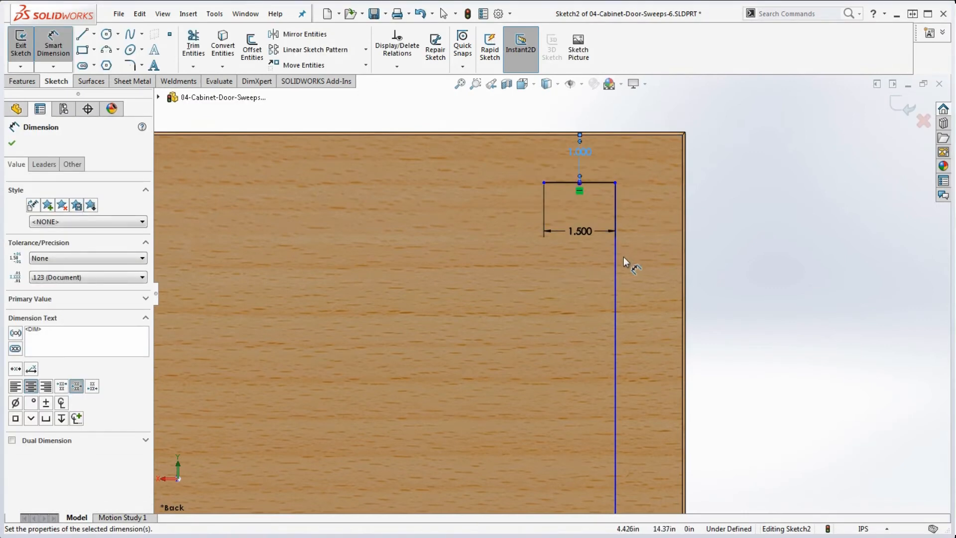
Dimension the vertical line 1 in from the door's nearest side edge
left_click(618, 268)
left_click(683, 272)
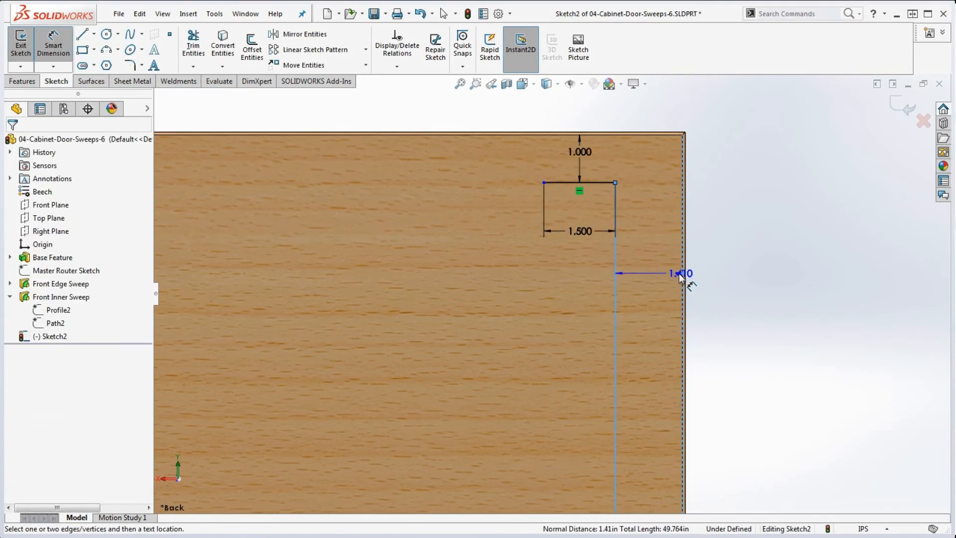
left_click(656, 275)
type("1")
key("Return")
left_click(716, 293)
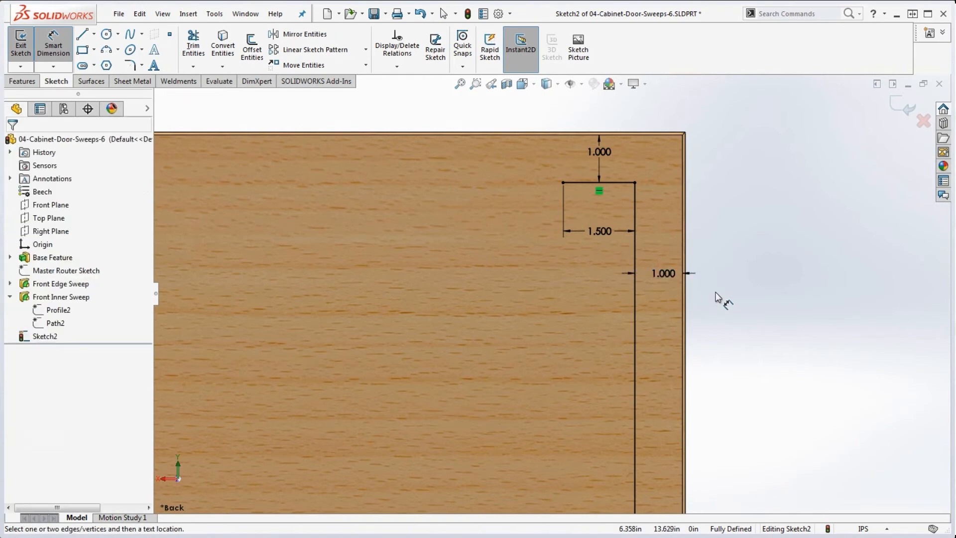
Examine the half bumper path between its upper corner and the centerline in relation to the whole door
scroll(727, 267, "up", 5)
scroll(556, 229, "up", 4)
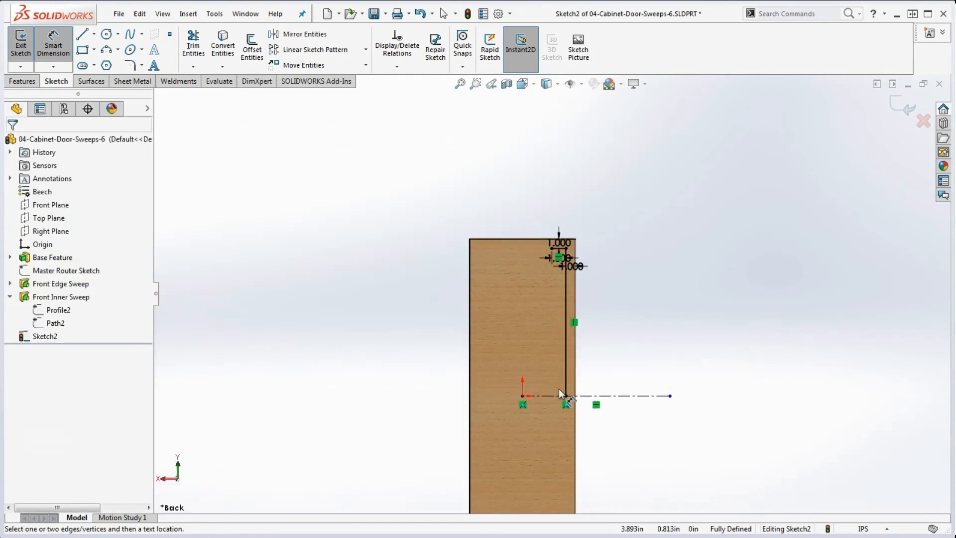
scroll(551, 294, "up", 4)
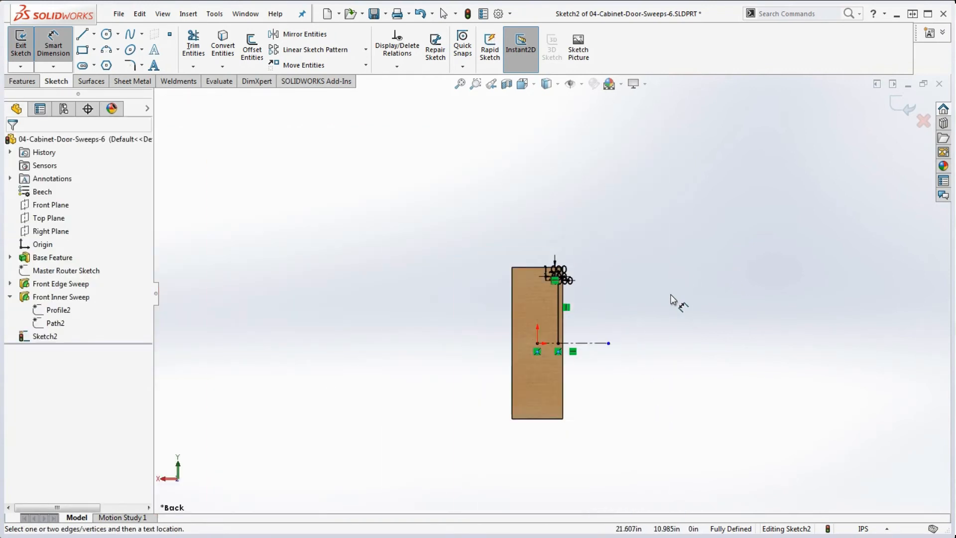
scroll(556, 396, "down", 3)
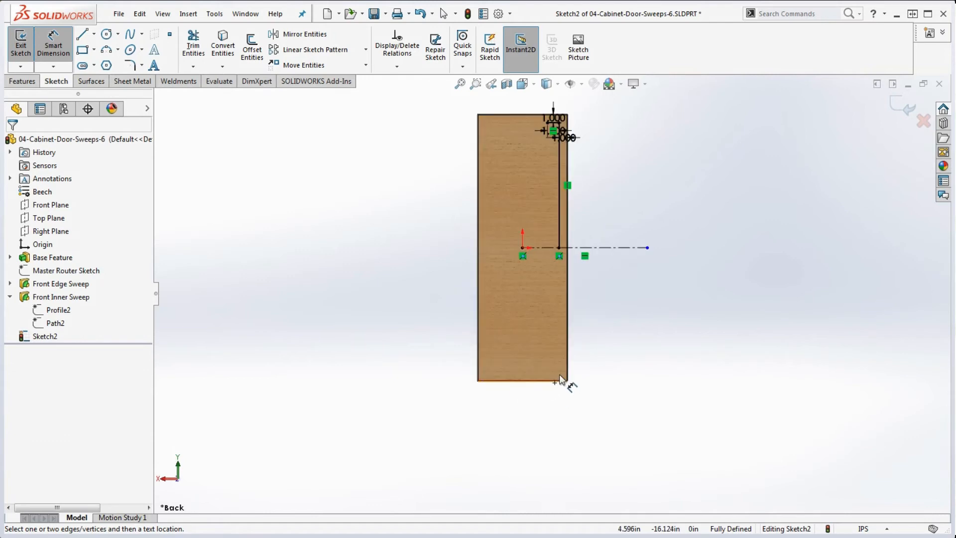
scroll(572, 179, "up", 1)
scroll(568, 177, "down", 3)
scroll(568, 178, "down", 1)
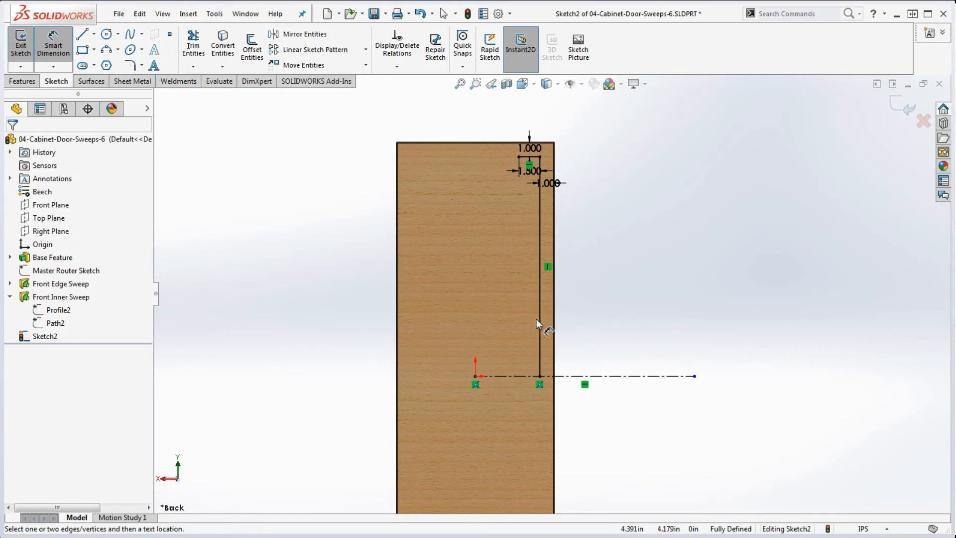
scroll(550, 294, "up", 3)
scroll(526, 333, "down", 2)
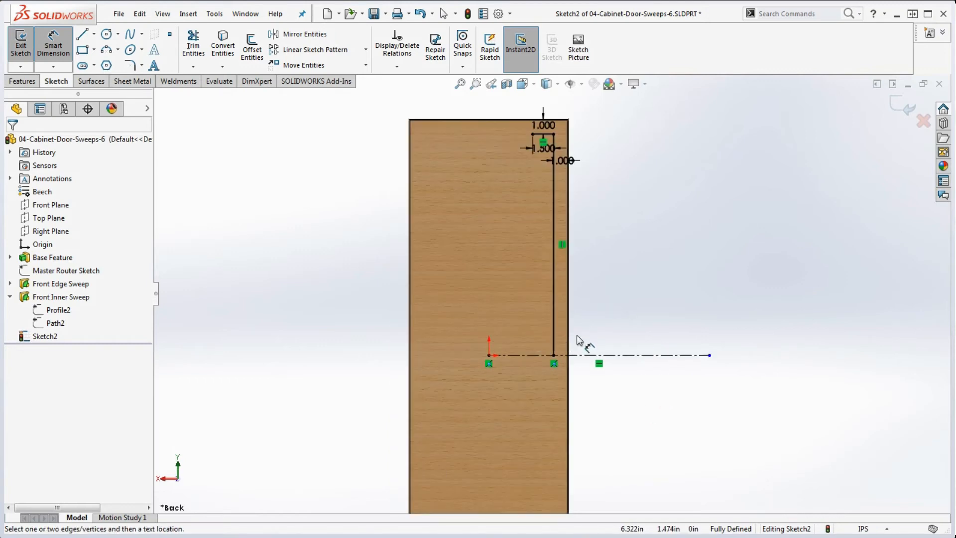
scroll(630, 281, "up", 1)
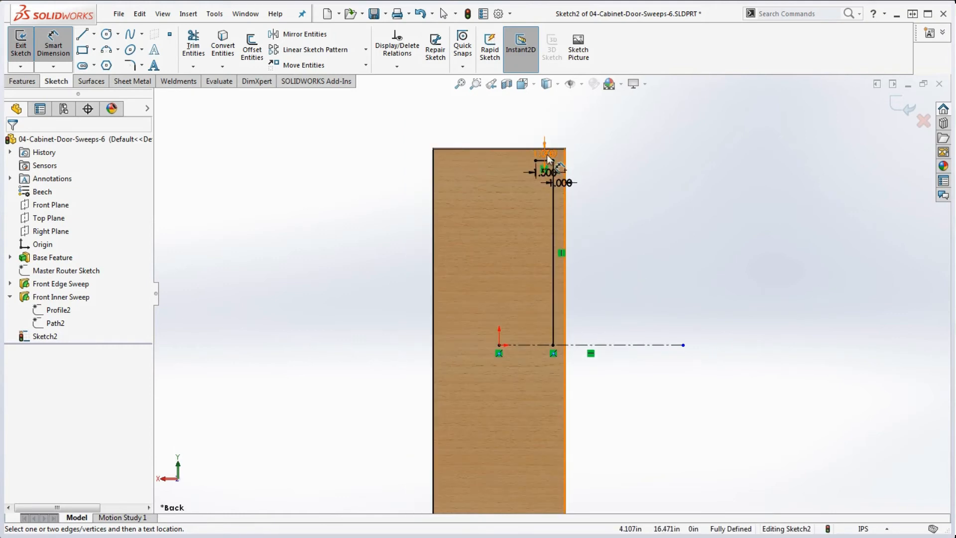
Round the path's upper corner with a 0.625 in sketch fillet
scroll(553, 154, "down", 5)
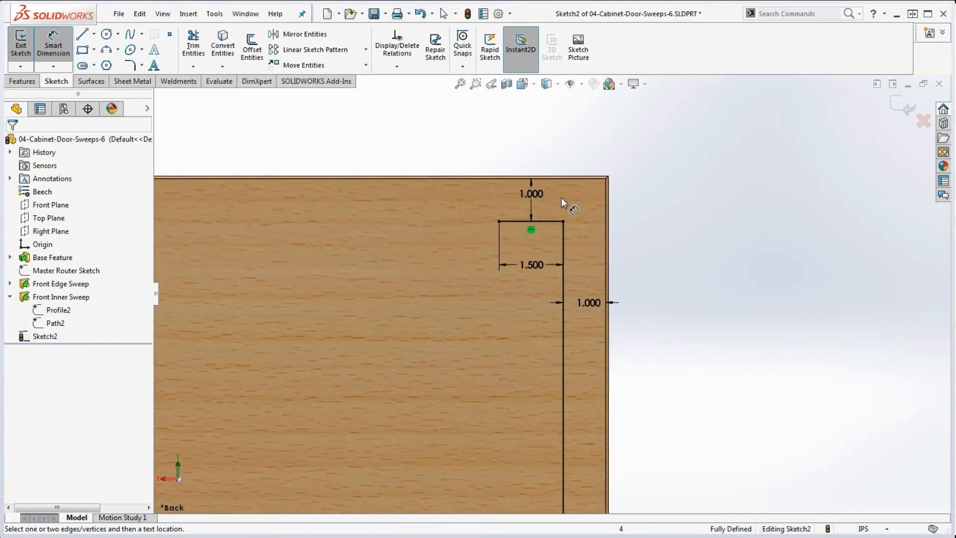
left_click(130, 65)
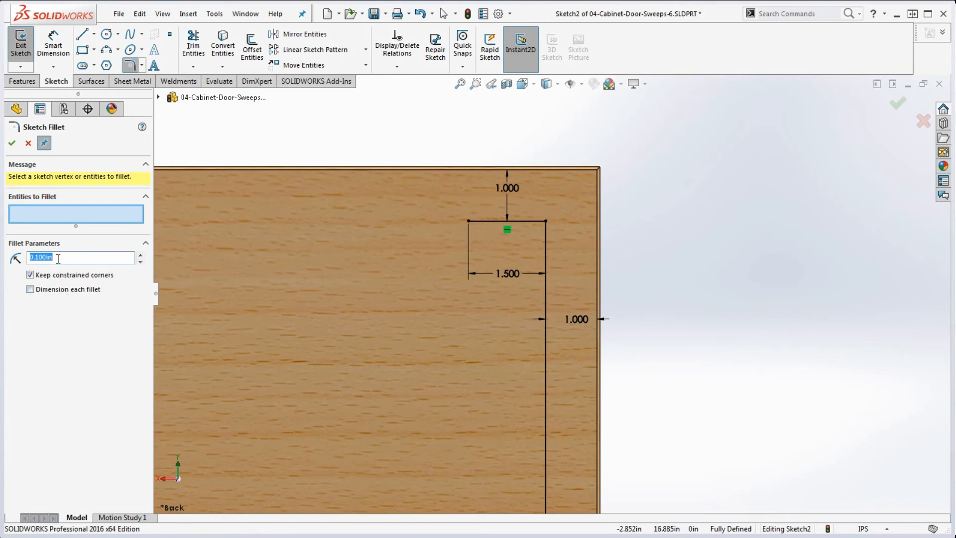
type(".625")
left_click(546, 221)
key("Return")
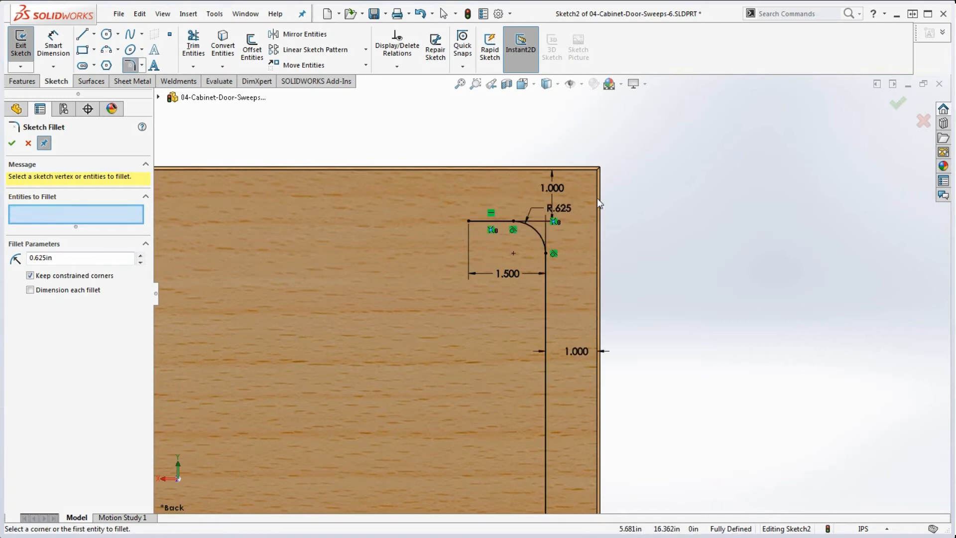
key("Escape")
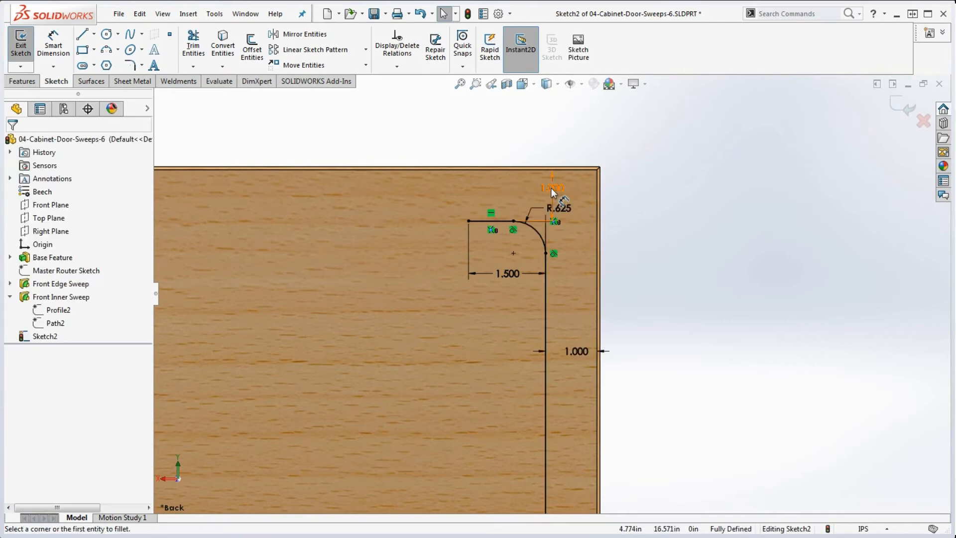
Move the 1 in top-edge dimension and the fillet radius dimension clear of the rounded corner
left_click_drag(552, 190, 440, 195)
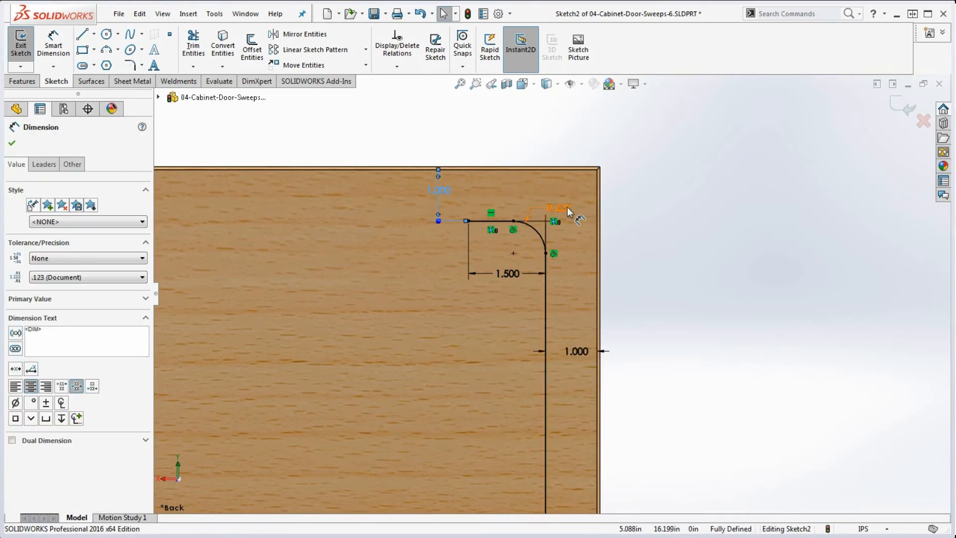
left_click_drag(566, 208, 579, 189)
left_click(634, 247)
Mirror the whole chain of the upper path, both lines and the fillet arc, about the horizontal centerline
scroll(633, 239, "up", 2)
scroll(632, 239, "up", 5)
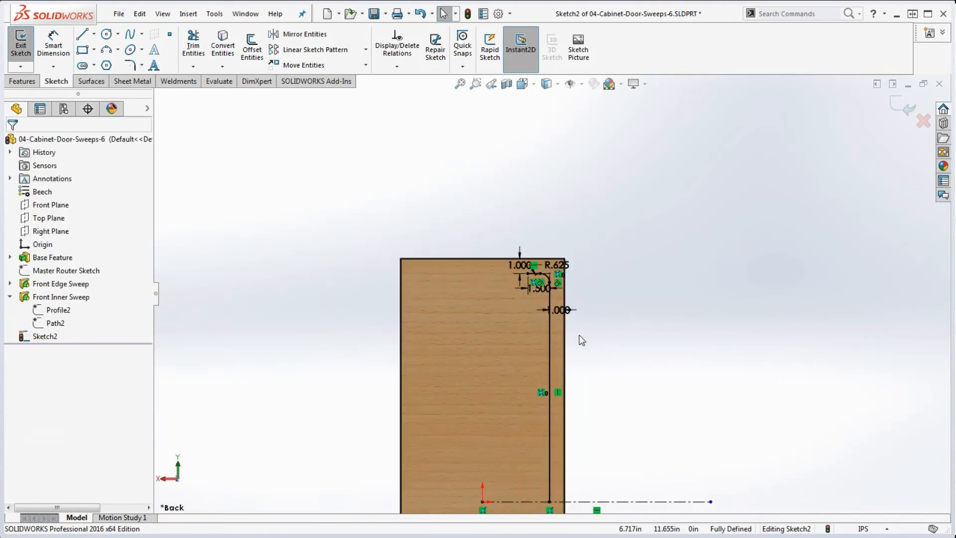
scroll(581, 341, "up", 2)
scroll(568, 373, "down", 2)
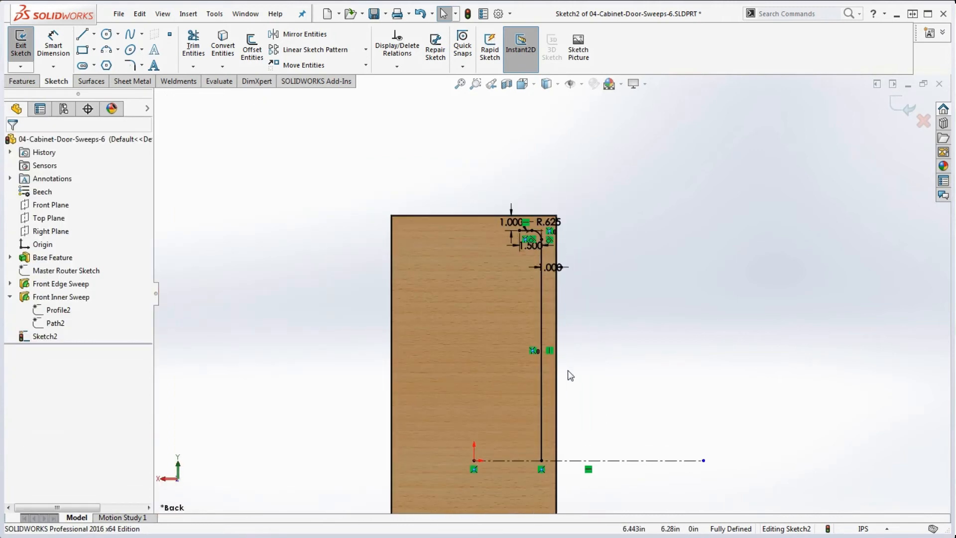
right_click(541, 401)
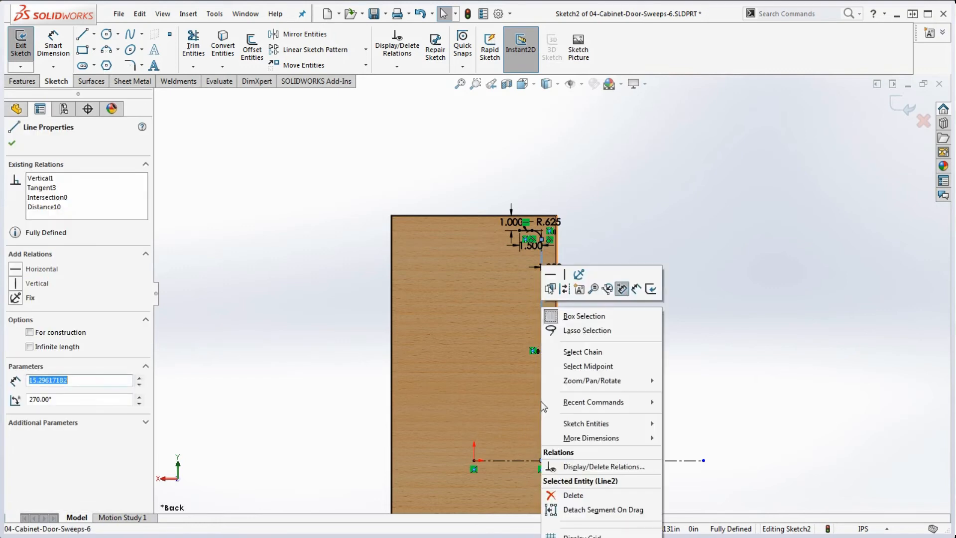
left_click(606, 351)
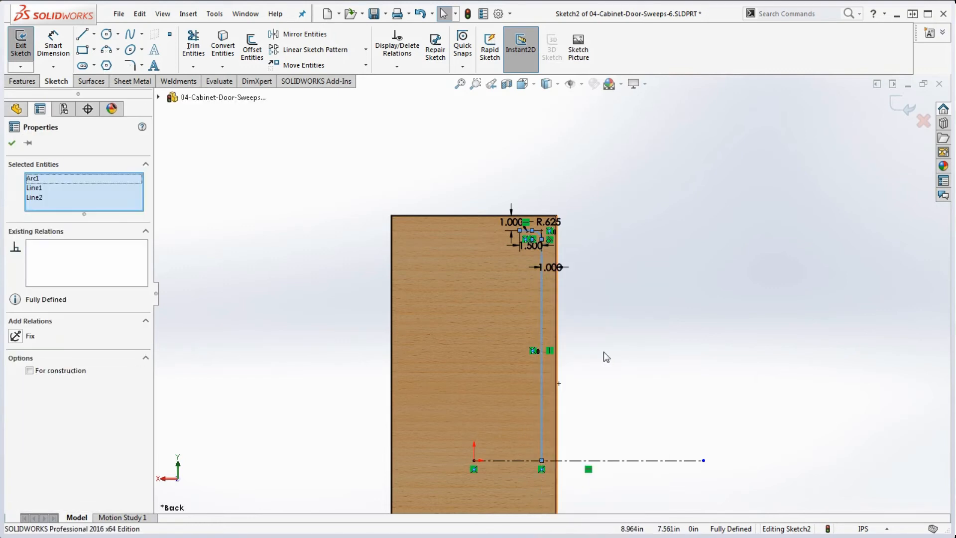
left_click(617, 460, "ctrl")
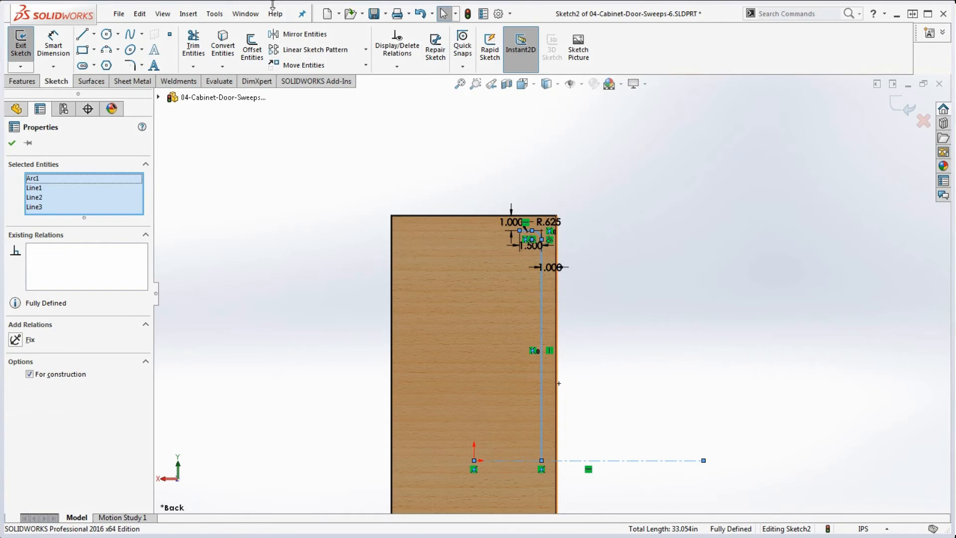
left_click(305, 36)
scroll(536, 197, "up", 5)
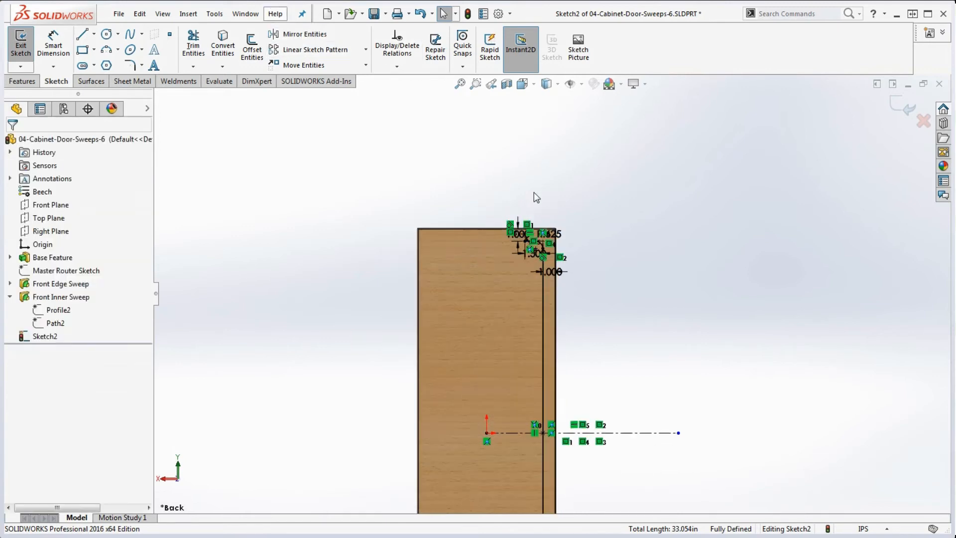
Delete the shared endpoint of the two vertical lines at the centerline to merge them into a single line
scroll(563, 363, "down", 3)
scroll(546, 279, "down", 4)
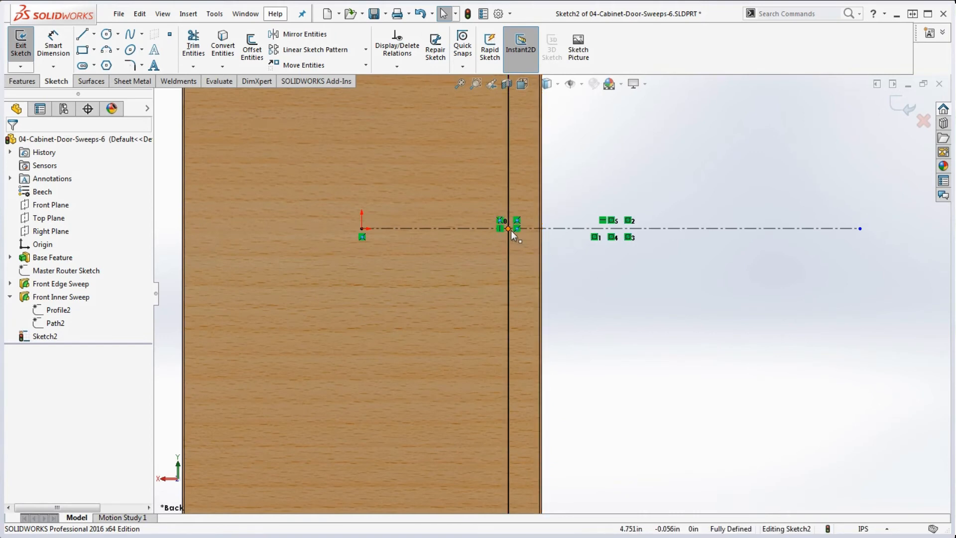
scroll(573, 281, "up", 1)
scroll(573, 259, "up", 1)
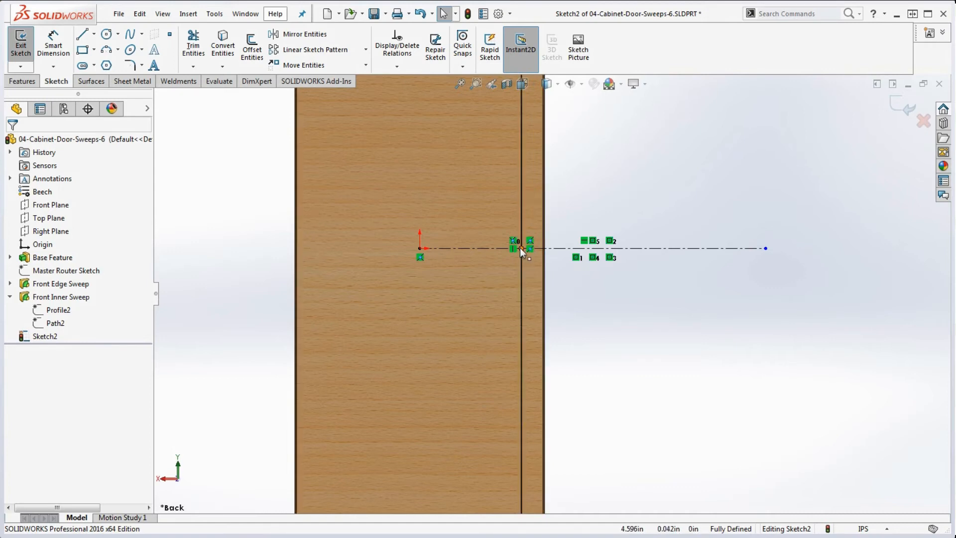
mouse_move(472, 208)
left_mouse_down()
mouse_move(514, 268)
mouse_move(561, 276)
left_mouse_up()
left_click(561, 279)
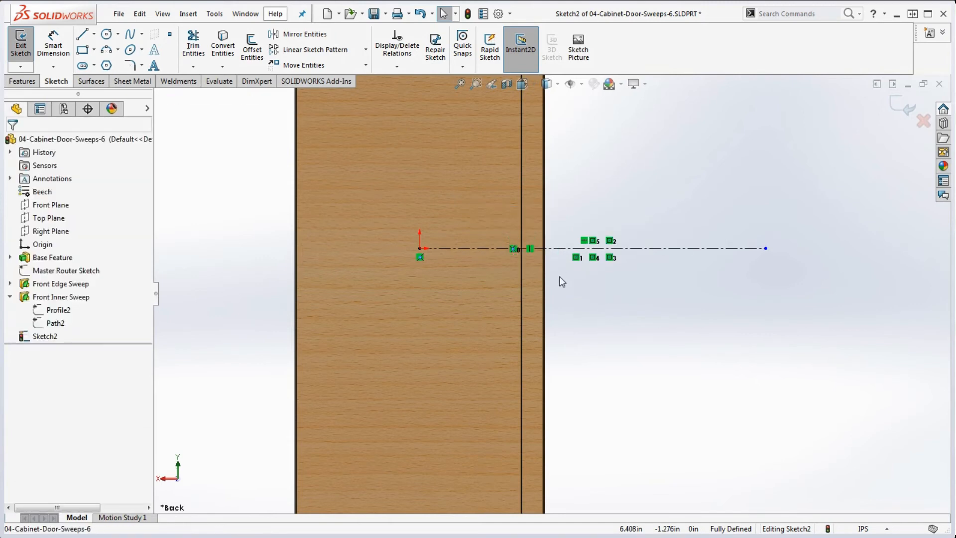
Inspect the mirrored path sketch around the centerline and at both ends of the door
scroll(570, 293, "up", 3)
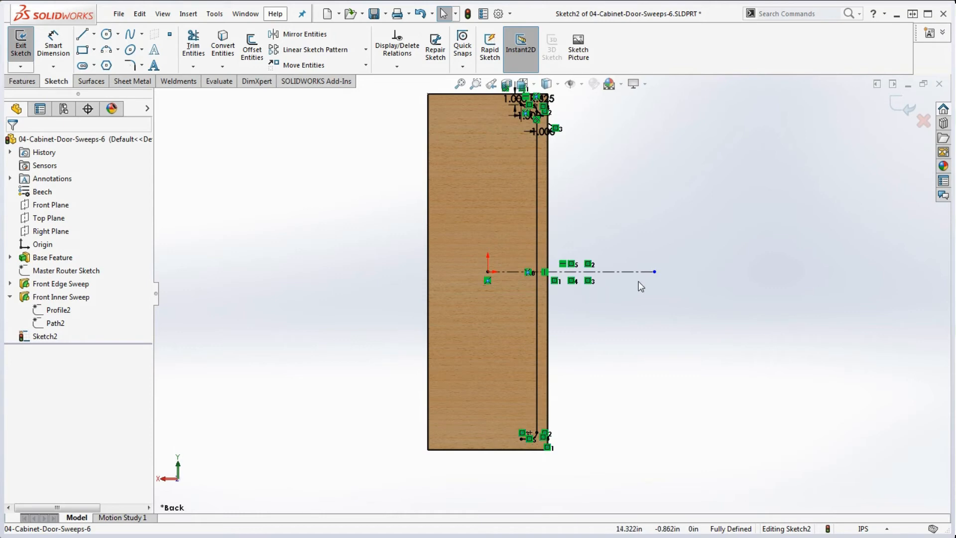
scroll(555, 336, "up", 2)
scroll(551, 250, "down", 4)
scroll(557, 288, "up", 2)
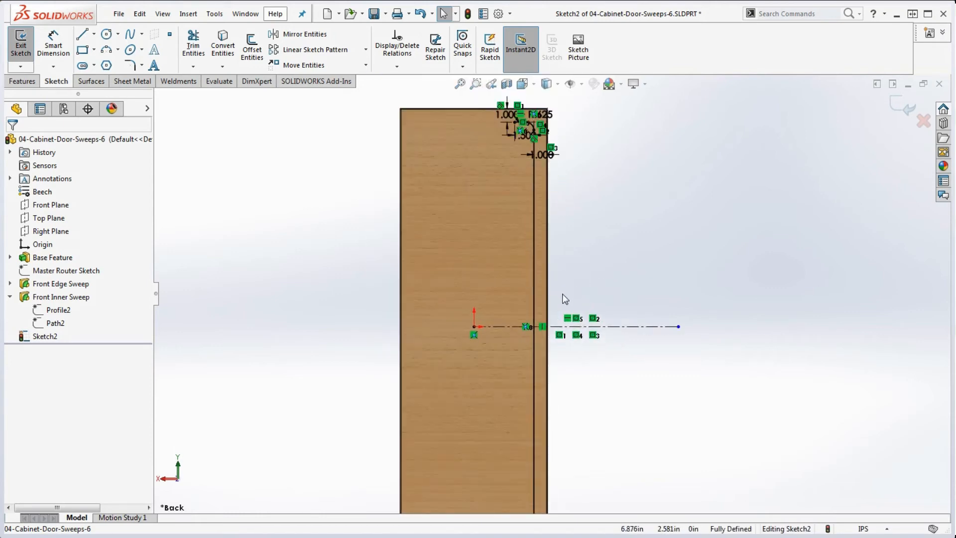
scroll(528, 334, "down", 4)
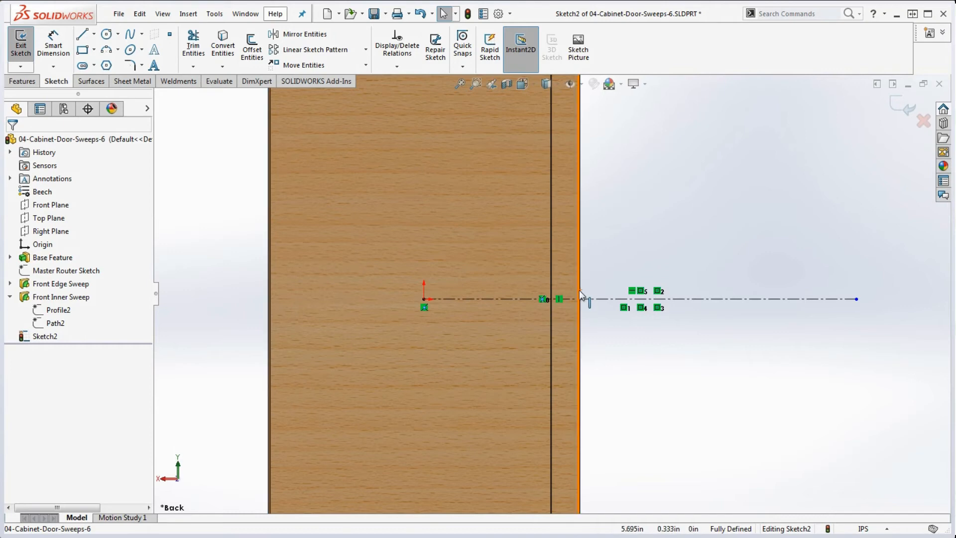
scroll(576, 280, "up", 1)
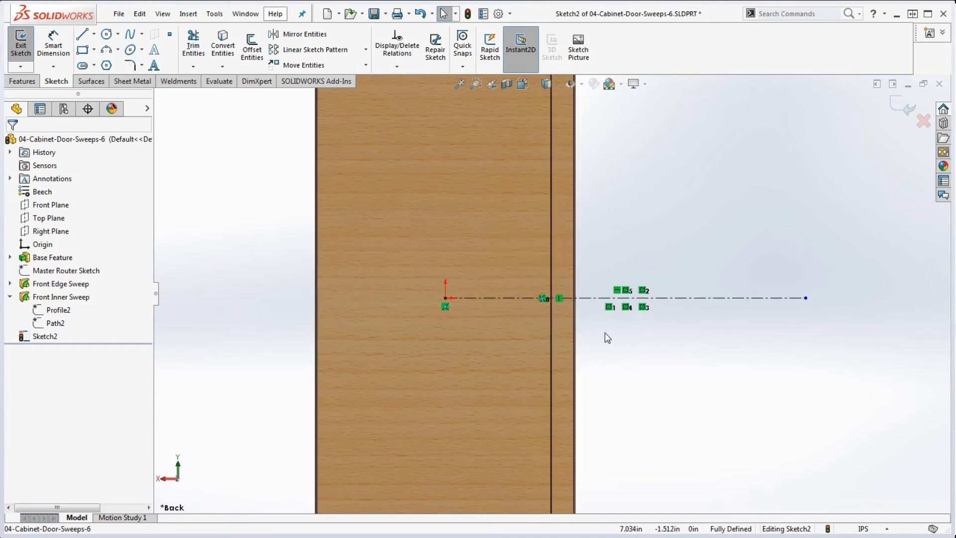
scroll(607, 336, "down", 1)
scroll(607, 337, "up", 3)
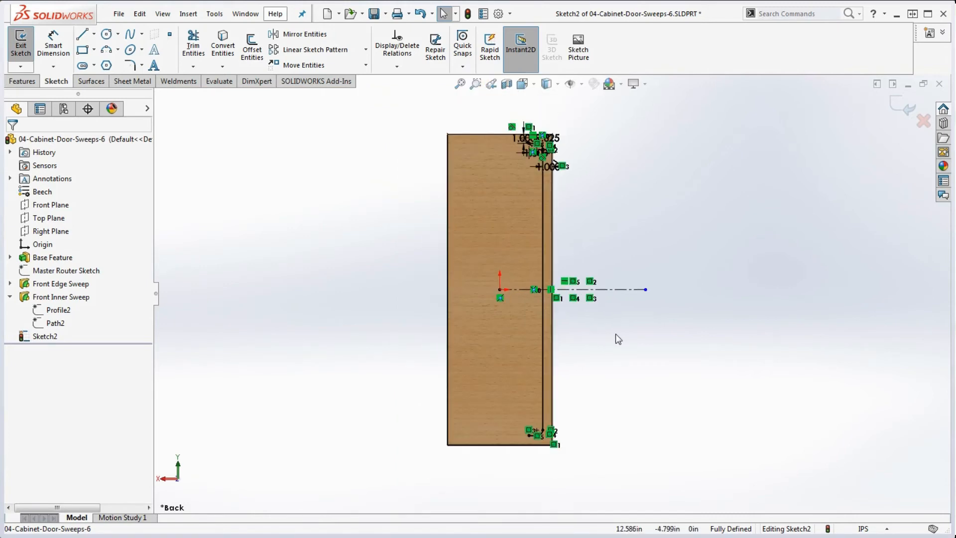
scroll(548, 291, "down", 2)
scroll(547, 291, "up", 1)
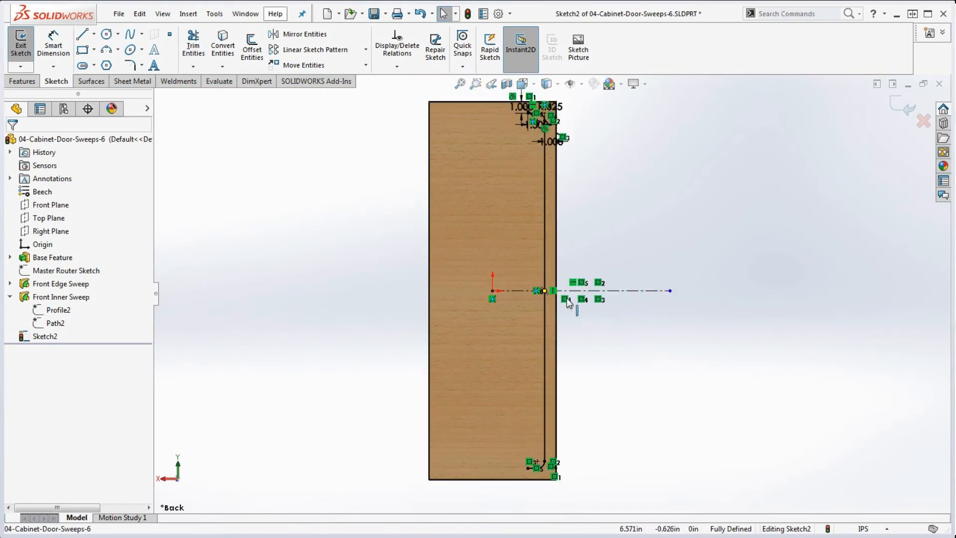
scroll(577, 321, "down", 2)
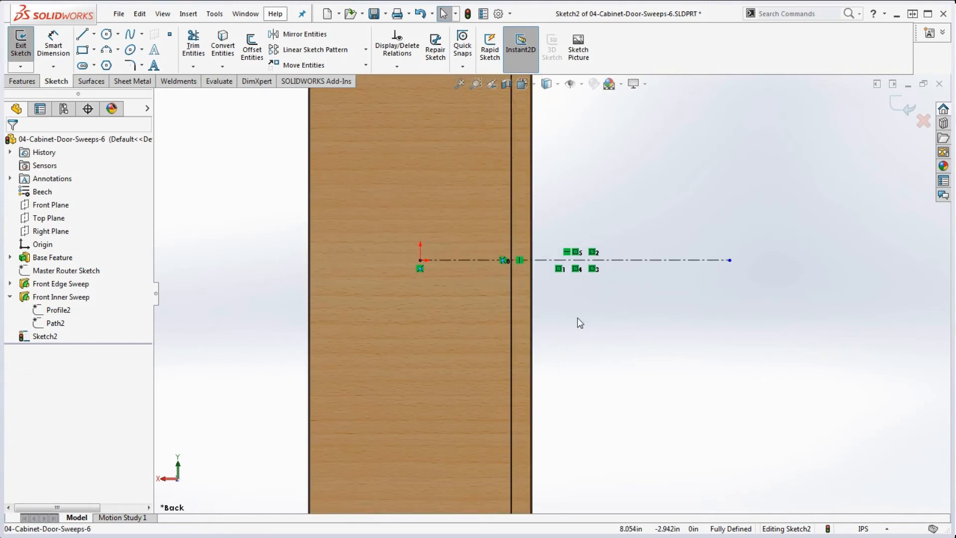
scroll(561, 303, "up", 2)
scroll(552, 220, "up", 2)
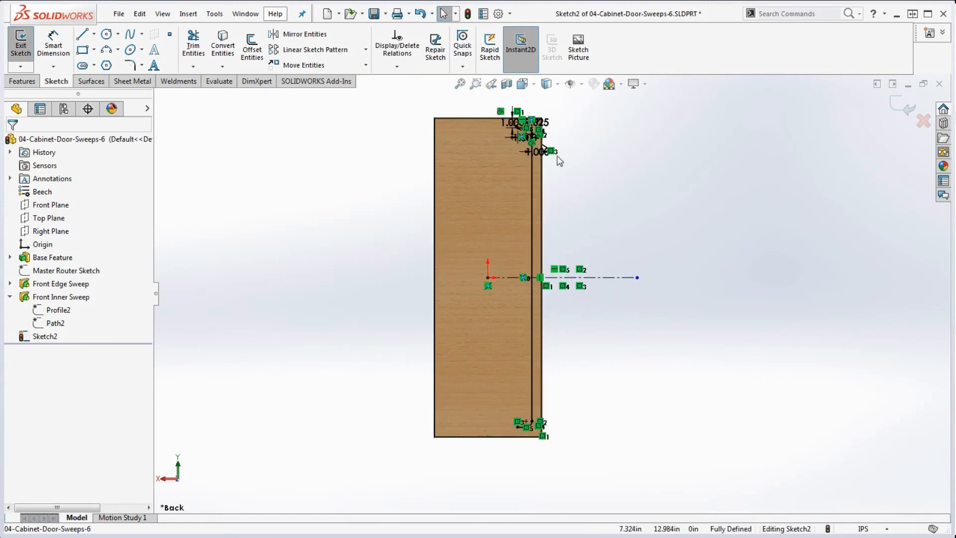
scroll(598, 144, "down", 3)
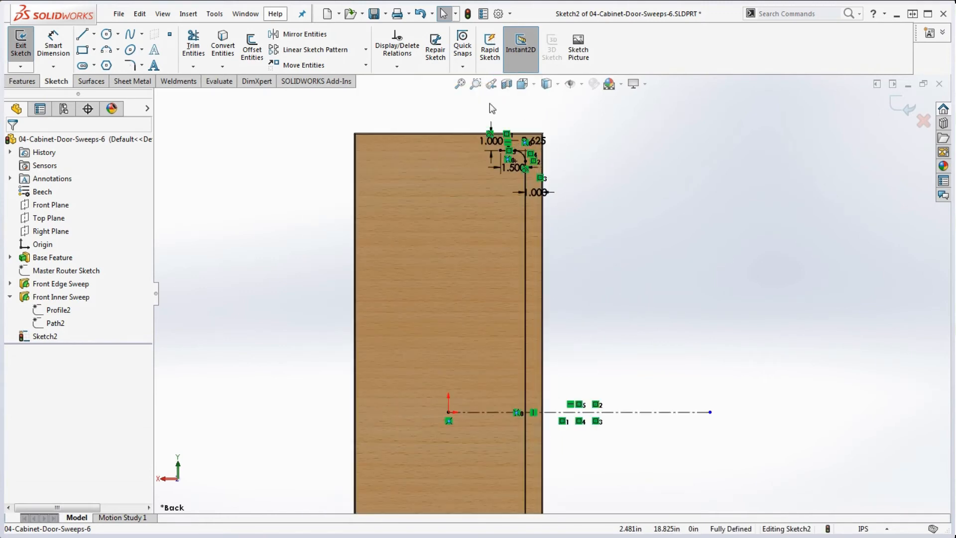
Exit the bumper path sketch and rename it Path3
left_click(467, 14)
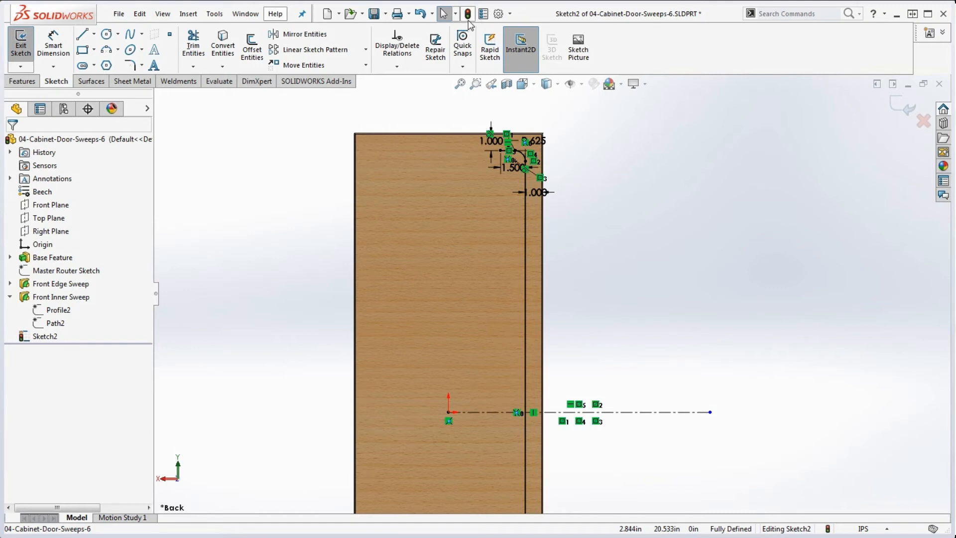
left_click(45, 337)
left_click(46, 337)
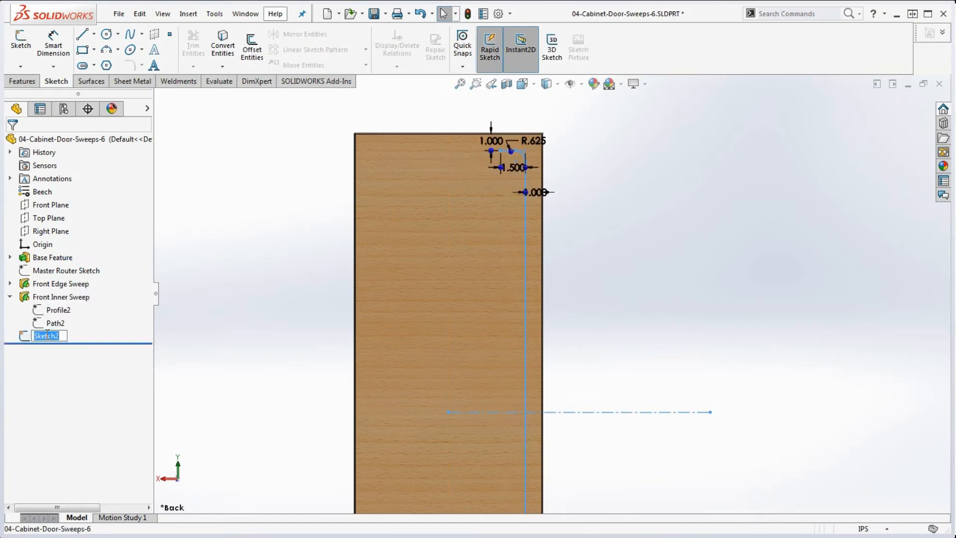
type("Path3")
left_click(280, 296)
scroll(611, 157, "up", 4)
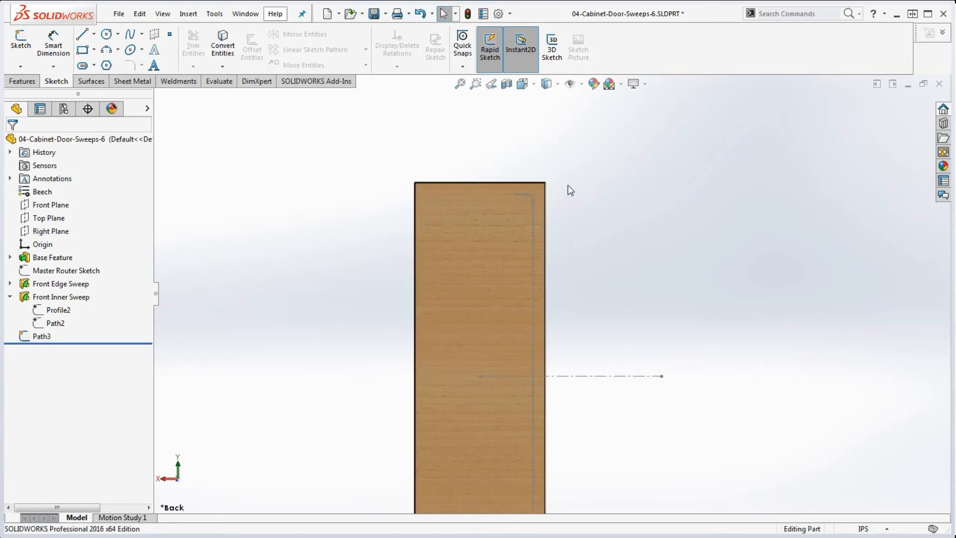
Cut a groove along Path3 with a Swept Cut using a circular profile of 0.25 in diameter
left_click(39, 337)
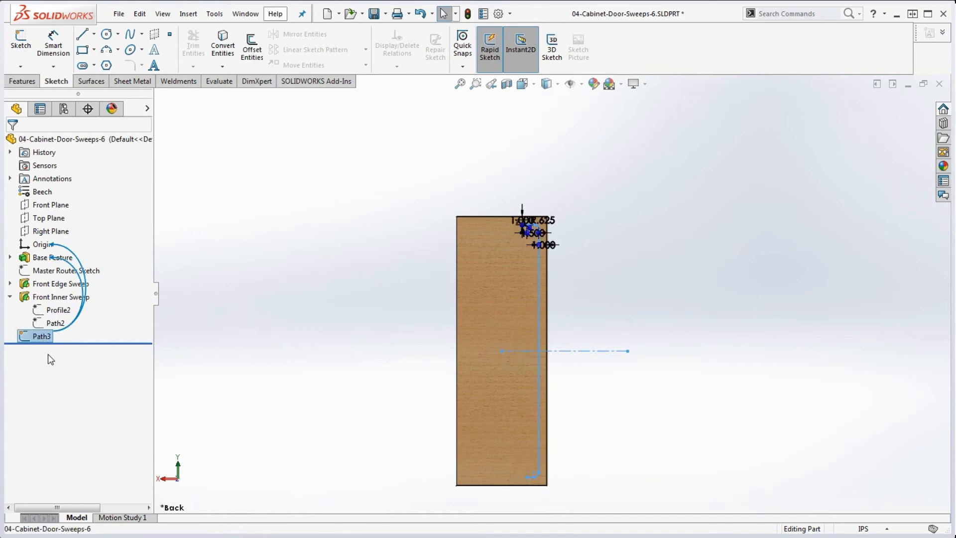
left_click(23, 82)
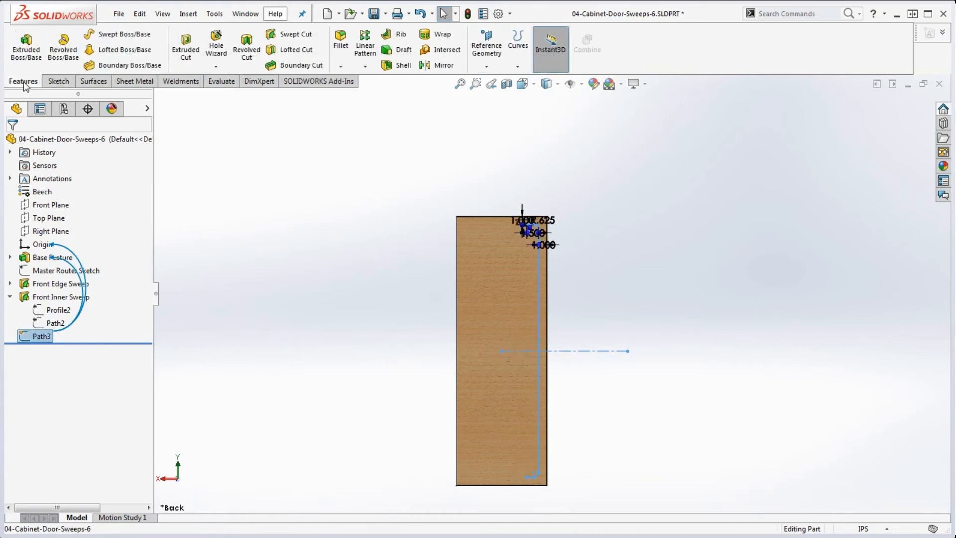
left_click(291, 36)
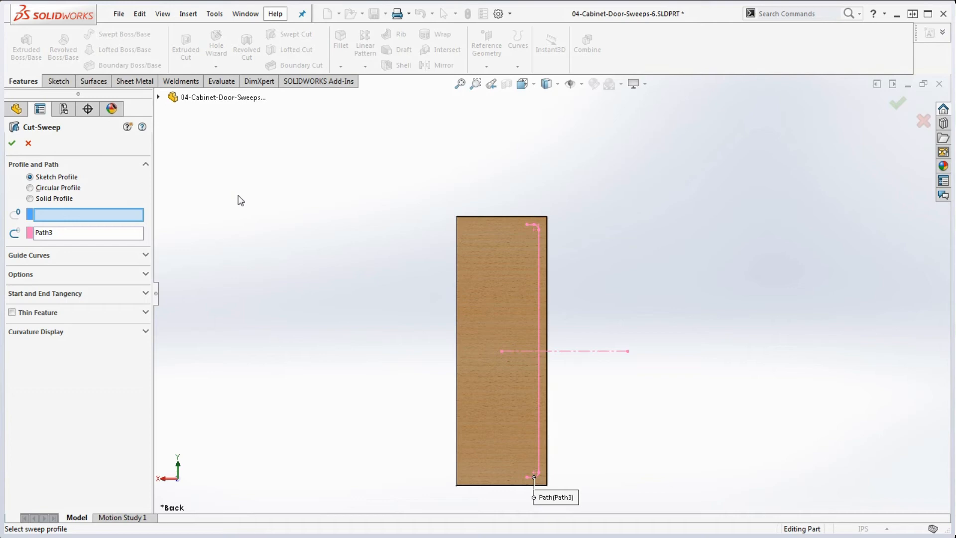
left_click(54, 187)
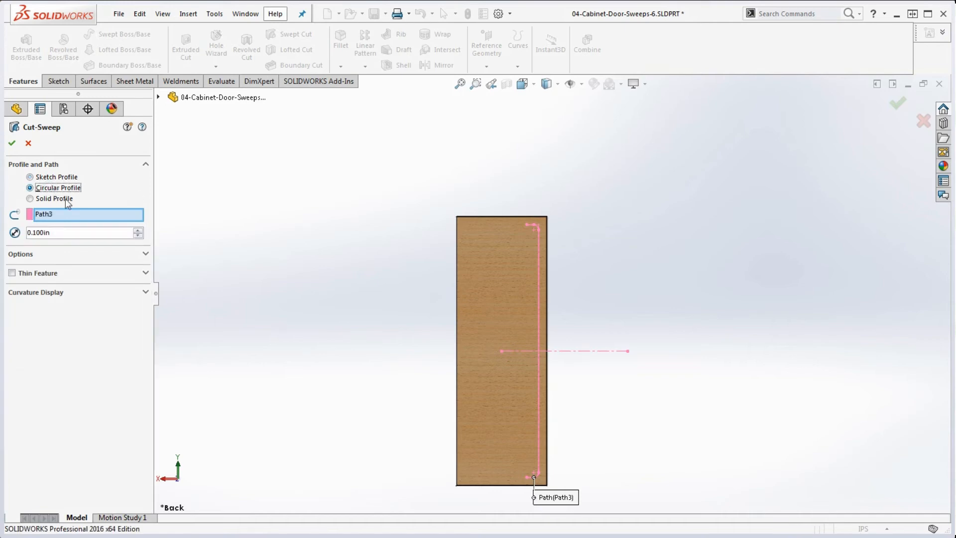
left_click(55, 232)
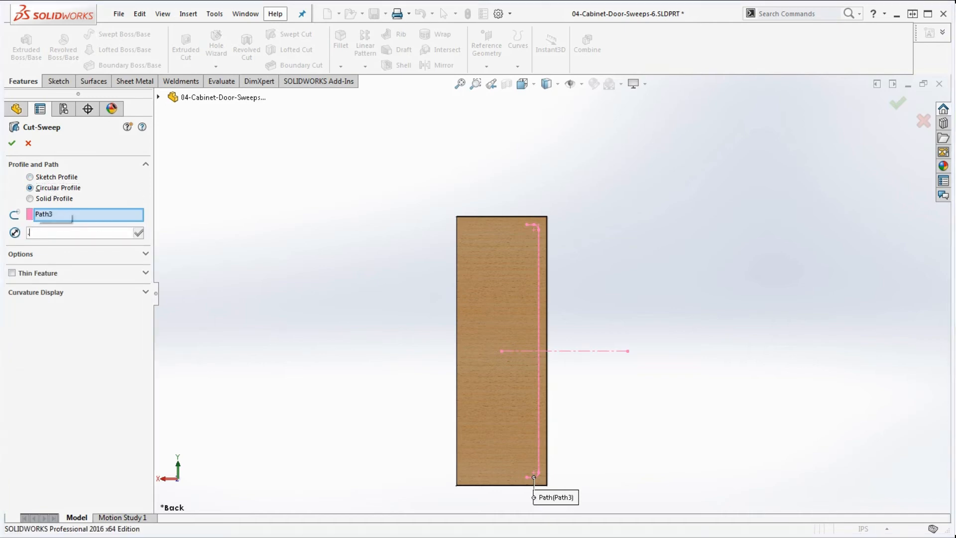
type(".25")
left_click(70, 246)
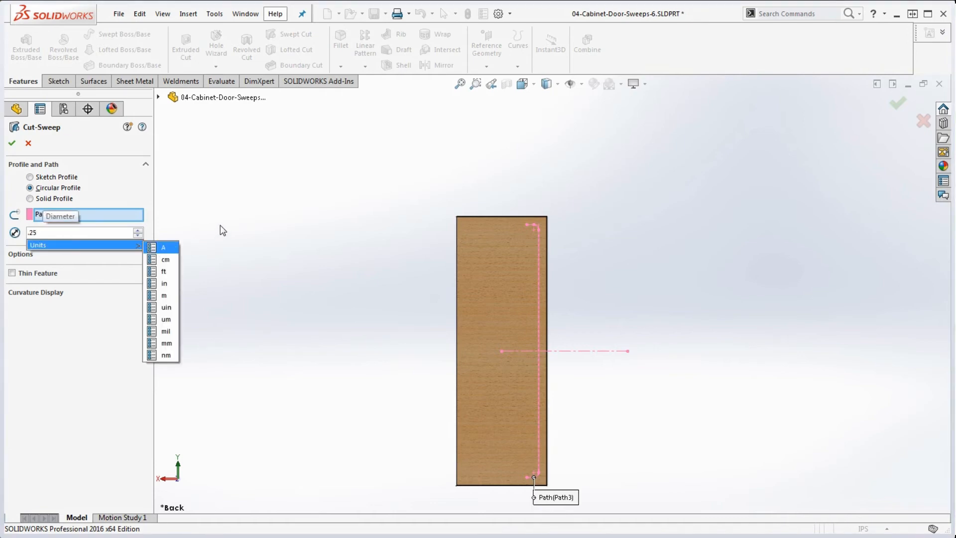
left_click(13, 146)
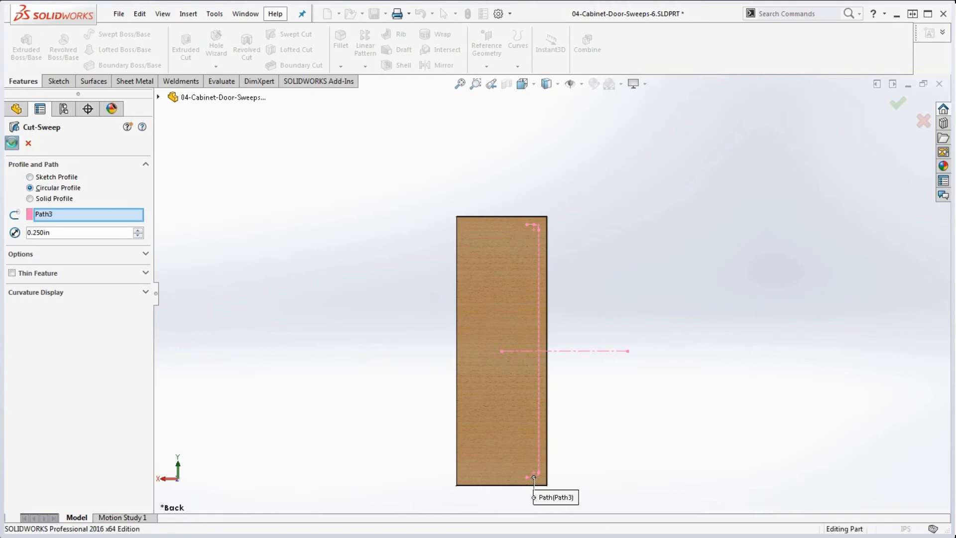
left_click(12, 143)
Examine the swept groove's upper end and rounded corner on the back of the door
scroll(503, 215, "down", 5)
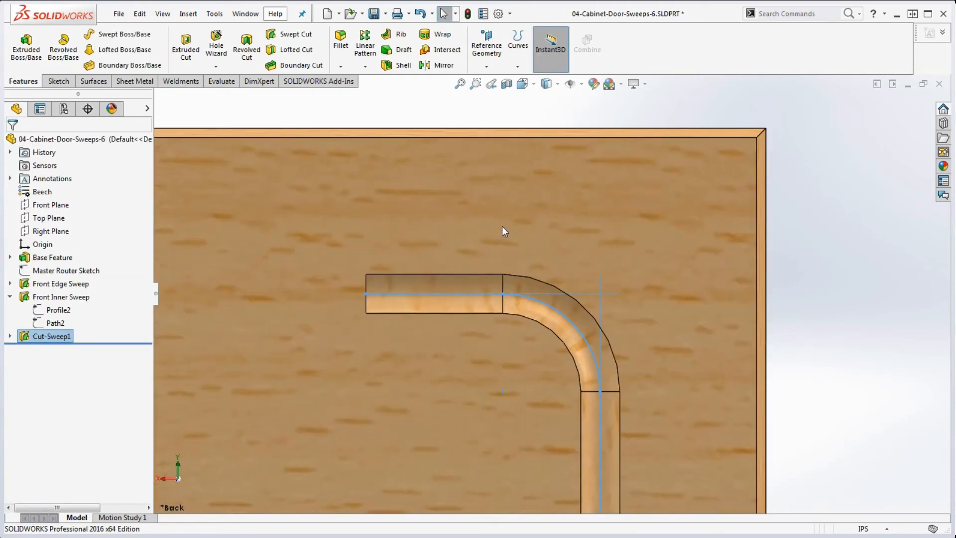
scroll(502, 228, "up", 6)
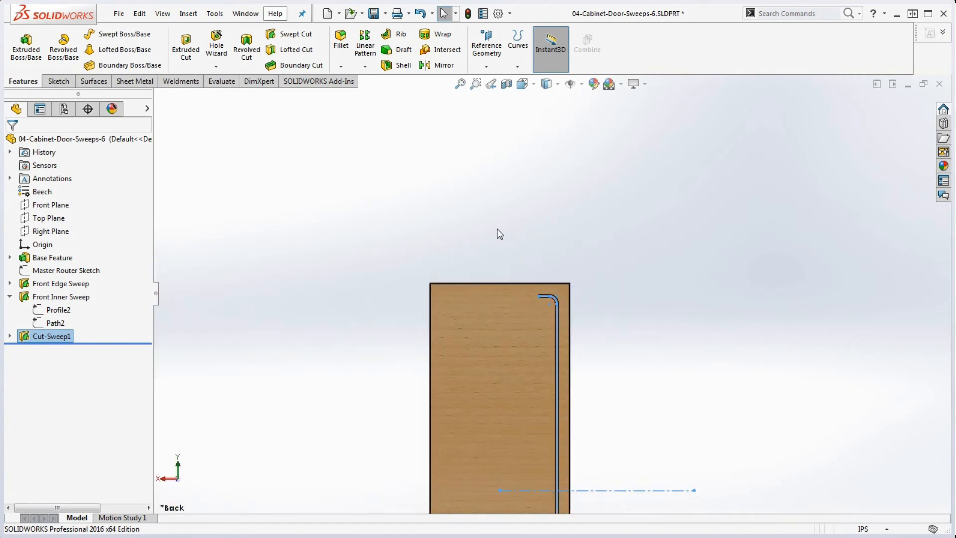
scroll(538, 297, "down", 6)
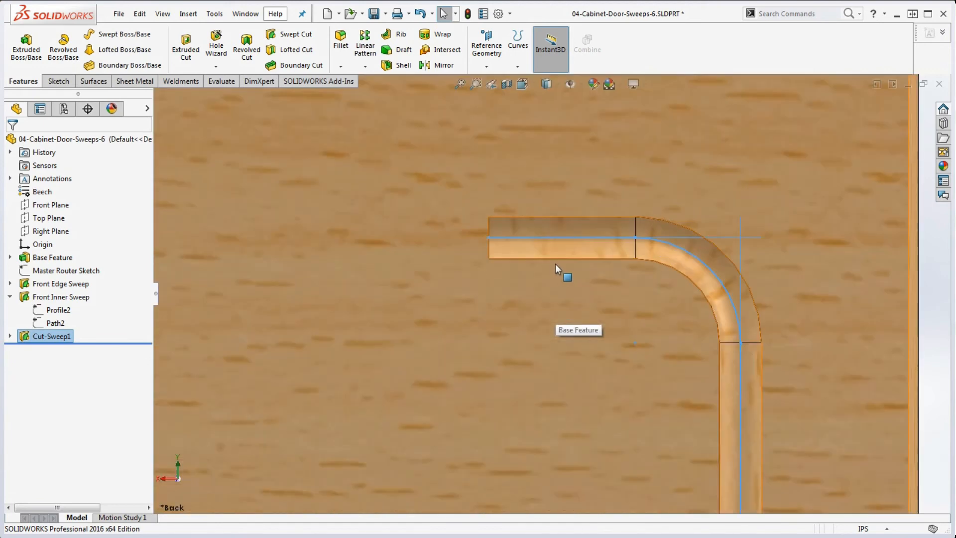
scroll(722, 271, "up", 1)
middle_click_drag(693, 277, 667, 293)
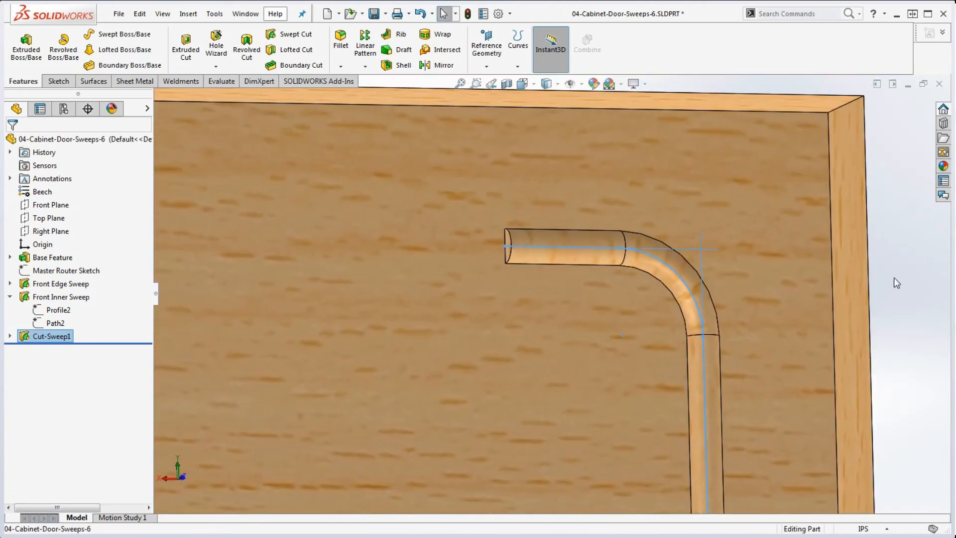
left_click(896, 282)
scroll(551, 291, "up", 3)
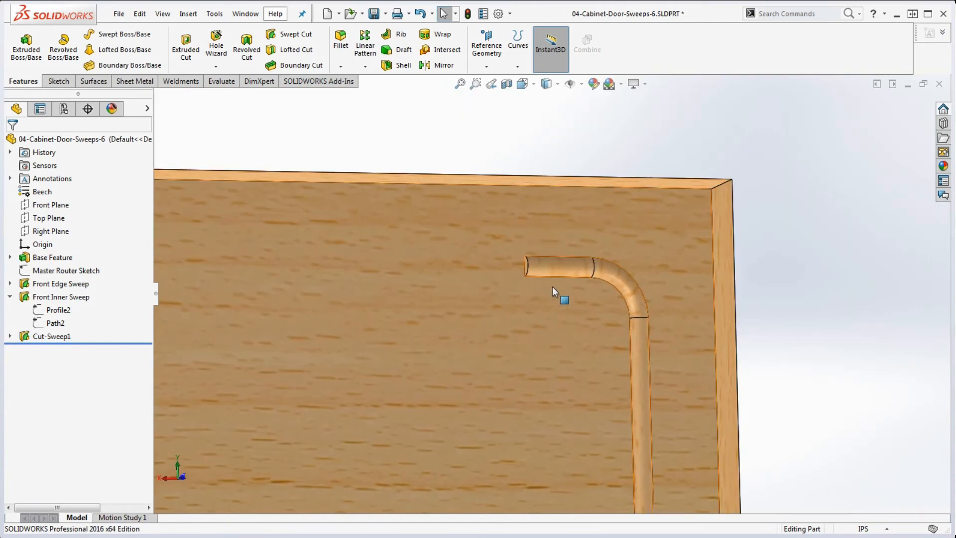
scroll(543, 269, "down", 4)
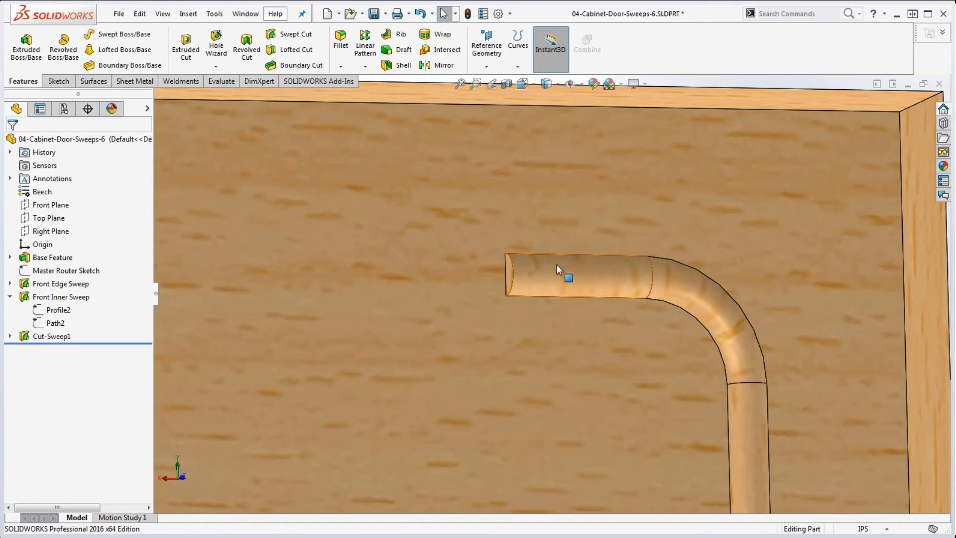
scroll(555, 267, "up", 3)
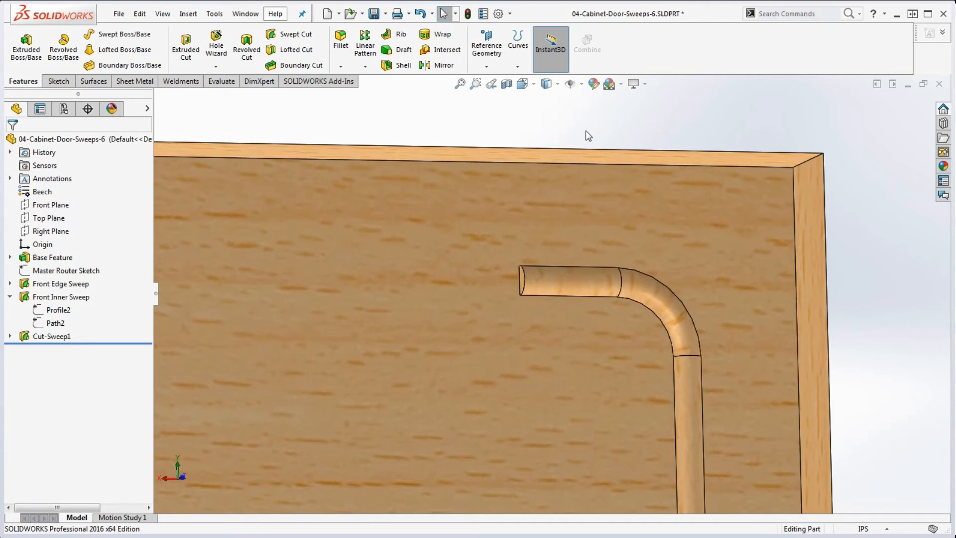
Start a sketch on the groove's upper end face and convert the face's edges into sketch entities
scroll(534, 288, "down", 3)
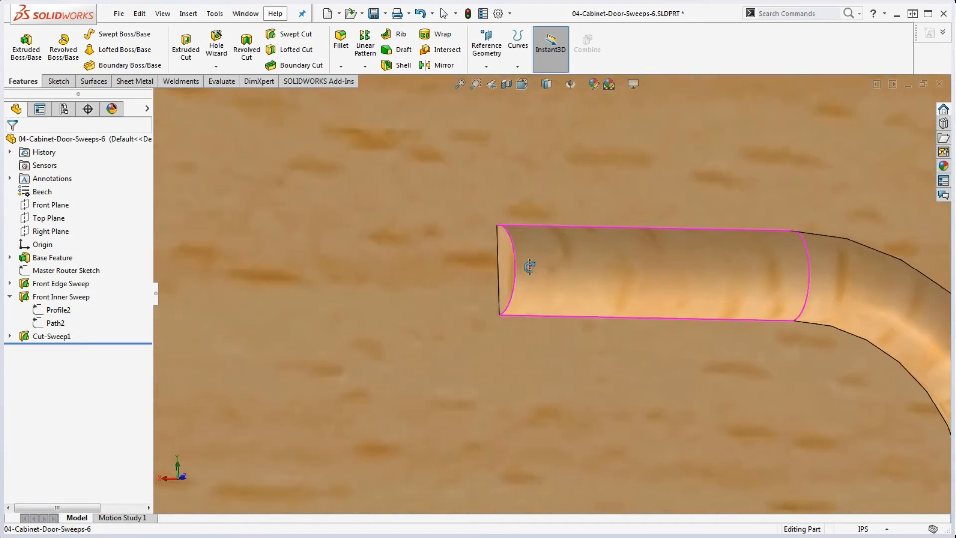
middle_click_drag(529, 264, 519, 273)
scroll(550, 294, "up", 3)
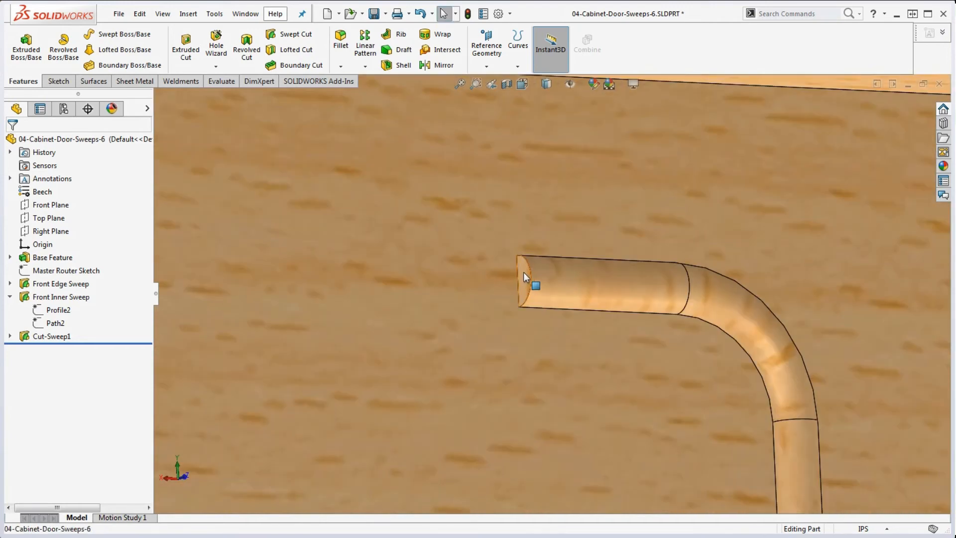
left_click(524, 272)
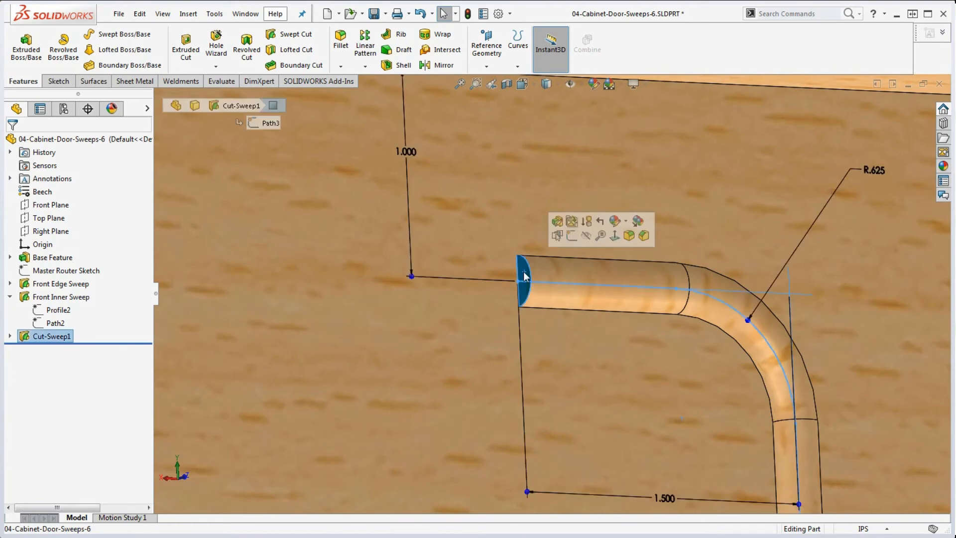
left_click(68, 84)
left_click(20, 45)
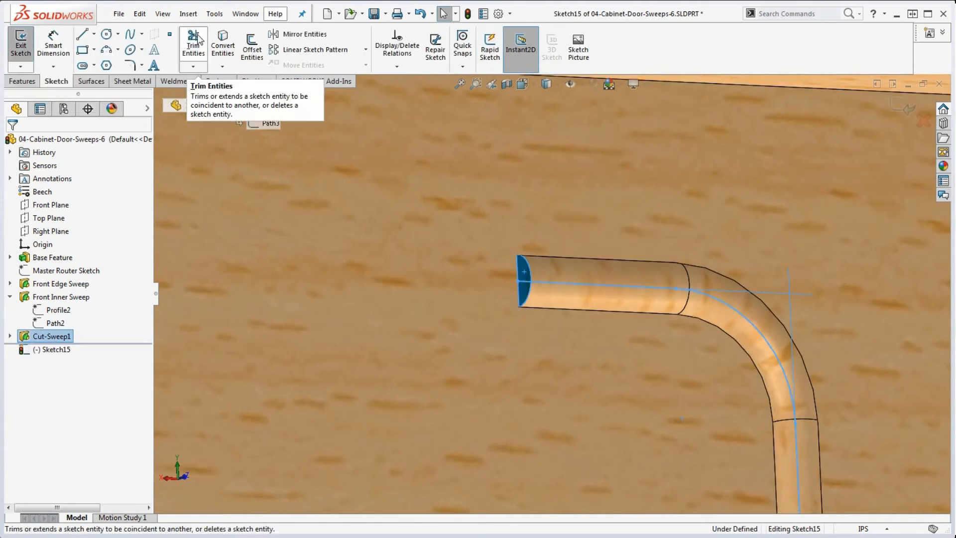
left_click(230, 44)
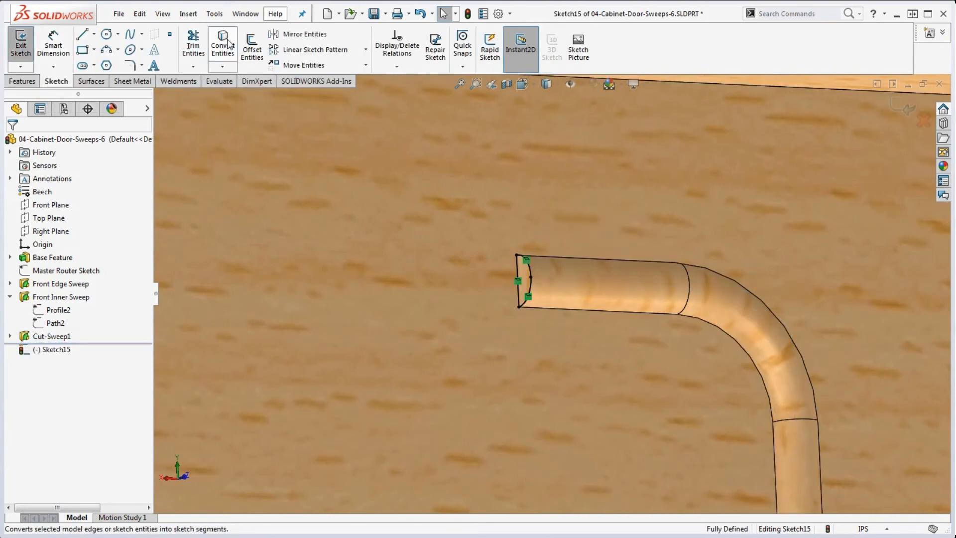
Round off the groove's upper end with a 360° Revolved Cut about the straight line of the converted profile
left_click(22, 81)
left_click(247, 46)
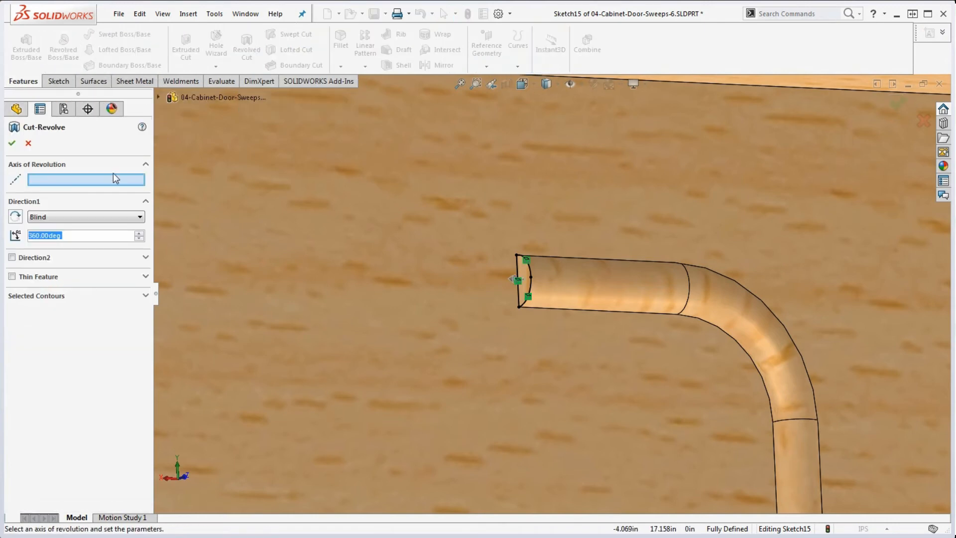
left_click(518, 266)
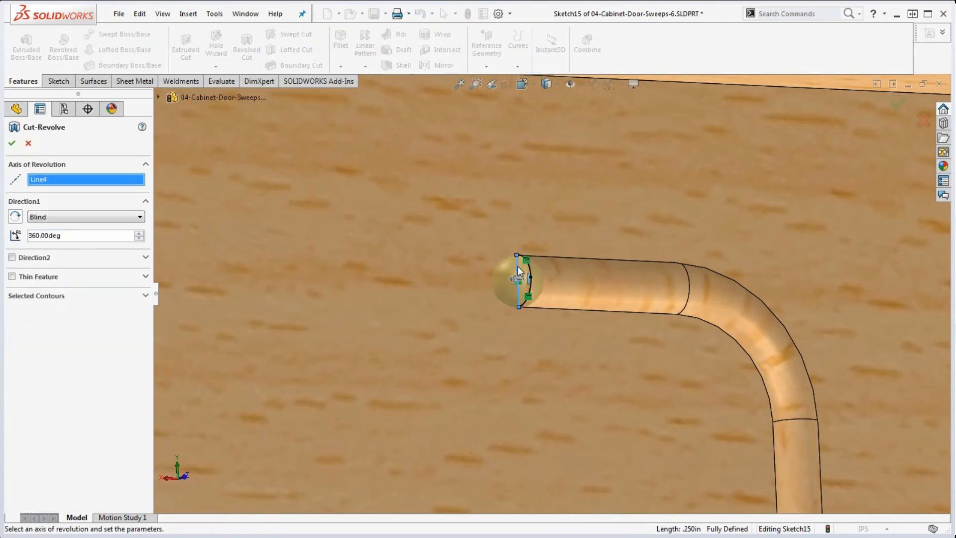
right_click(518, 266)
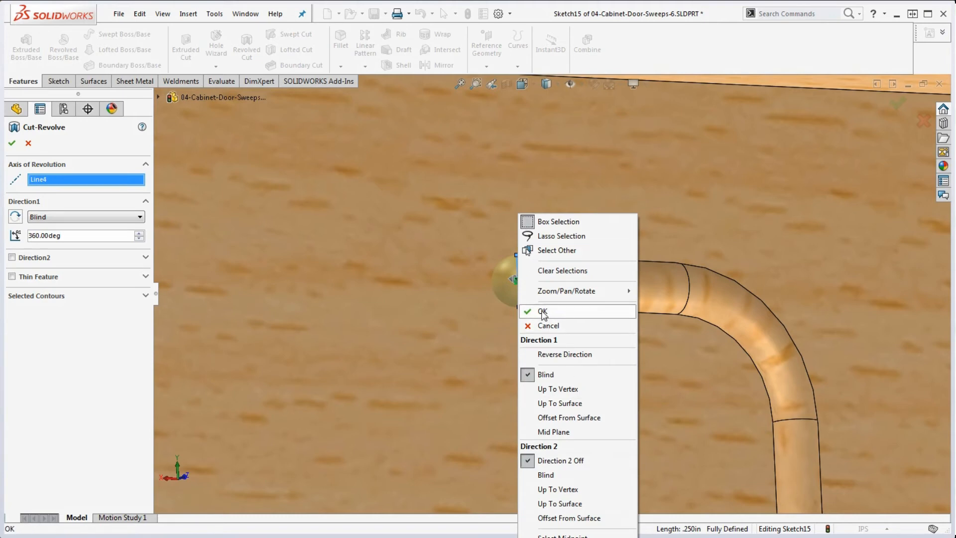
left_click(543, 310)
scroll(592, 316, "up", 5)
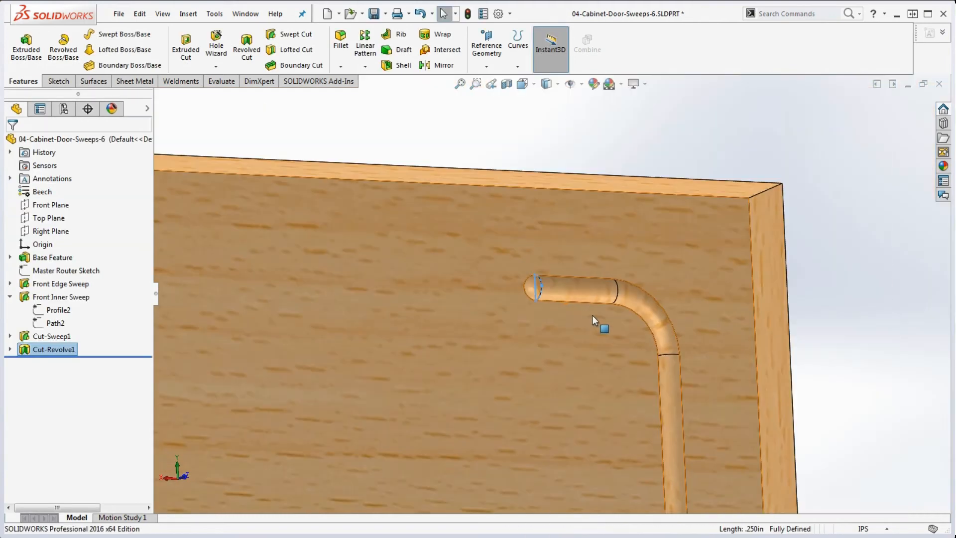
Rename the swept groove cut in the feature tree as Back Bumper Cut
left_click(676, 125)
scroll(537, 297, "down", 2)
scroll(536, 297, "down", 3)
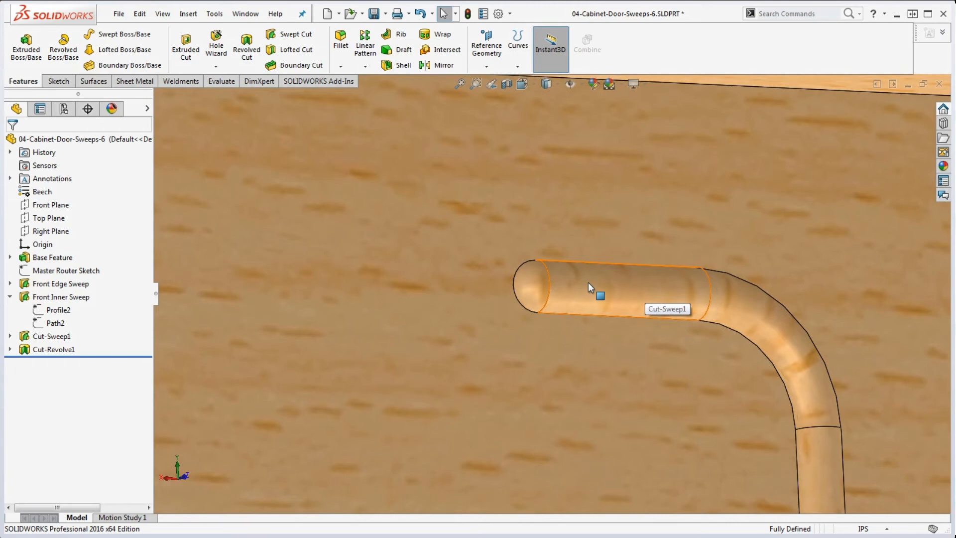
scroll(587, 288, "up", 2)
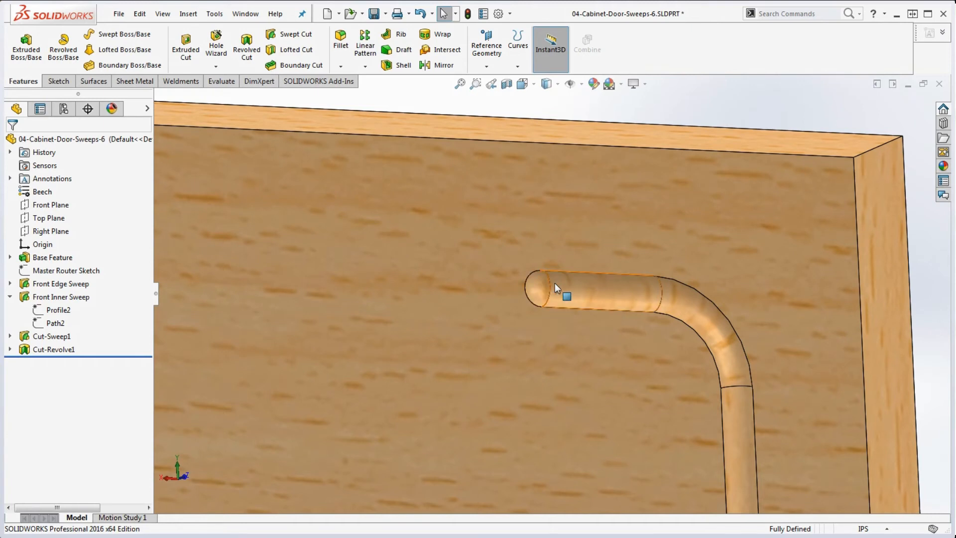
scroll(556, 284, "up", 2)
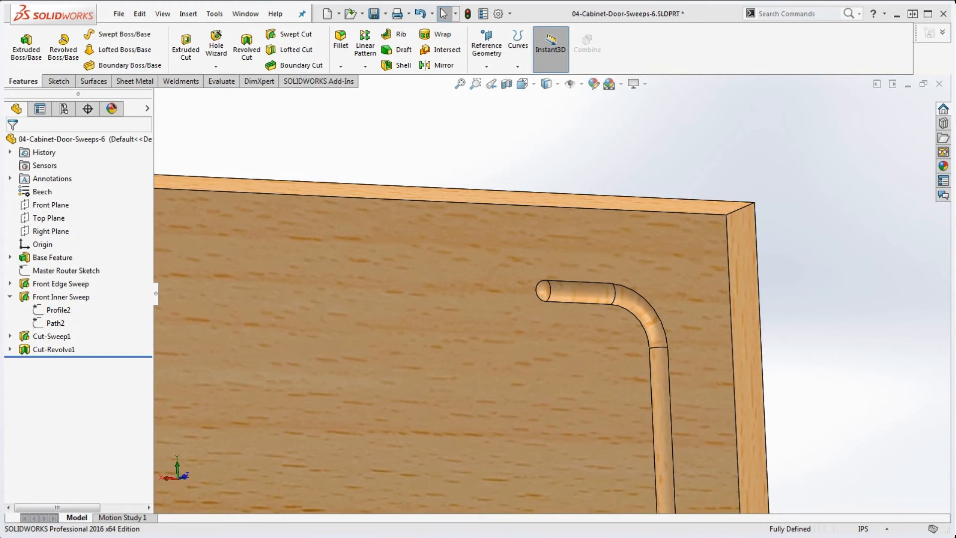
left_click(74, 338)
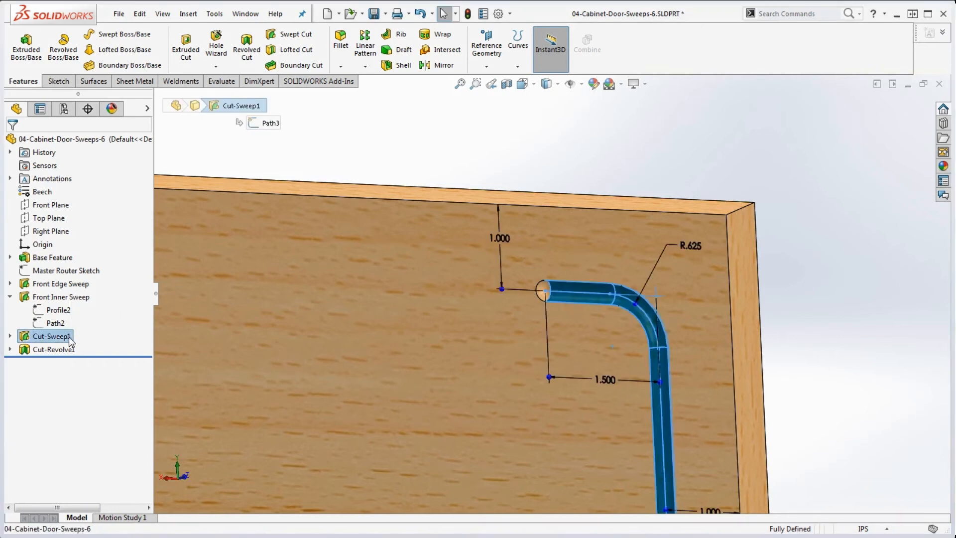
left_click(72, 337)
type("Ba")
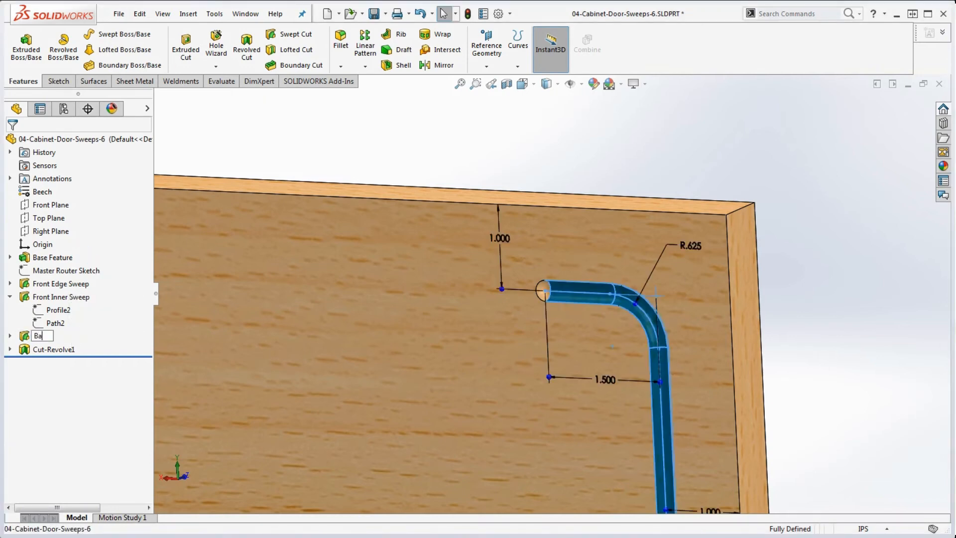
type("ck Bumper Cut")
Rename the revolved cut at the groove's upper end as Back Bumper Cut End, reusing the swept cut's name
left_click_drag(95, 337, 23, 338)
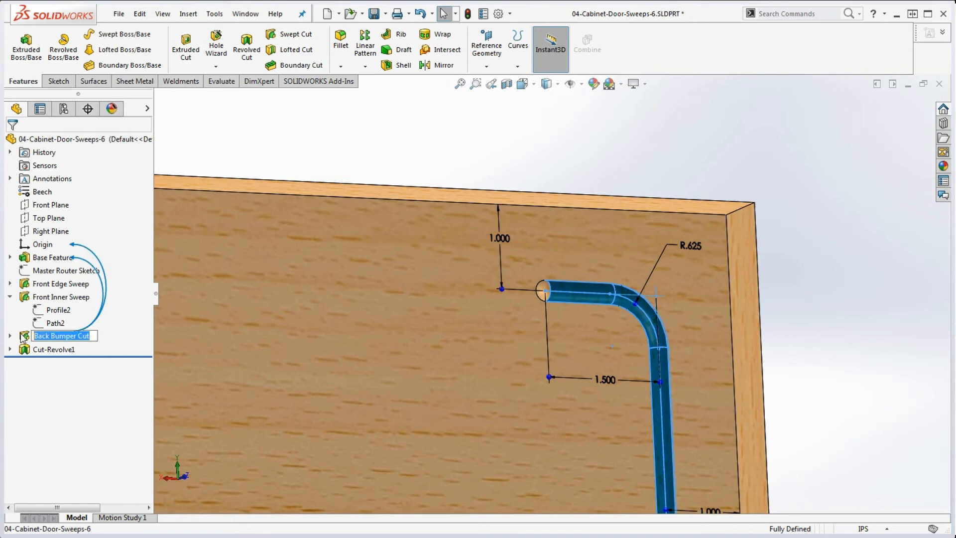
left_click(44, 350)
left_click(55, 349)
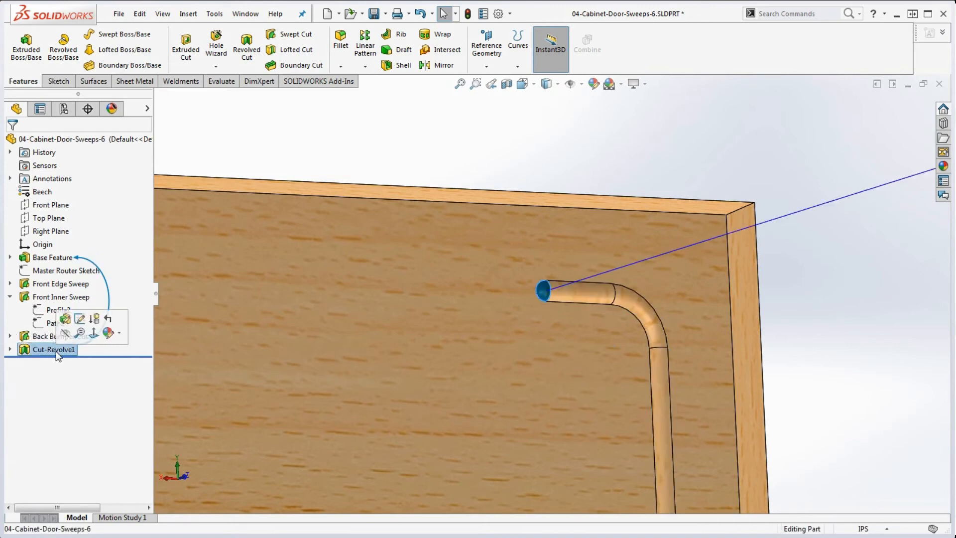
key("ctrl+v")
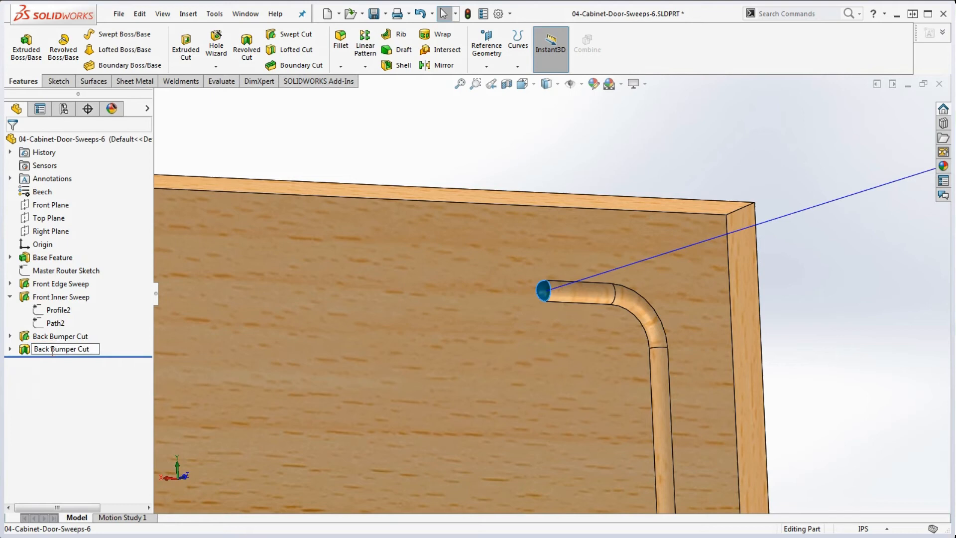
type("End")
left_click(411, 139)
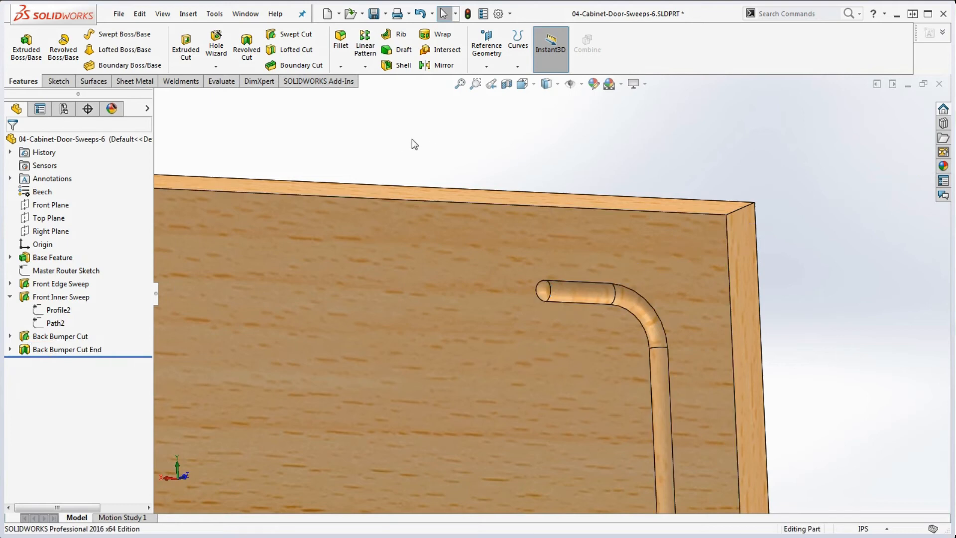
Mirror the Back Bumper Cut End feature about the Top Plane to round the groove's lower end
scroll(515, 176, "up", 5)
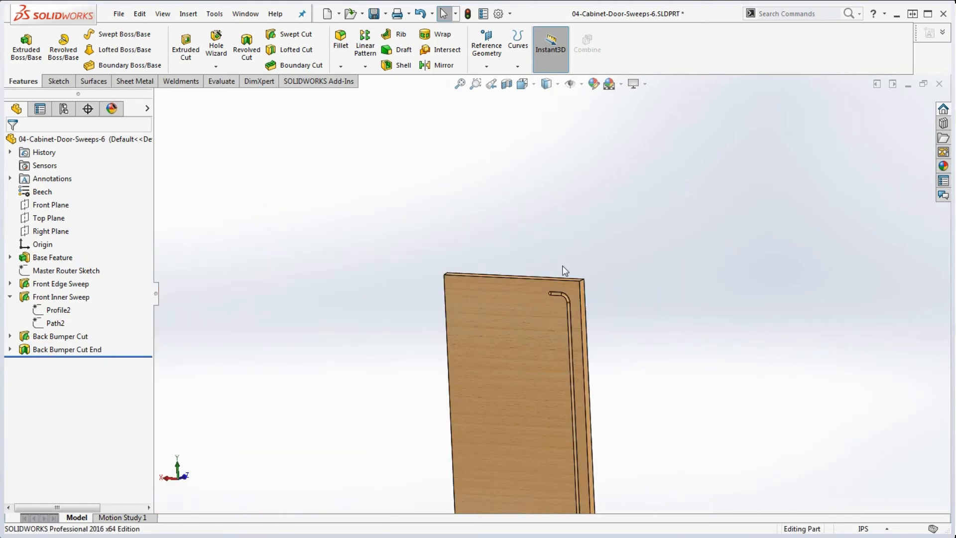
scroll(553, 273, "down", 5)
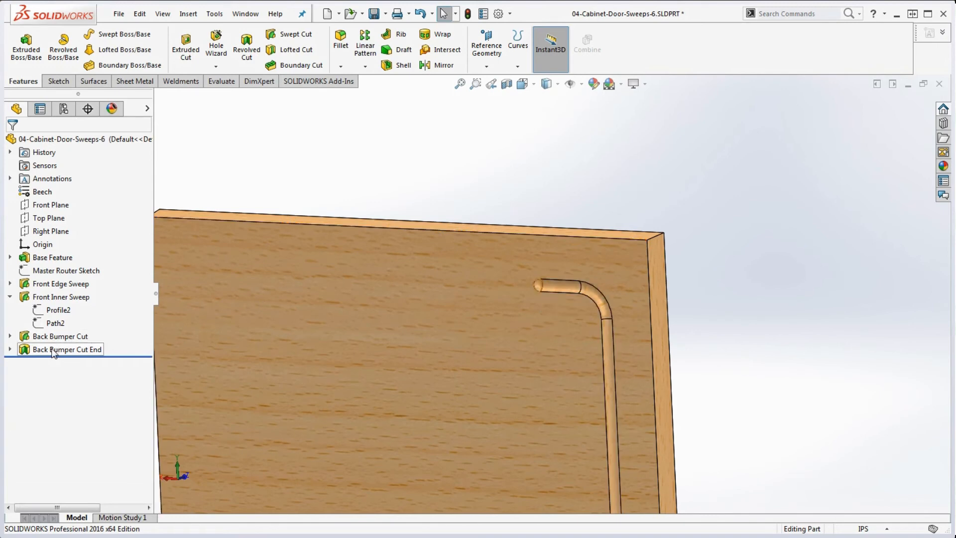
left_click(55, 351)
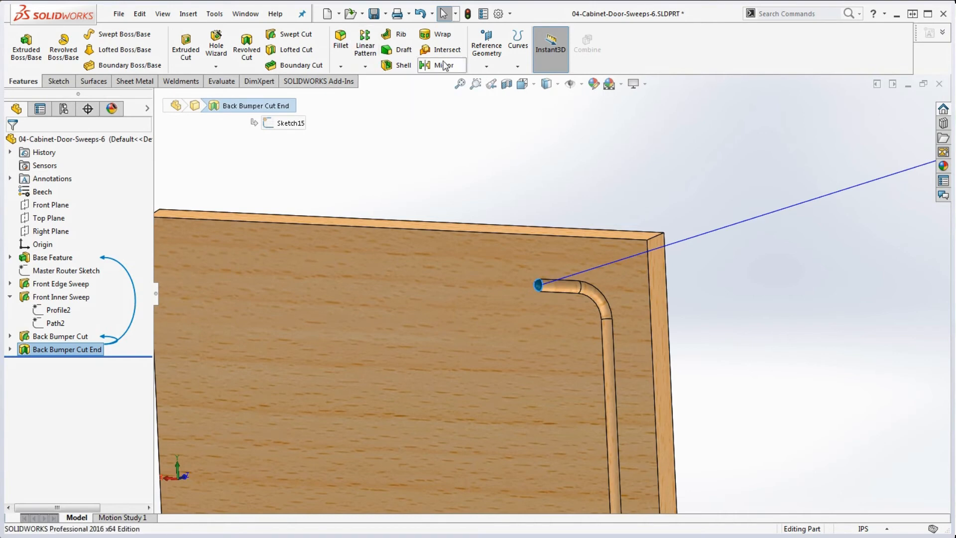
left_click(365, 66)
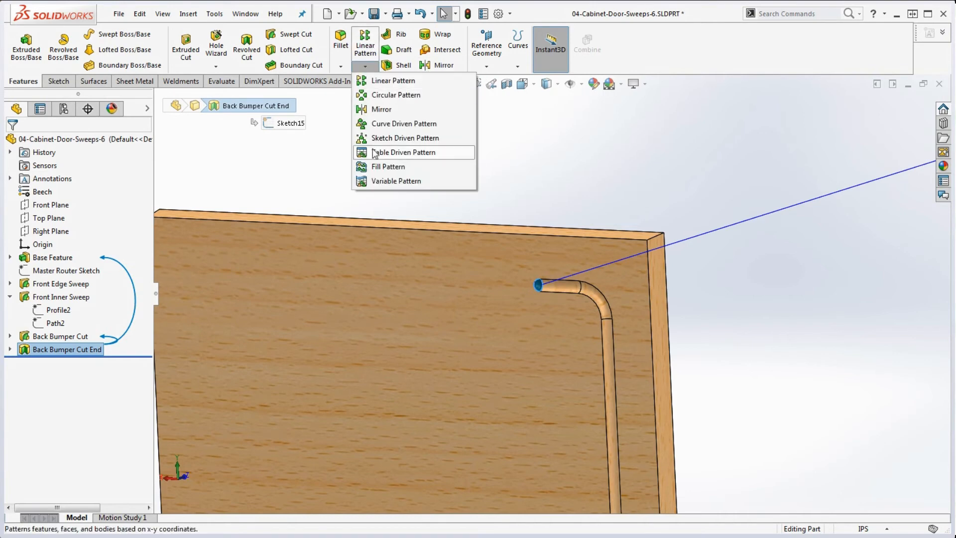
left_click(379, 111)
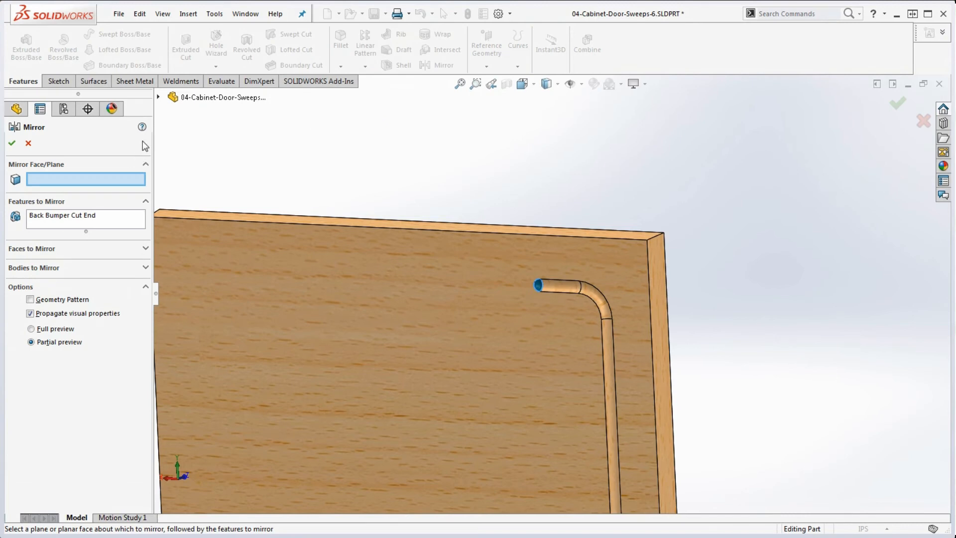
left_click(158, 97)
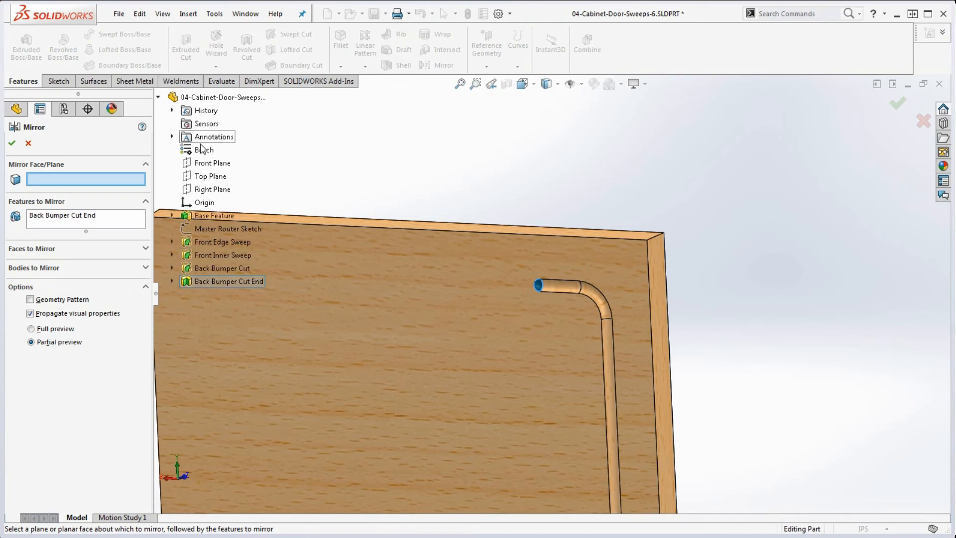
left_click(203, 180)
scroll(435, 198, "up", 10)
scroll(542, 426, "down", 3)
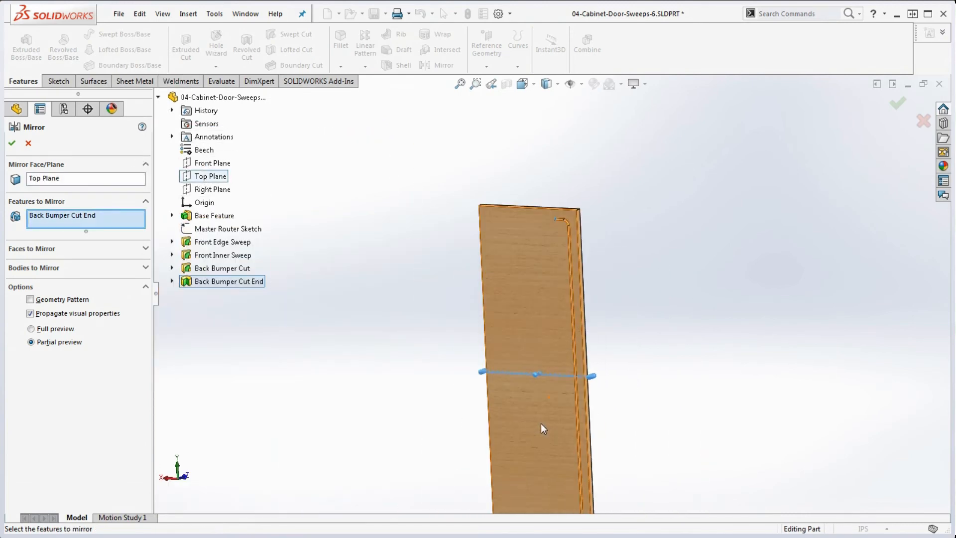
scroll(543, 429, "down", 2)
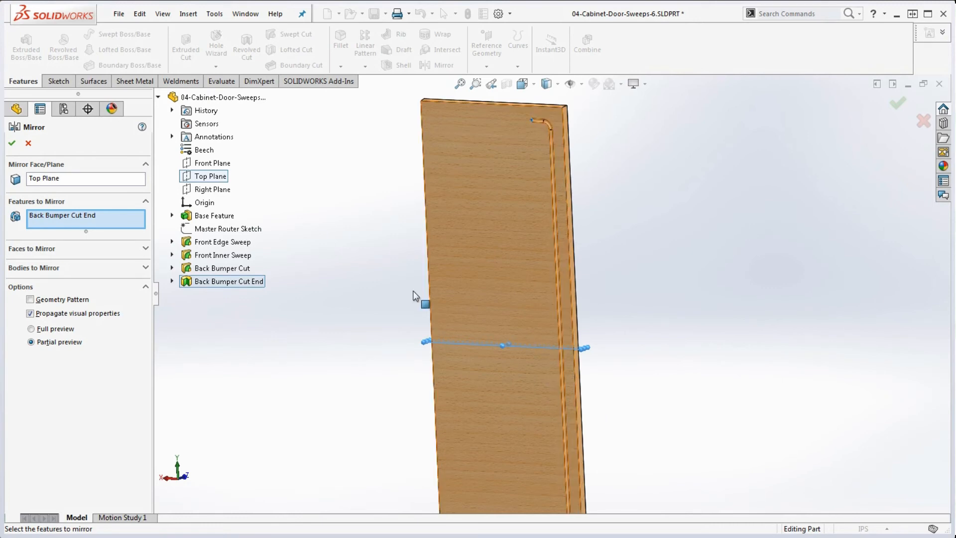
key("f")
scroll(557, 376, "down", 10)
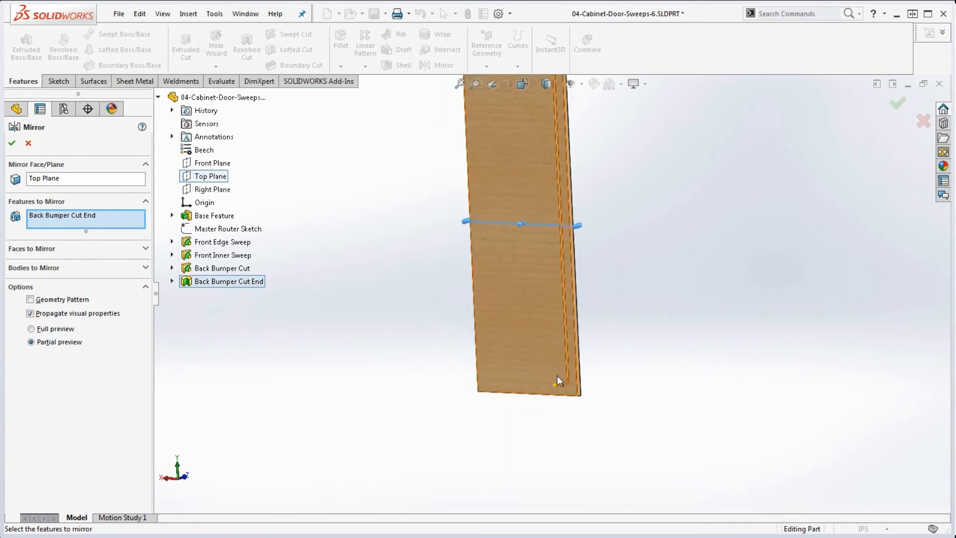
scroll(558, 341, "down", 3)
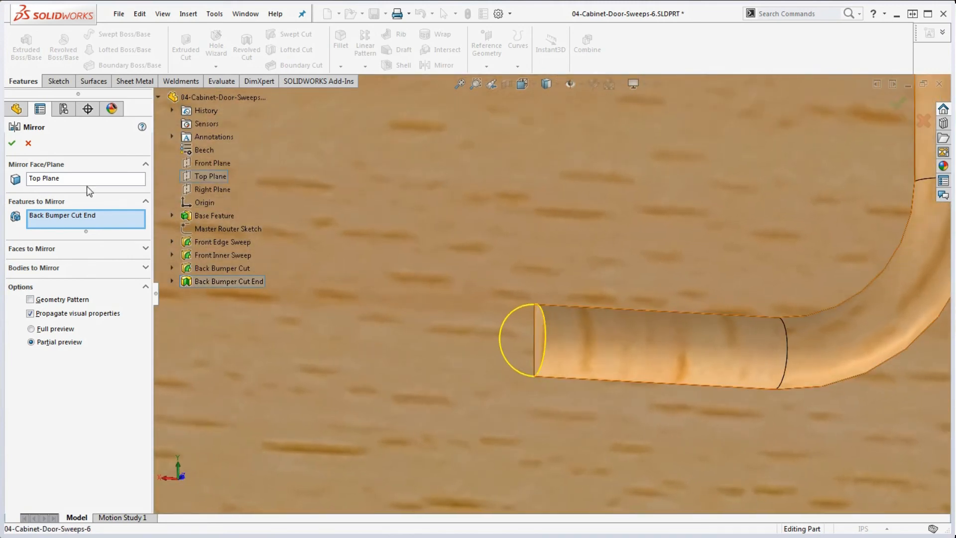
left_click(13, 143)
Rename the mirror feature as Back Bumper Cut End Mirror
scroll(562, 406, "up", 8)
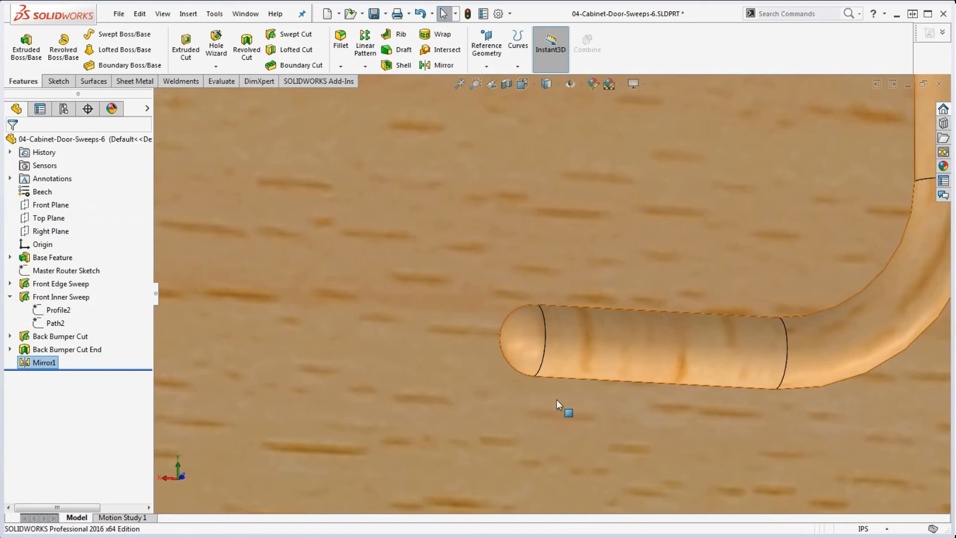
left_click(42, 362)
left_click(42, 363)
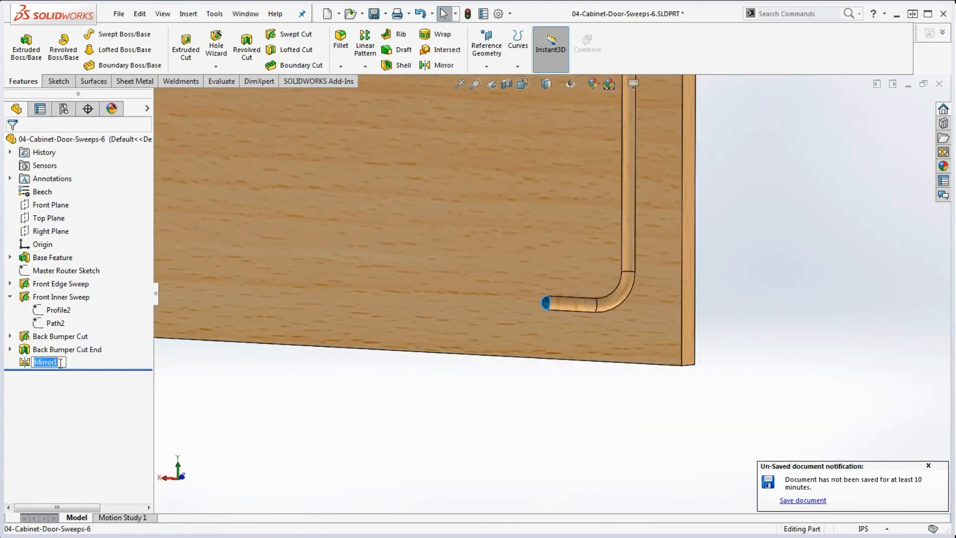
left_click(59, 364)
key("BackSpace")
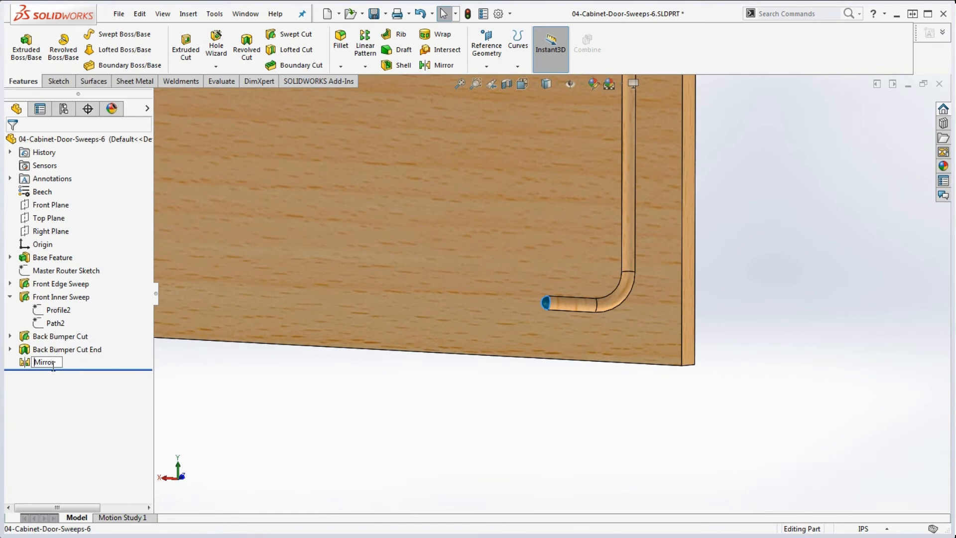
key("Home")
type("Back Bumper Cut")
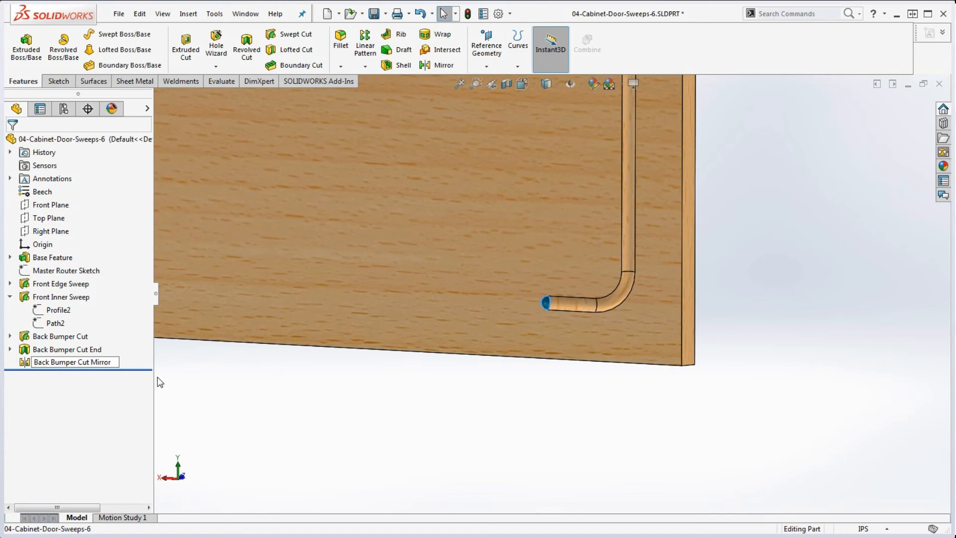
type("End")
mouse_move(86, 354)
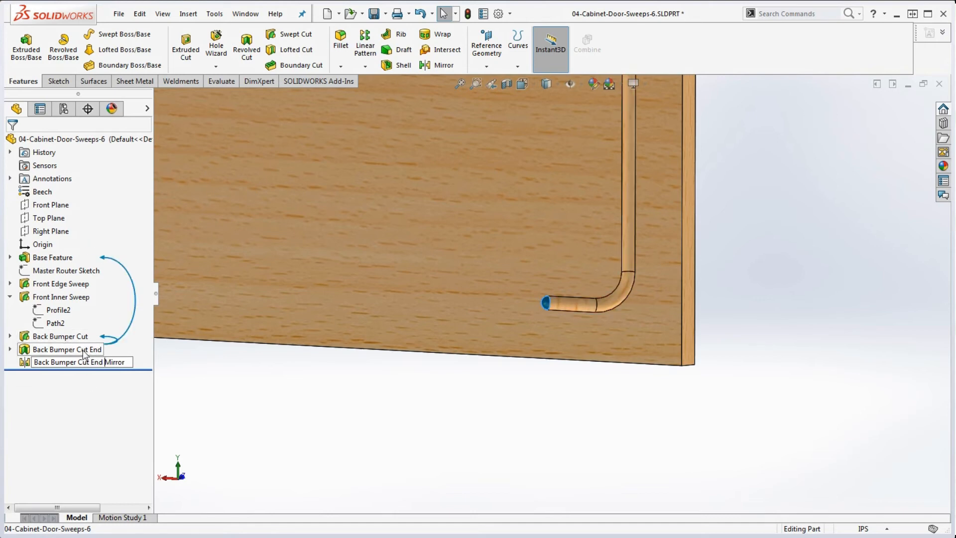
left_click(220, 408)
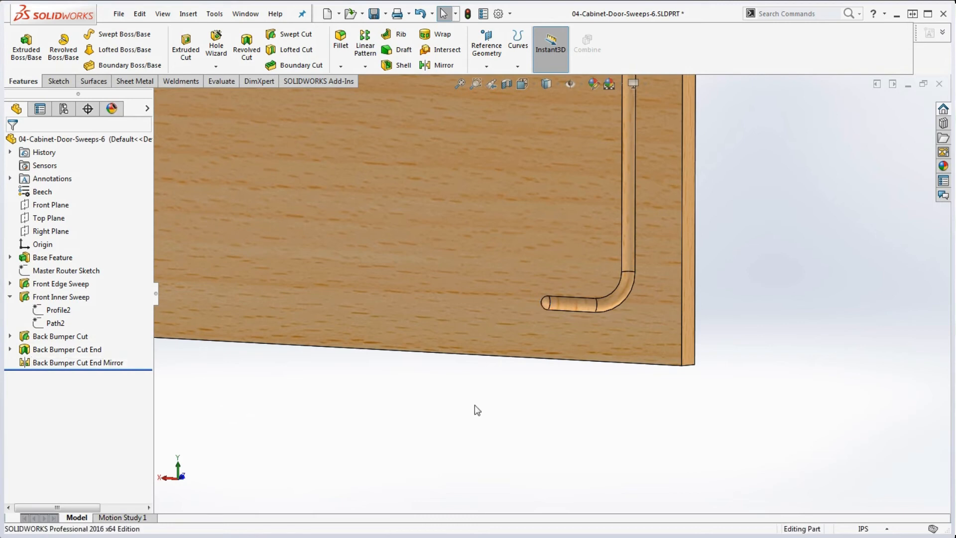
Evaluate the door's mass properties and compare the mass and center of mass with the sheet notes in the PDF drawing
scroll(568, 325, "up", 8)
scroll(567, 325, "up", 5)
scroll(579, 193, "down", 6)
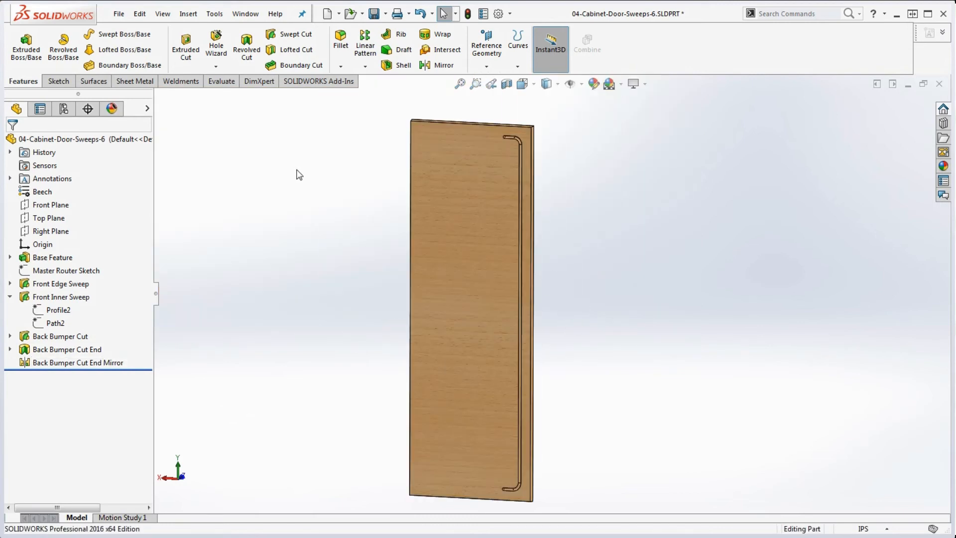
left_click(221, 82)
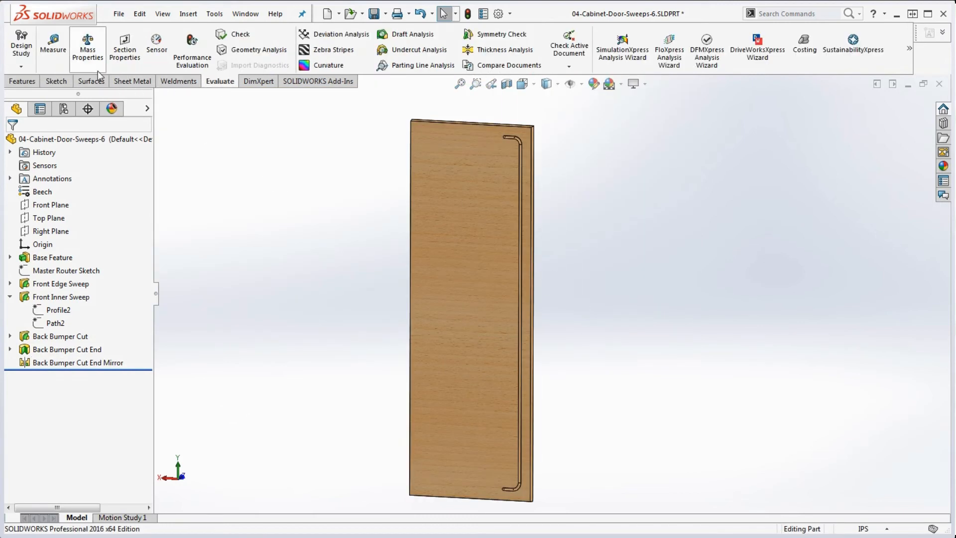
left_click(80, 52)
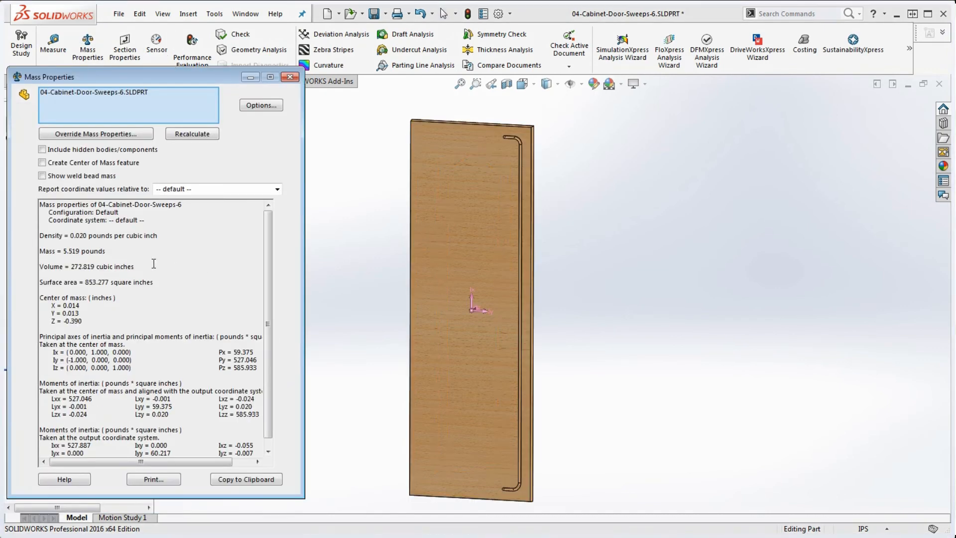
key("alt+Tab")
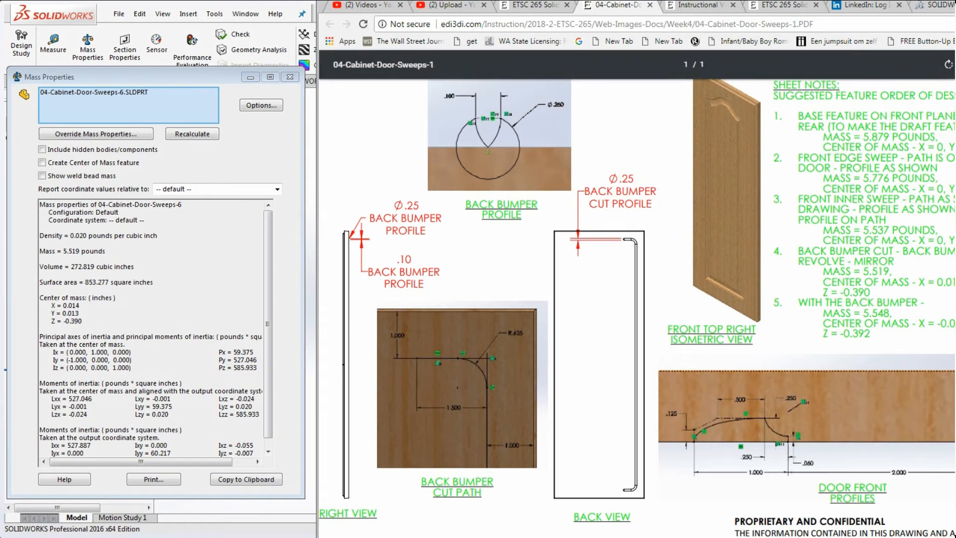
key("alt+Tab")
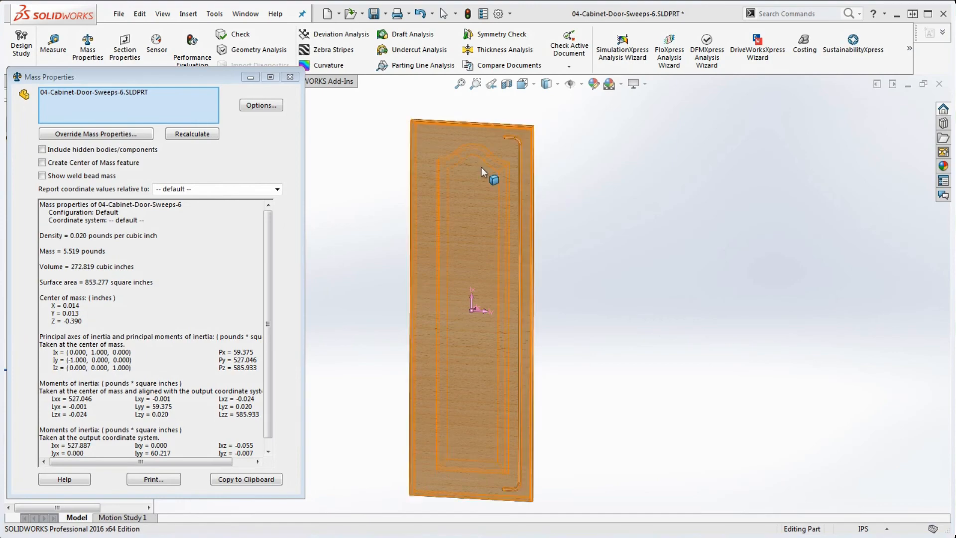
Move the mass properties report clear of the door and examine the center-of-mass marker from the back and front
middle_click_drag(485, 268, 238, 75)
left_click_drag(238, 75, 806, 78)
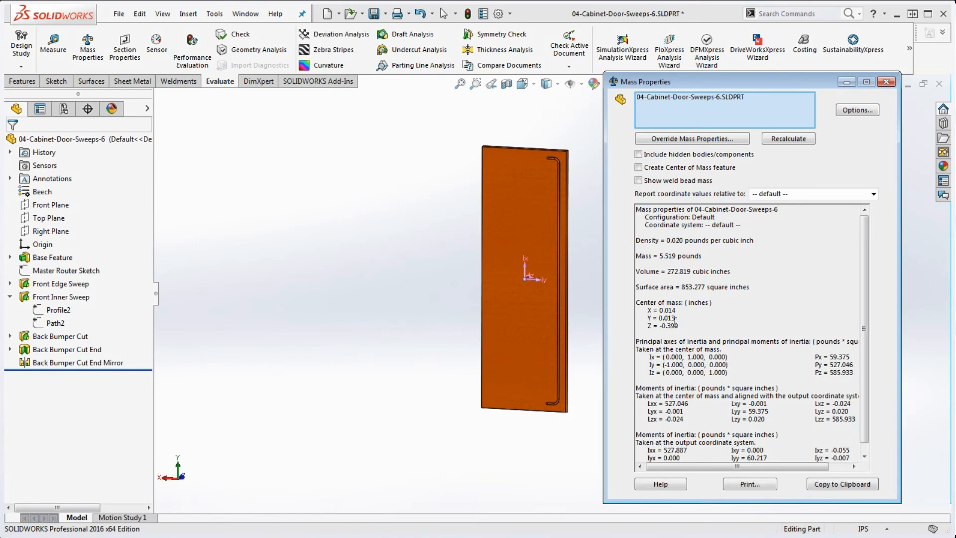
middle_click_drag(561, 444, 370, 427)
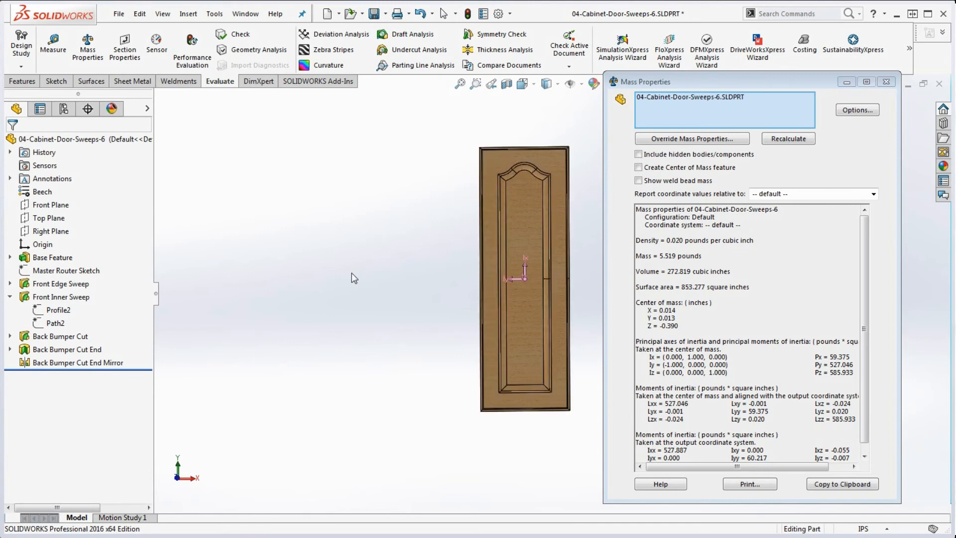
middle_click_drag(352, 469, 315, 505)
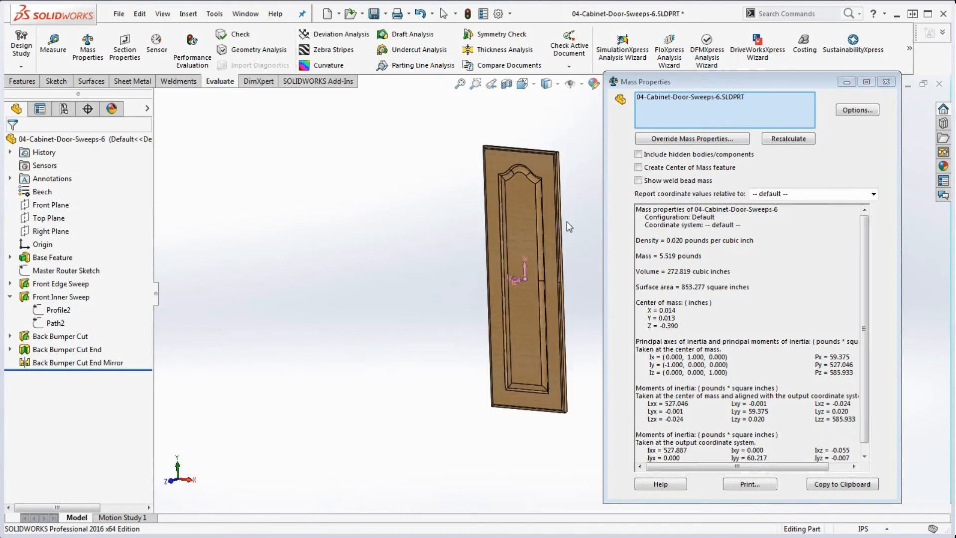
scroll(560, 190, "down", 2)
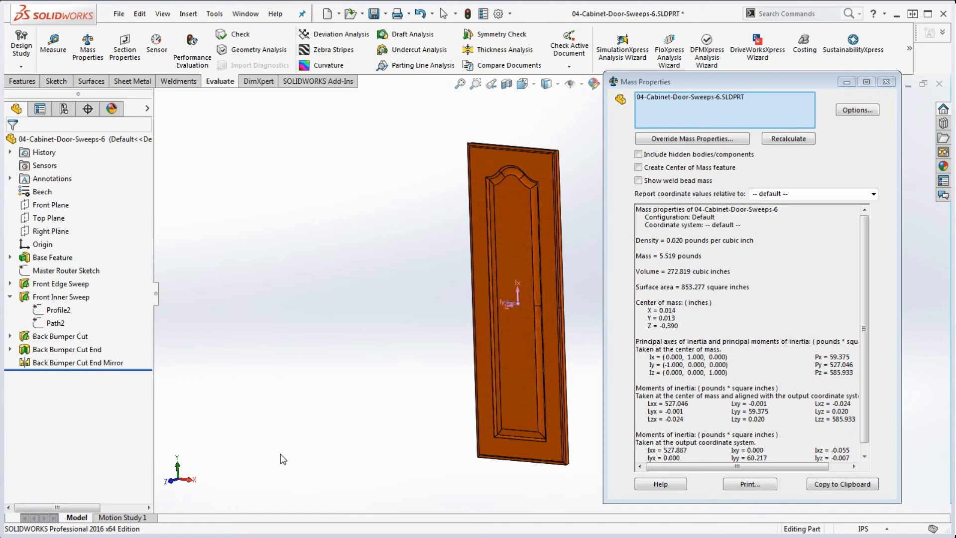
scroll(577, 339, "down", 1)
scroll(547, 289, "up", 1)
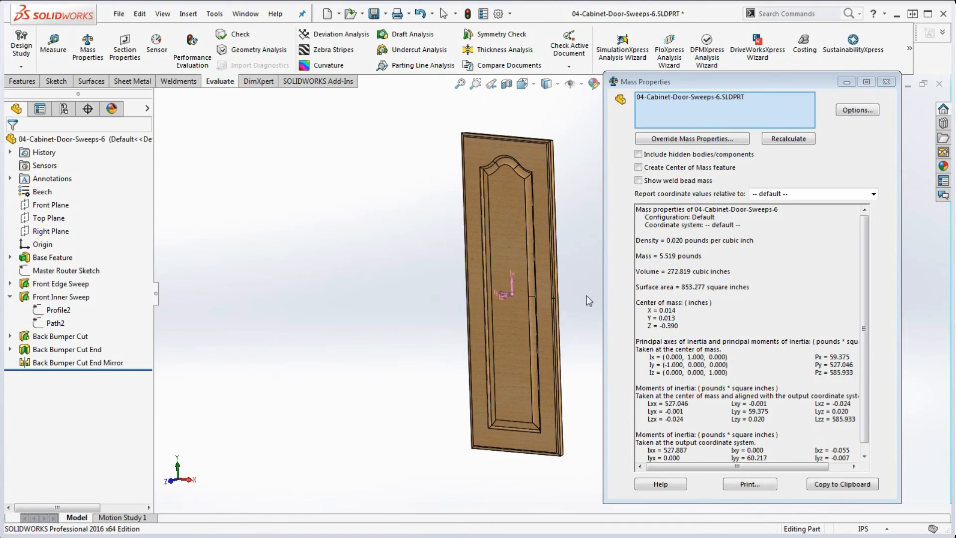
Close the mass properties report and examine the bumper groove along the back of the door
scroll(589, 300, "down", 1)
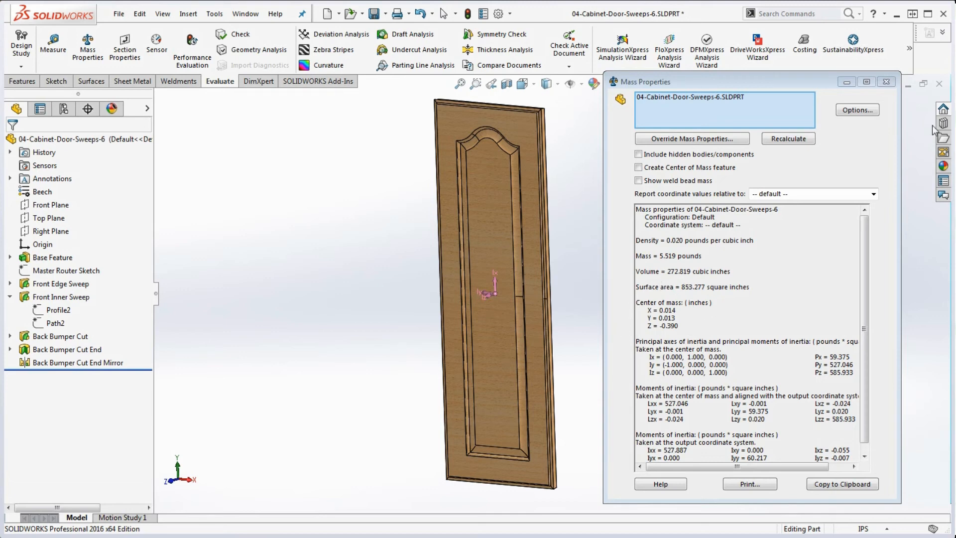
left_click(887, 81)
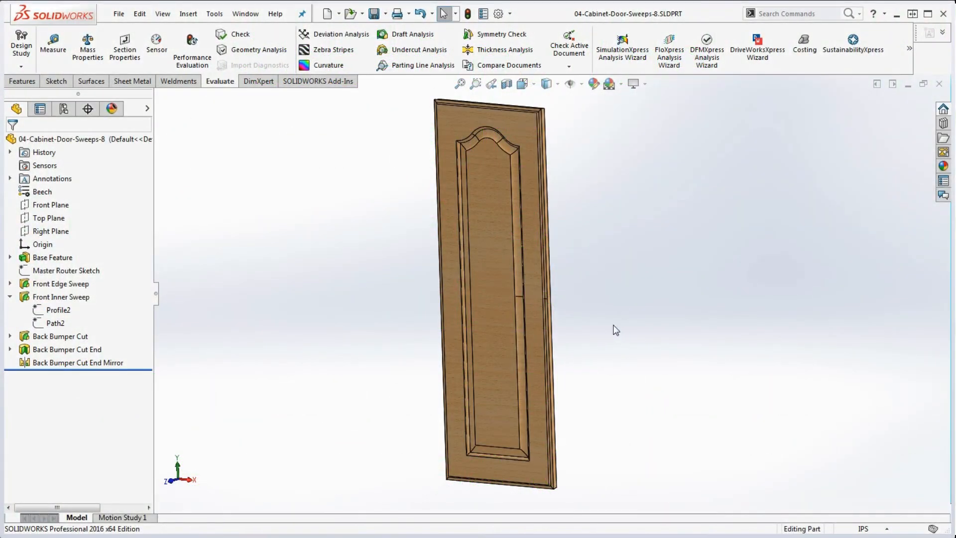
middle_click_drag(602, 316, 429, 316)
scroll(514, 318, "down", 1)
scroll(533, 289, "up", 1)
scroll(553, 249, "down", 5)
scroll(548, 259, "up", 12)
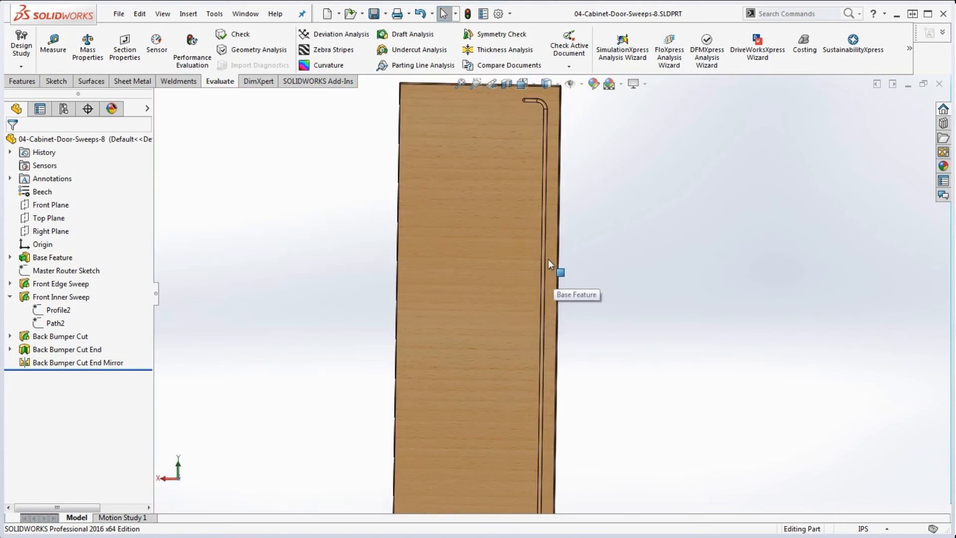
scroll(547, 297, "down", 8)
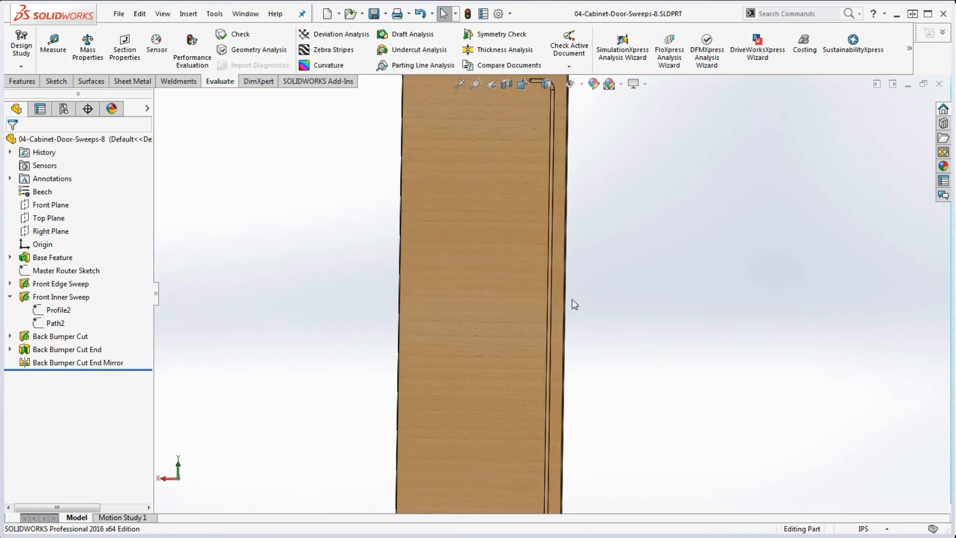
Select the Top Plane, orient the view normal to it and display the door with hidden lines visible
left_click(39, 219)
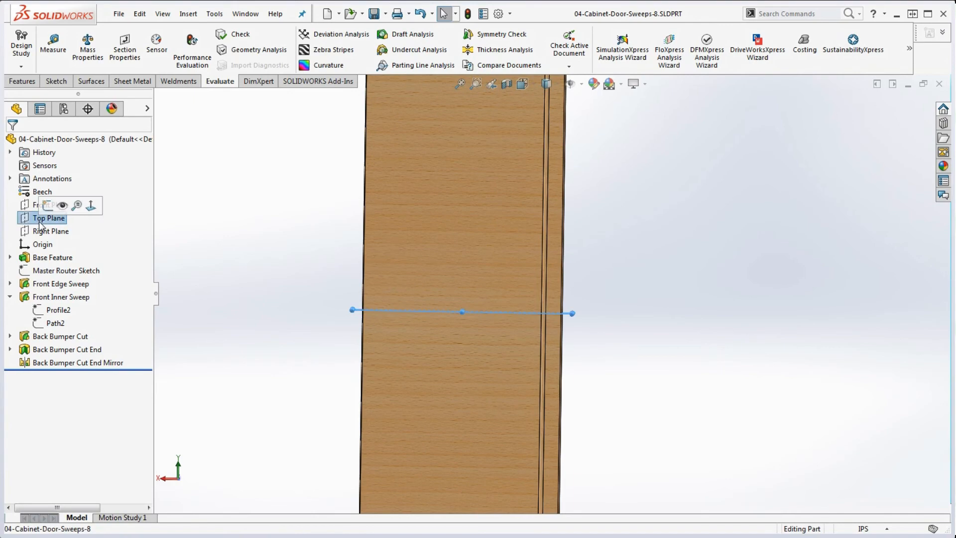
left_click(49, 206)
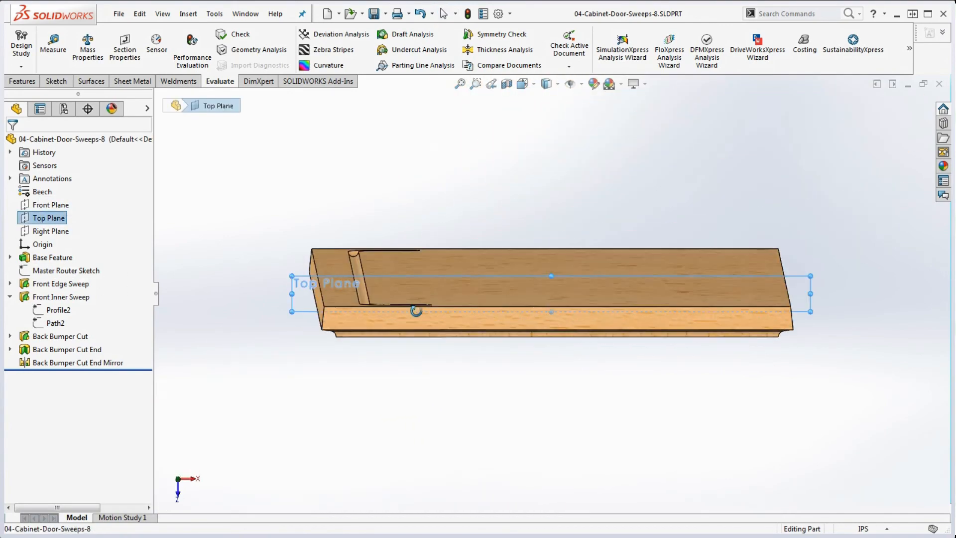
middle_click_drag(416, 312, 416, 307)
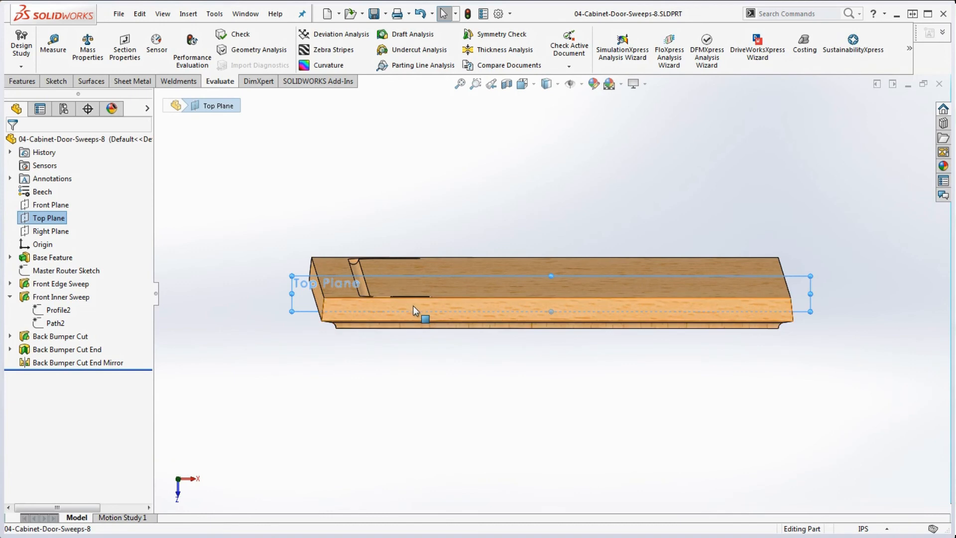
key("ctrl+8")
scroll(367, 285, "down", 5)
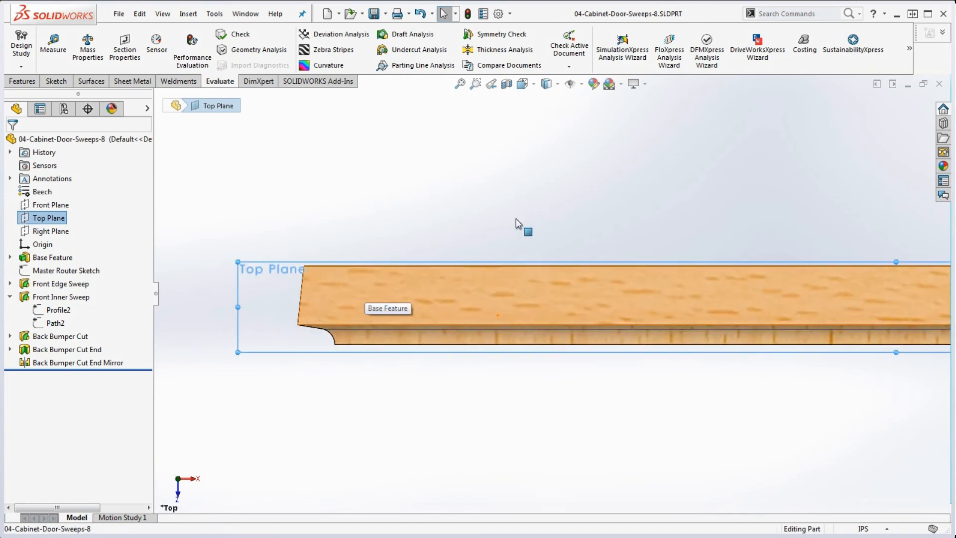
left_click(534, 89)
left_click(559, 86)
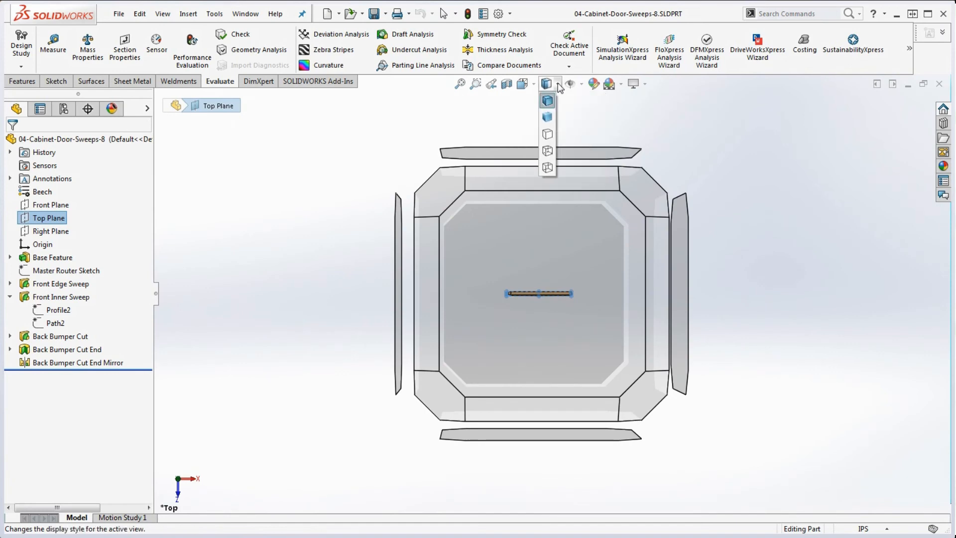
left_click(547, 154)
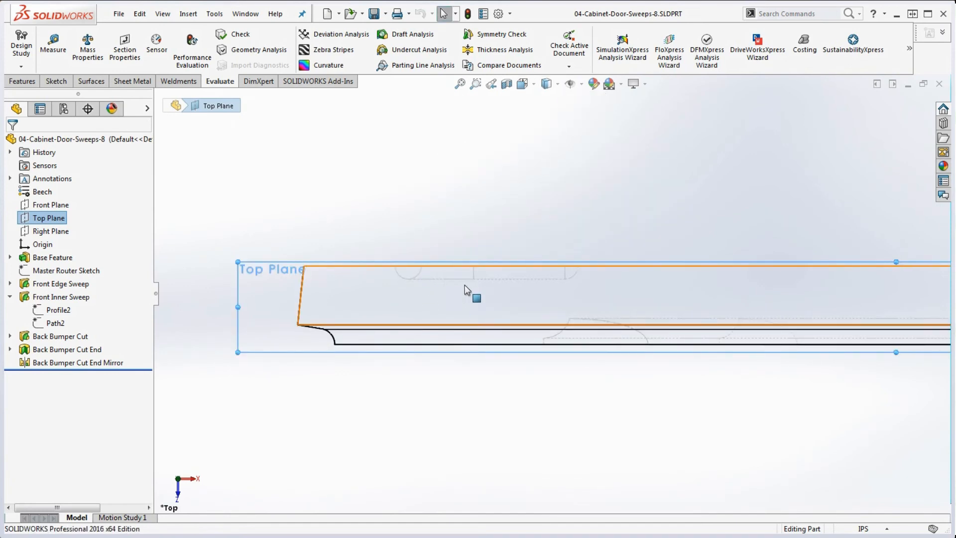
left_click(560, 85)
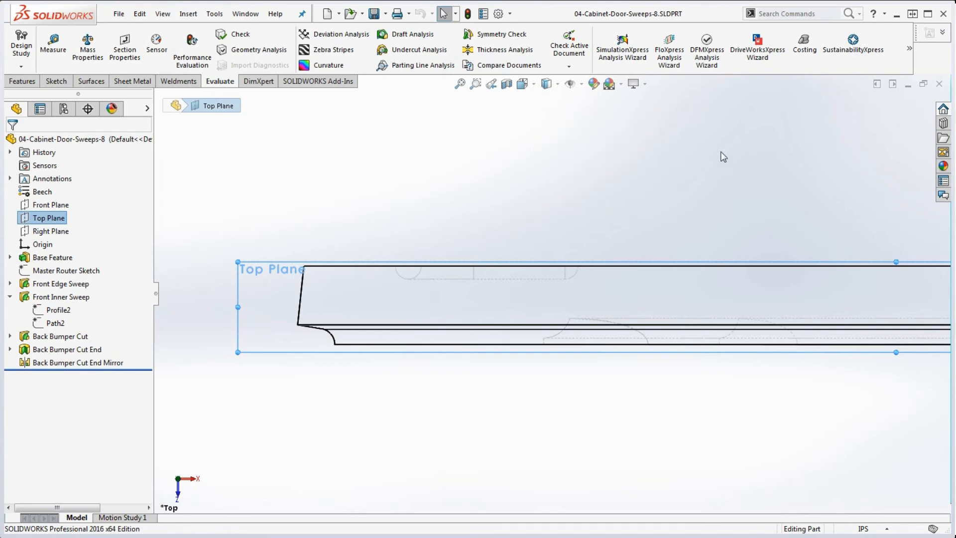
left_click(558, 85)
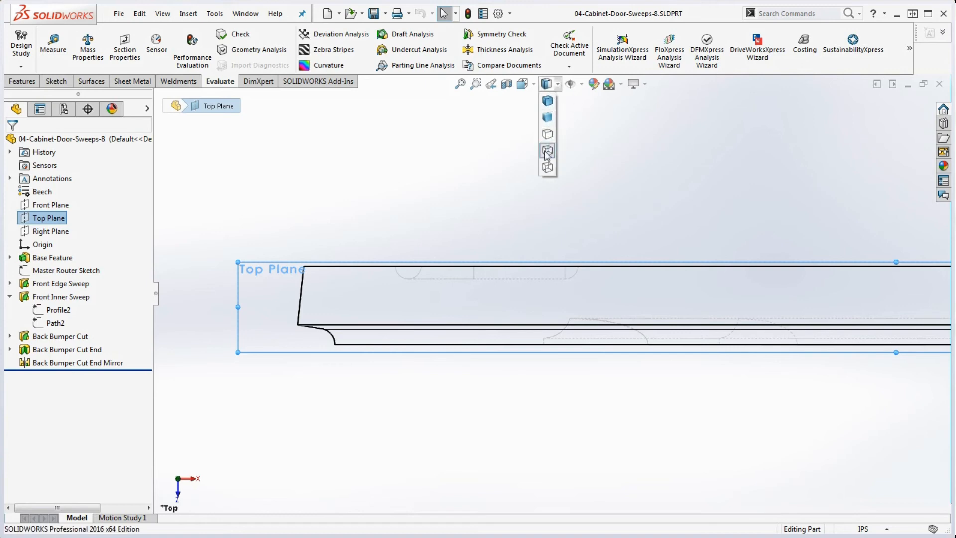
left_click(558, 86)
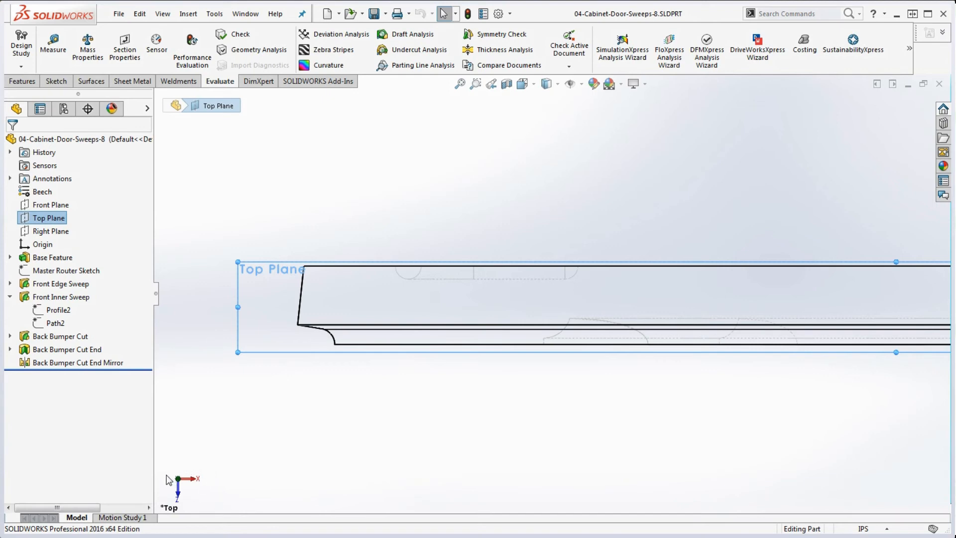
Consult the back bumper profile in the PDF drawing and return to the door model
scroll(426, 318, "down", 3)
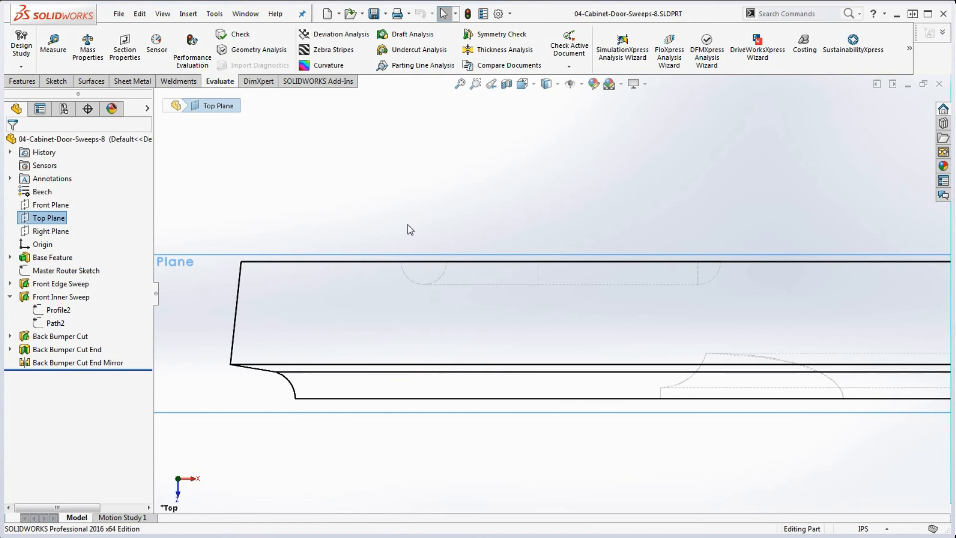
left_click_drag(955, 11, 942, 23)
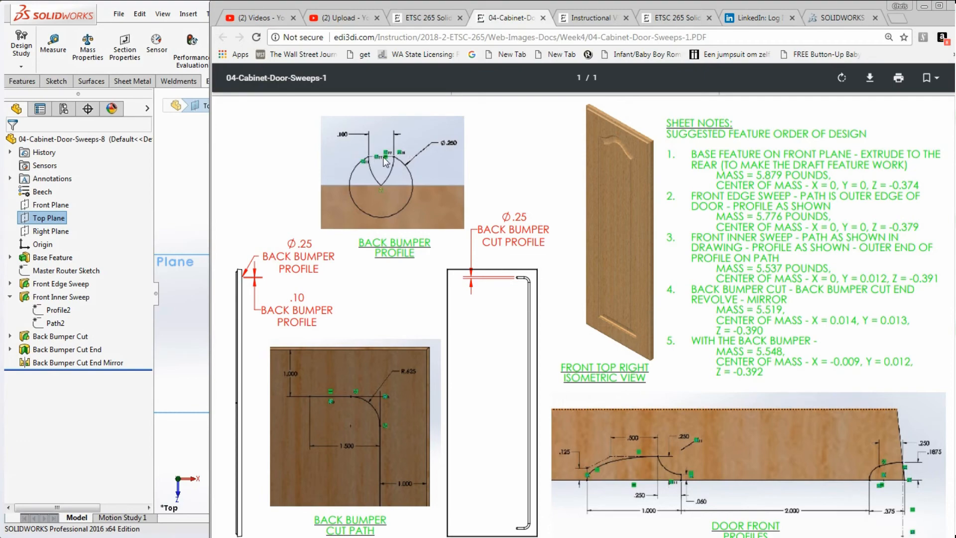
left_click(924, 6)
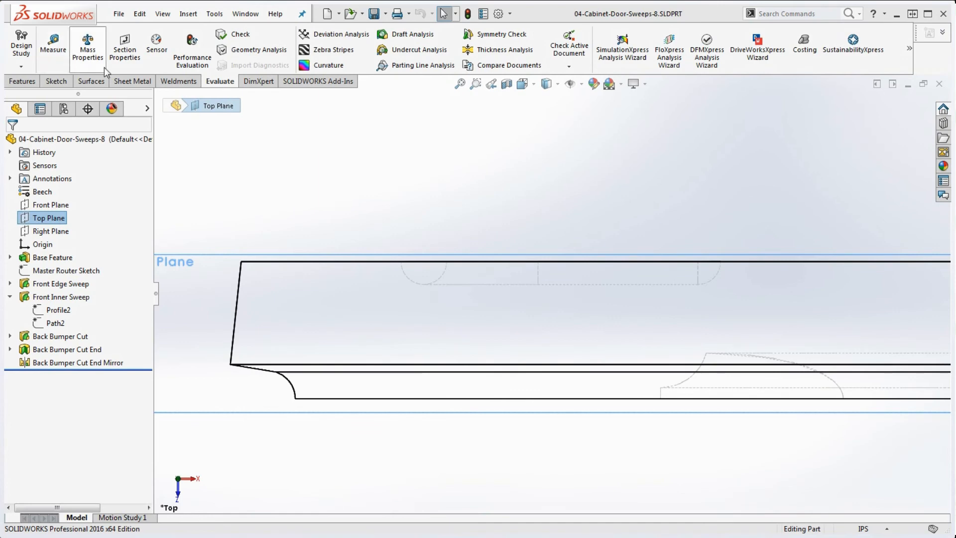
Sketch a circle about 0.243 in in diameter on the Top Plane, just above the hidden semicircular groove profile
left_click(56, 81)
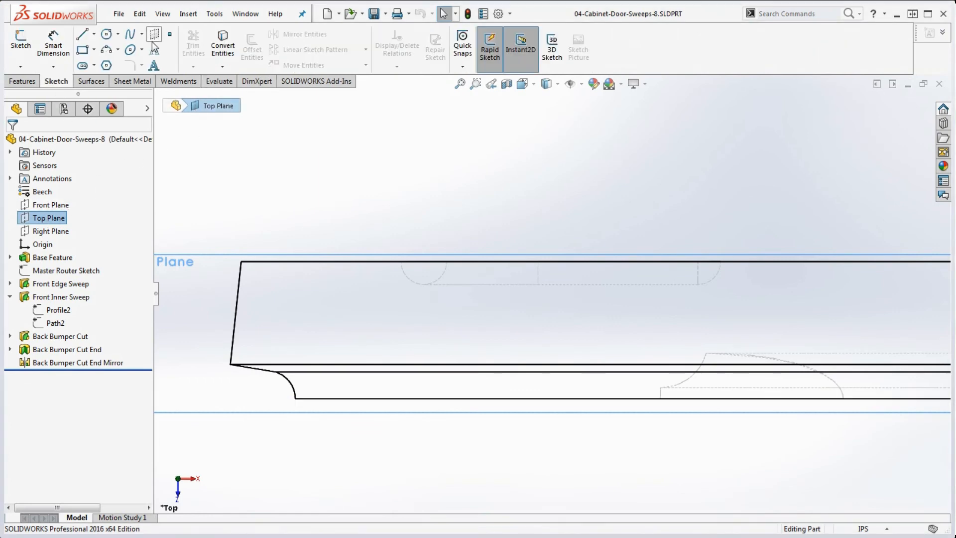
left_click(106, 34)
left_click(421, 216)
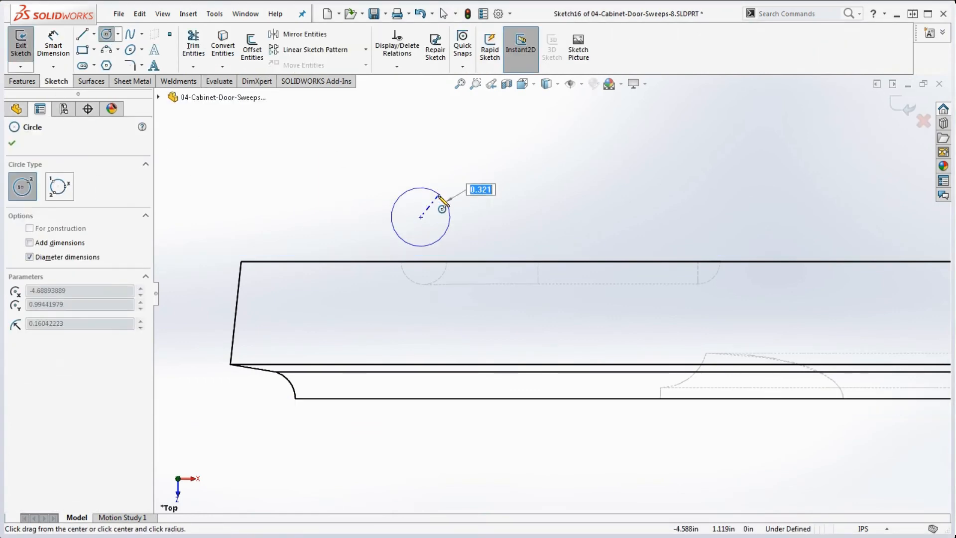
left_click(438, 203)
Dimension the circle's diameter to 0.25 in
left_click(53, 44)
left_click(437, 202)
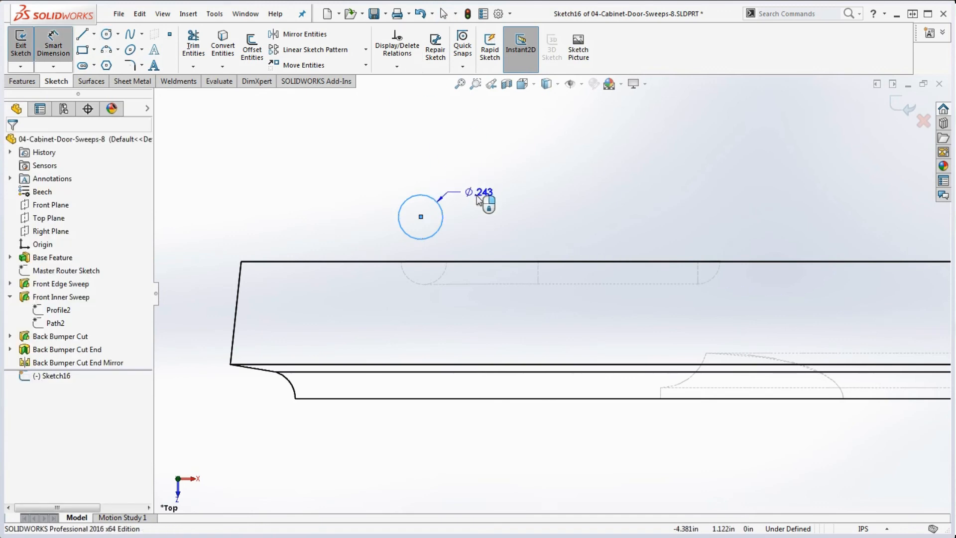
left_click(503, 171)
type(".25")
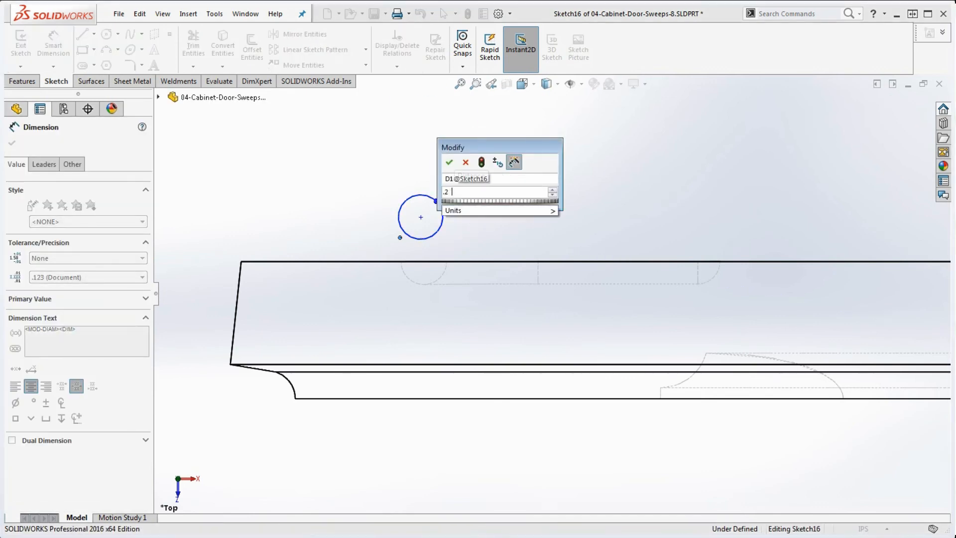
key("Return")
key("Escape")
scroll(444, 207, "down", 3)
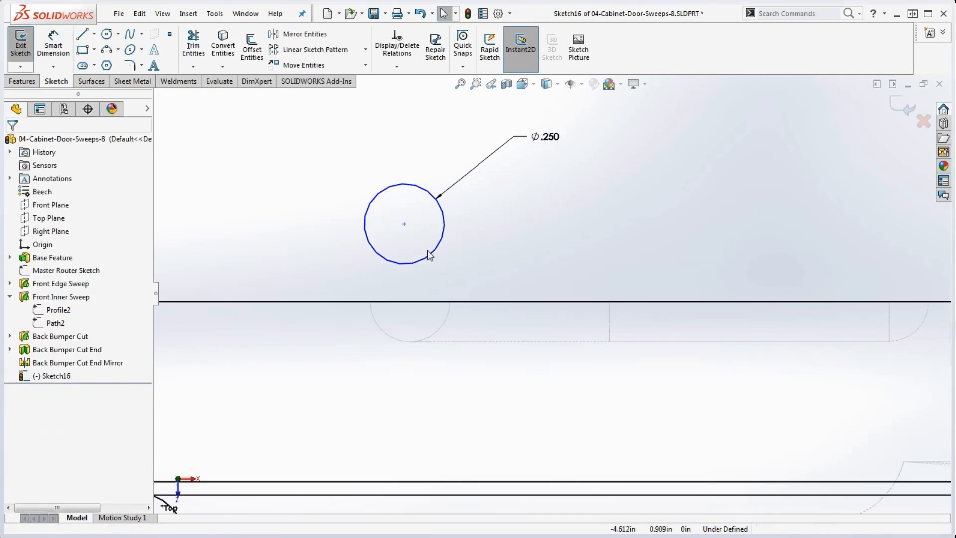
Try to make the dimensioned circle coradial with the groove's hidden arc, and delete that relation
left_click(411, 263)
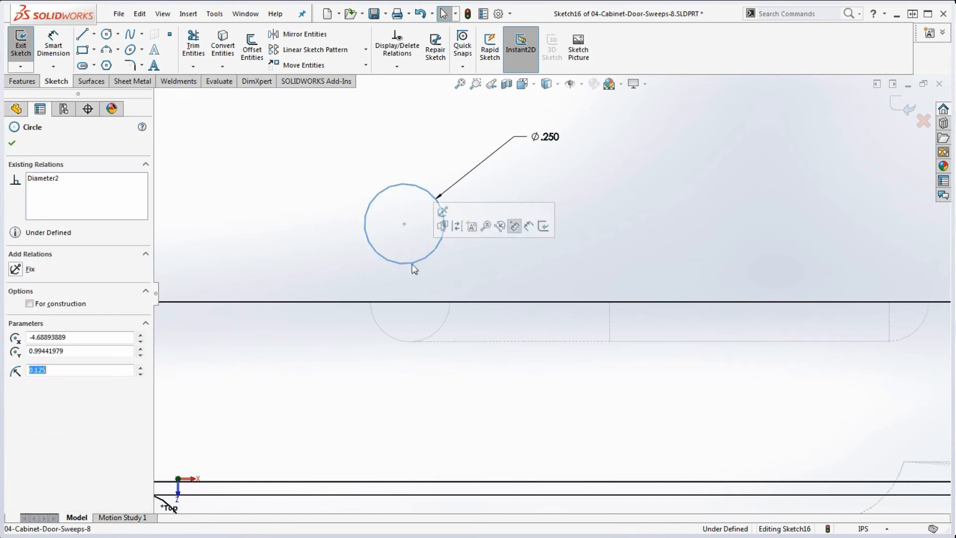
left_click(400, 343, "ctrl")
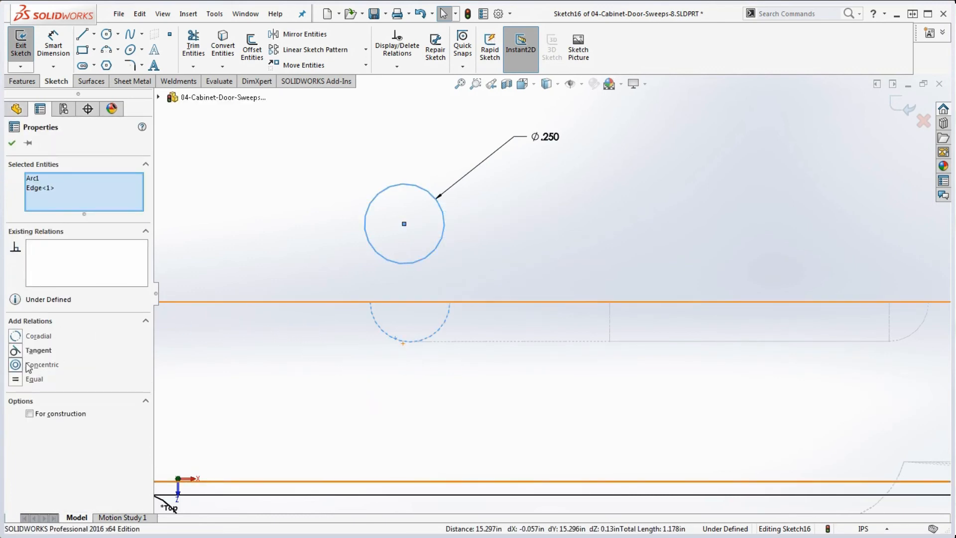
left_click(15, 337)
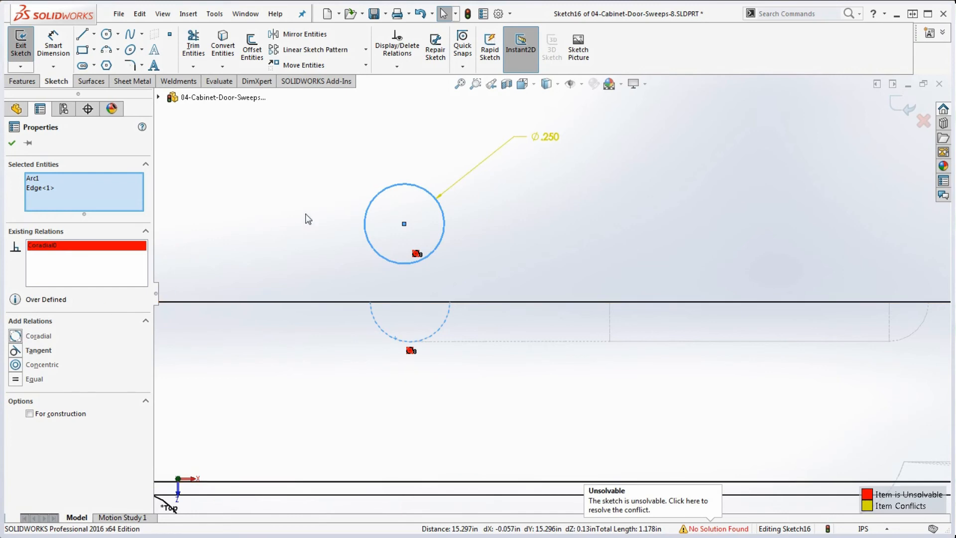
left_click(511, 249)
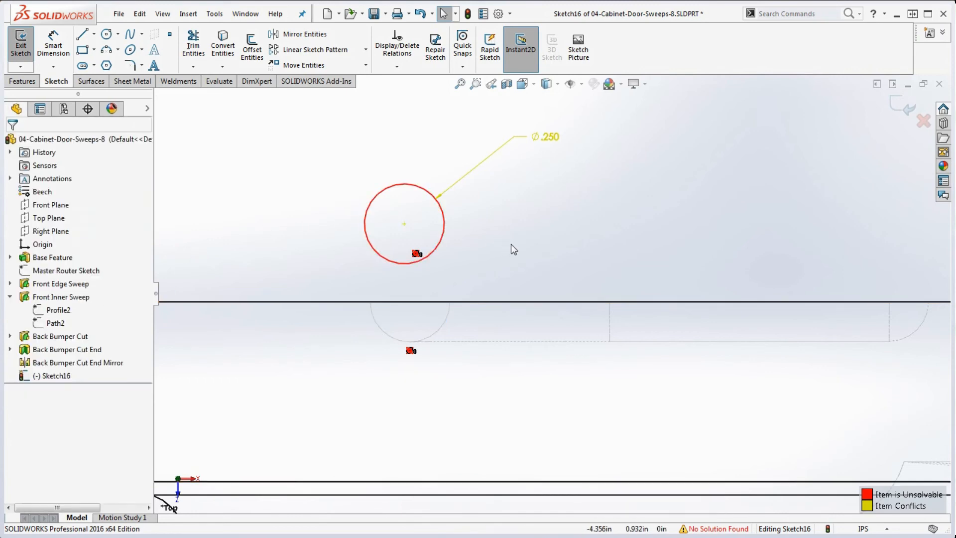
left_click(416, 254)
key("Delete")
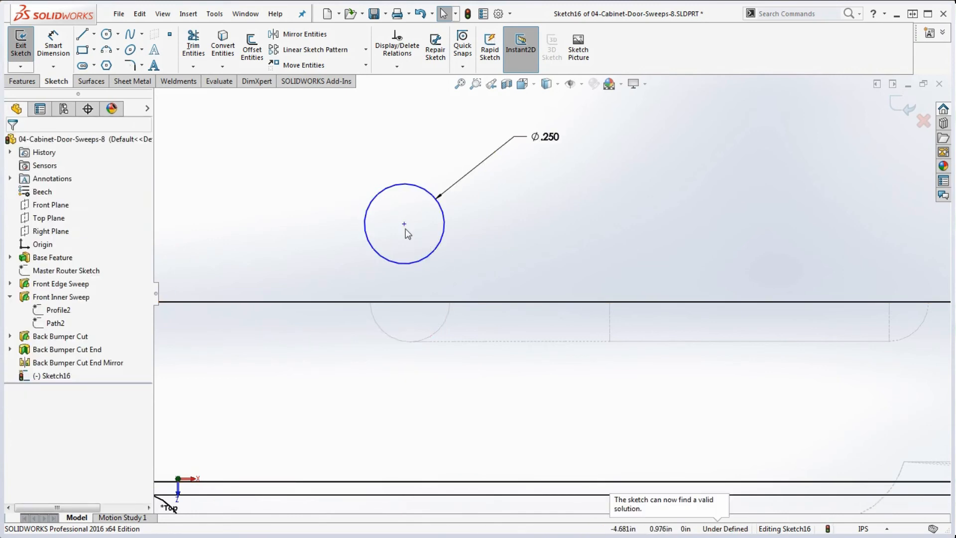
Move the circle's center onto the door's back edge line and make the circle concentric with the groove's hidden arc
left_click_drag(403, 222, 425, 301)
left_click(400, 332)
left_click(399, 342, "ctrl")
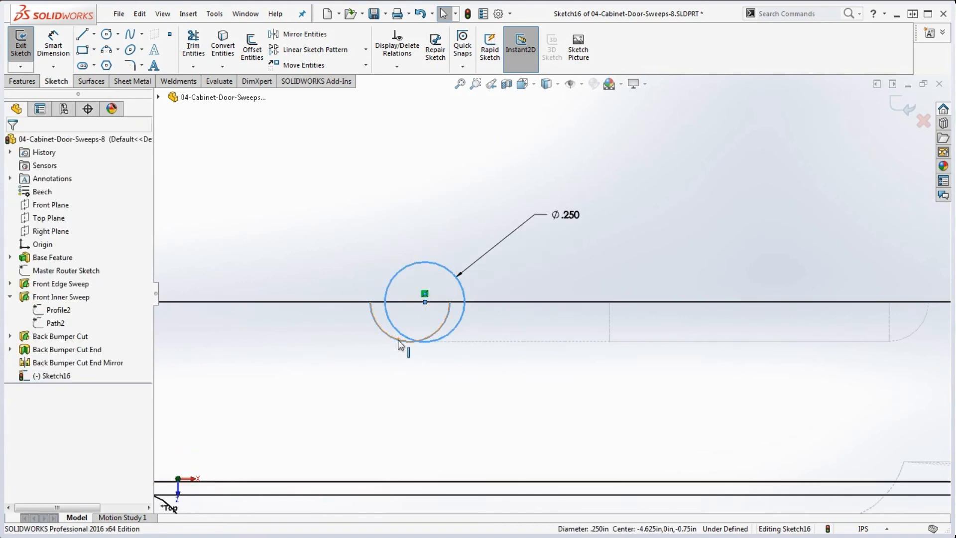
left_click(16, 366)
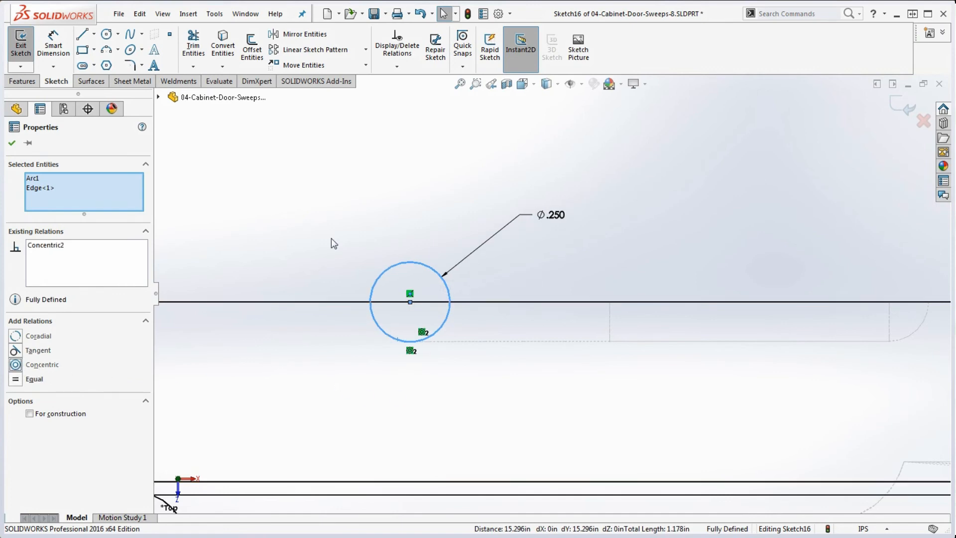
left_click(405, 185)
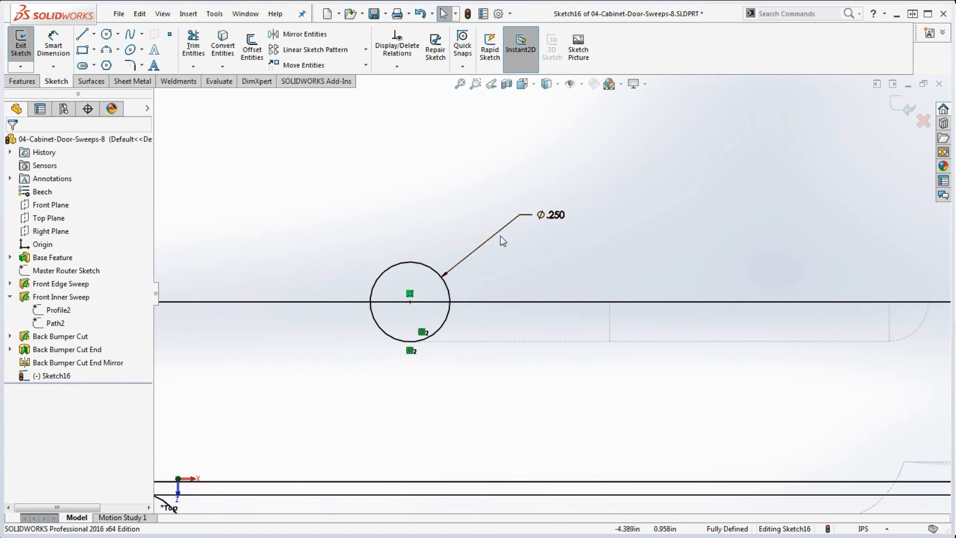
left_click_drag(539, 225, 510, 238)
Undo the concentric relation and the circle's move, and delete its 0.25 in diameter dimension
key("ctrl+z")
key("ctrl+z")
key("ctrl+z")
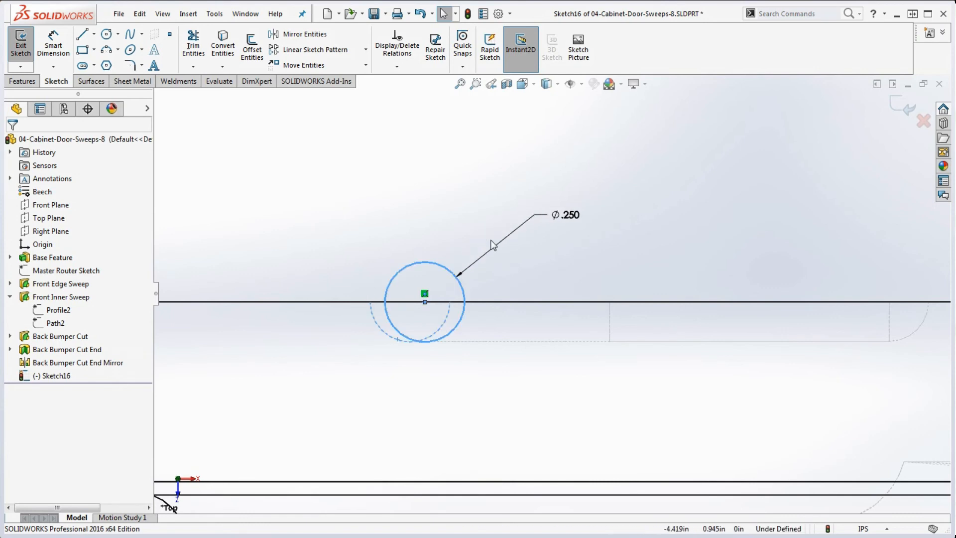
left_click(477, 238)
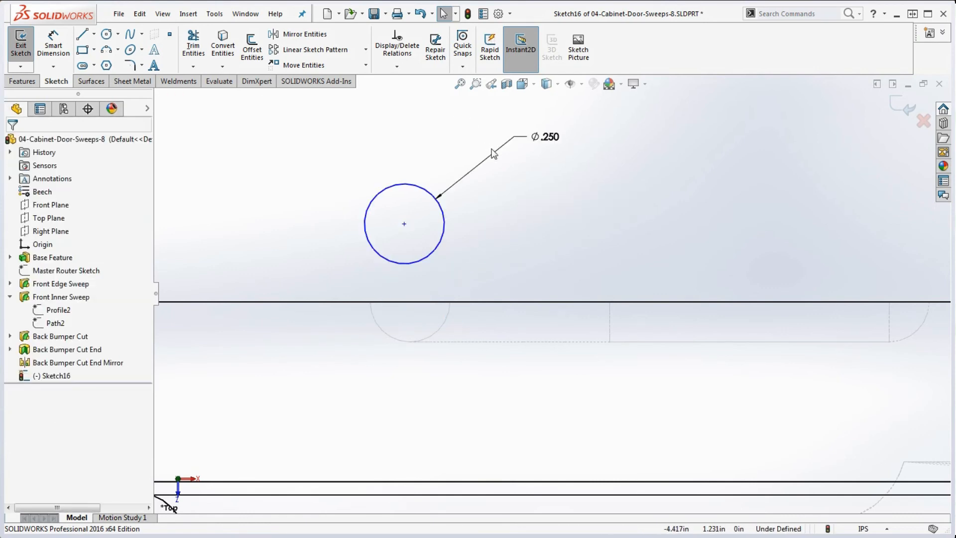
left_click(491, 152)
key("Delete")
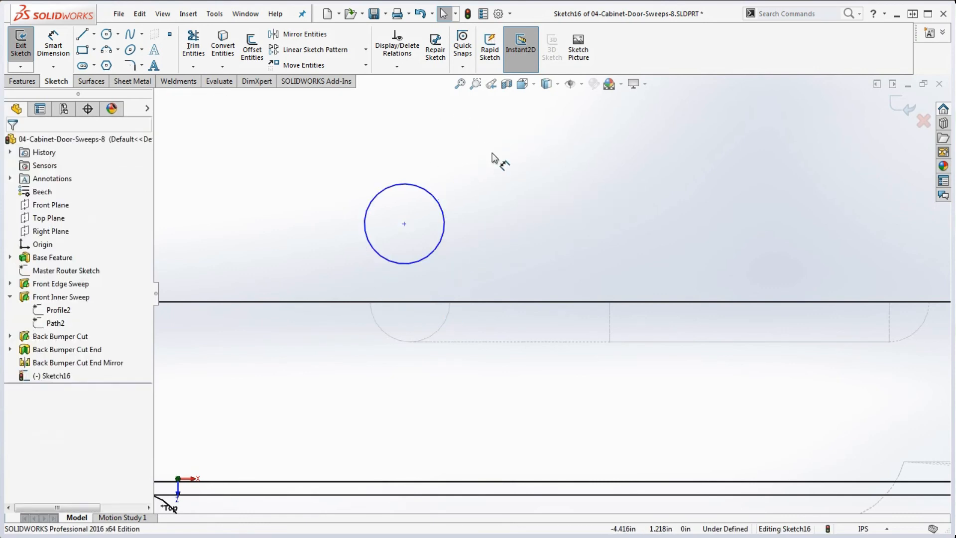
Make the undimensioned circle coradial with the groove's hidden semicircular edge
left_click(421, 261)
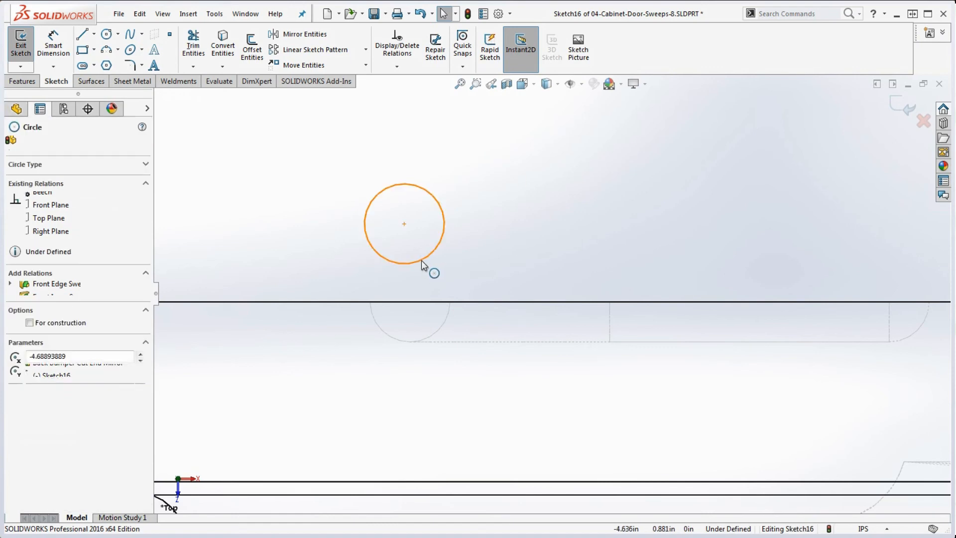
left_click(391, 341, "ctrl")
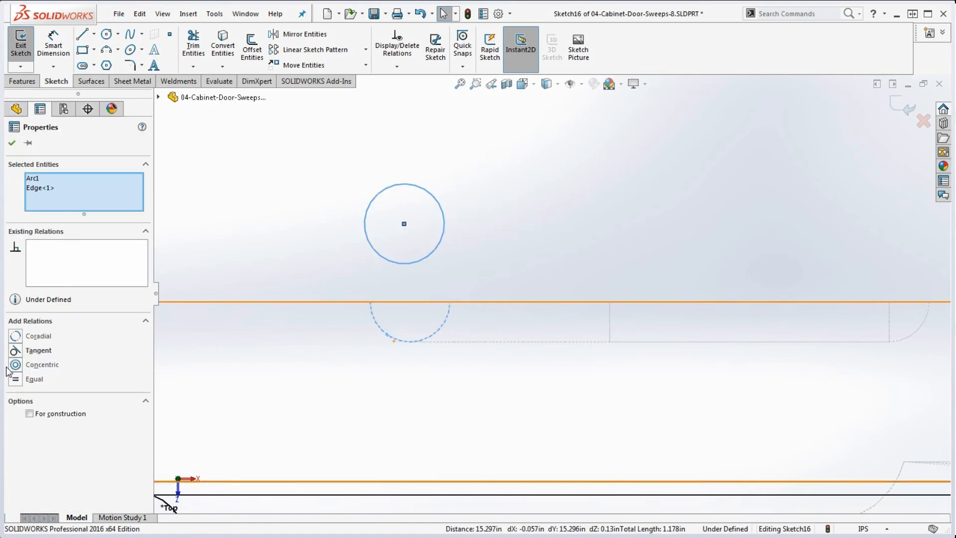
left_click(20, 336)
key("Escape")
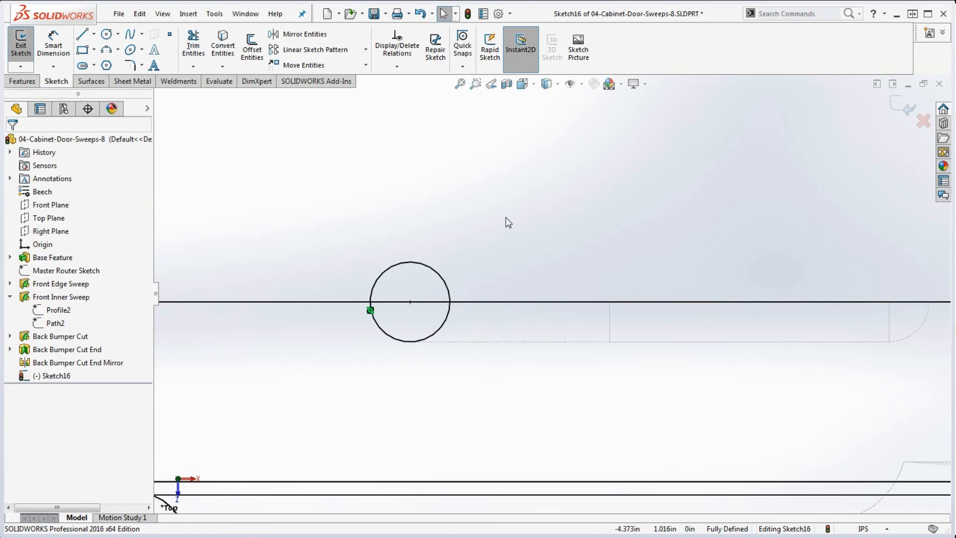
Sketch a construction chord about 0.172 in long across the upper part of the circle and make it horizontal
left_click(96, 38)
left_click(107, 62)
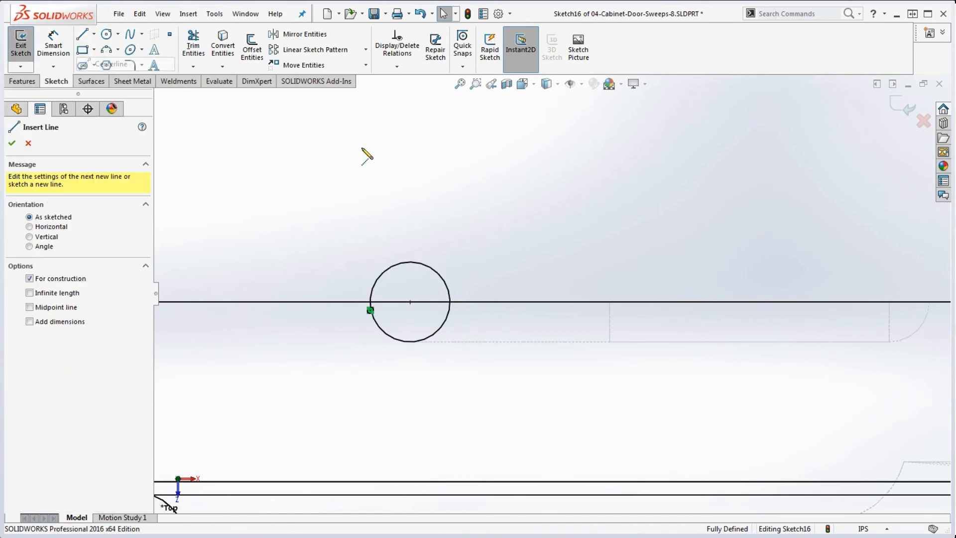
left_click(382, 272)
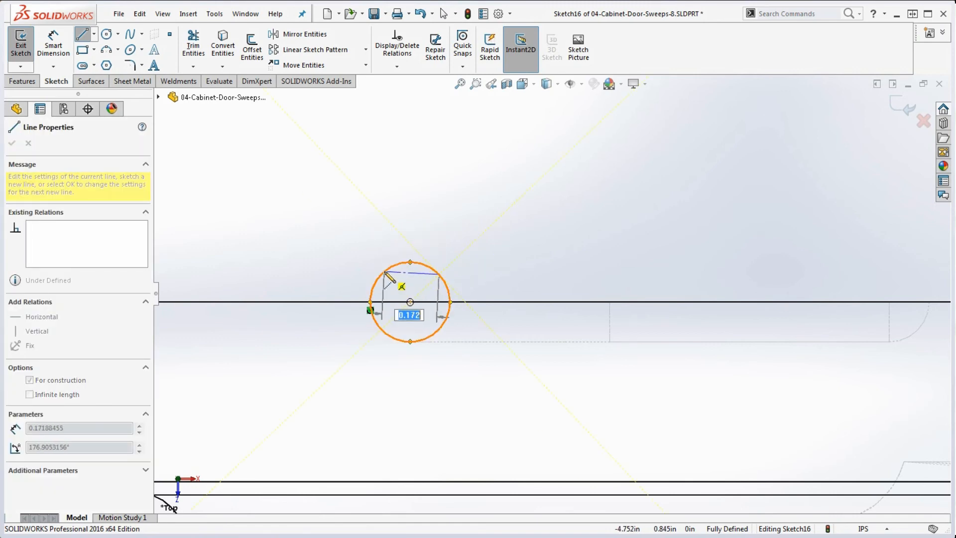
left_click(383, 272)
key("Escape")
left_click(425, 274)
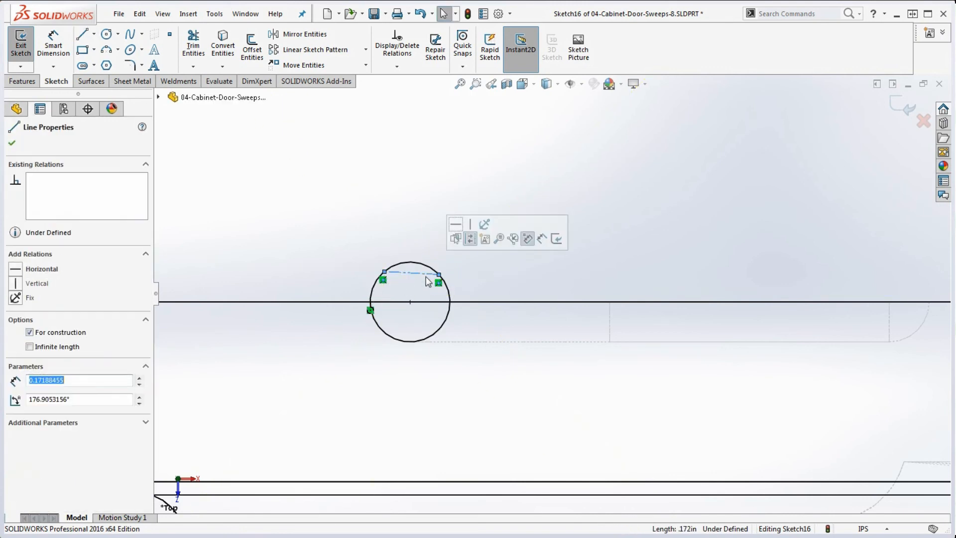
left_click(463, 237)
key("Escape")
Dimension the horizontal construction chord's length to 0.1 in
left_click(53, 46)
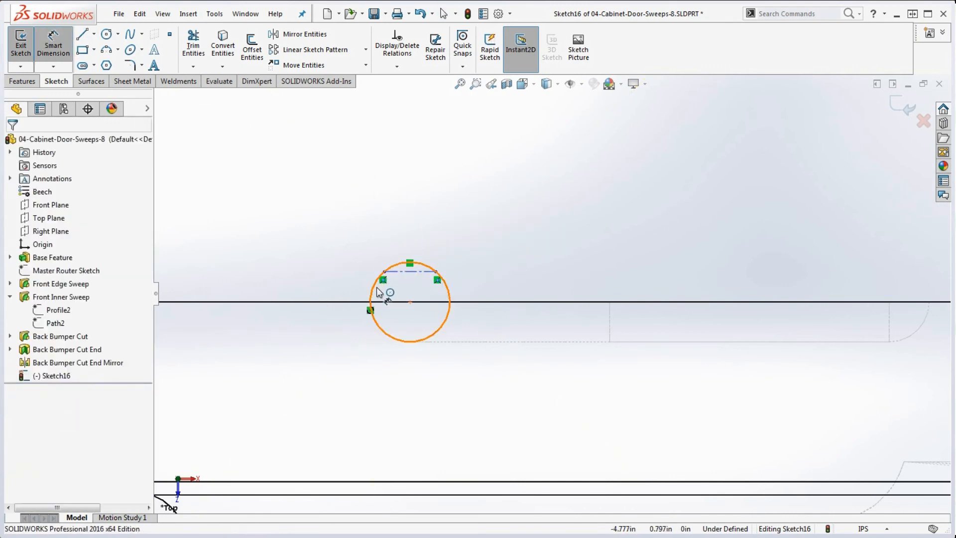
left_click(423, 271)
left_click(418, 226)
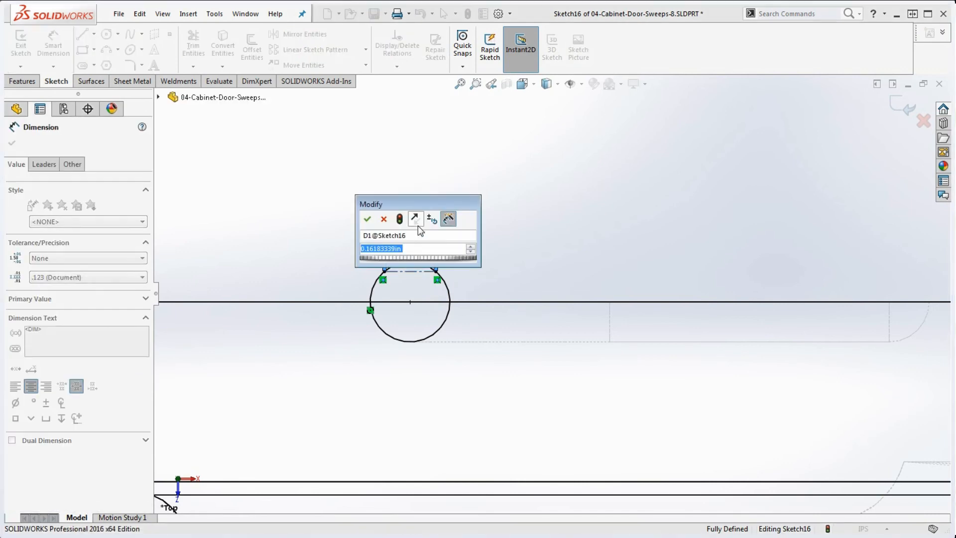
type(".1")
key("Return")
left_click(435, 261)
scroll(428, 277, "down", 7)
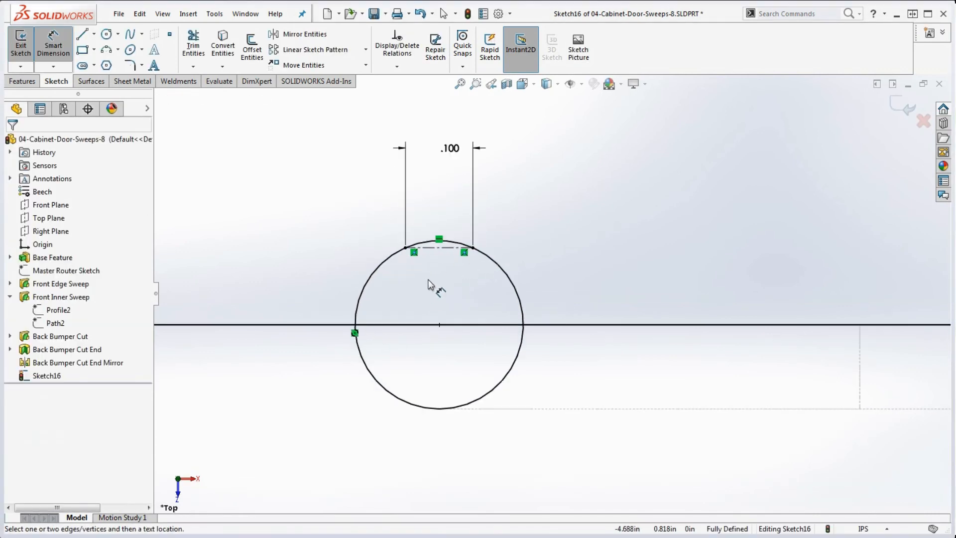
Draw a three-point arc from the chord's left end to the circle's center and make the arc's center coincident with the chord line
scroll(420, 259, "up", 2)
scroll(551, 286, "up", 2)
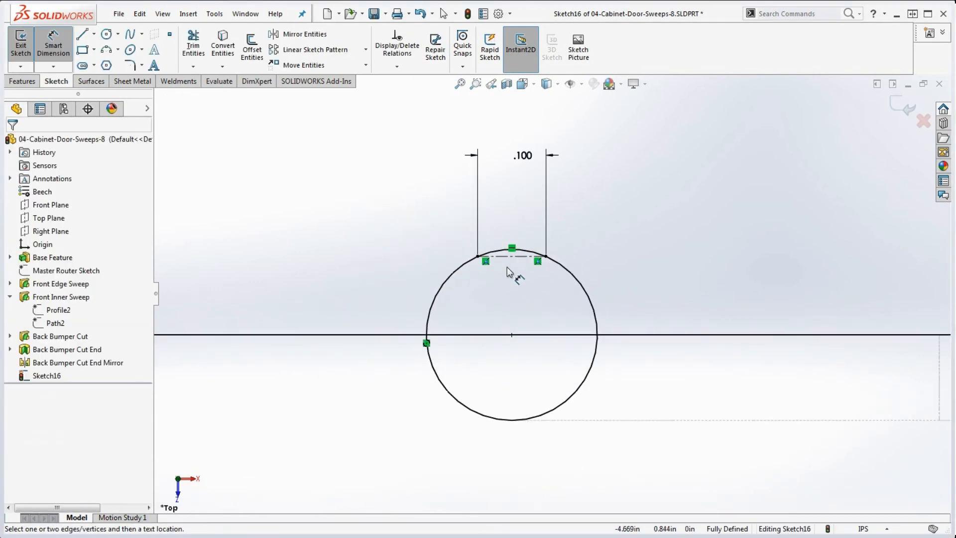
scroll(512, 273, "down", 1)
left_click(106, 50)
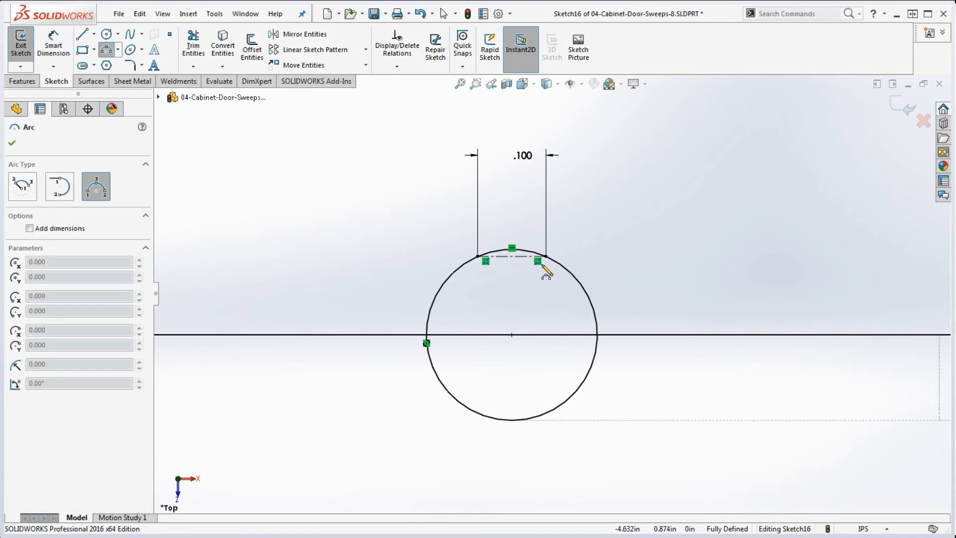
left_click(478, 256)
left_click(512, 334)
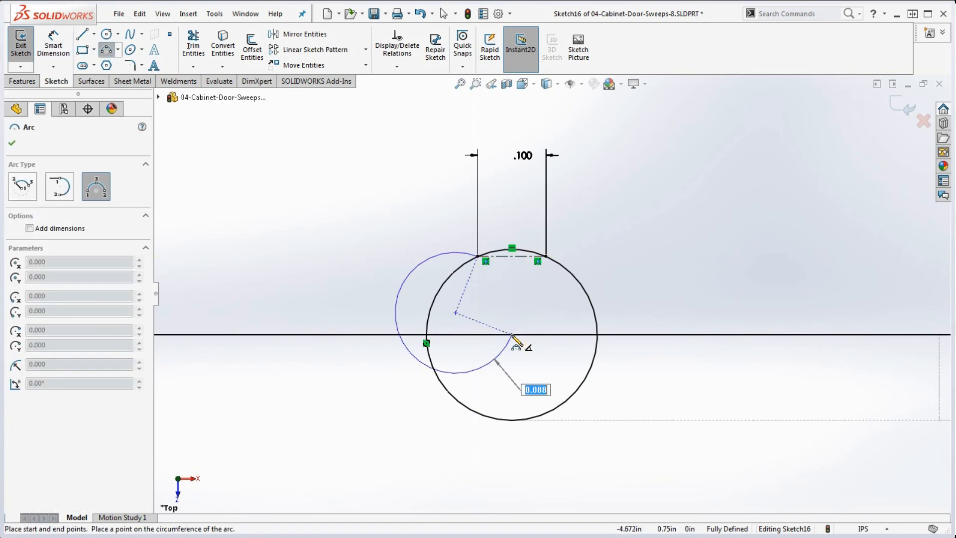
left_click(495, 316)
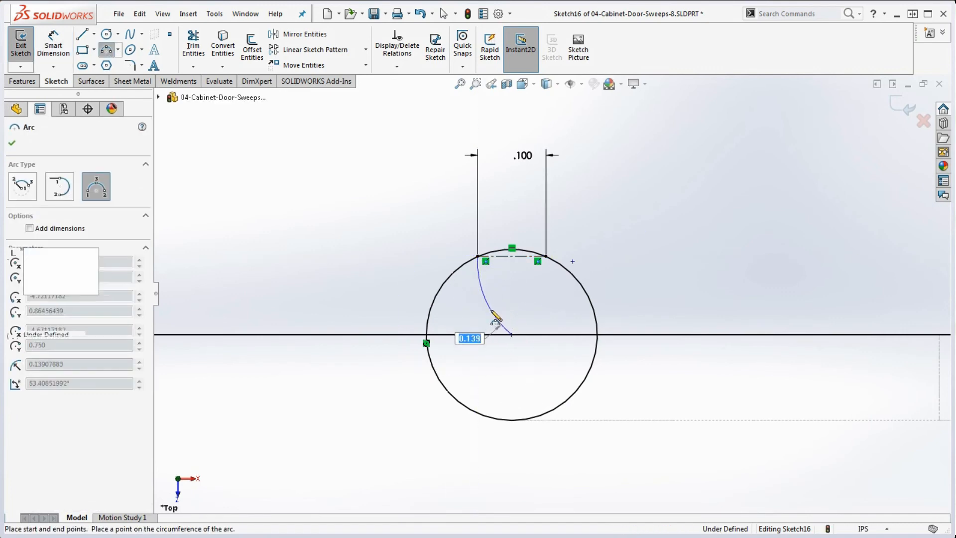
key("Escape")
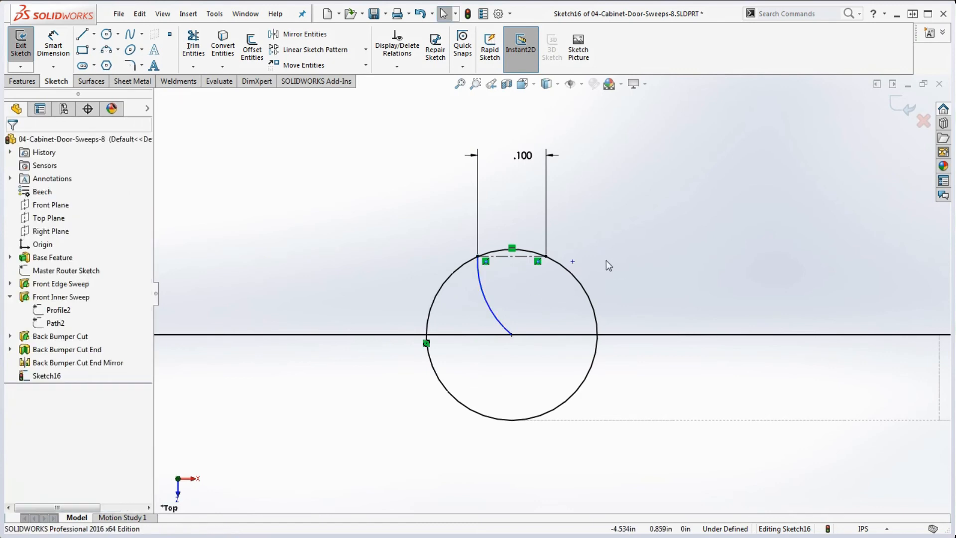
left_click(573, 261)
left_click(521, 256, "ctrl")
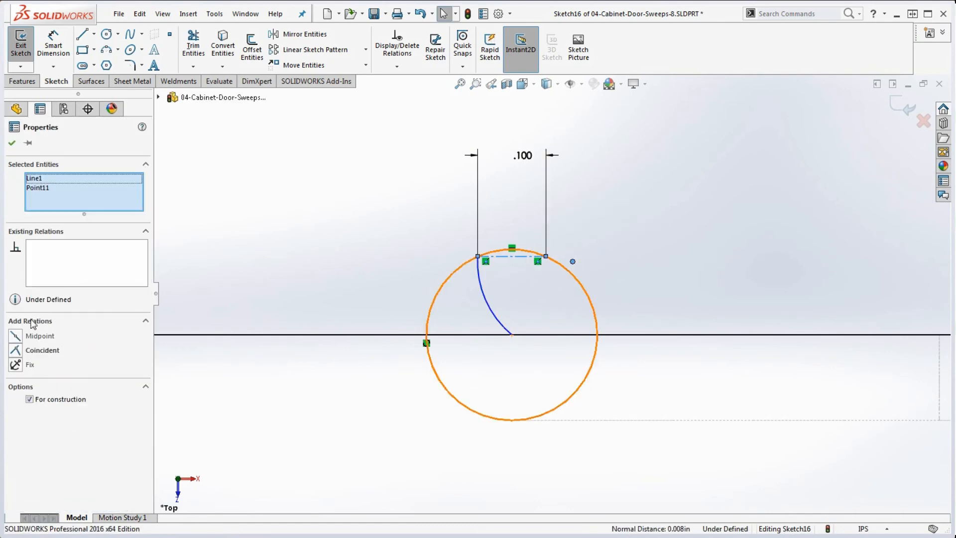
left_click(42, 351)
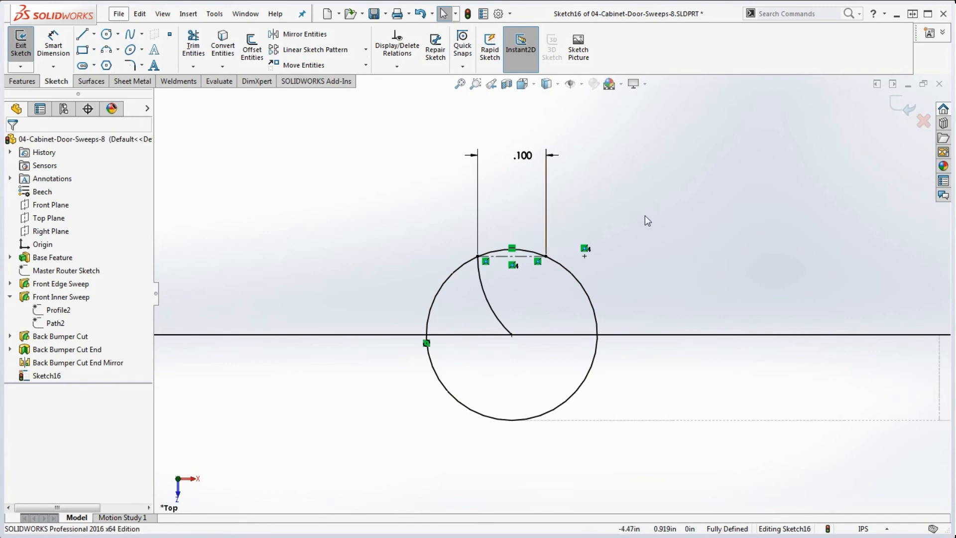
Draw an opposing three-point arc from the circle's center to the chord's right end, with its center coincident with the chord line
left_click(106, 49)
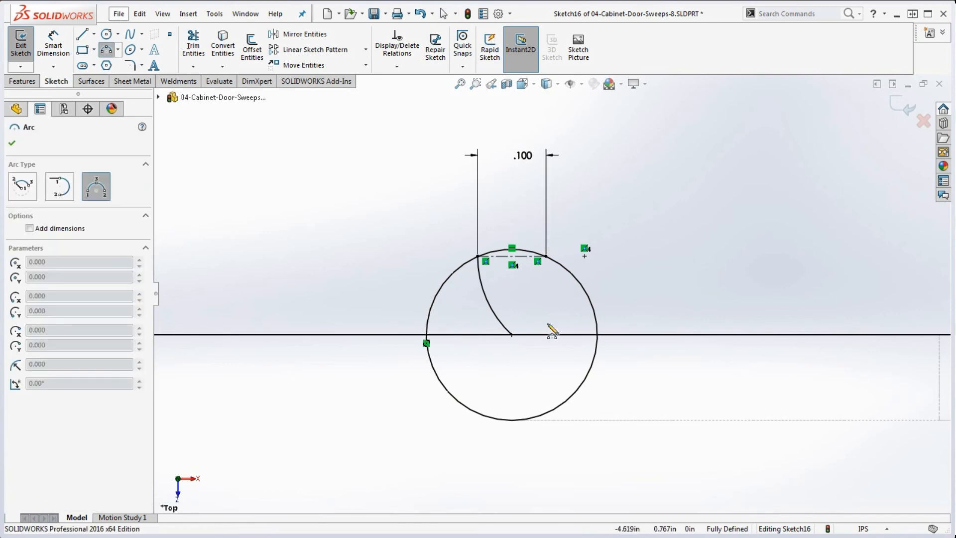
left_click(512, 335)
left_click(546, 256)
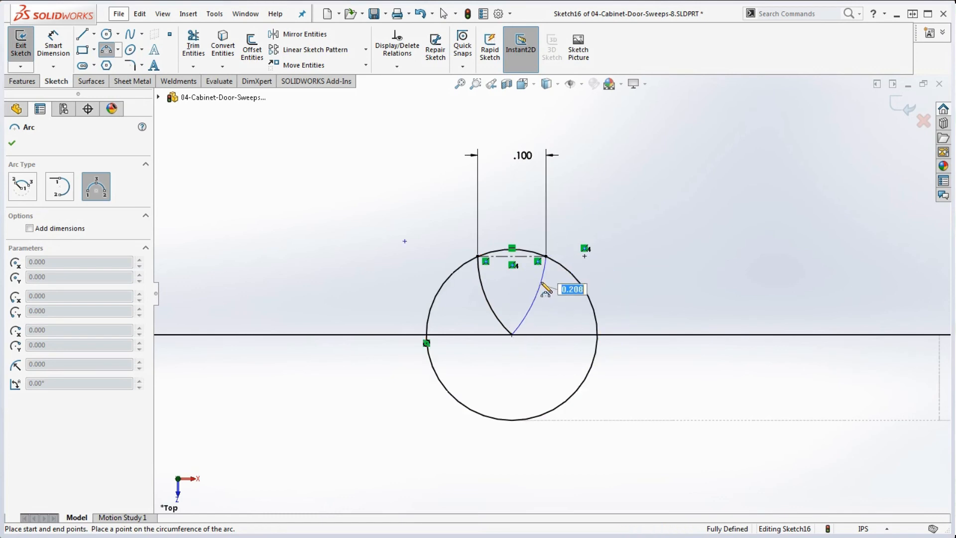
left_click(548, 296)
key("Escape")
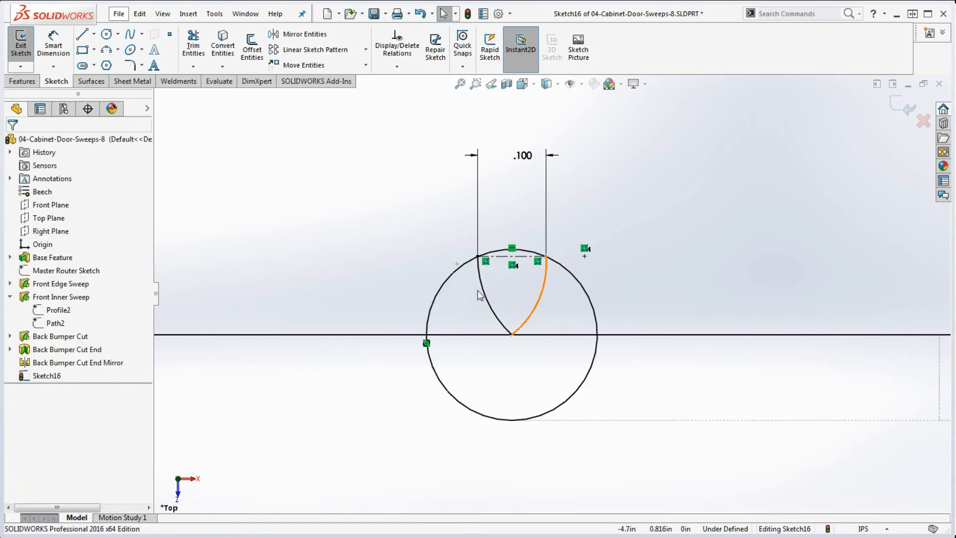
left_click(456, 264)
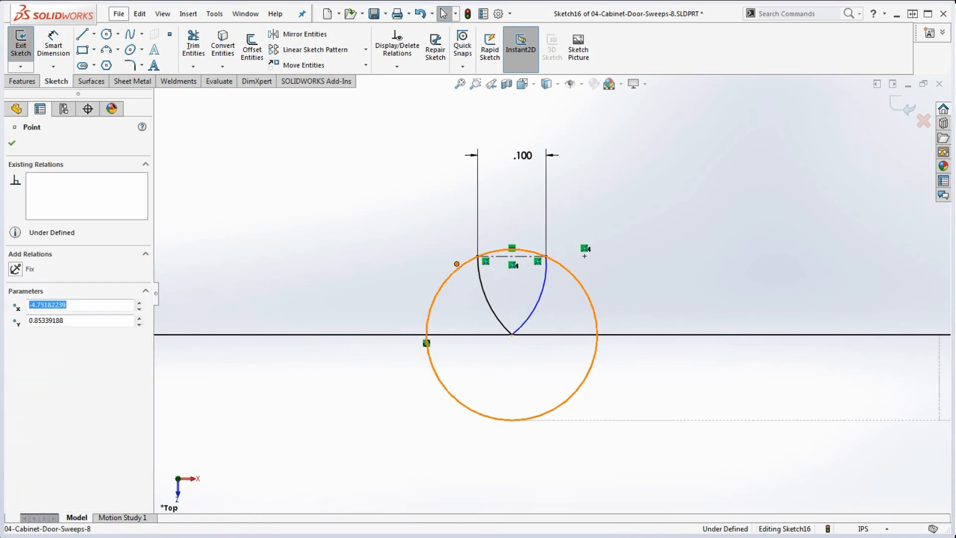
left_click(500, 259, "ctrl")
left_click(15, 350)
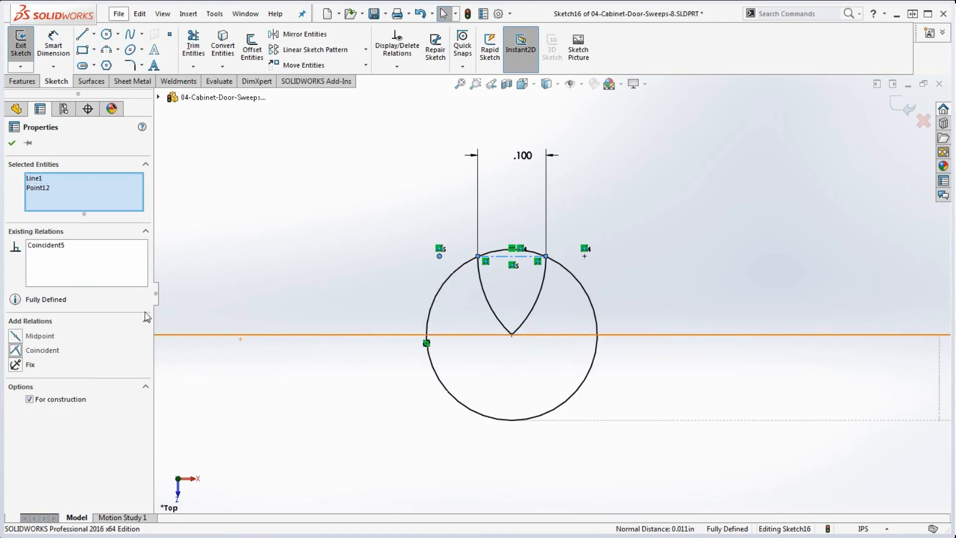
left_click(244, 264)
Trim away the circle's short upper segment between the two arcs with Power trim
left_click(192, 40)
scroll(500, 223, "up", 2)
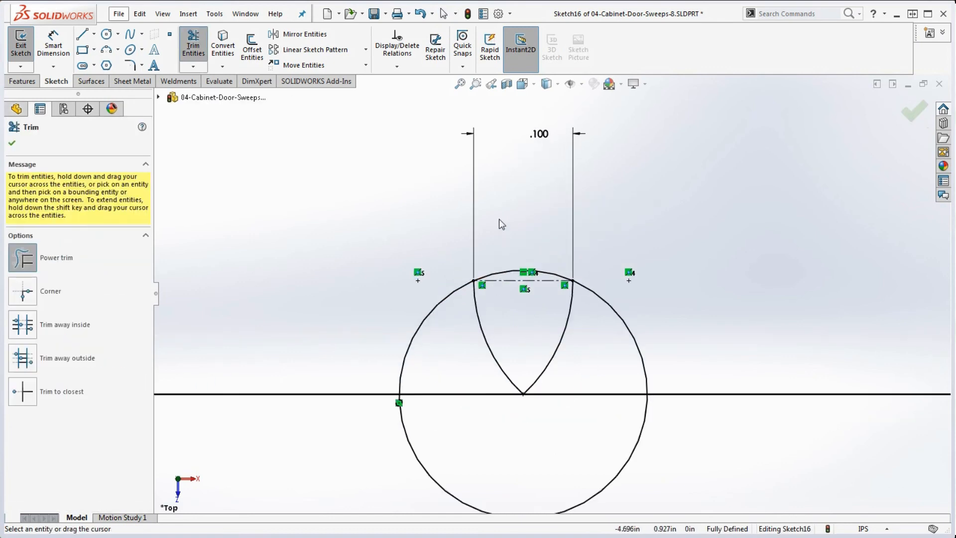
scroll(529, 304, "up", 3)
scroll(534, 337, "down", 6)
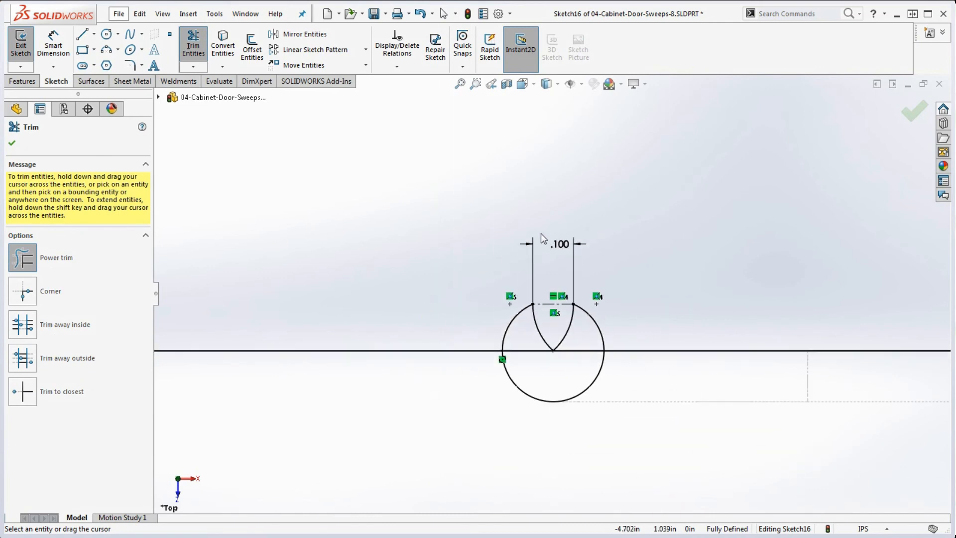
scroll(576, 351, "down", 3)
scroll(664, 283, "up", 2)
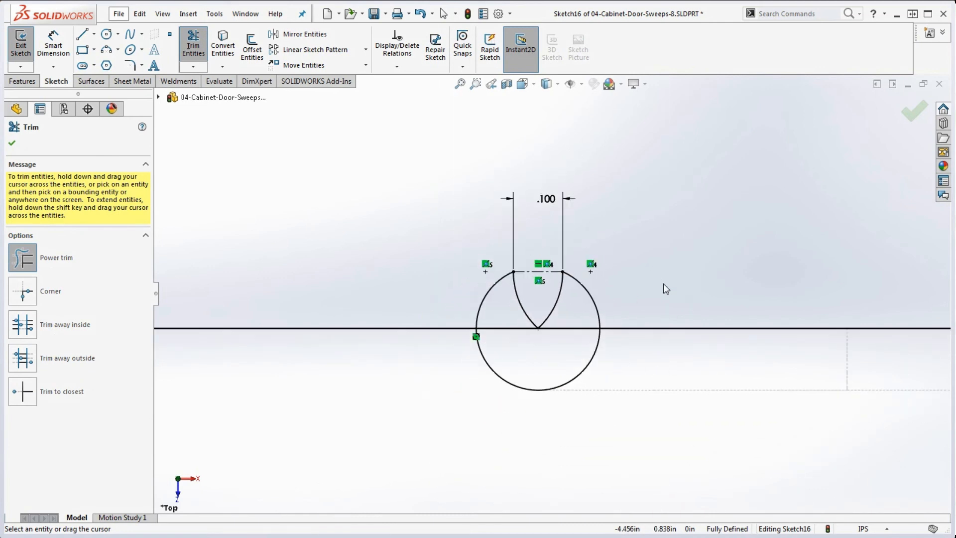
Inspect the trimmed profile in the door's back groove and change the display style to Shaded With Edges
scroll(660, 275, "down", 5)
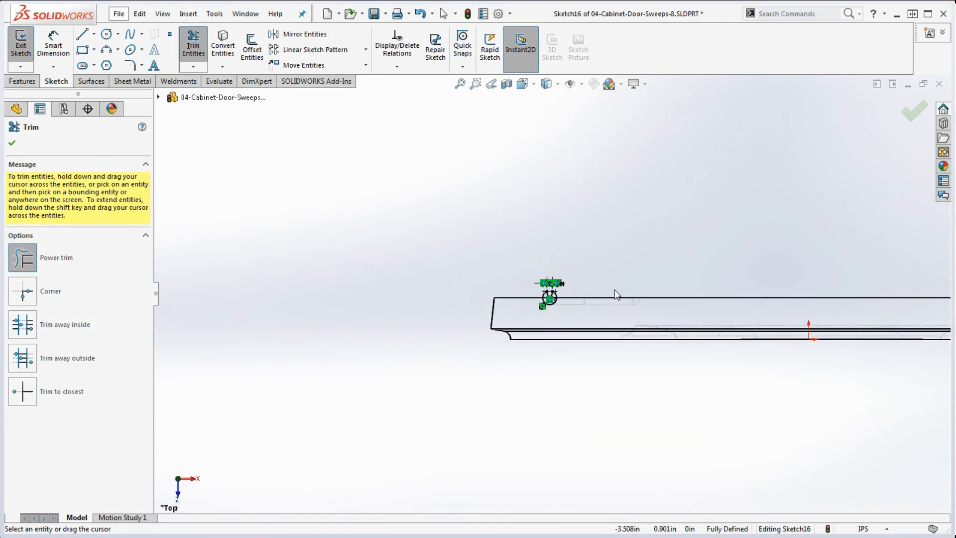
middle_click_drag(615, 294, 603, 325)
scroll(619, 380, "down", 5)
mouse_move(619, 380)
middle_mouse_down()
mouse_move(577, 362)
mouse_move(608, 284)
mouse_move(725, 380)
mouse_move(717, 351)
mouse_move(775, 379)
mouse_move(759, 435)
middle_mouse_up()
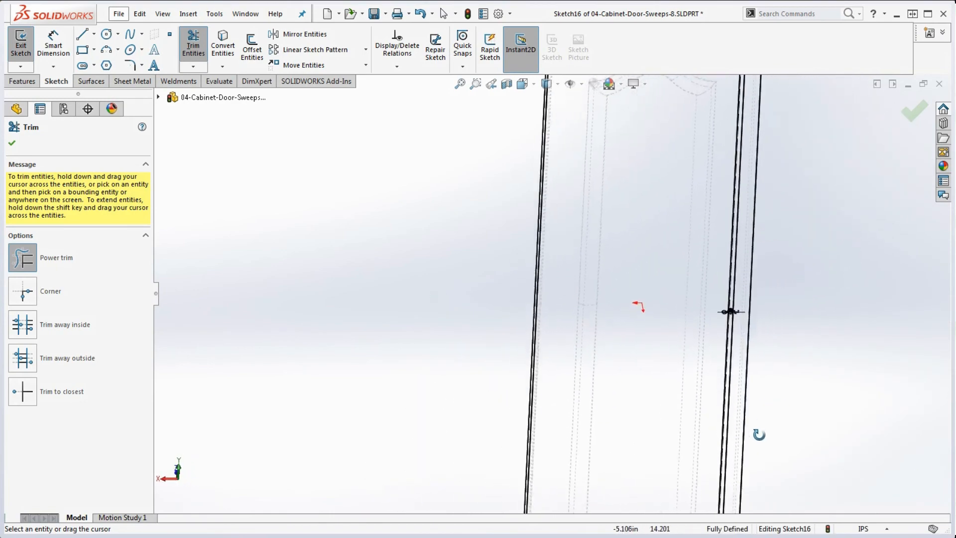
scroll(758, 435, "down", 1)
scroll(752, 291, "down", 5)
scroll(572, 286, "down", 5)
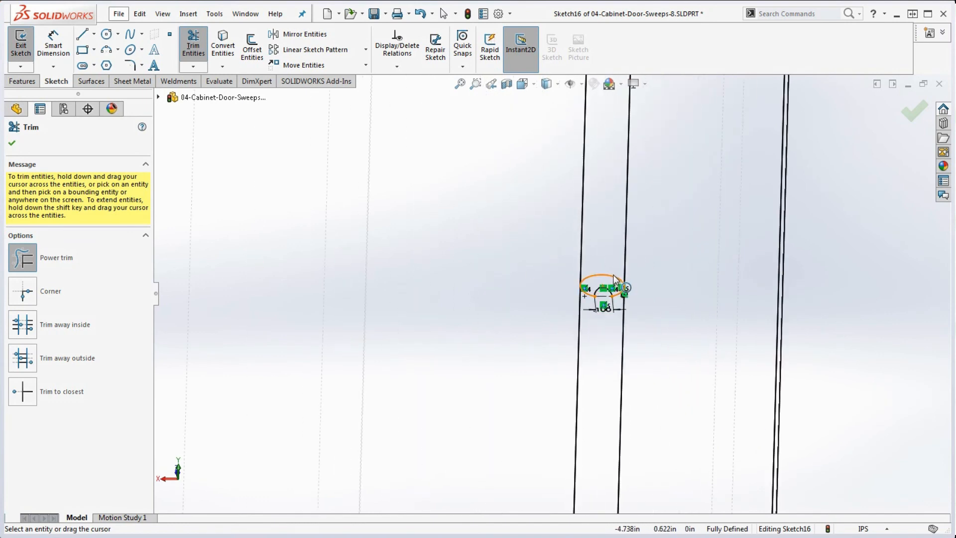
scroll(610, 279, "up", 4)
scroll(711, 274, "up", 7)
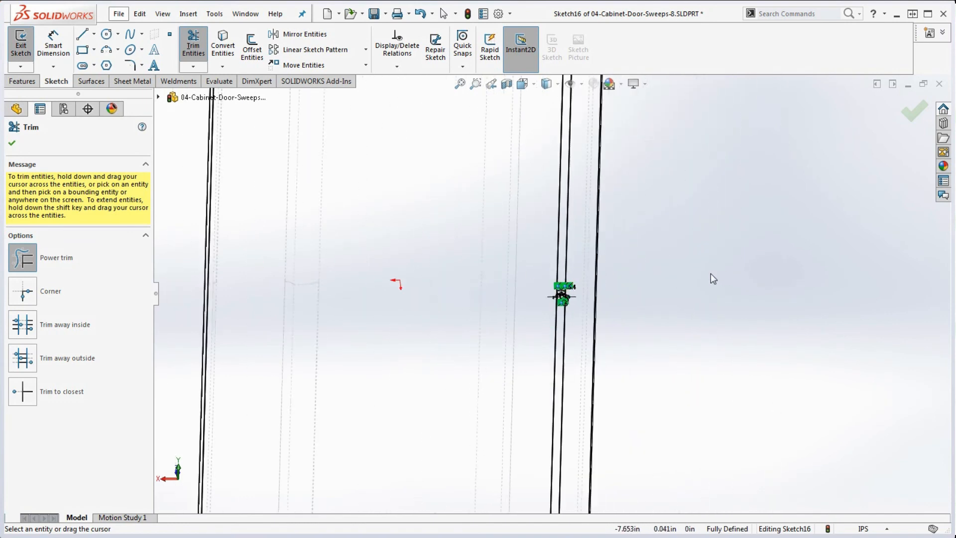
left_click(547, 83)
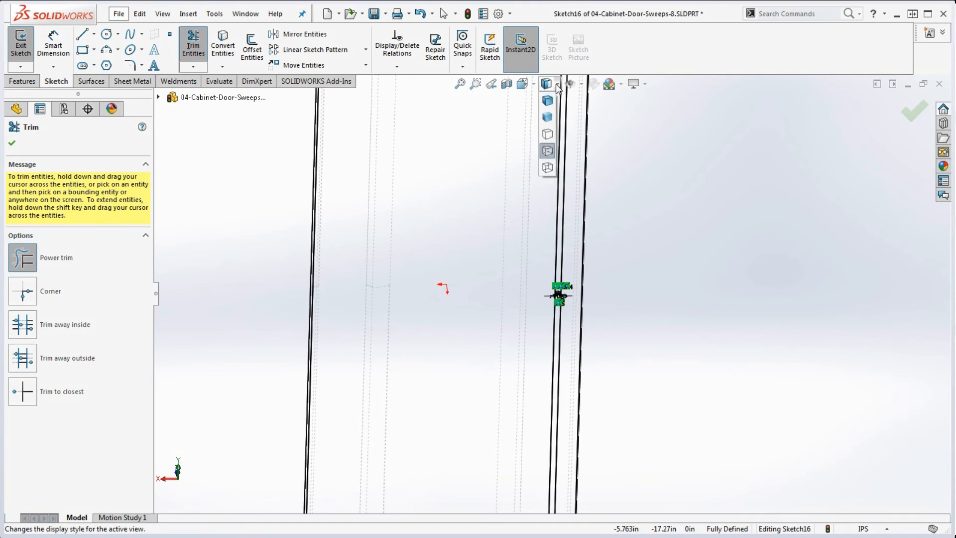
left_click(547, 101)
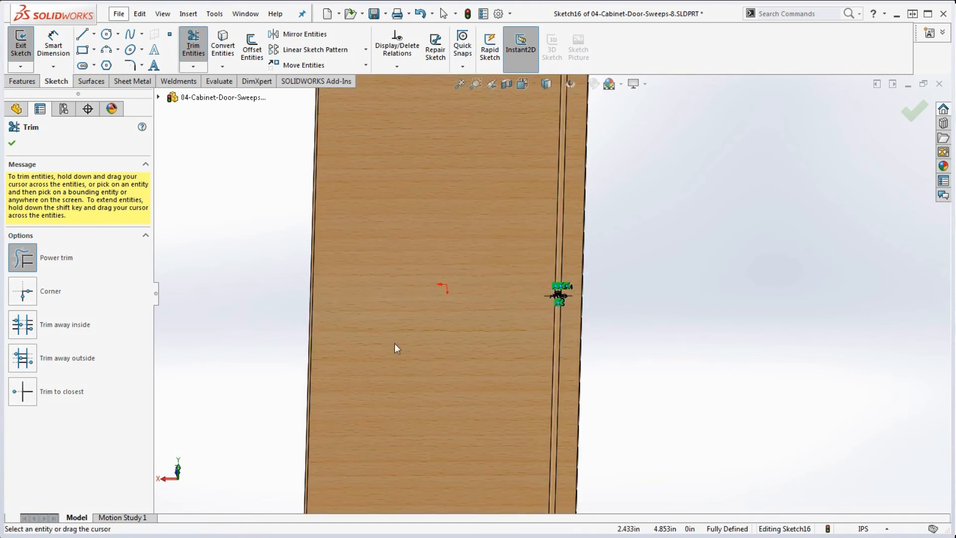
Finish the trim, exit the sketch and rename it Bumper Profile
left_click(12, 144)
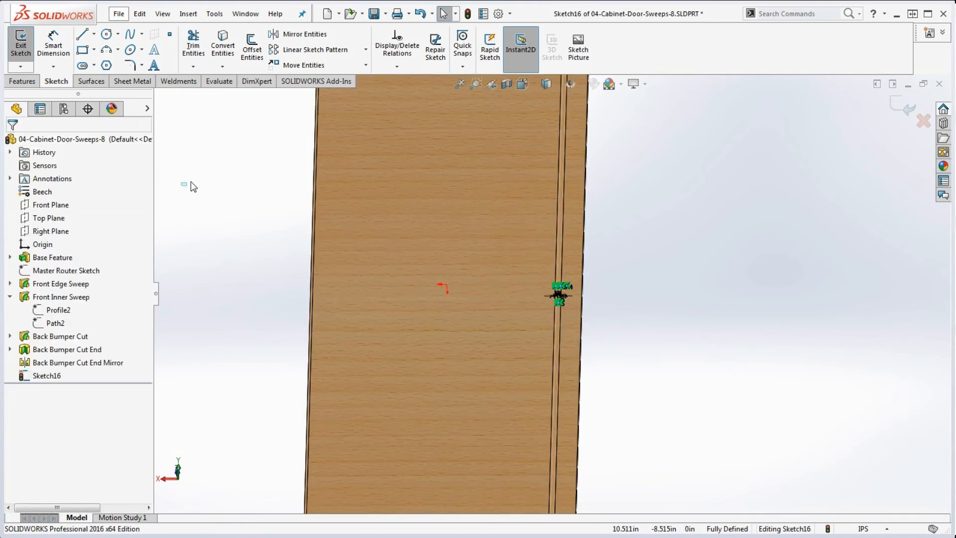
left_click(468, 14)
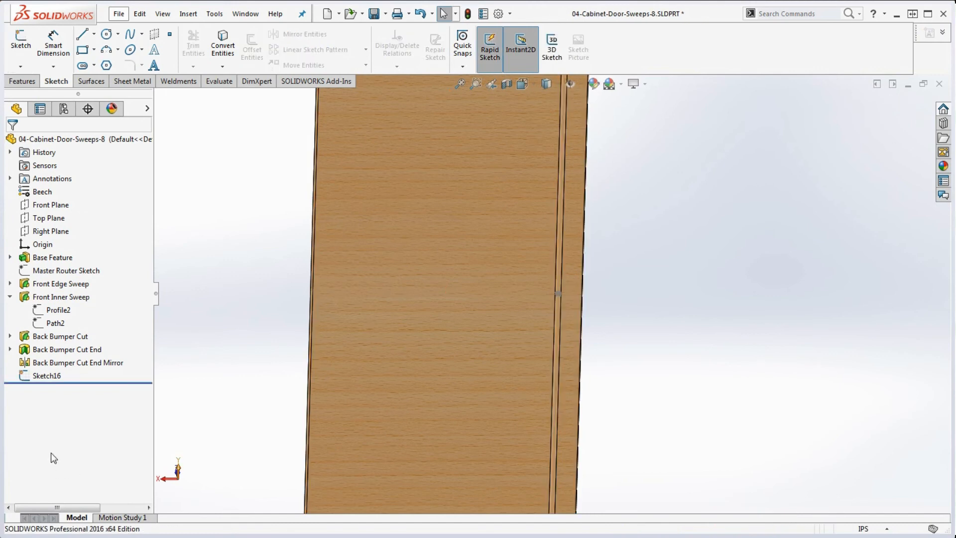
left_click(53, 376)
left_click(53, 377)
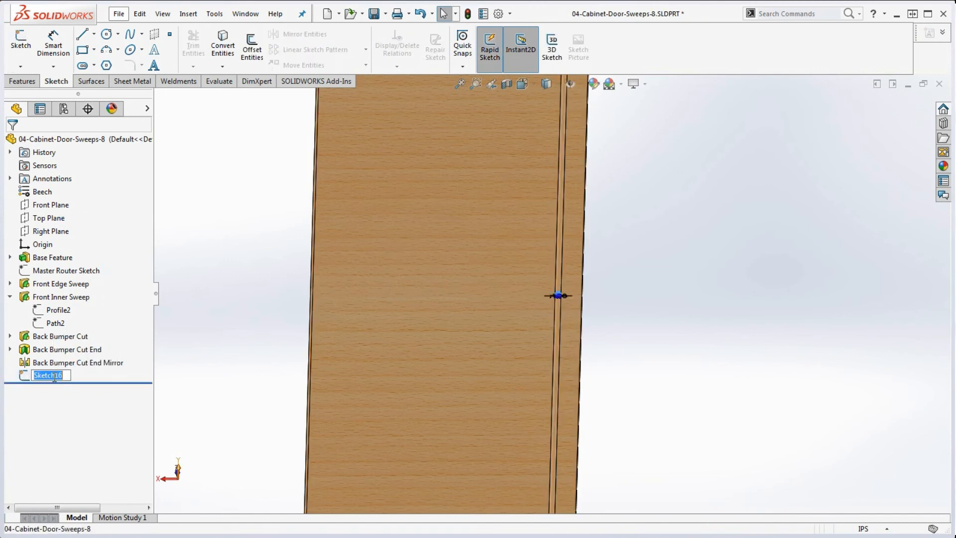
type("Bum")
type("per Profile")
left_click(239, 242)
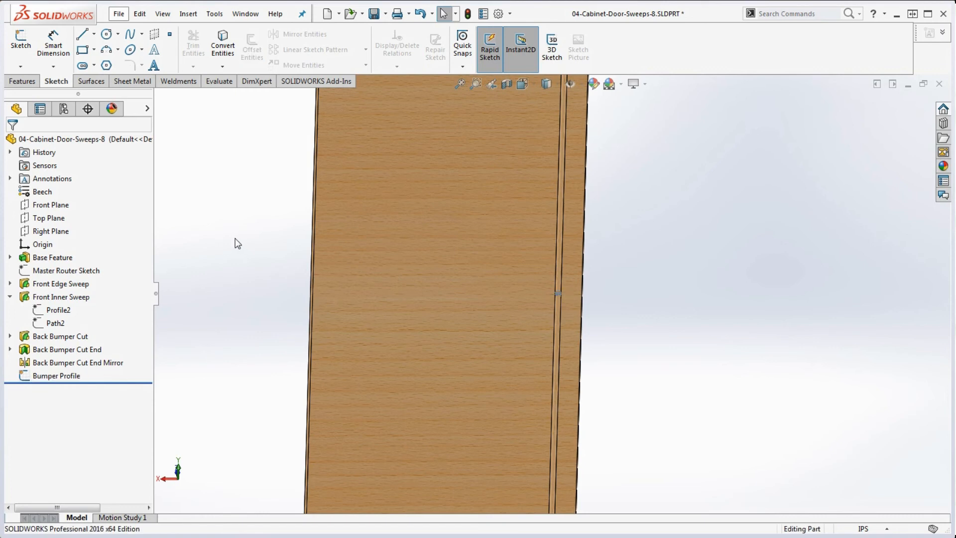
left_click(10, 337)
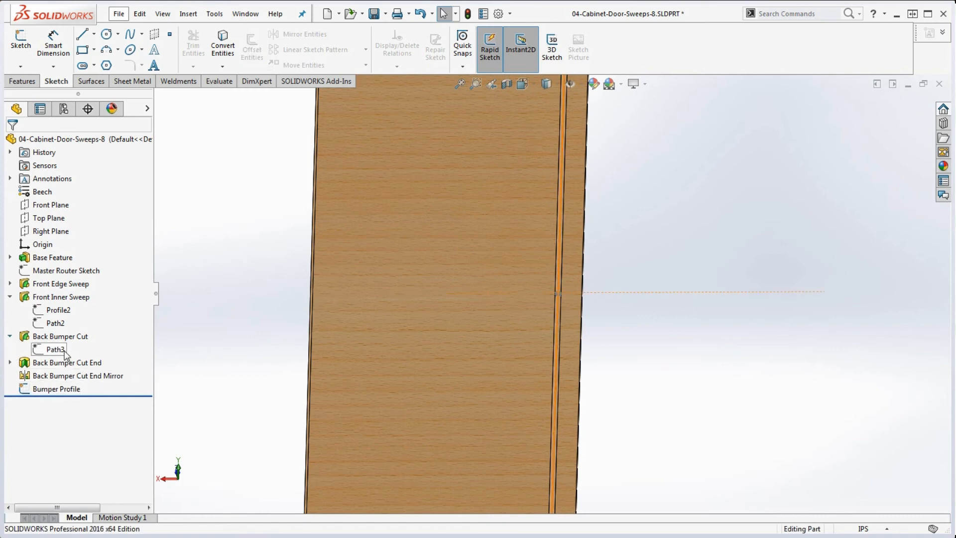
left_click(66, 352)
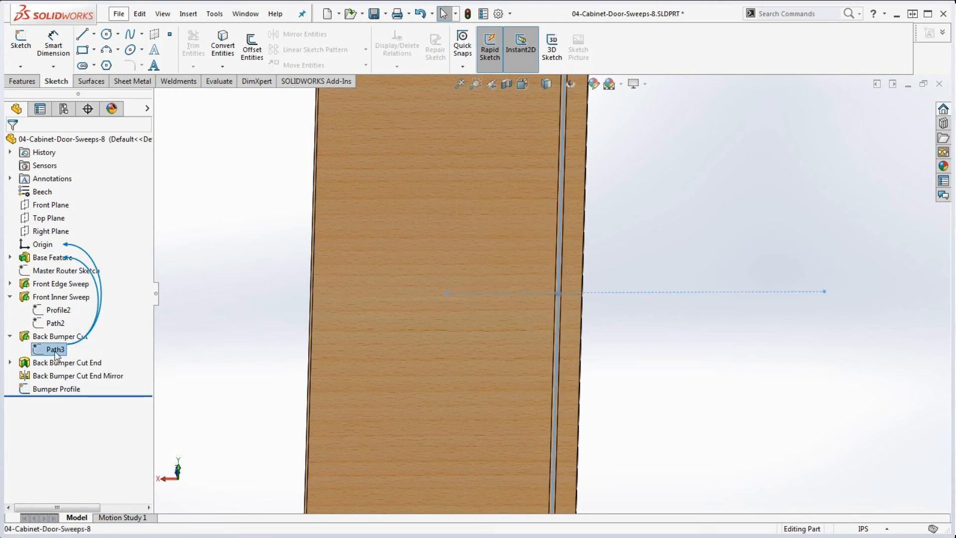
left_click(217, 334)
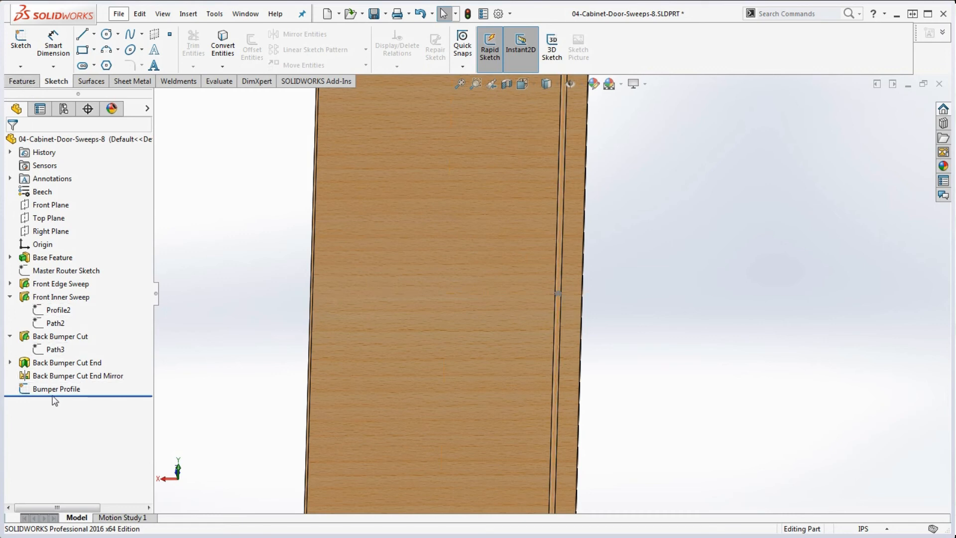
left_click(25, 85)
left_click(132, 40)
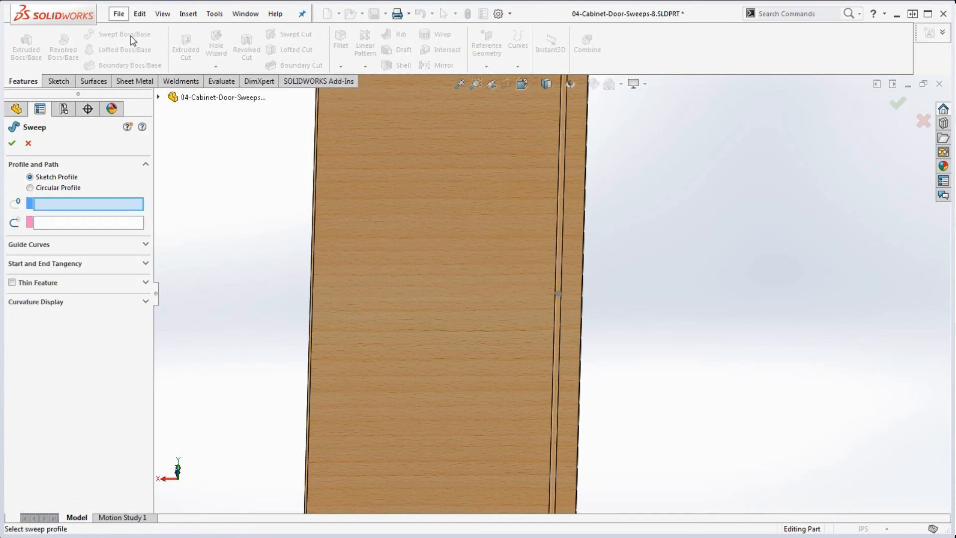
left_click(159, 98)
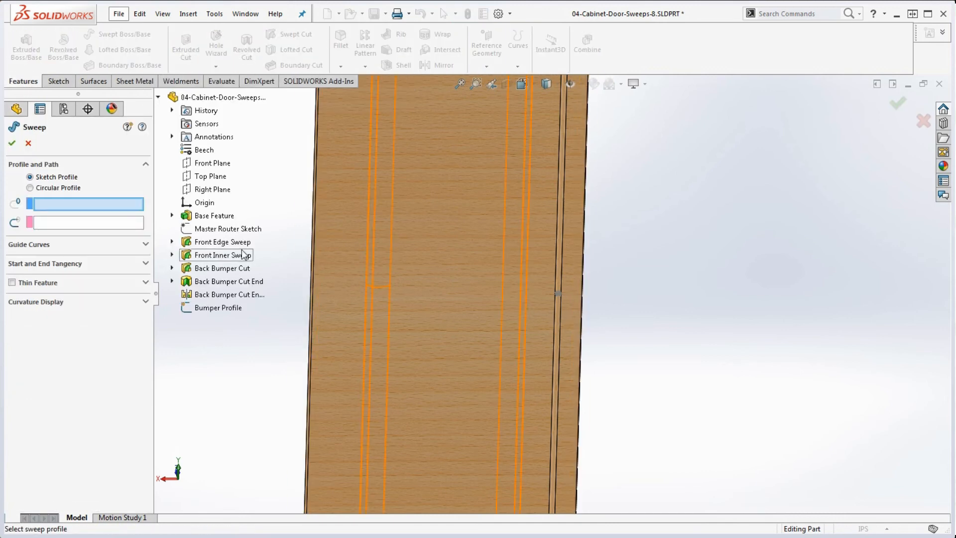
left_click(218, 309)
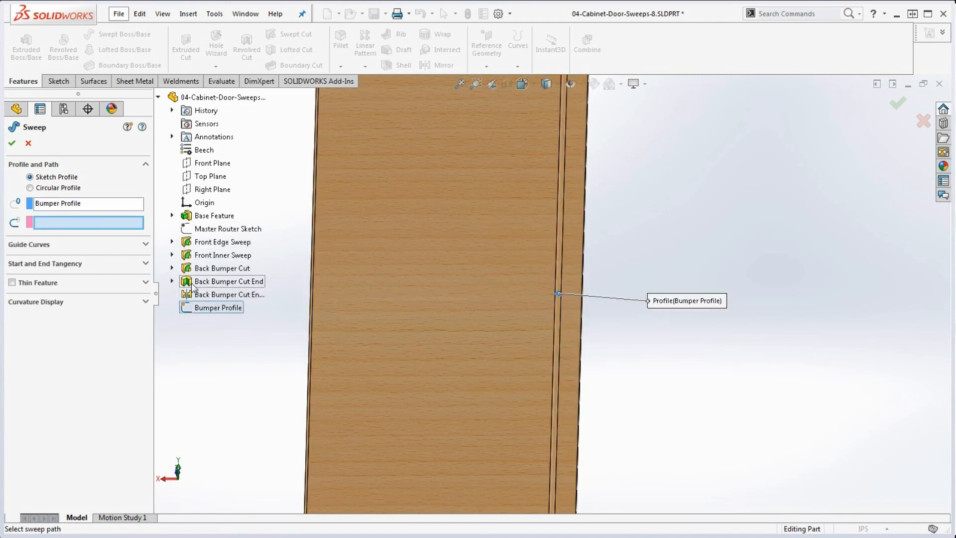
left_click(173, 269)
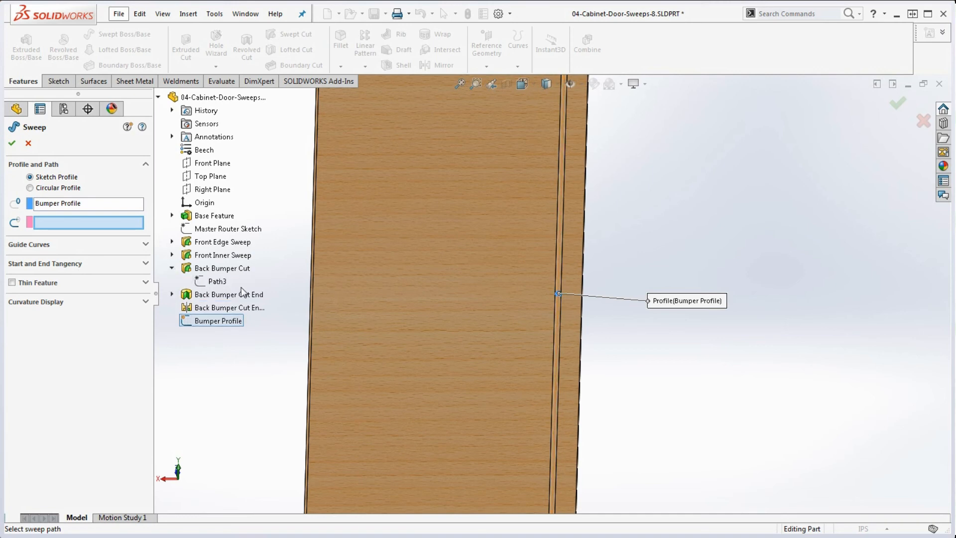
left_click(216, 282)
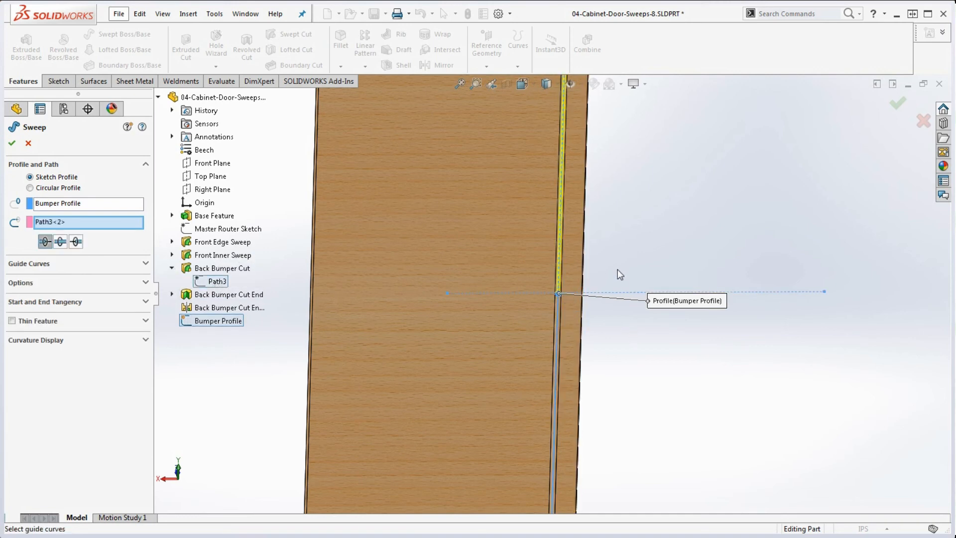
scroll(617, 277, "down", 3)
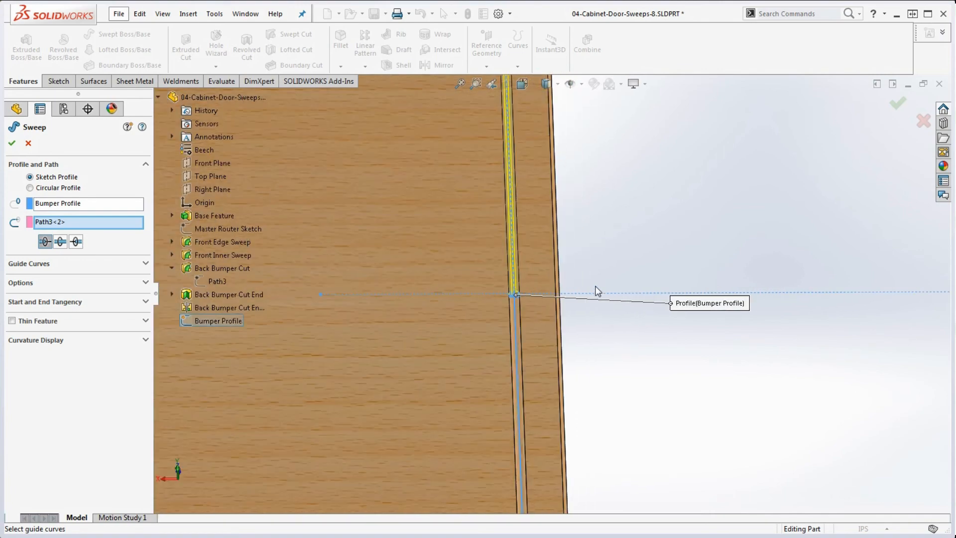
scroll(598, 290, "up", 5)
scroll(491, 320, "down", 3)
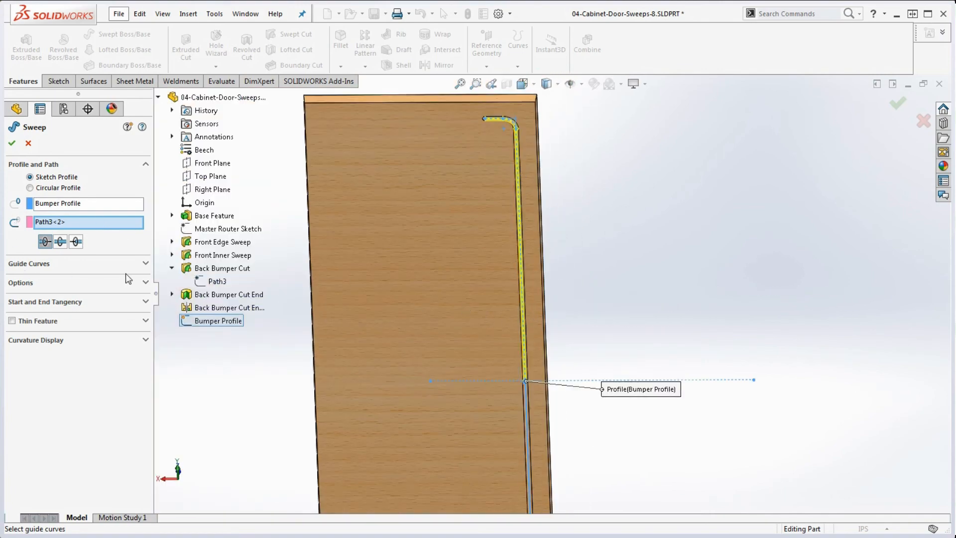
left_click(145, 283)
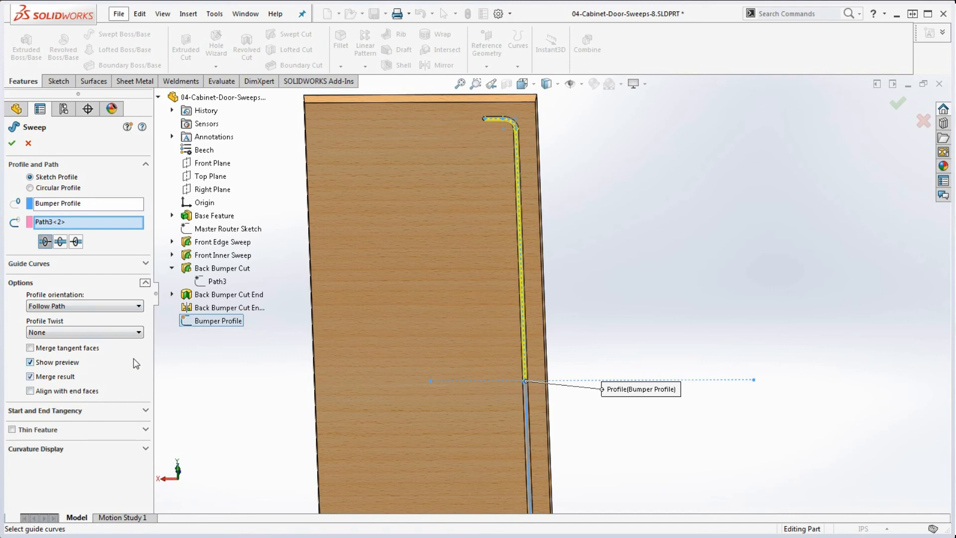
left_click(145, 264)
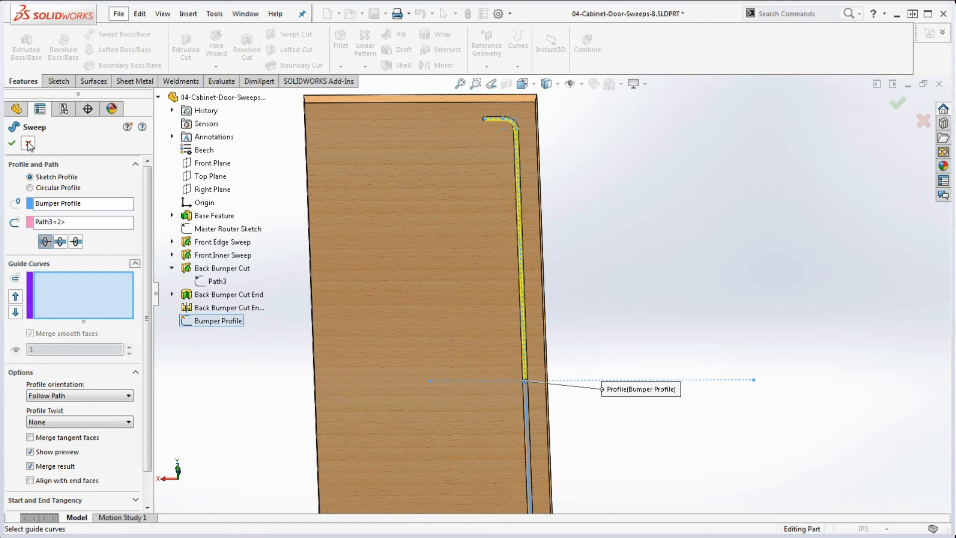
left_click(28, 145)
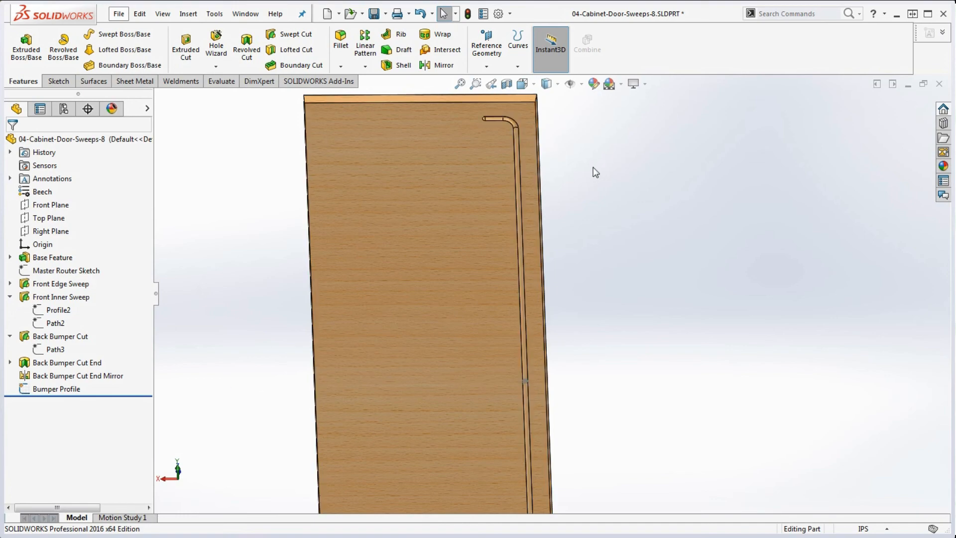
Create a reference plane coincident with the arc edge where the back groove meets its rounded upper end
scroll(501, 128, "down", 10)
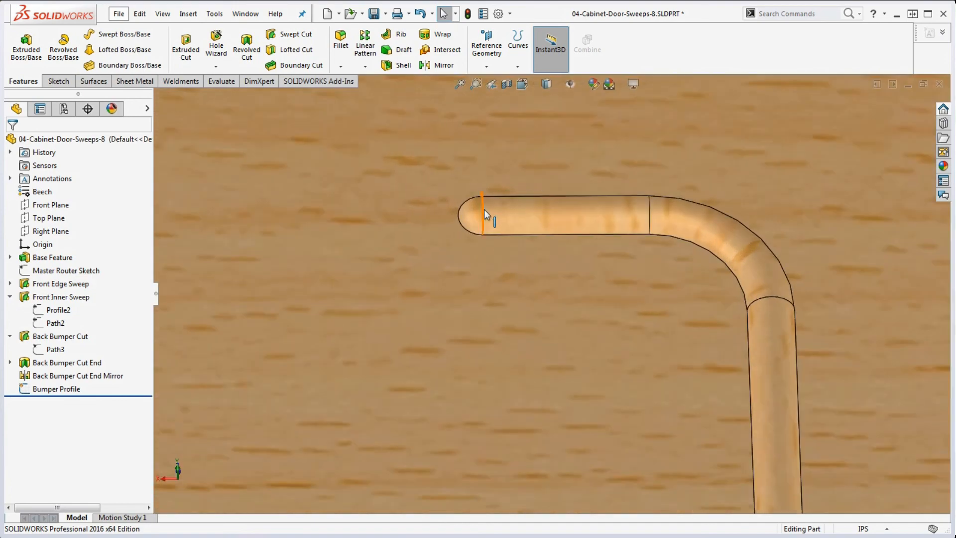
scroll(555, 310, "up", 10)
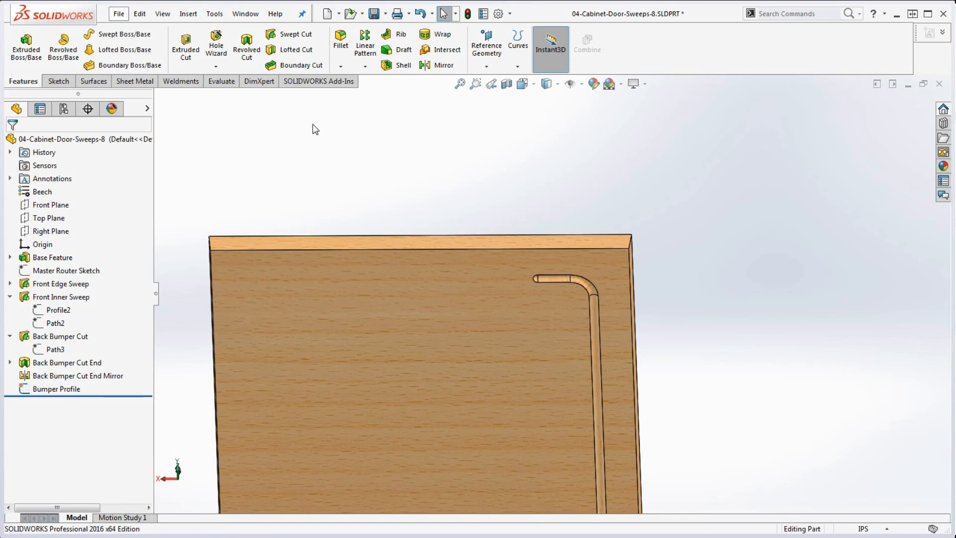
left_click(495, 51)
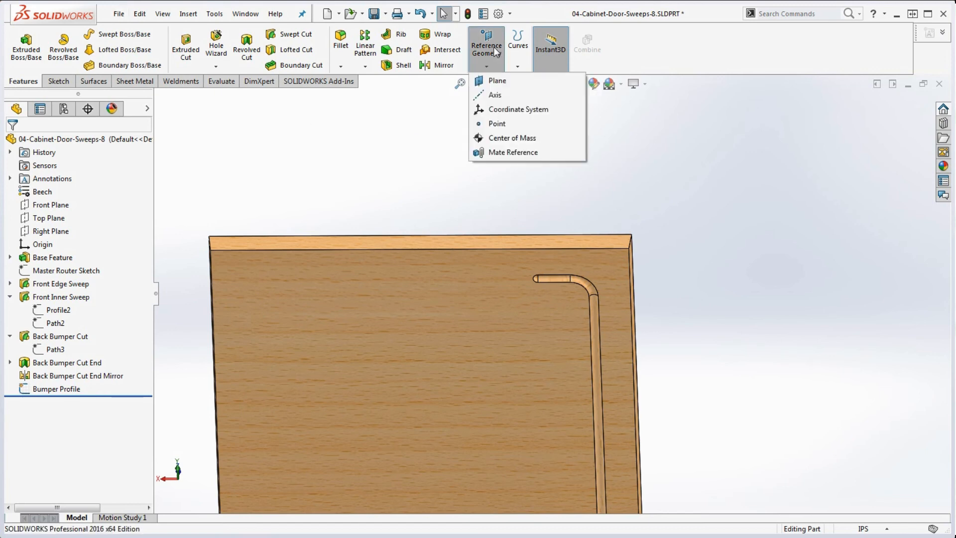
left_click(494, 79)
scroll(545, 279, "down", 8)
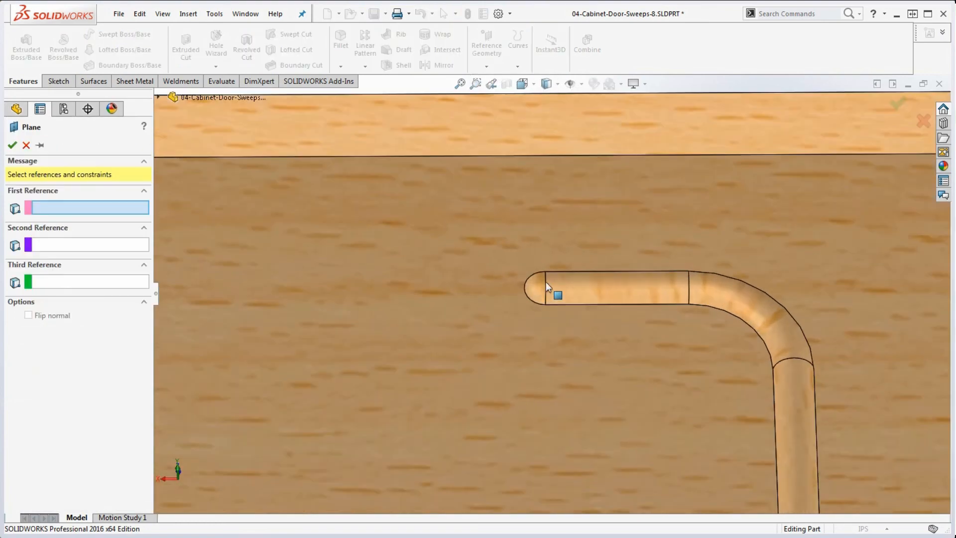
left_click(550, 291)
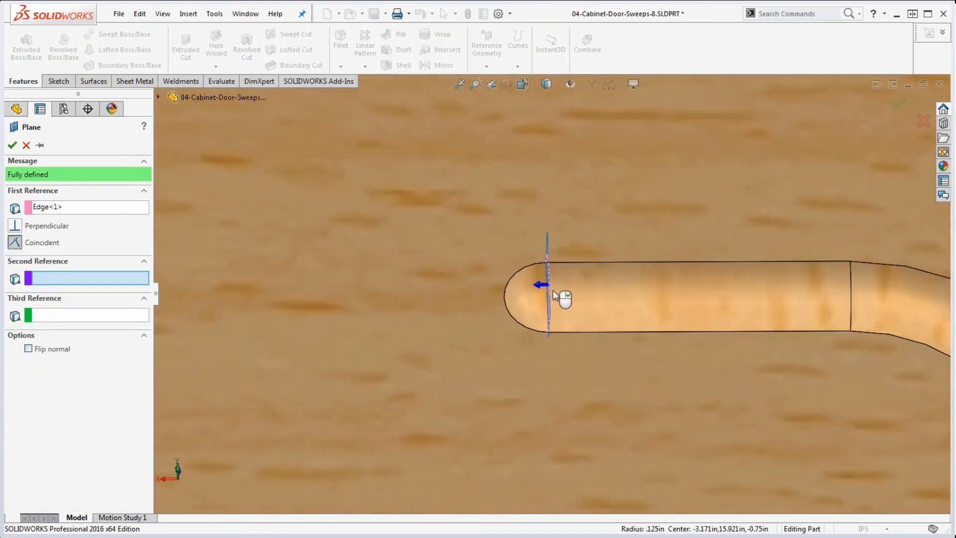
scroll(553, 290, "up", 6)
middle_click_drag(583, 326, 562, 319)
scroll(558, 306, "down", 6)
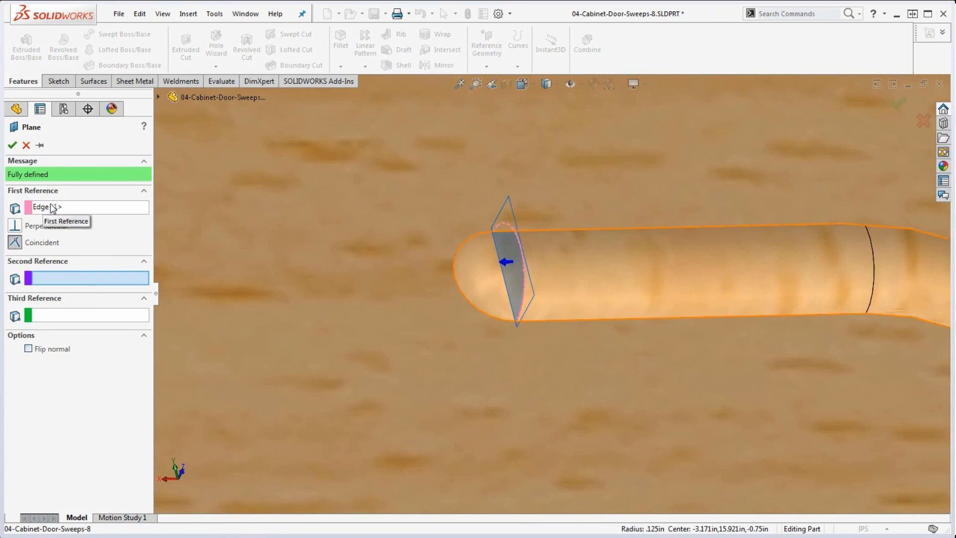
left_click(12, 145)
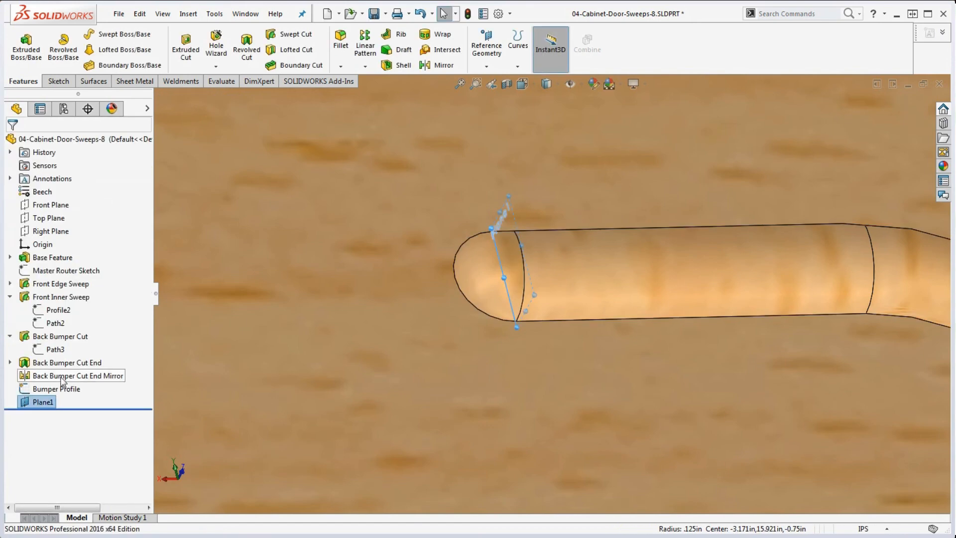
Rename the new reference plane as Bumper Plane and clear the selection
left_click(42, 401)
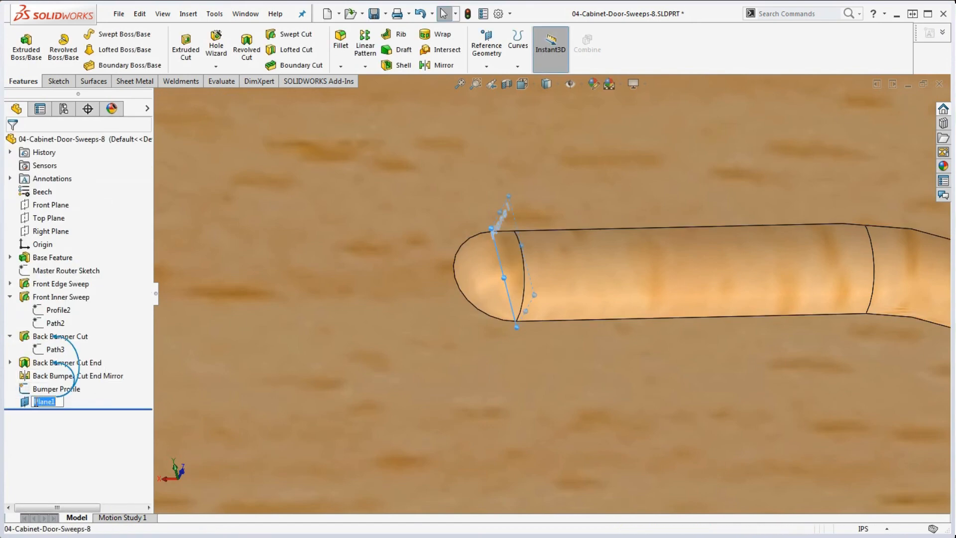
left_click(36, 402)
type("Bumper Pl")
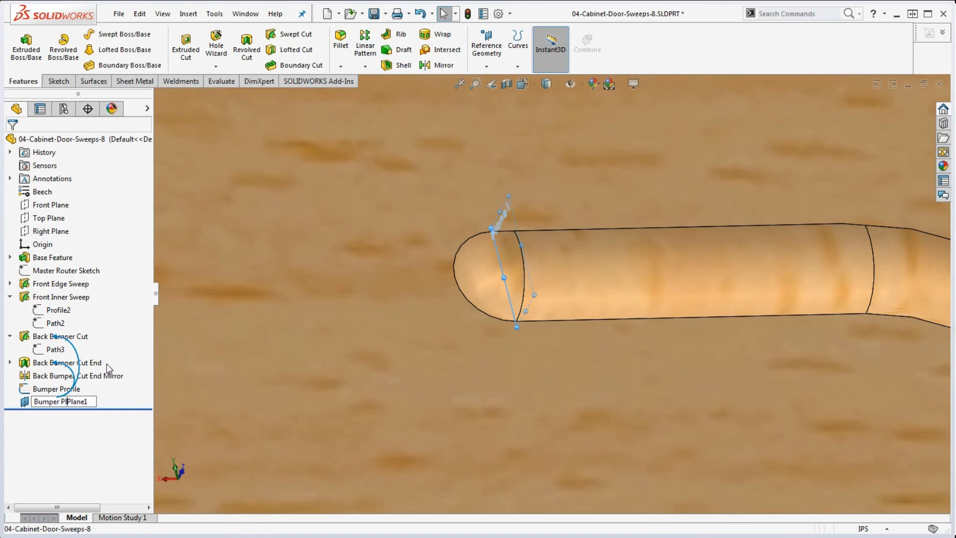
type("ane")
key("Delete")
key("Delete")
key("Delete")
key("Delete")
key("Delete")
key("Delete")
left_click(306, 476)
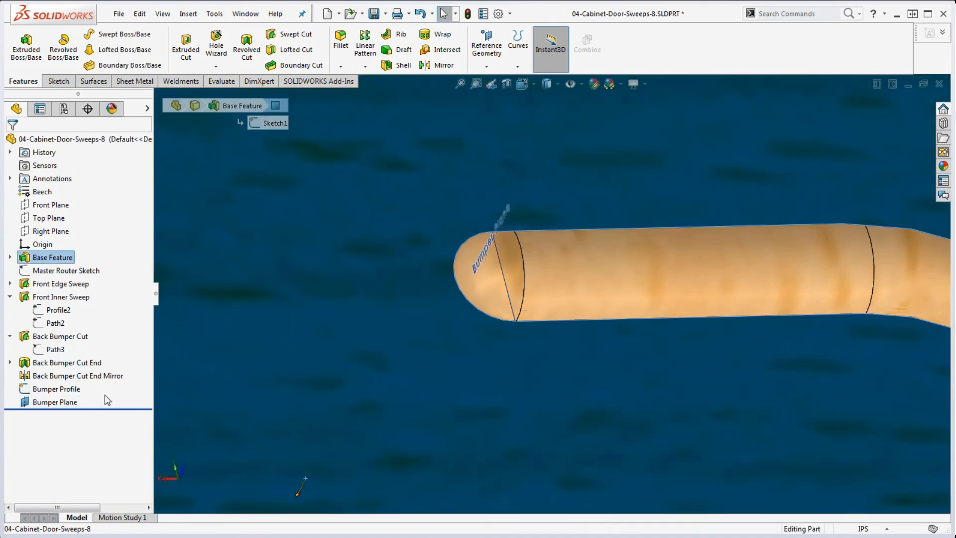
scroll(273, 370, "up", 6)
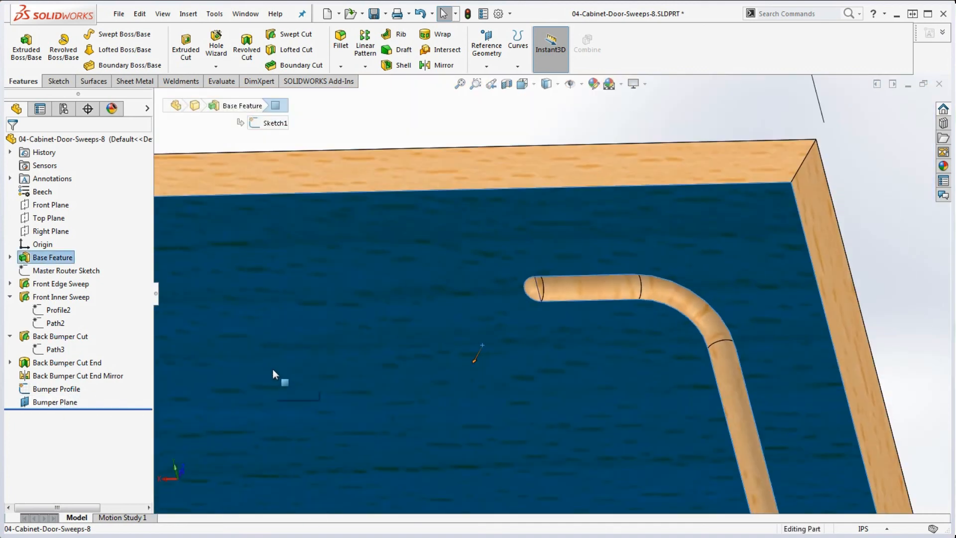
key("Escape")
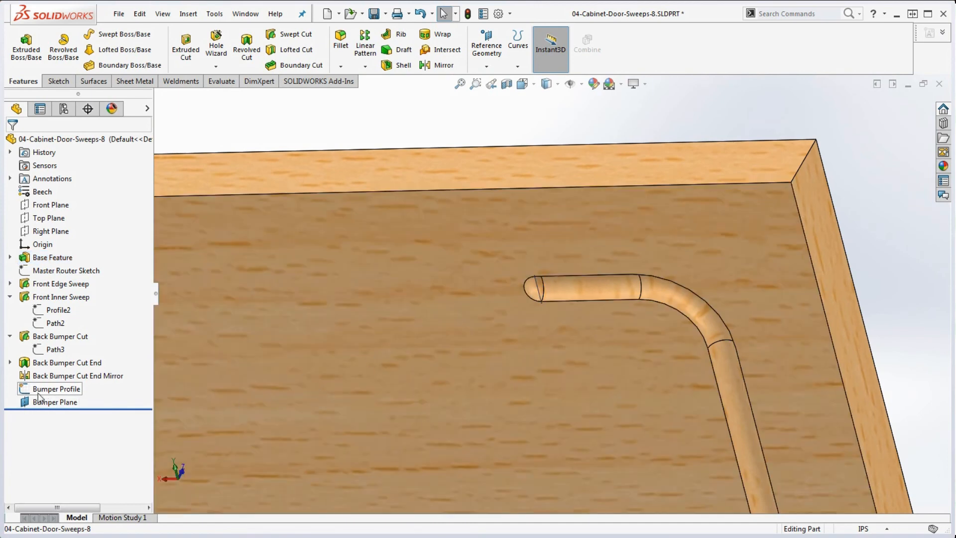
Try to change the sketch plane of Bumper Profile to Bumper Plane
right_click(66, 393)
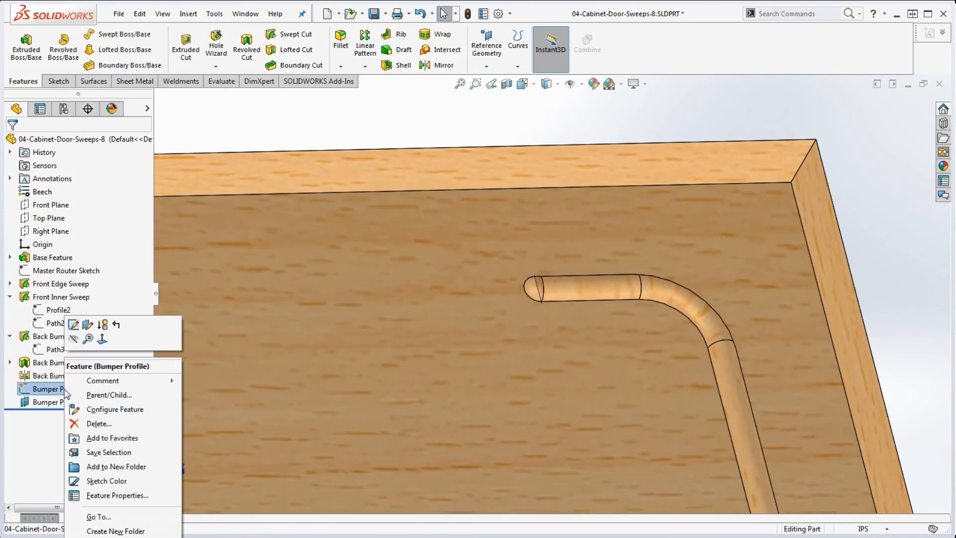
left_click(87, 324)
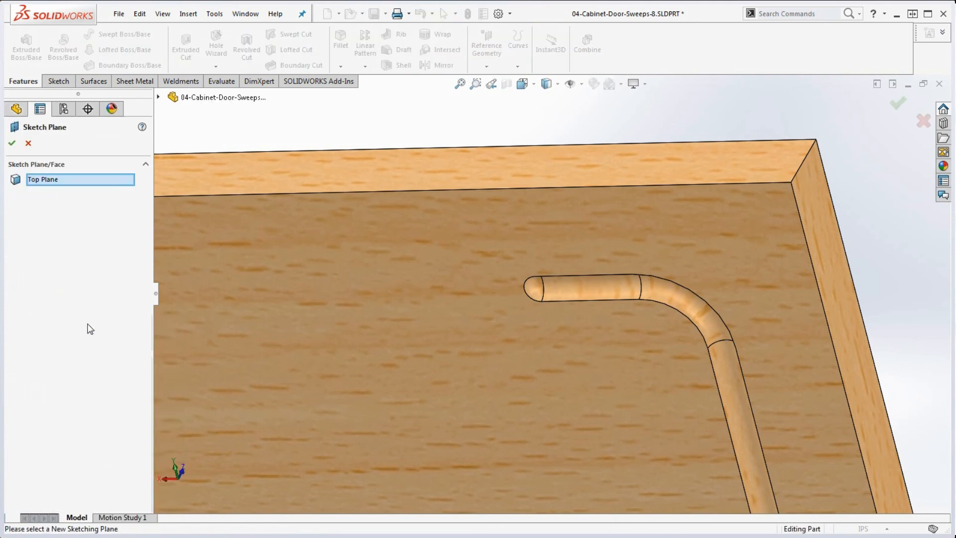
left_click(159, 98)
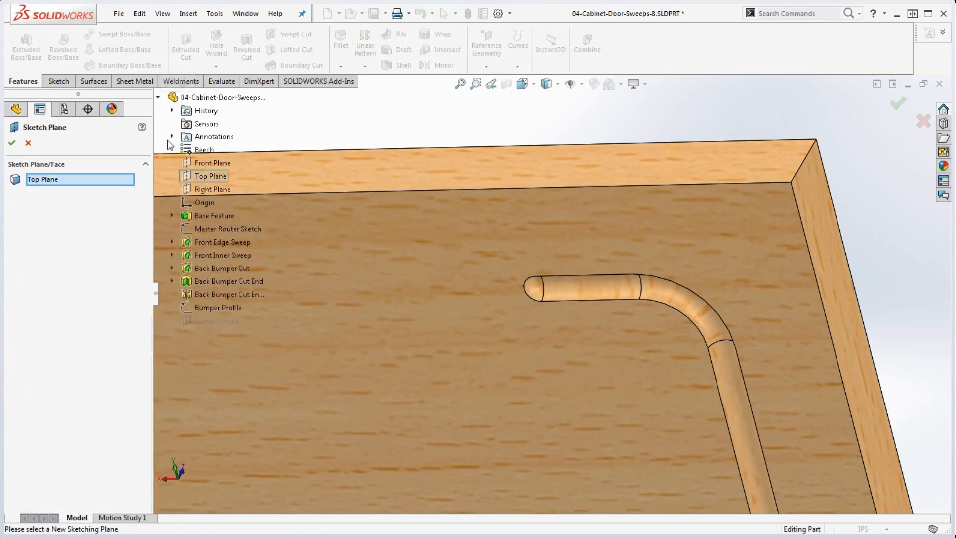
left_click(224, 322)
left_click(12, 143)
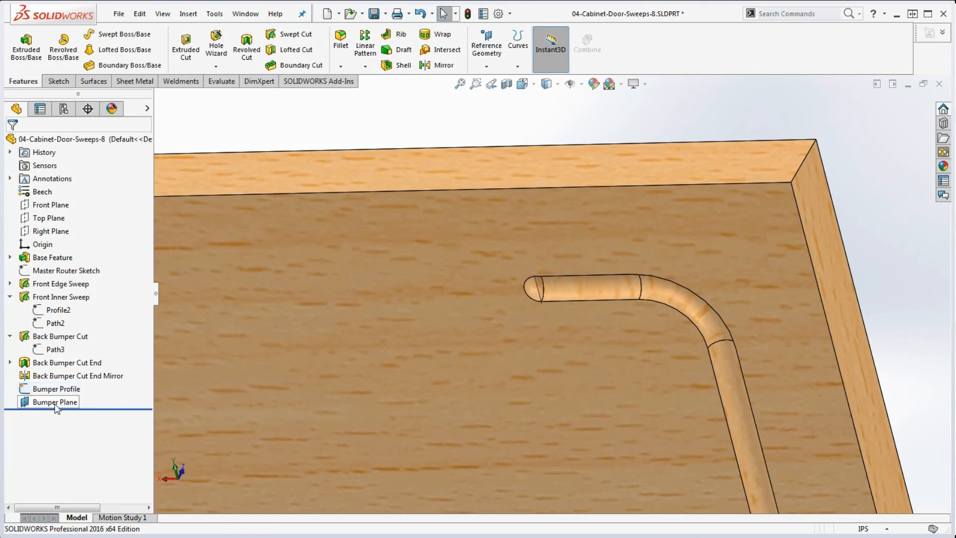
Reorder Bumper Plane ahead of the Bumper Profile sketch and reassign that sketch from Top Plane to Bumper Plane
left_click_drag(54, 404, 55, 383)
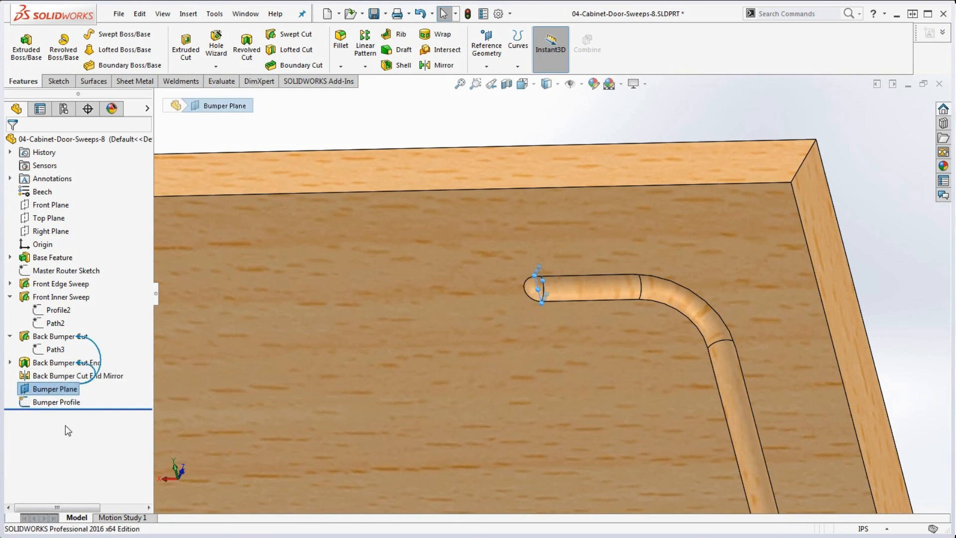
left_click(326, 118)
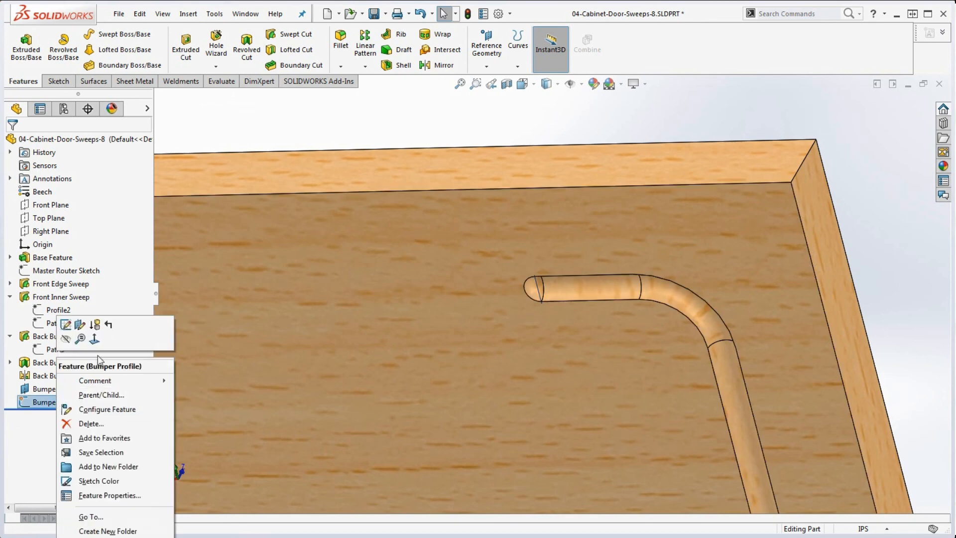
left_click(80, 324)
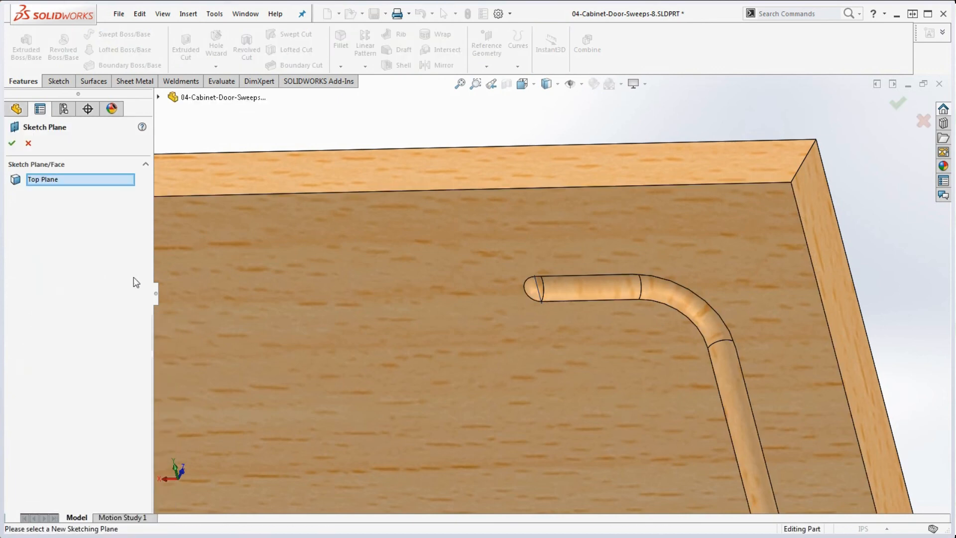
left_click(158, 97)
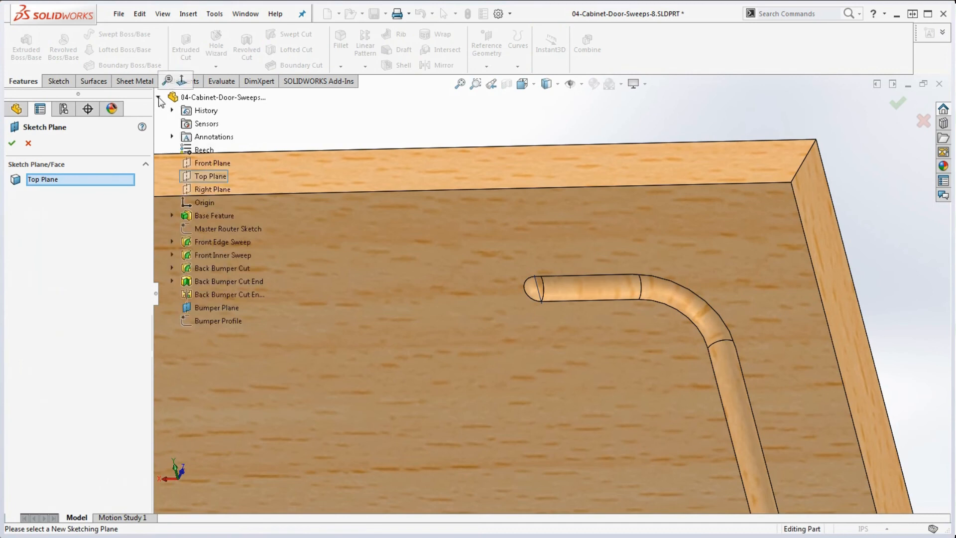
left_click(202, 309)
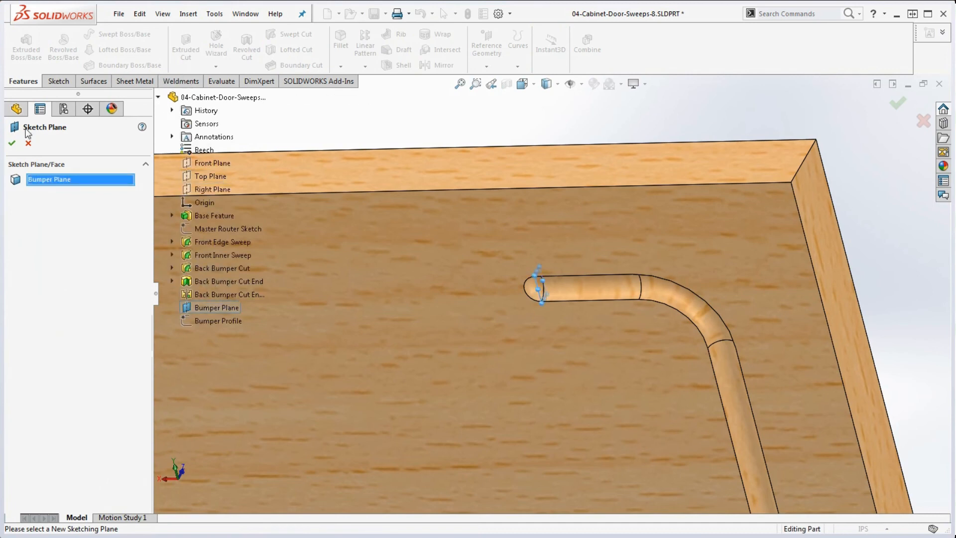
left_click(12, 143)
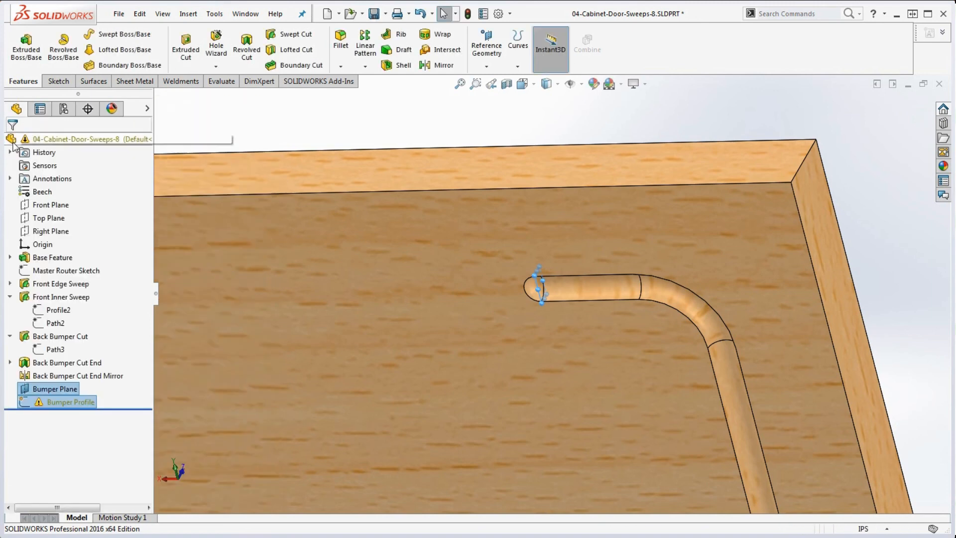
Open the Bumper Profile sketch for editing and delete the coradial relation on its large arc
left_click(325, 122)
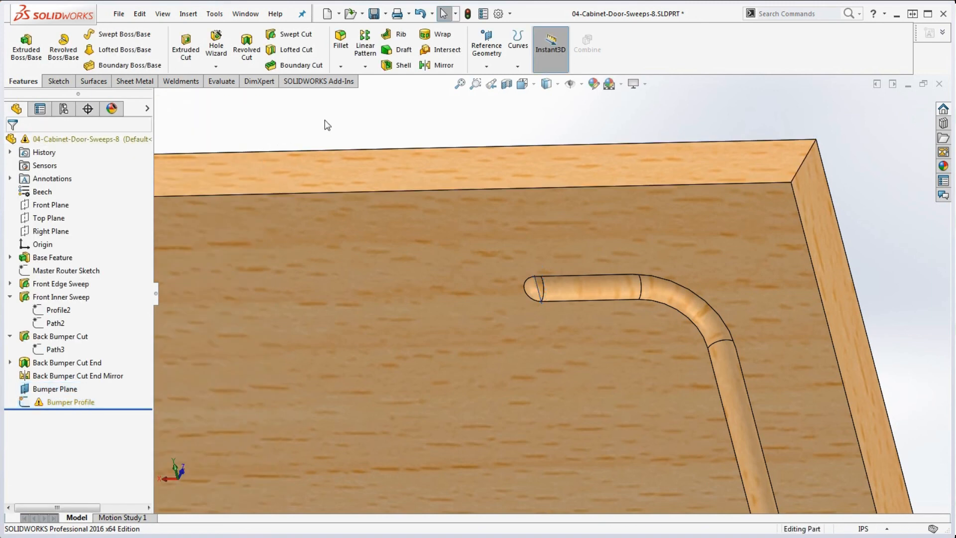
right_click(59, 406)
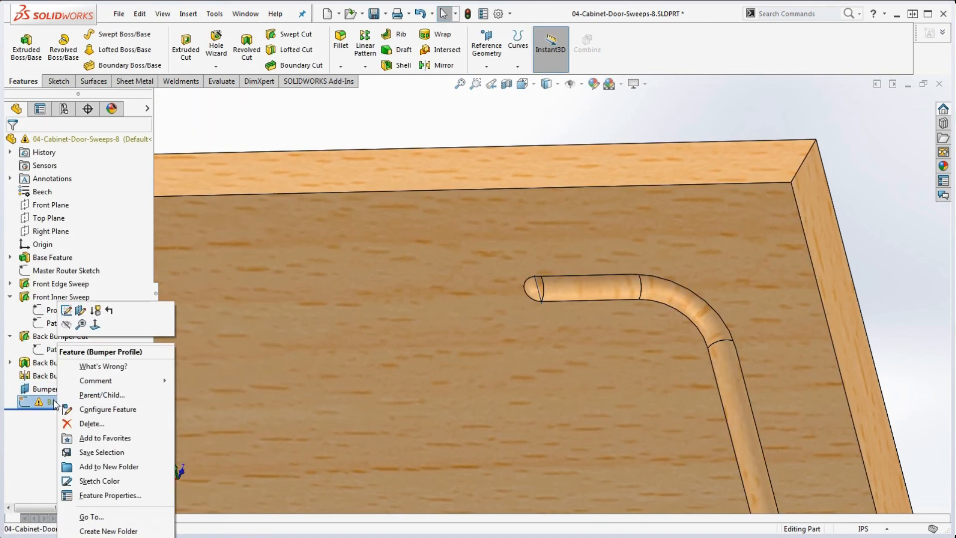
left_click(68, 311)
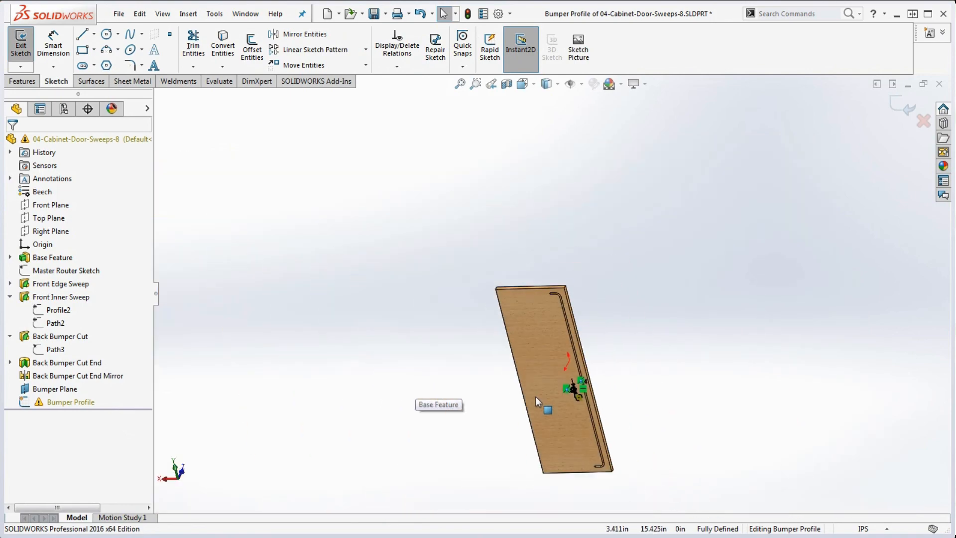
scroll(577, 299, "down", 10)
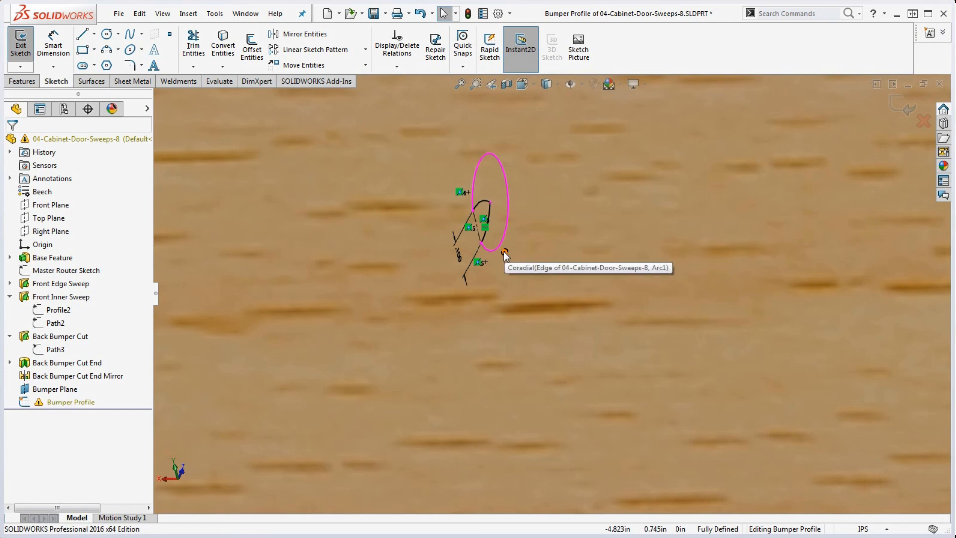
left_click(504, 251)
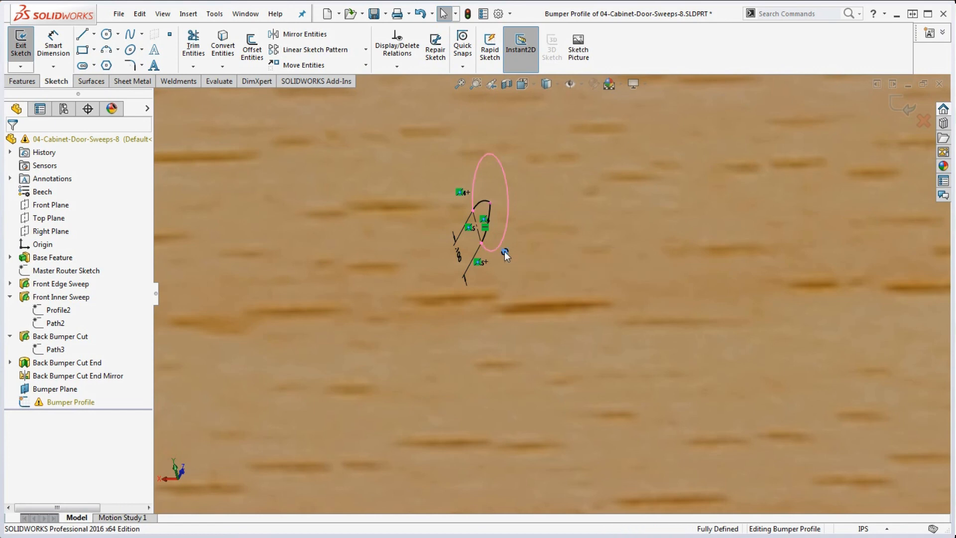
key("Delete")
Make the profile's large arc coradial with the arc edge at the back groove's rounded upper end
scroll(503, 253, "up", 3)
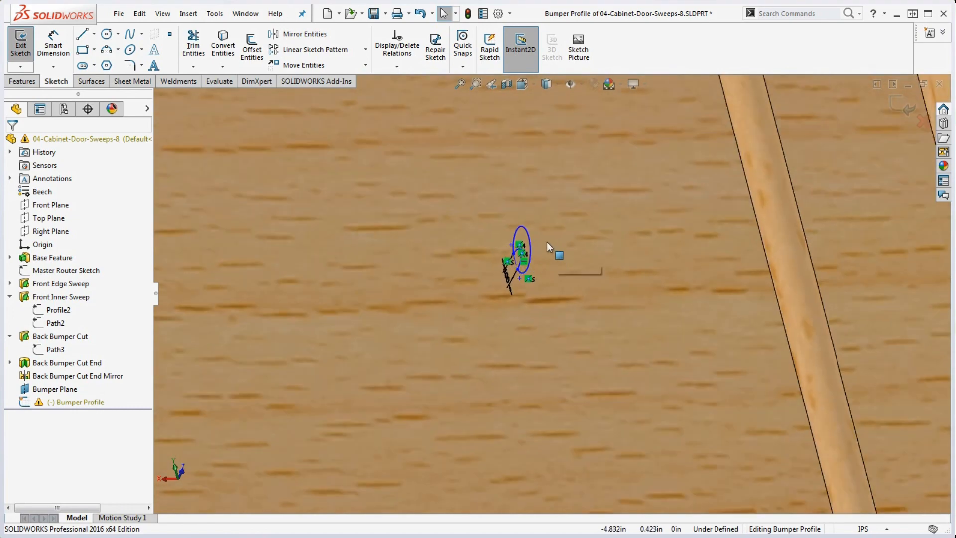
left_click(522, 229)
scroll(561, 278, "up", 4)
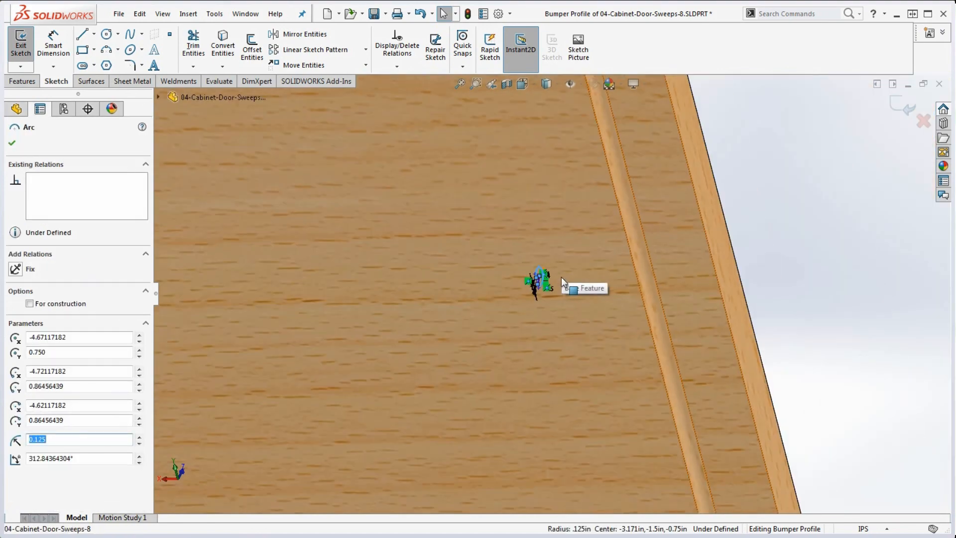
scroll(563, 277, "up", 3)
scroll(524, 194, "down", 10)
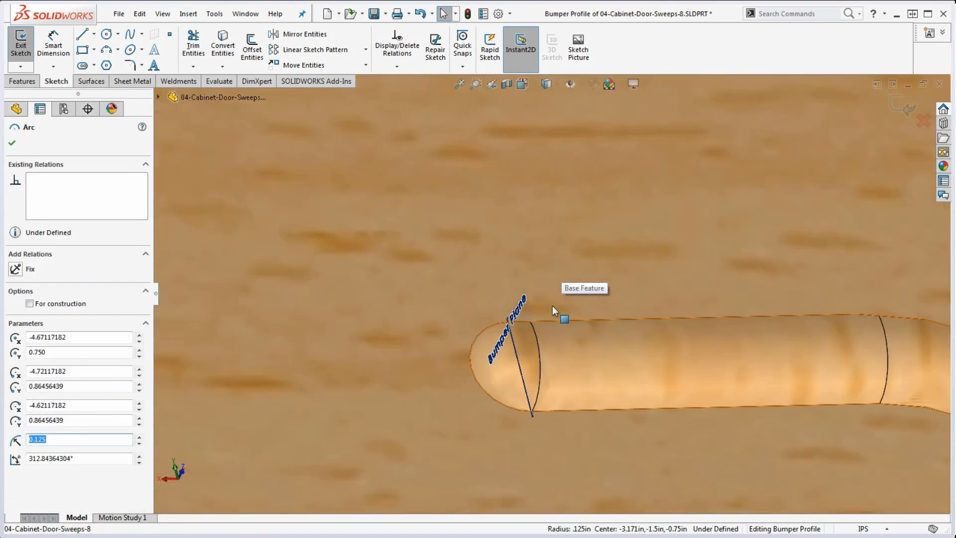
left_click(539, 375, "ctrl")
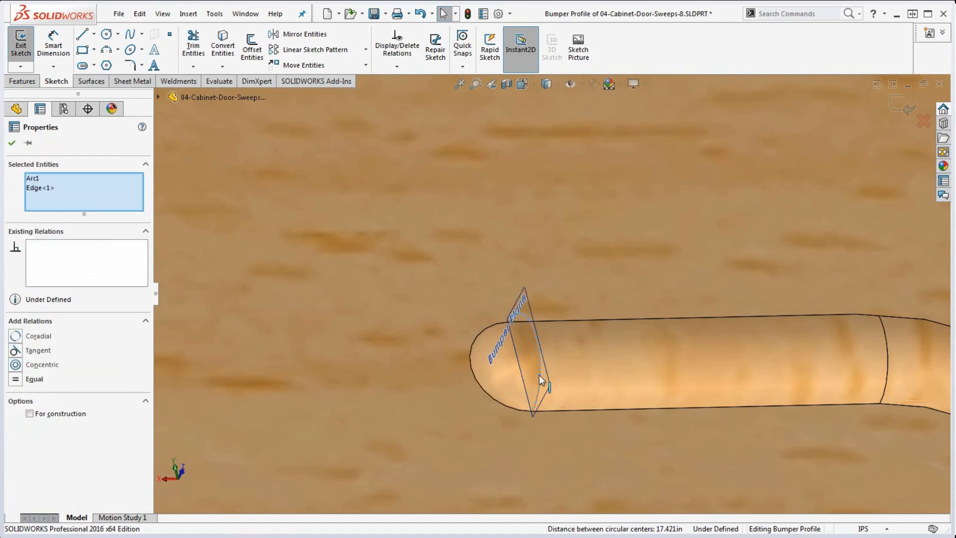
left_click(17, 337)
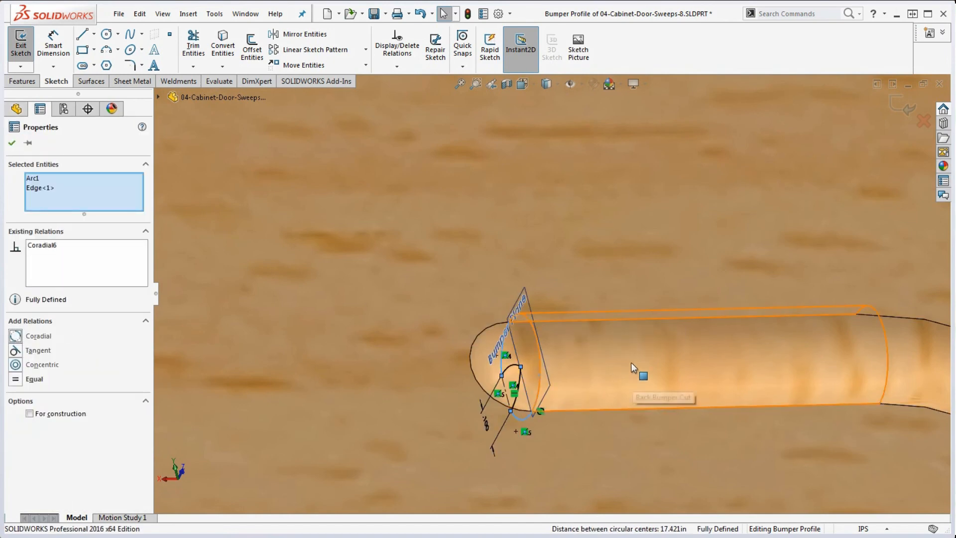
Clear the selection and rebuild the part to exit the Bumper Profile sketch
scroll(634, 336, "up", 5)
left_click(686, 207)
scroll(577, 300, "down", 12)
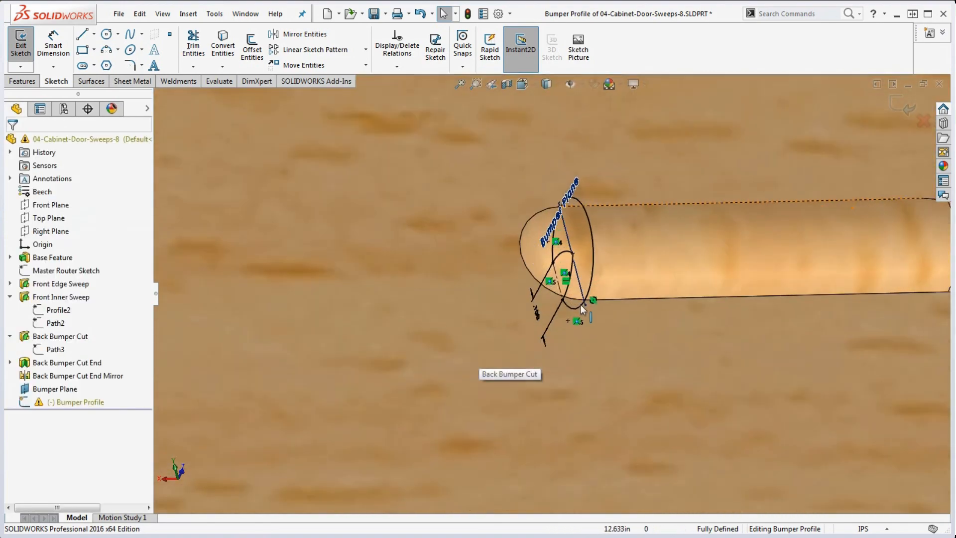
middle_click(576, 302)
middle_click_drag(576, 301, 561, 280)
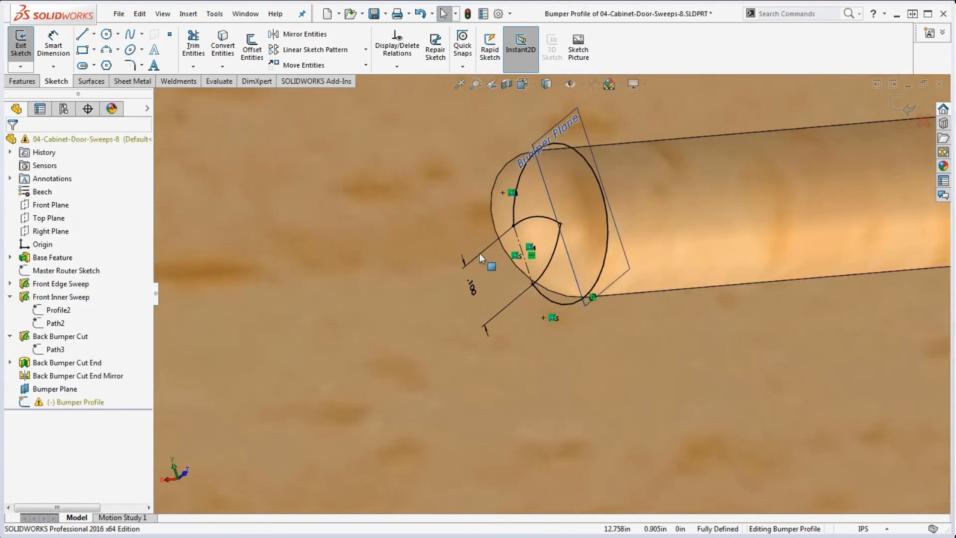
left_click(22, 81)
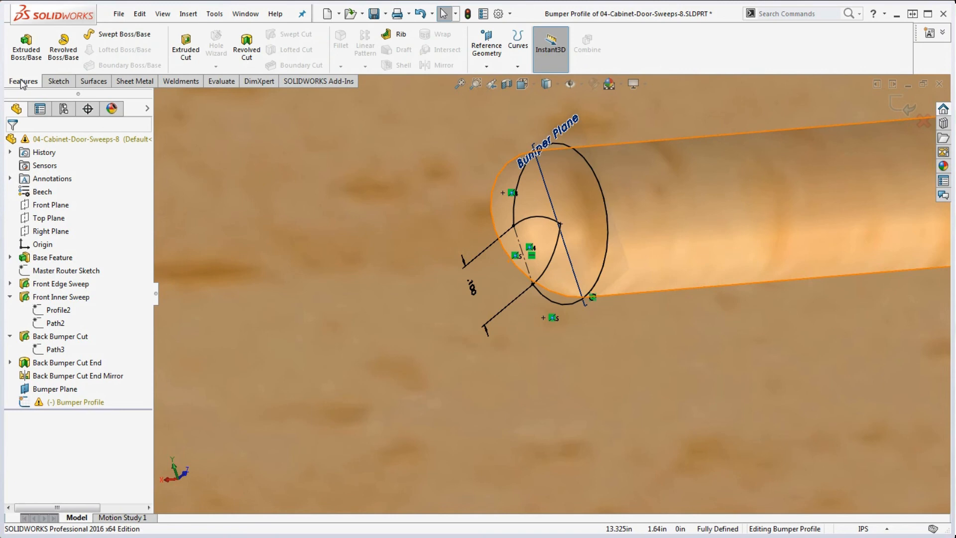
scroll(331, 151, "up", 4)
left_click(468, 14)
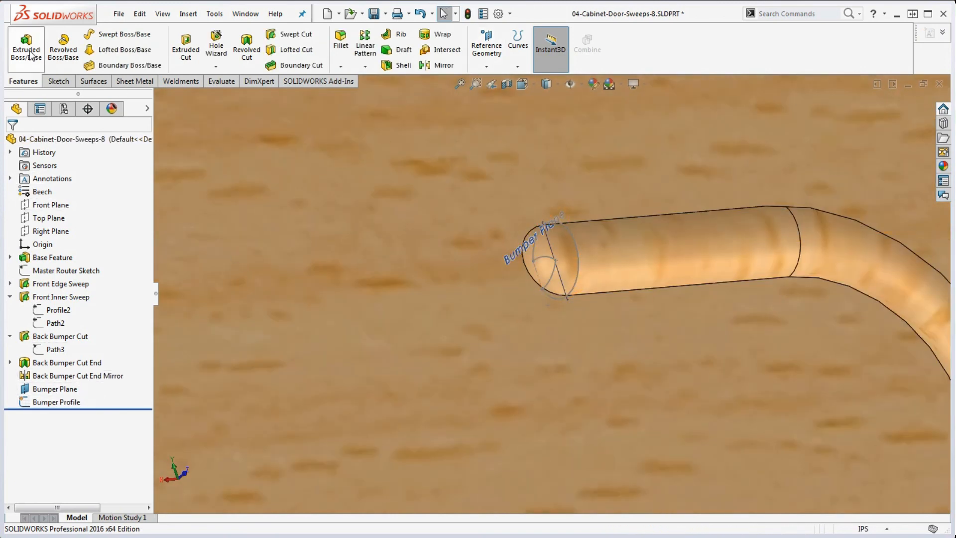
Create a swept boss using Bumper Profile as the profile and Path3 of Back Bumper Cut as the path
left_click(122, 34)
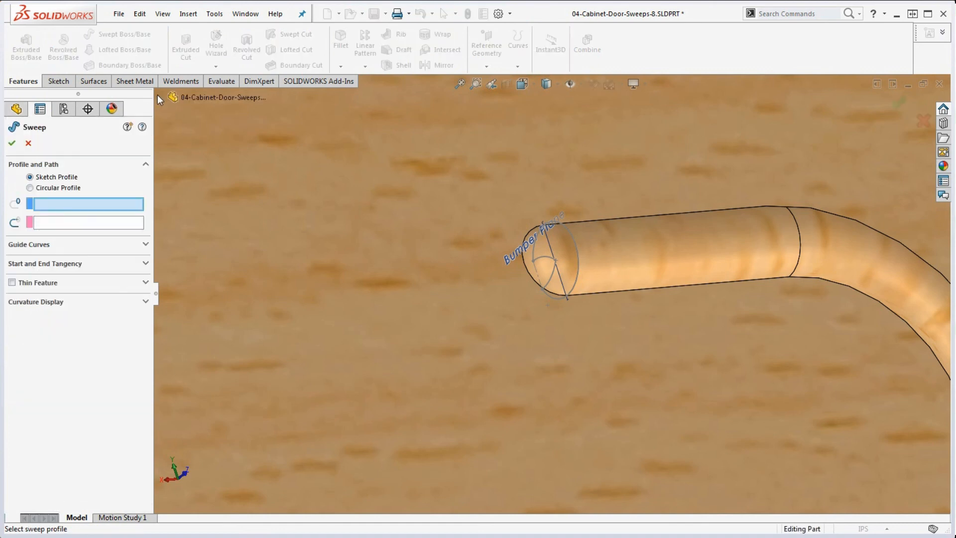
left_click(158, 97)
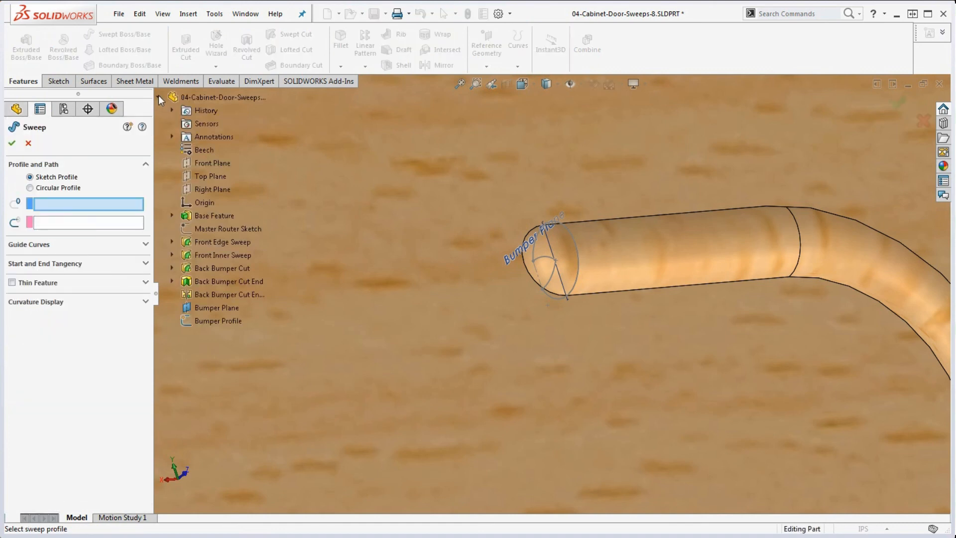
left_click(211, 322)
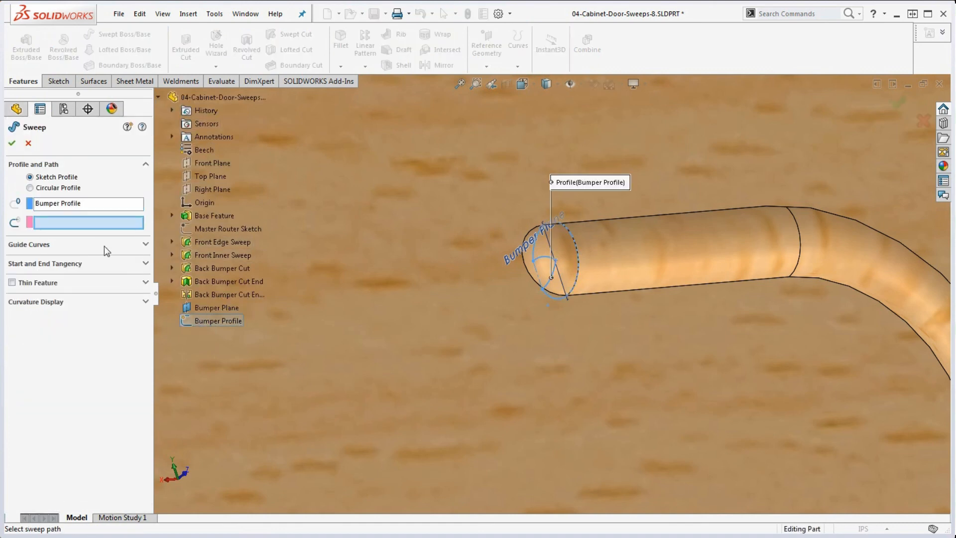
left_click(172, 268)
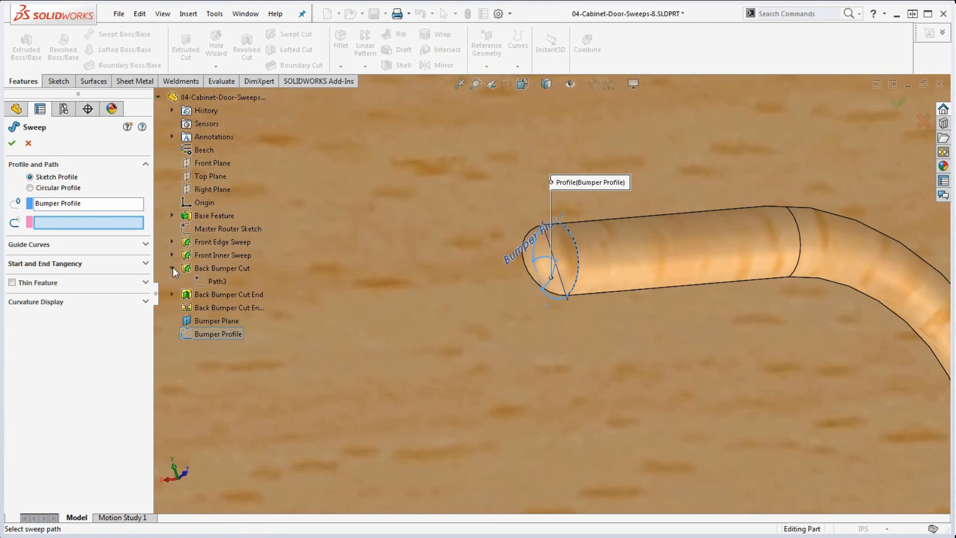
left_click(218, 281)
scroll(615, 206, "up", 15)
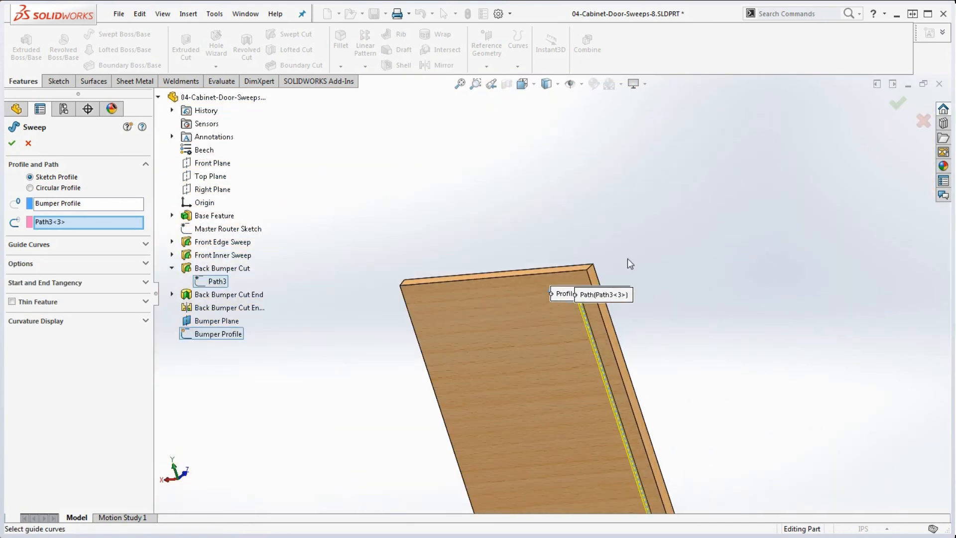
scroll(607, 453, "down", 15)
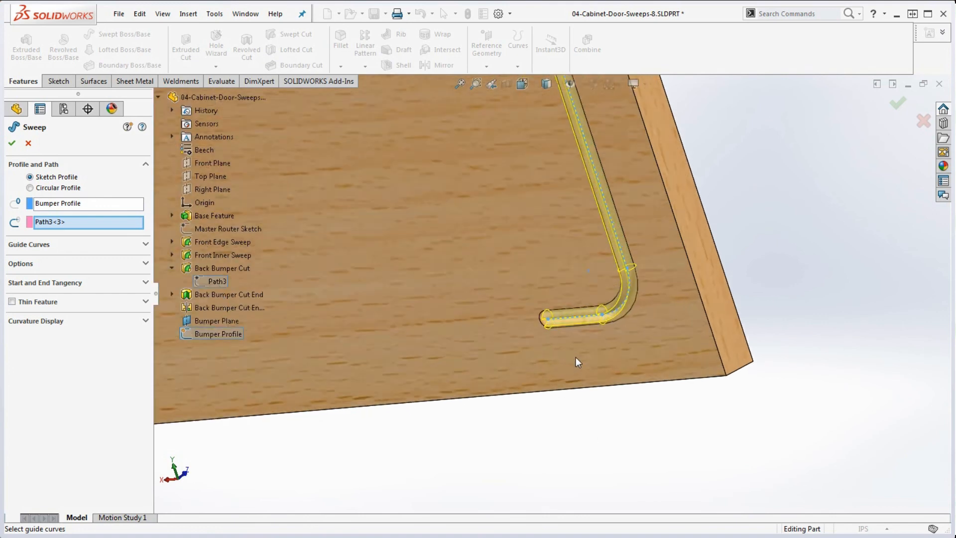
scroll(600, 308, "down", 1)
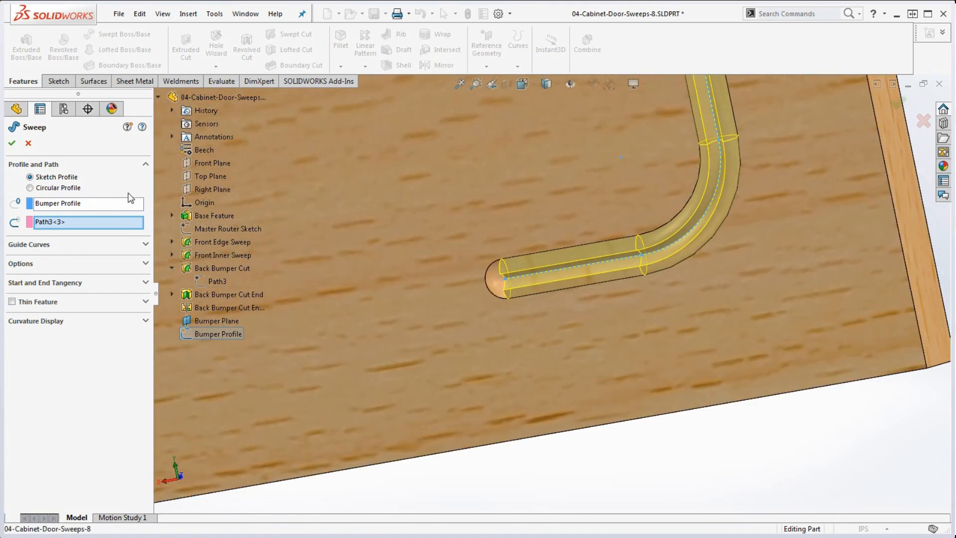
left_click(13, 144)
left_click(667, 458)
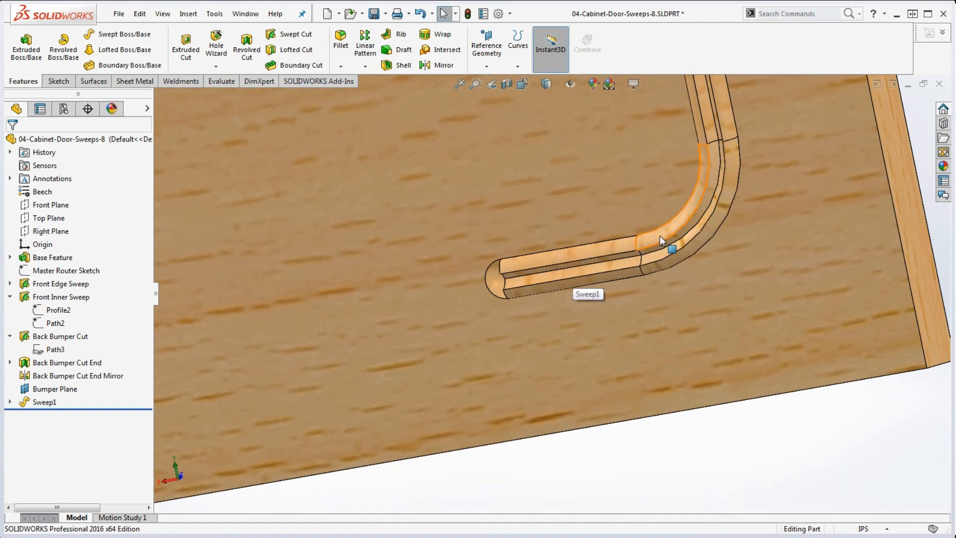
Edit the bumper sweep and turn off Merge result so it forms a separate body
right_click(50, 402)
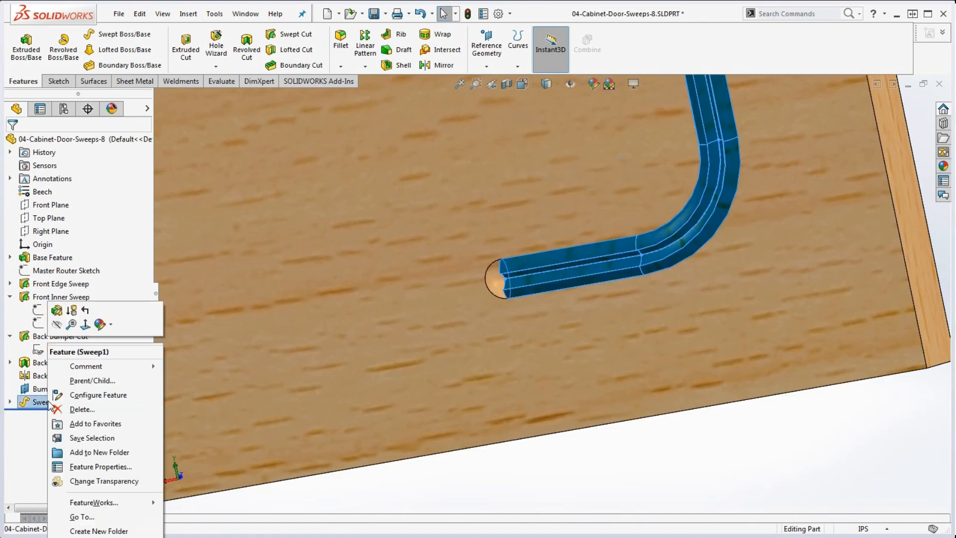
left_click(55, 312)
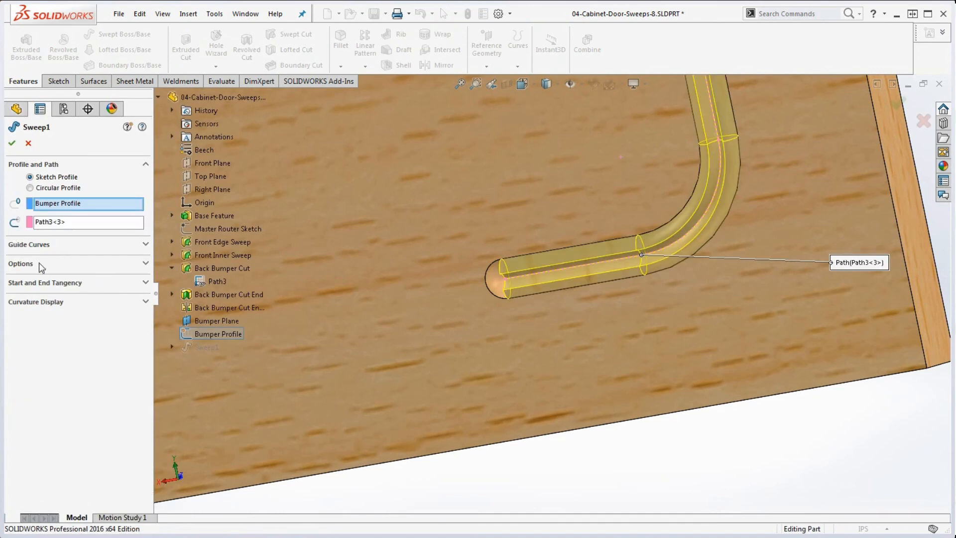
left_click(145, 264)
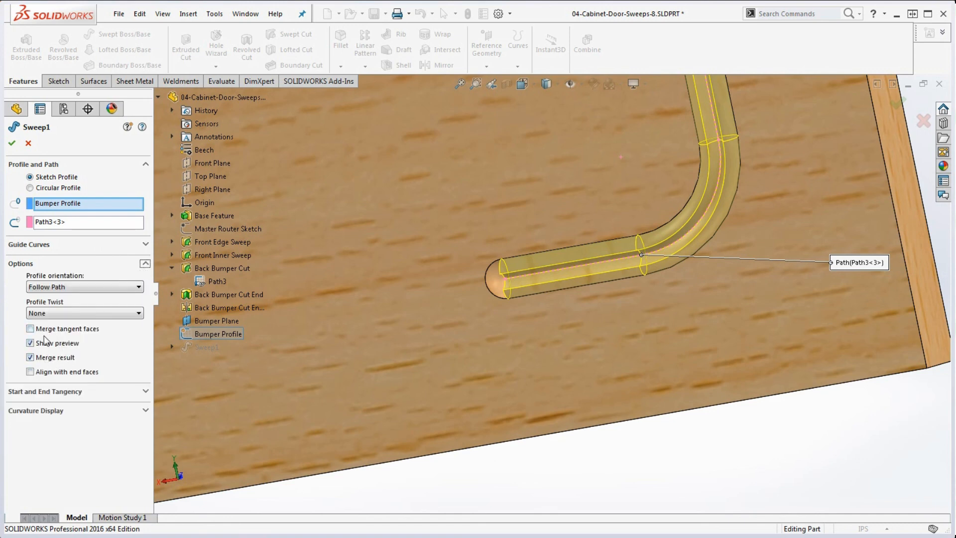
left_click(30, 358)
left_click(12, 145)
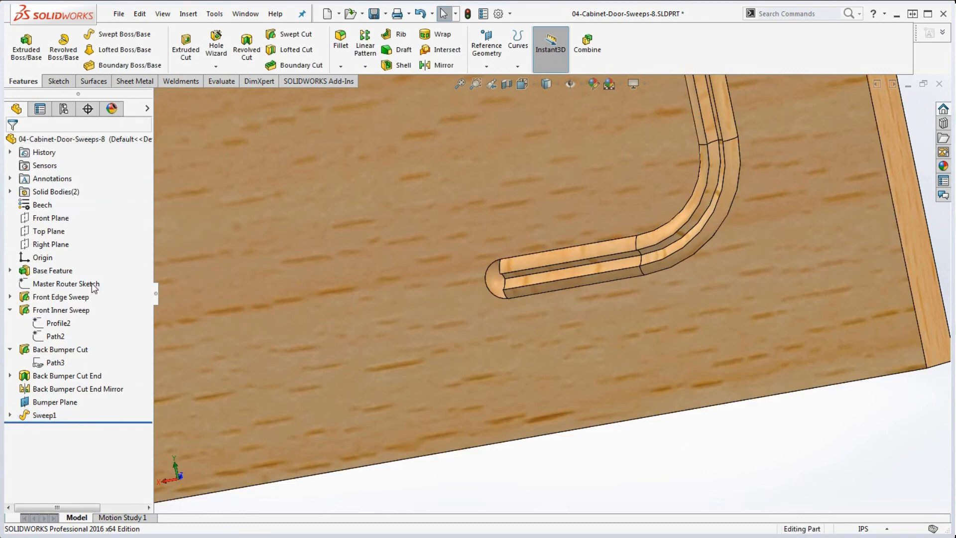
Examine the part's solid bodies and highlight the bumper body along the groove on the door's back
left_click(11, 193)
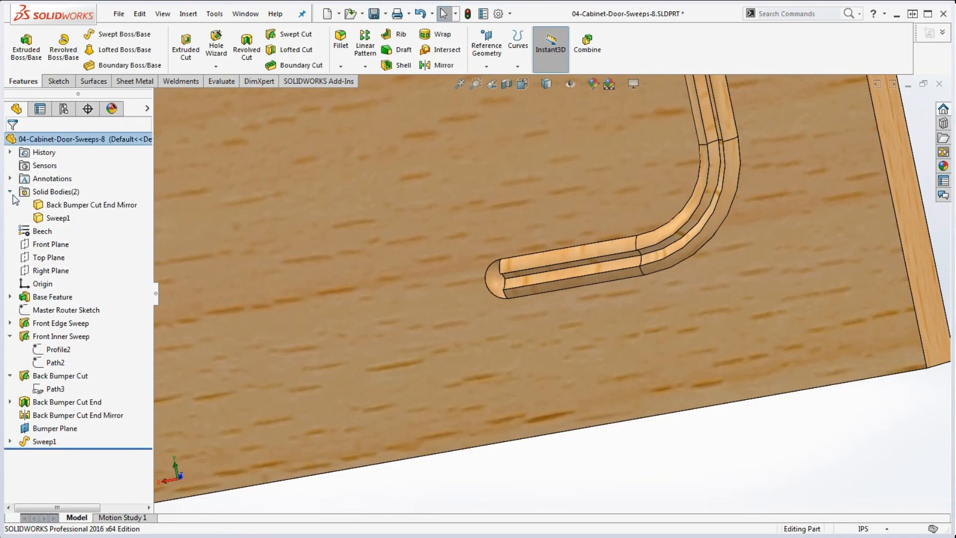
left_click(58, 218)
scroll(483, 403, "up", 5)
scroll(553, 363, "up", 12)
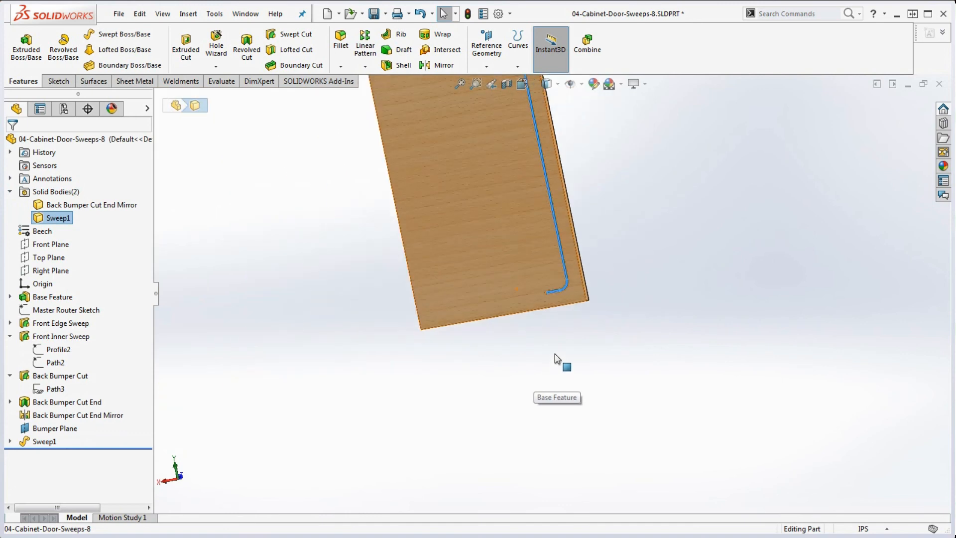
scroll(538, 190, "down", 3)
scroll(540, 190, "down", 3)
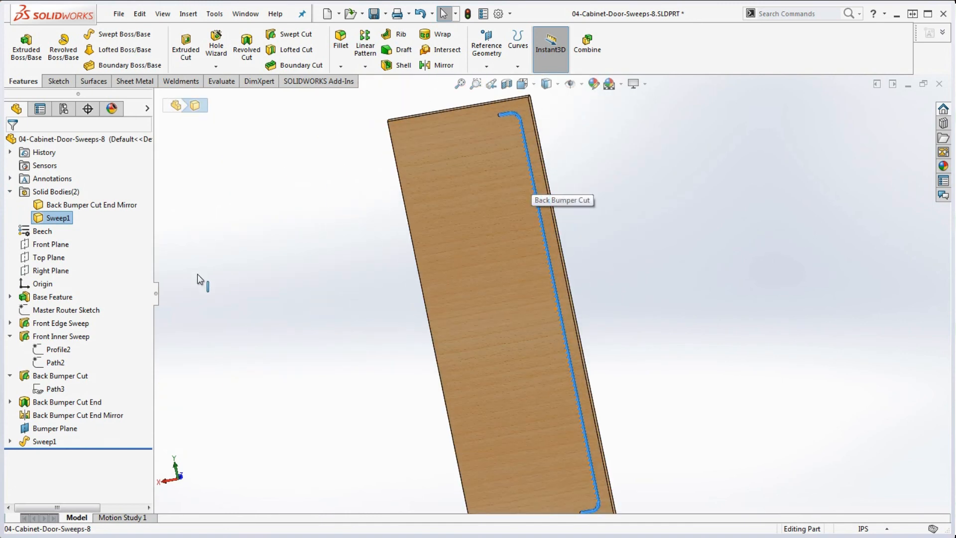
left_click(197, 274)
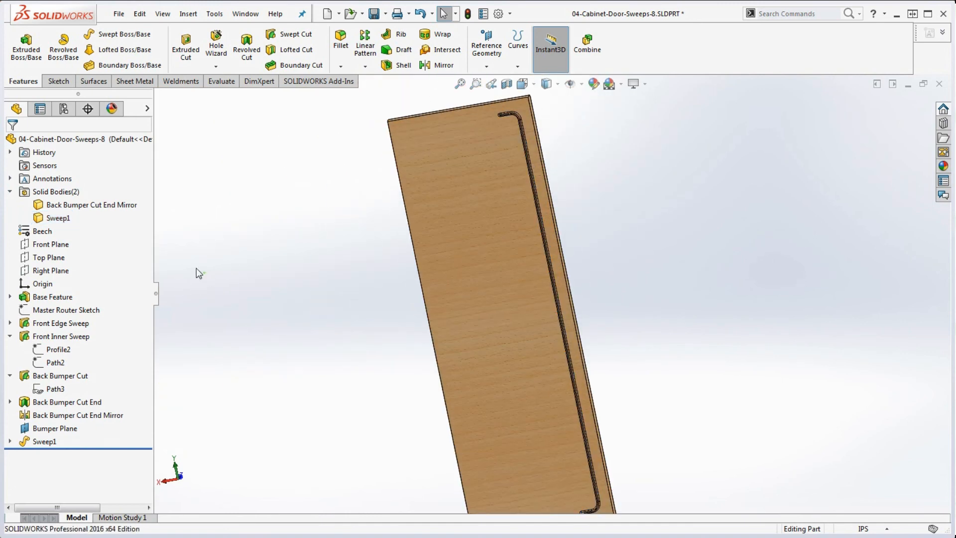
left_click(65, 210)
left_click(251, 251)
Apply a white color appearance to the Sweep1 bumper body only
left_click(148, 108)
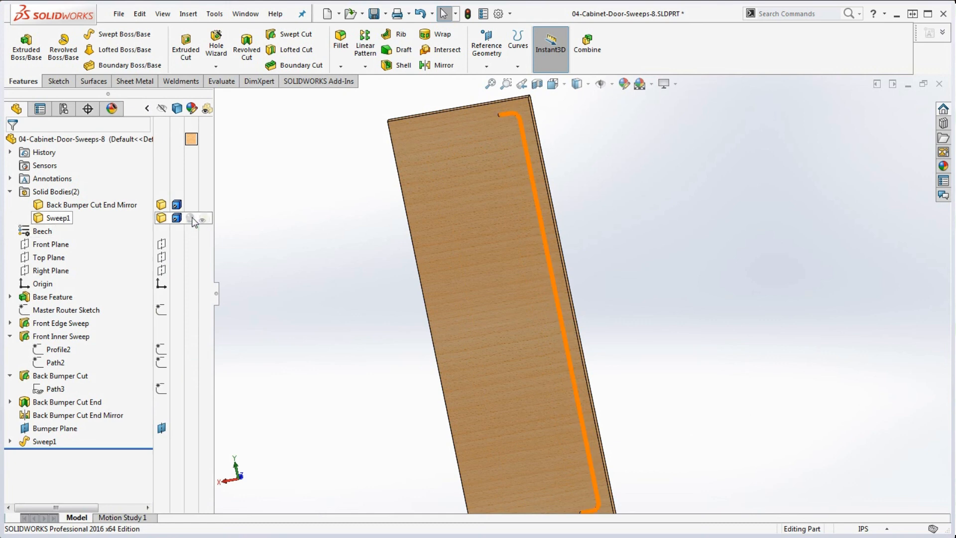
left_click(194, 223)
left_click(222, 226)
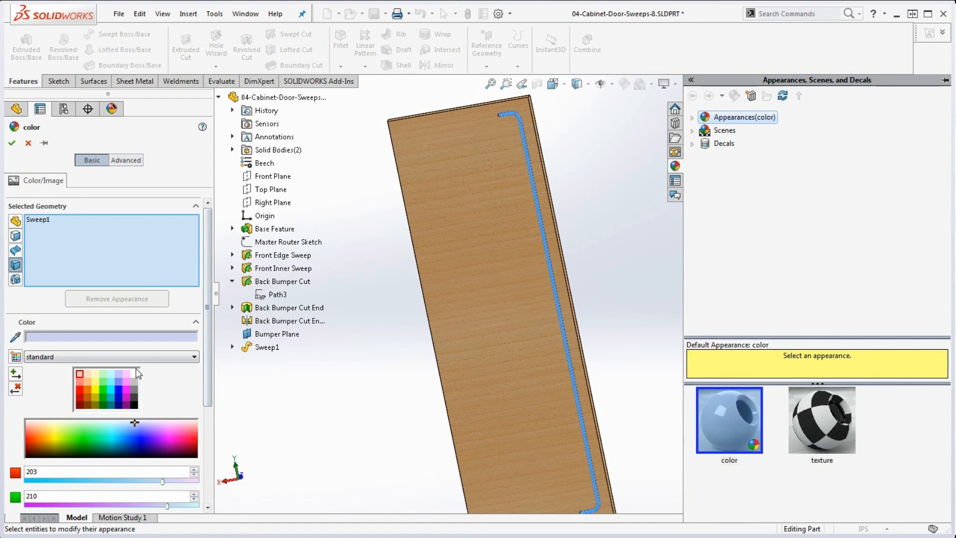
left_click(135, 372)
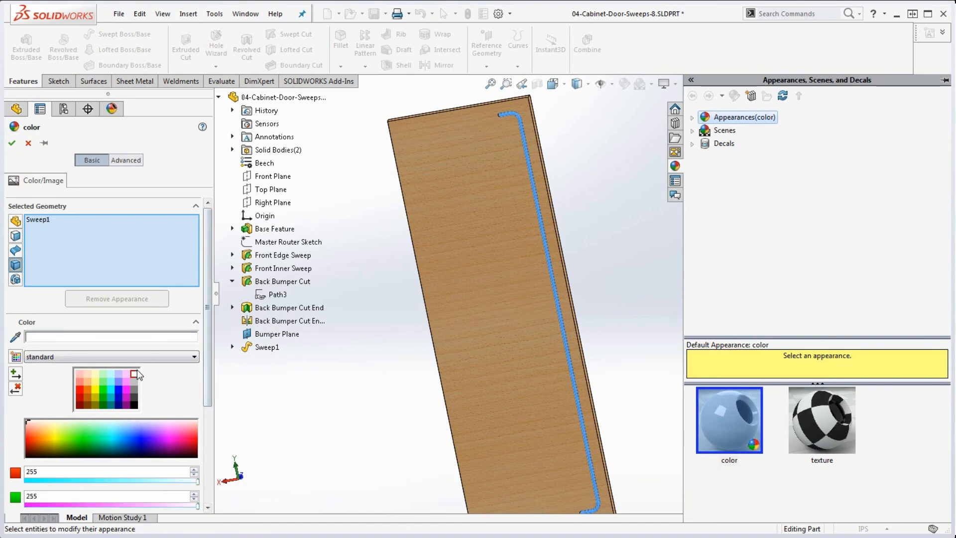
left_click(11, 143)
scroll(523, 150, "down", 8)
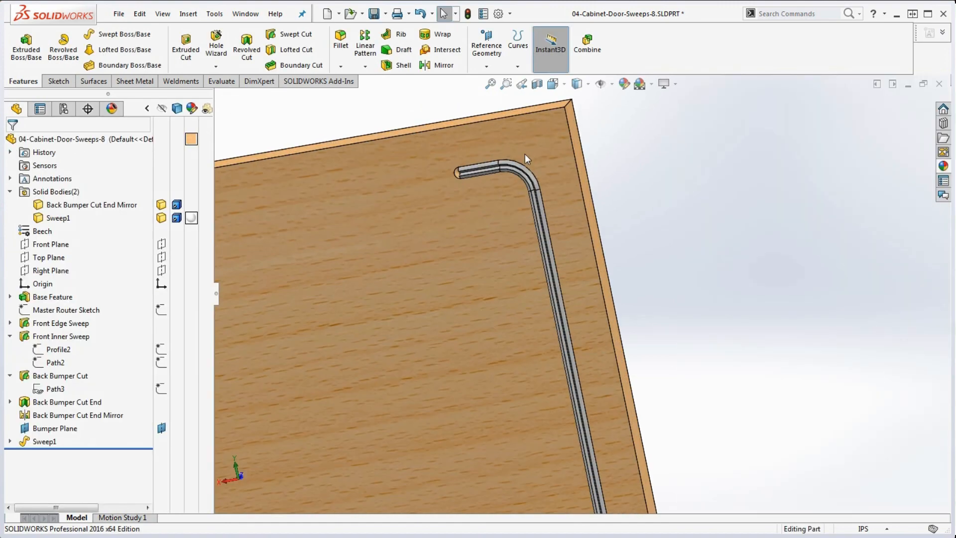
scroll(560, 268, "up", 5)
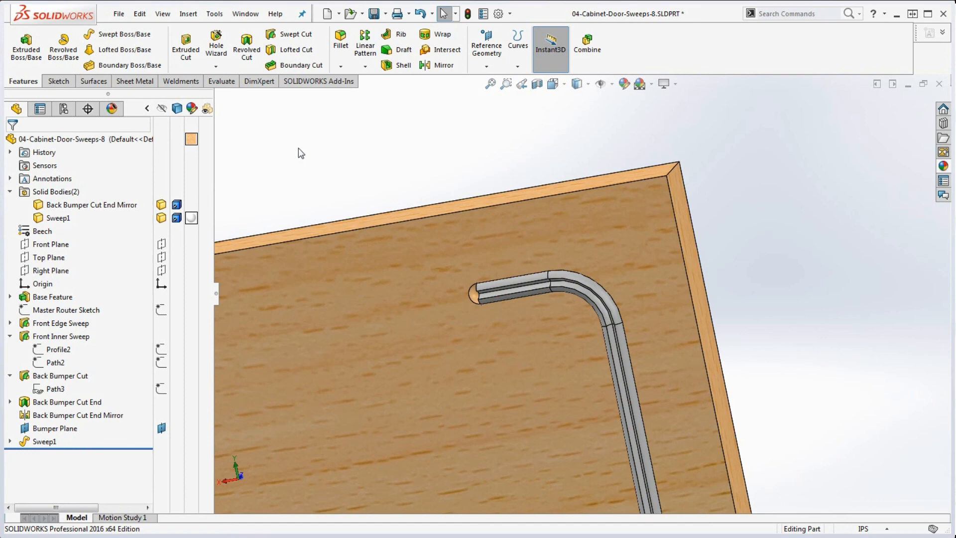
Rename the white bumper's sweep feature as Back Bumper
scroll(645, 197, "up", 6)
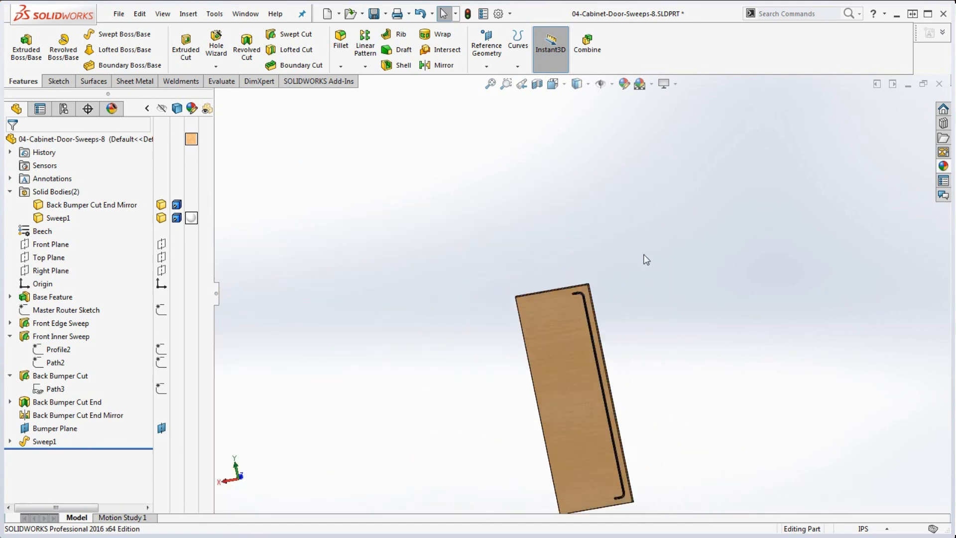
scroll(643, 259, "up", 3)
scroll(622, 368, "down", 3)
middle_click_drag(592, 406, 571, 401)
scroll(621, 360, "down", 1)
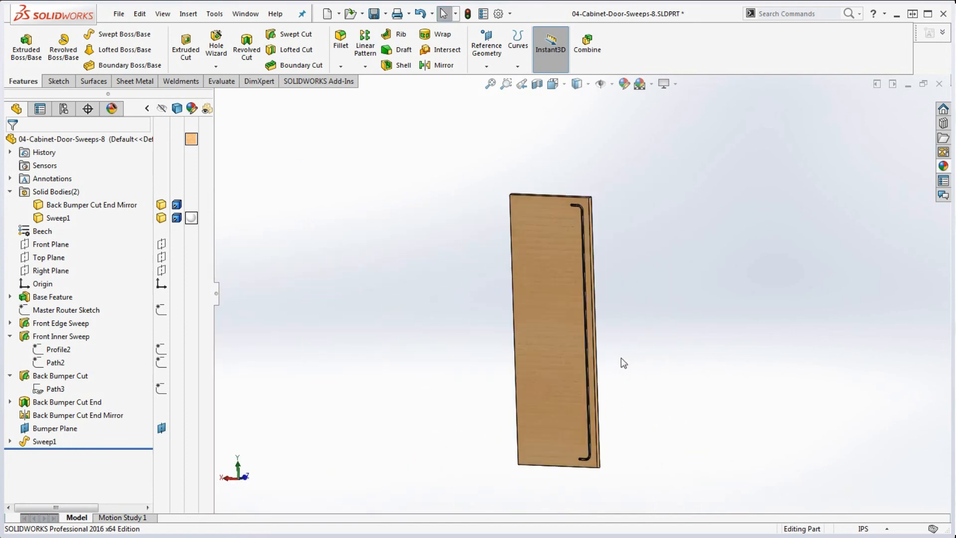
middle_click_drag(624, 363, 486, 373)
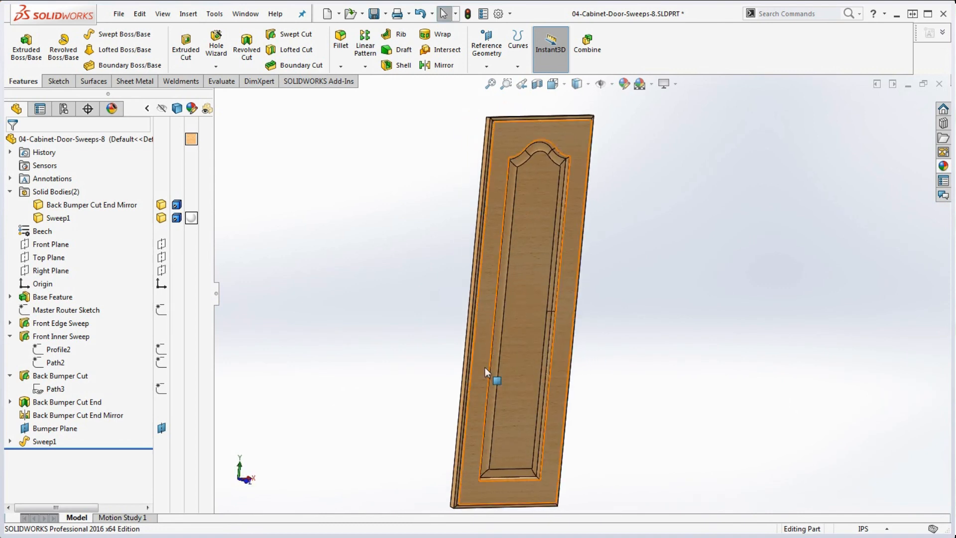
left_click(30, 443)
left_click(25, 442)
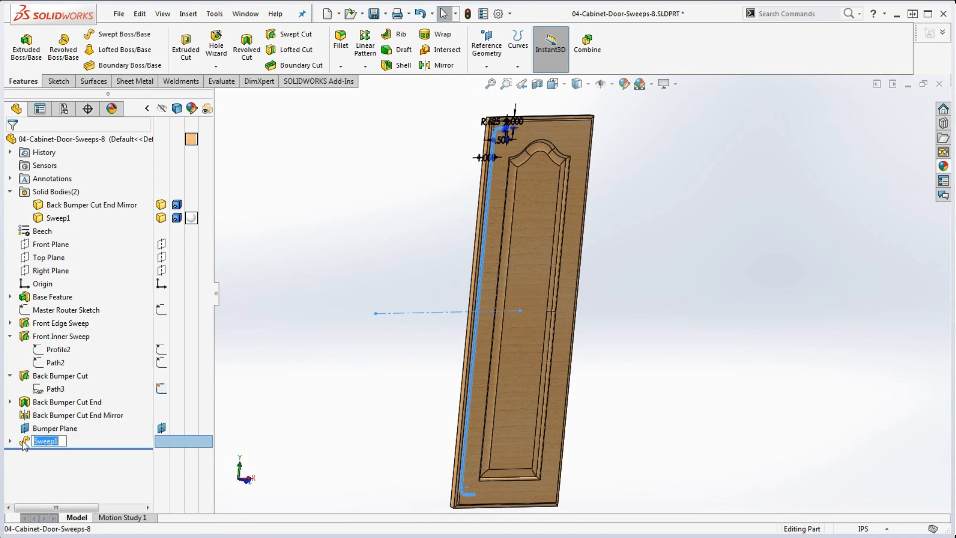
type("Back B")
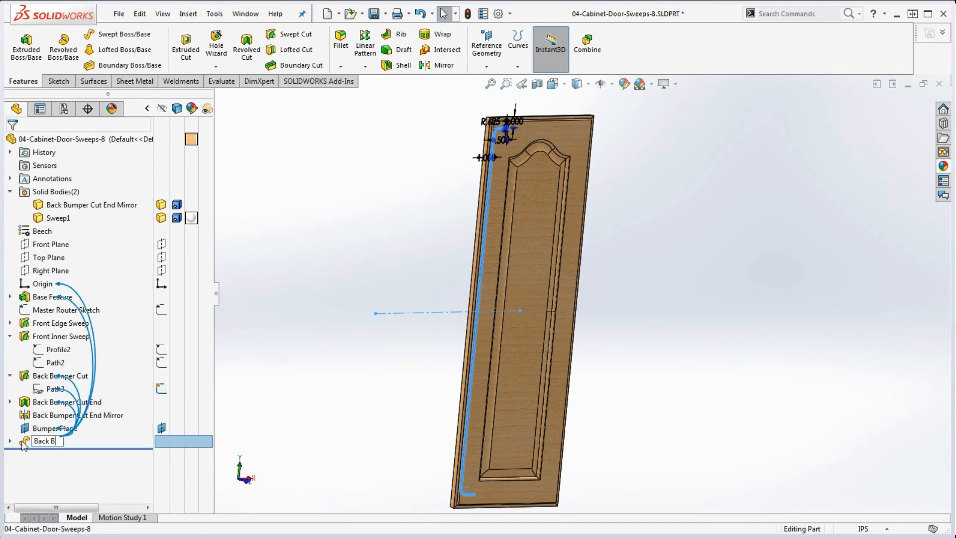
type("umper")
key("Return")
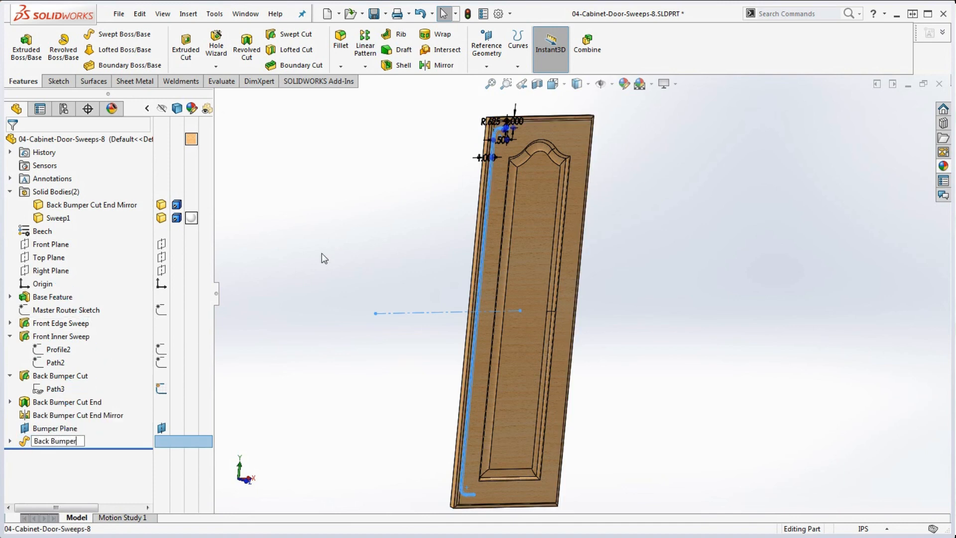
left_click(324, 258)
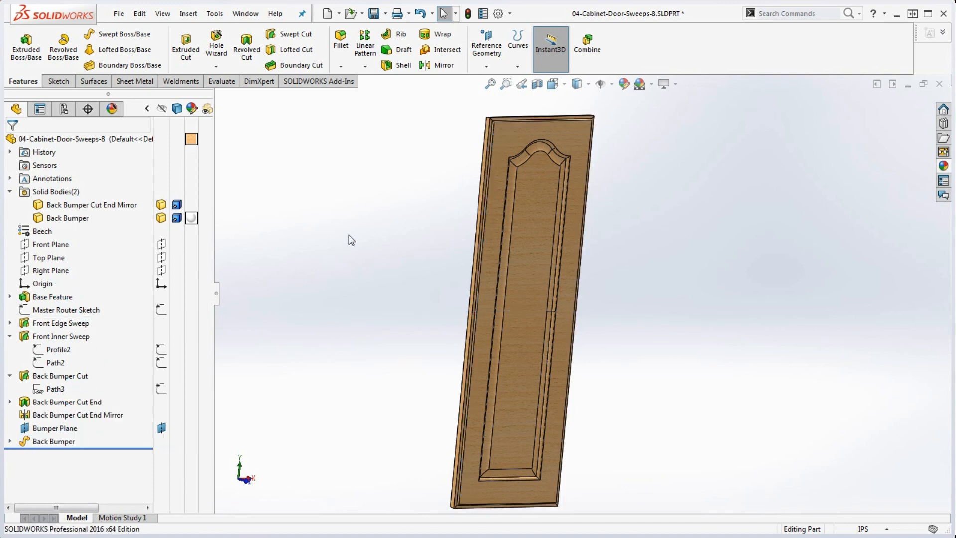
Check the mass properties of the whole cabinet door part, including its density, mass and volume
left_click(222, 82)
left_click(89, 50)
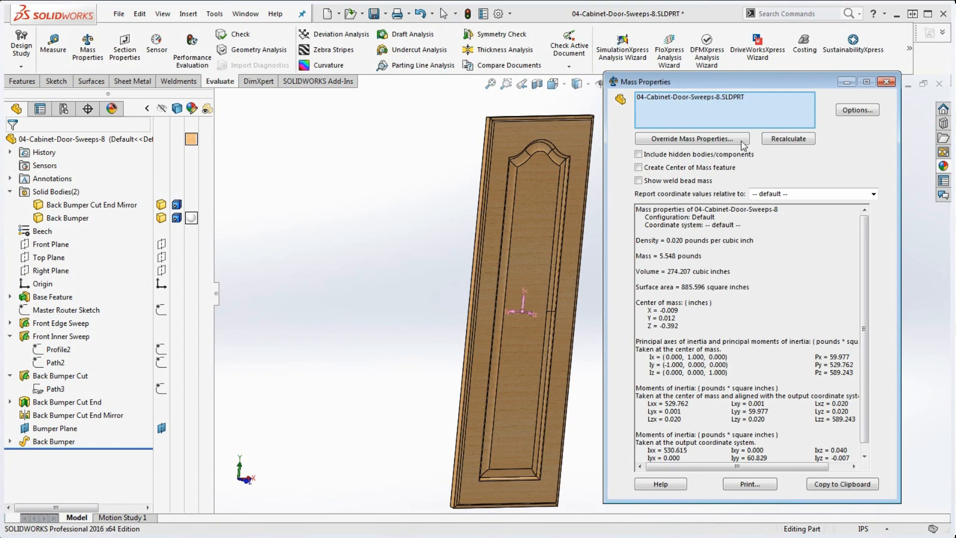
left_click_drag(806, 80, 238, 102)
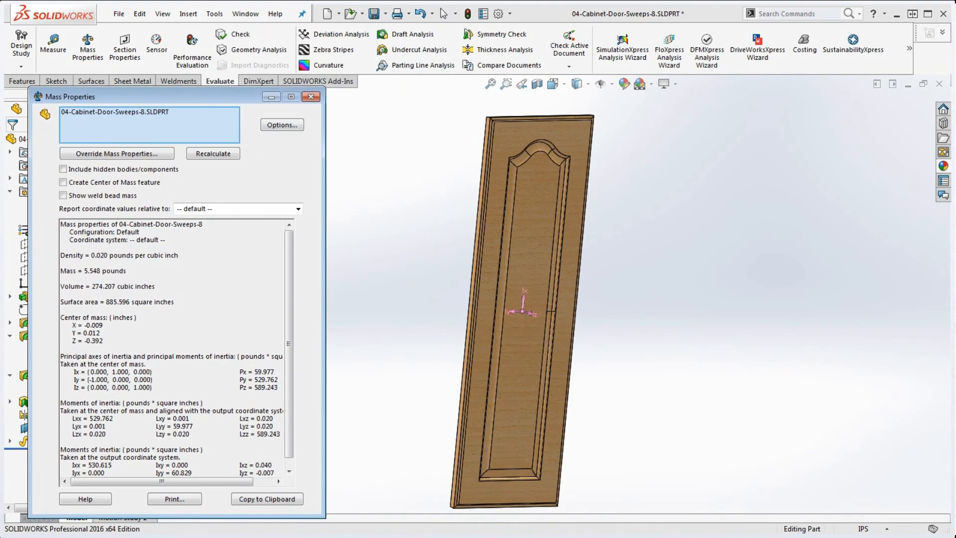
left_click_drag(955, 1, 797, 1)
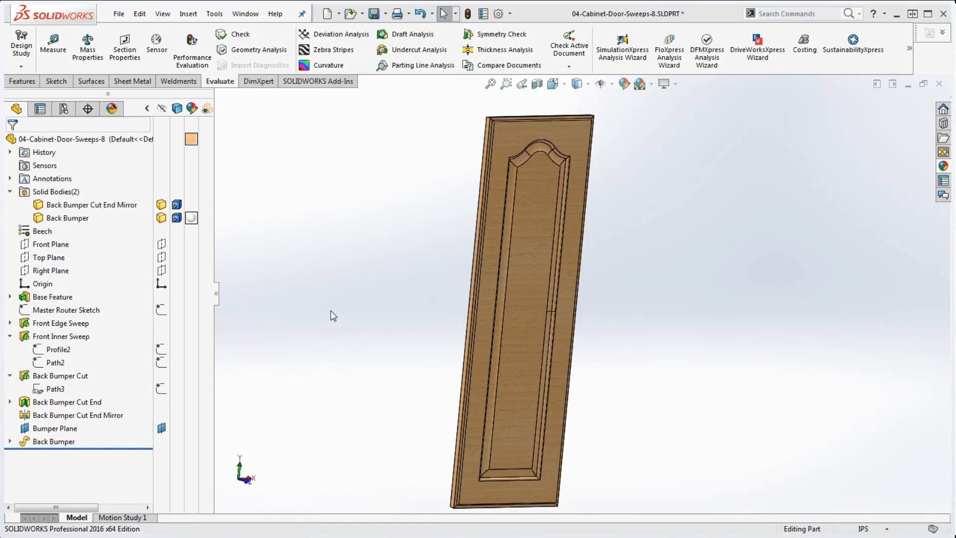
Rotate the mapping of the part's polished beech 2d appearance to 90 degrees
middle_click_drag(510, 289, 563, 302)
scroll(565, 301, "down", 1)
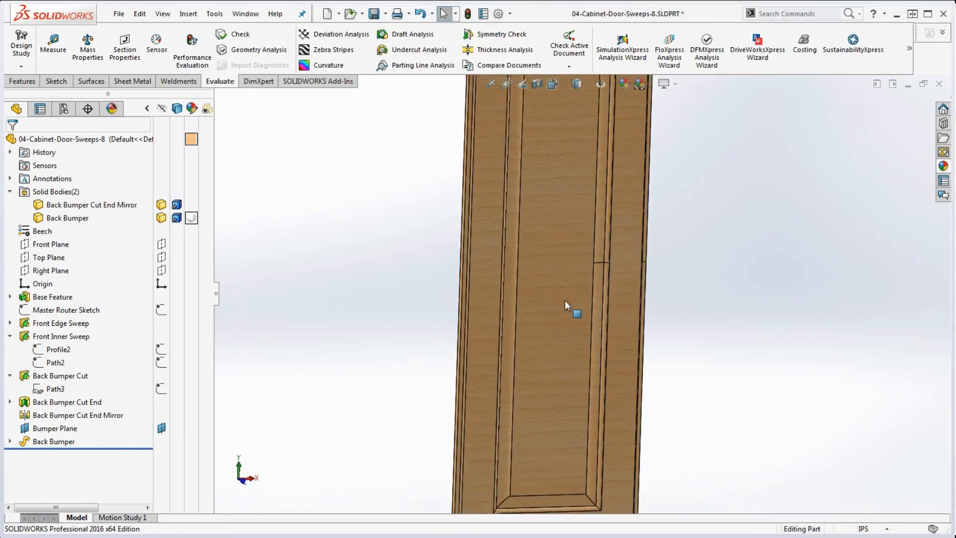
scroll(577, 294, "up", 5)
scroll(580, 292, "down", 2)
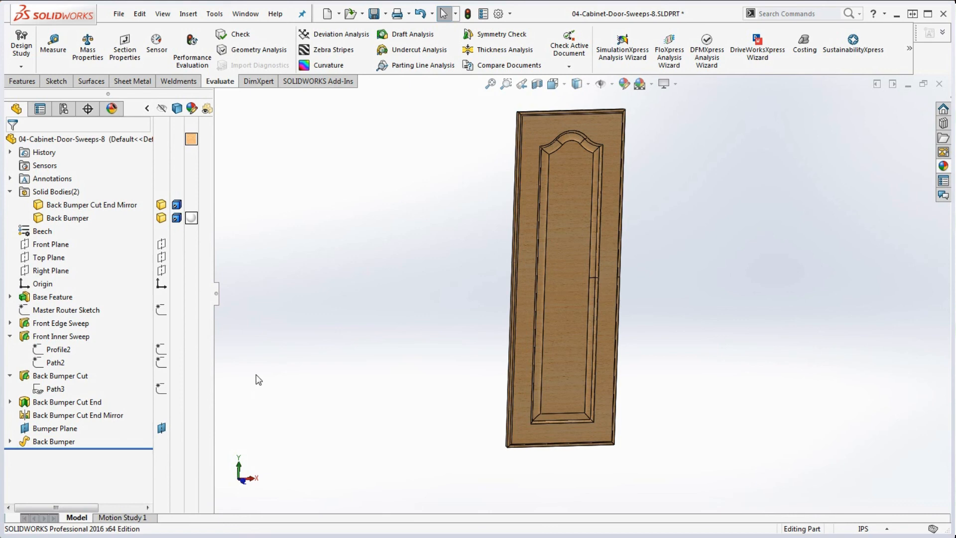
middle_click_drag(603, 335, 625, 253)
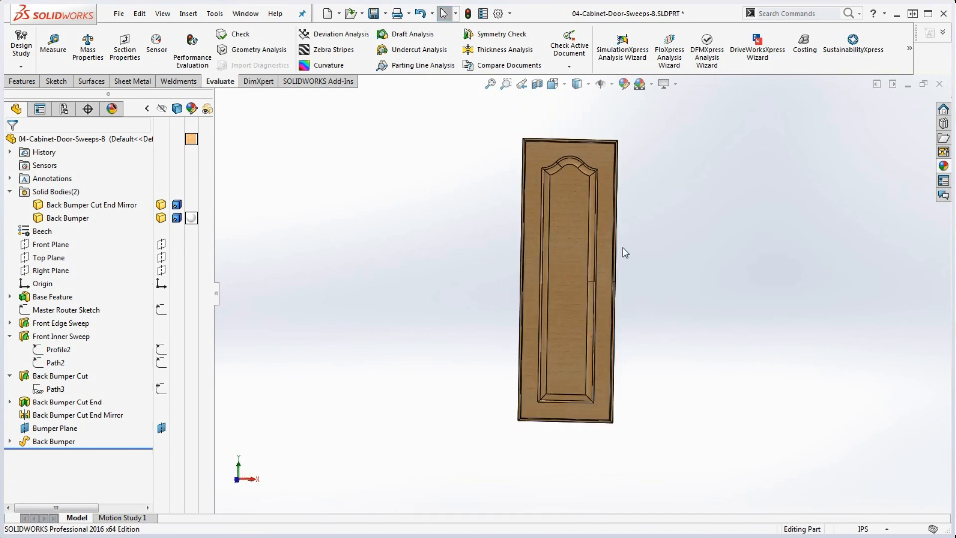
scroll(626, 252, "down", 2)
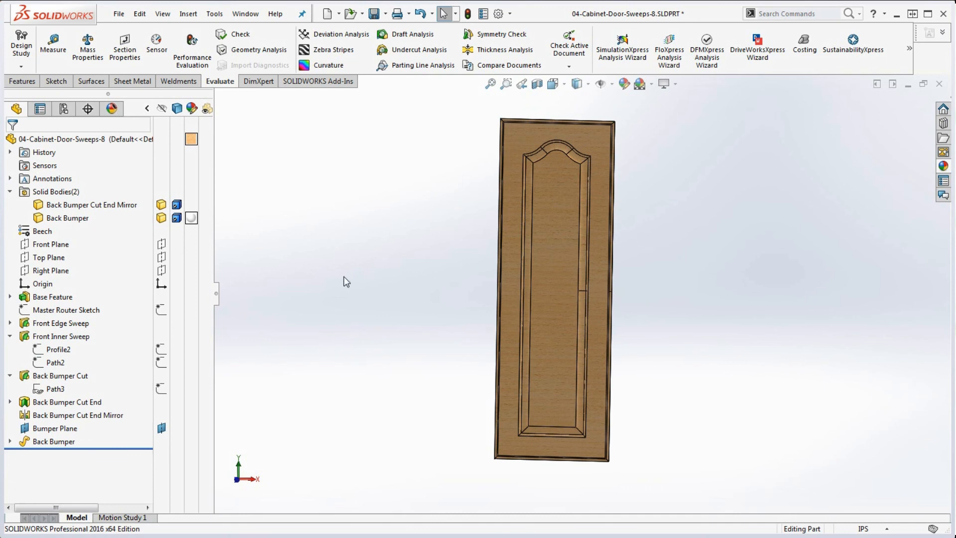
right_click(193, 144)
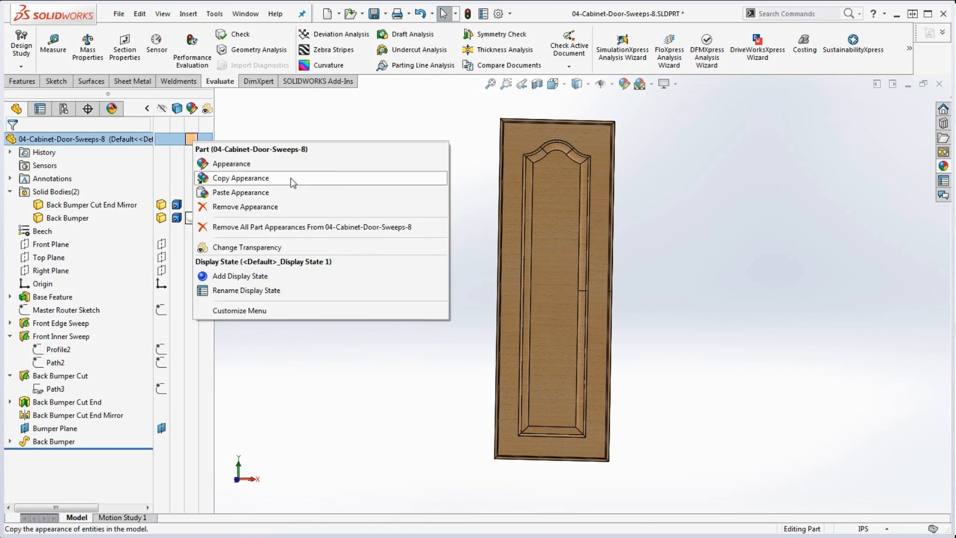
right_click(190, 137)
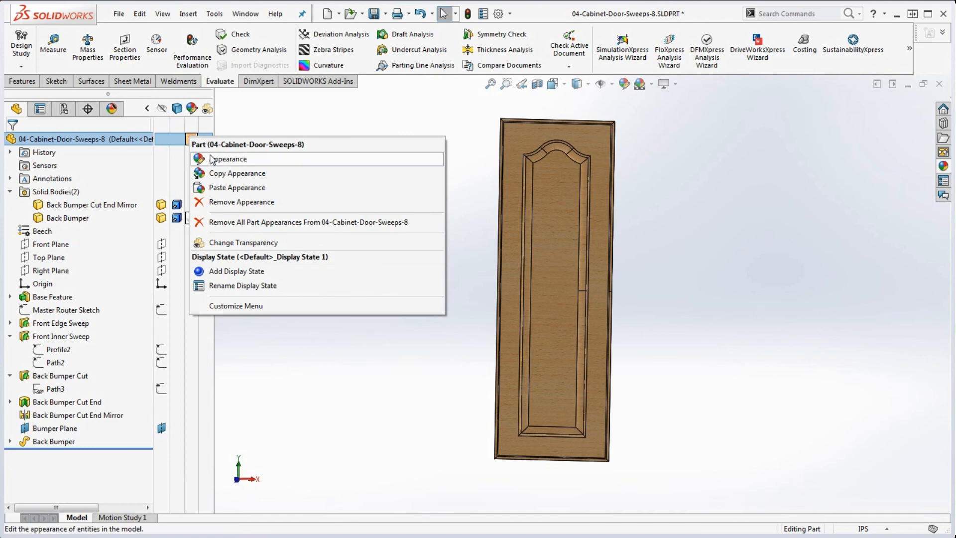
left_click(197, 164)
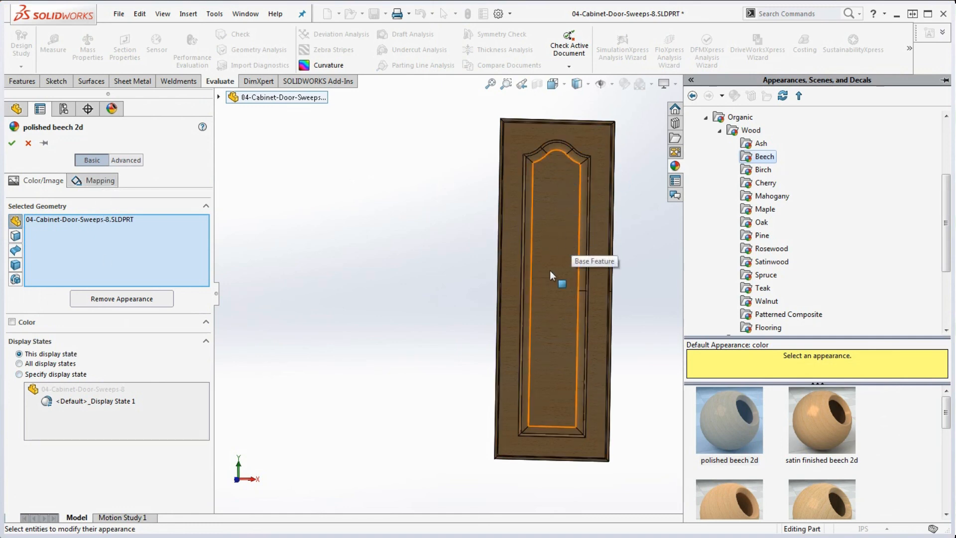
left_click(87, 180)
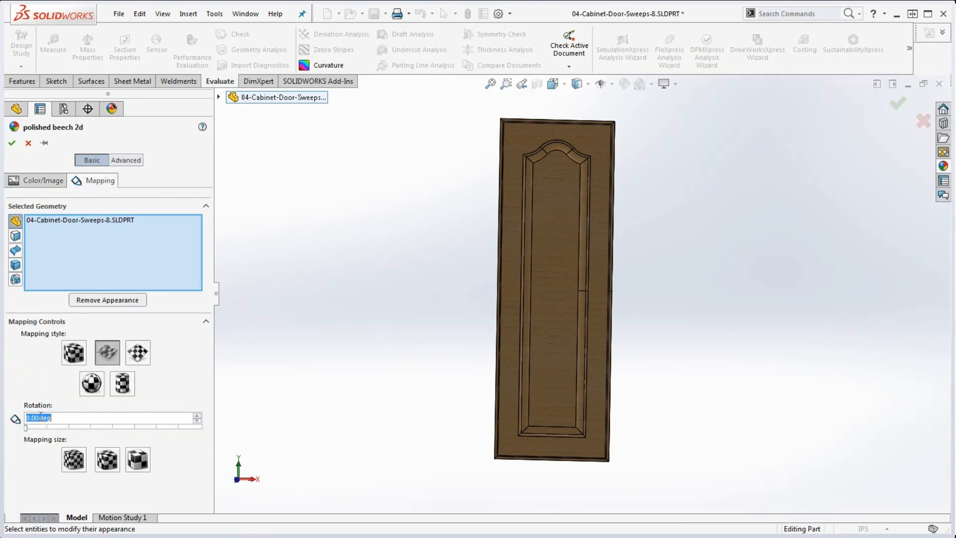
type("90")
left_click(11, 143)
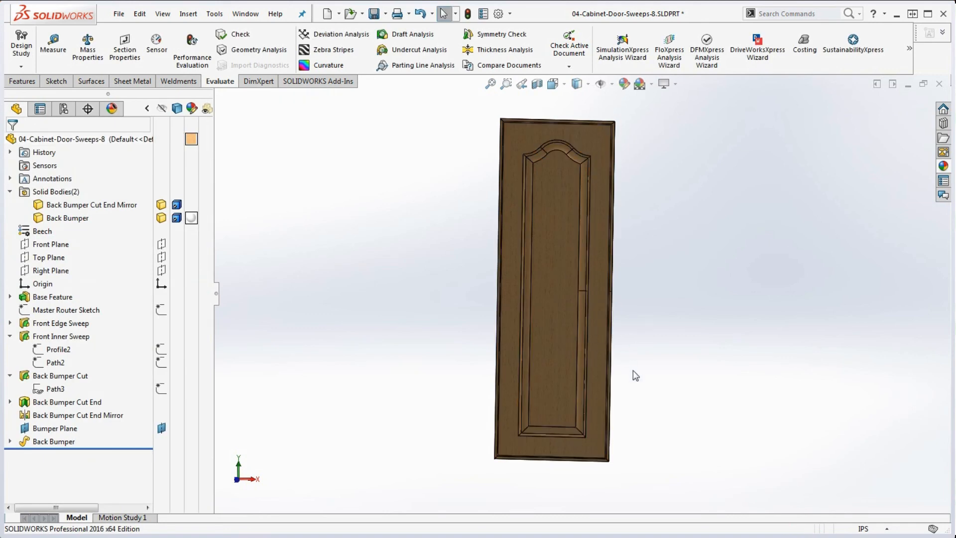
Inspect the direction of the wood grain on the front of the door
scroll(599, 309, "down", 3)
scroll(592, 294, "down", 2)
scroll(585, 278, "up", 5)
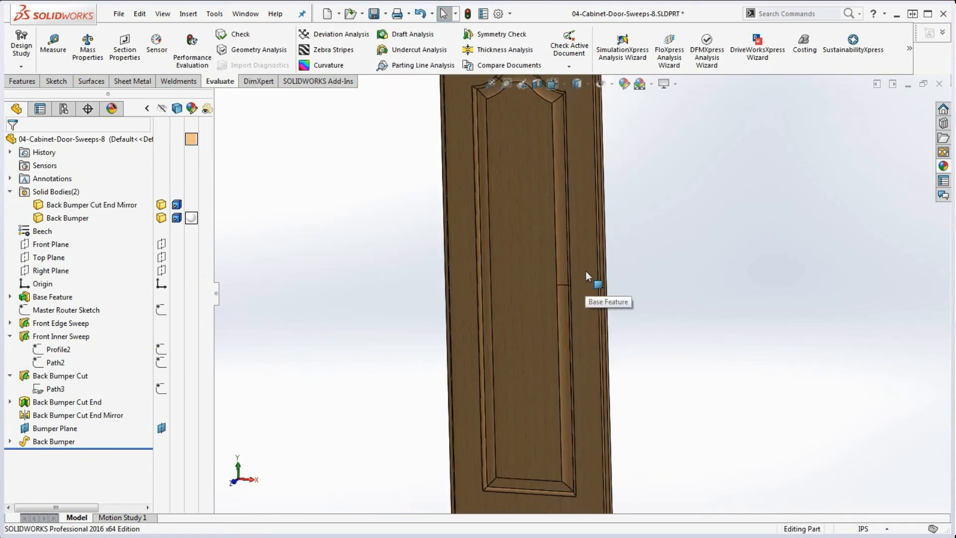
scroll(605, 283, "down", 2)
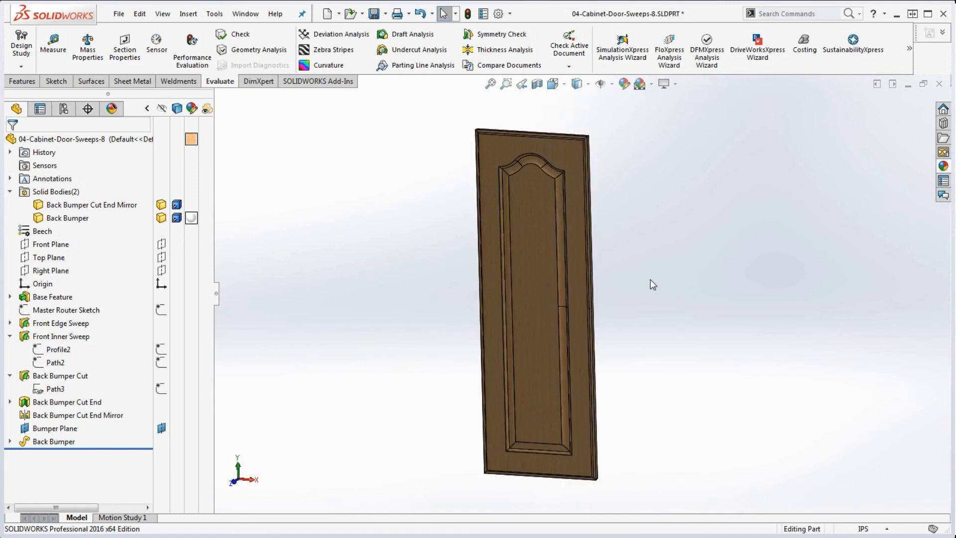
middle_click_drag(654, 286, 597, 306)
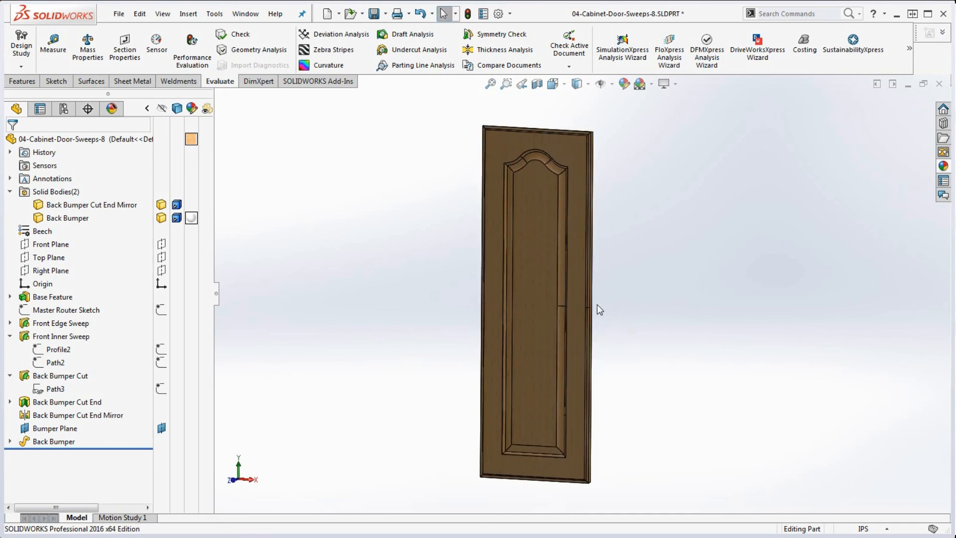